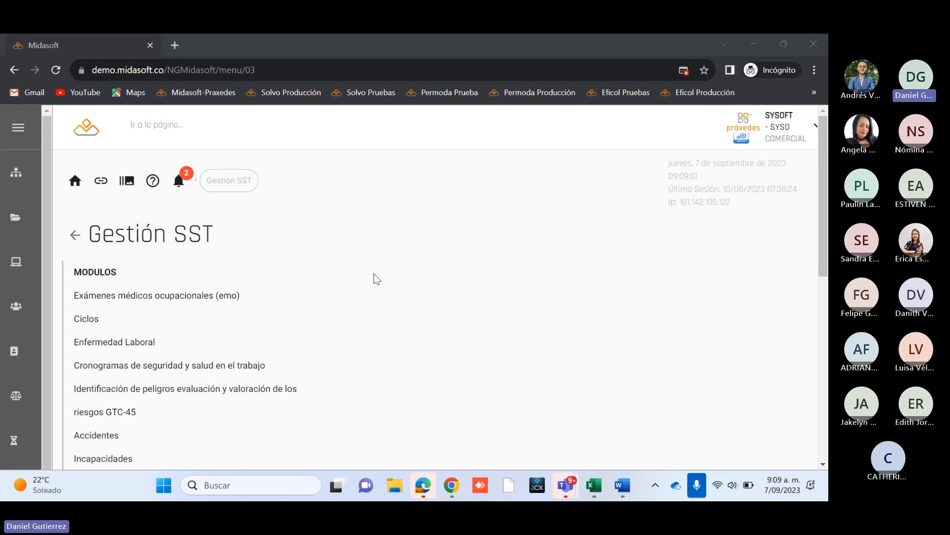
Step: Open the module Identificación de peligros evaluación y valoración de los riesgos GTC-45 within Gestión SST
{"action": "scroll", "coordinate": [296, 317], "scroll_direction": "down", "scroll_amount": 1}
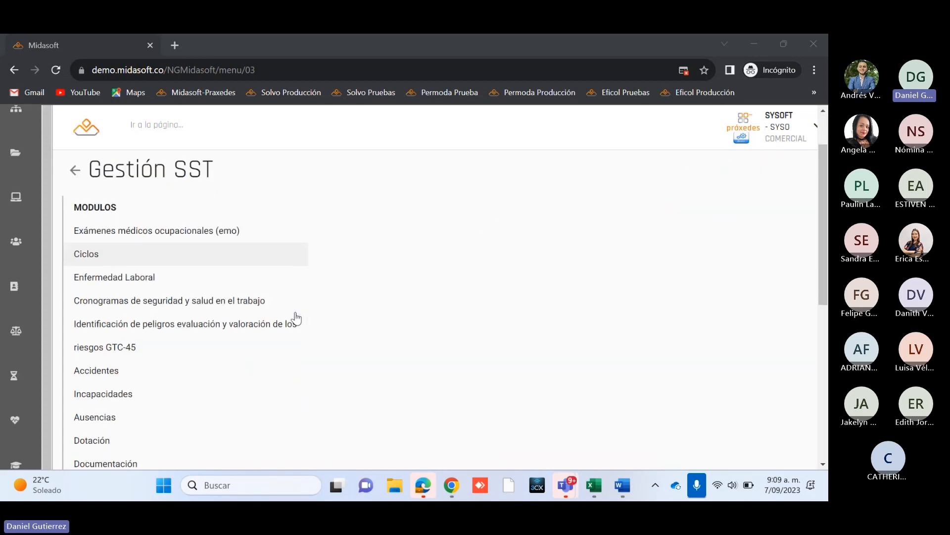
{"action": "scroll", "coordinate": [317, 318], "scroll_direction": "up", "scroll_amount": 1}
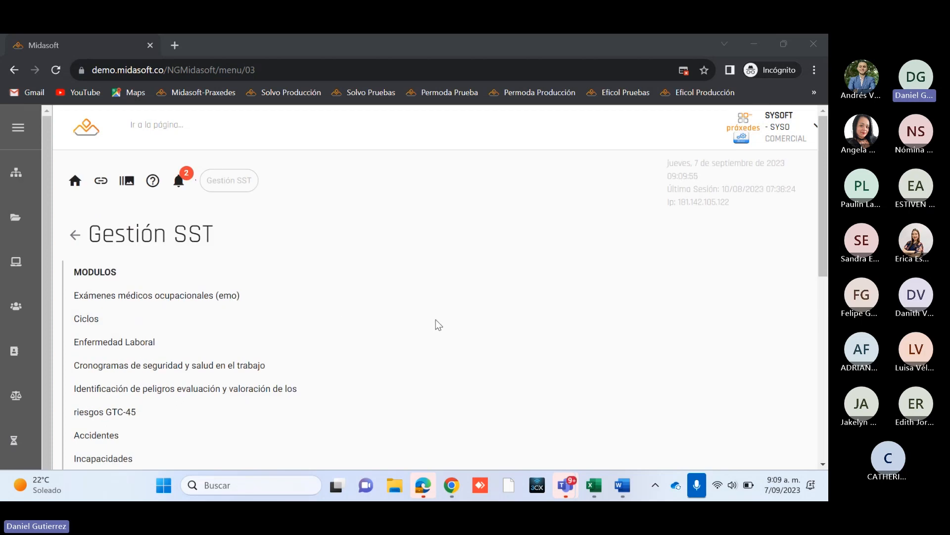
{"action": "scroll", "coordinate": [436, 322], "scroll_direction": "down", "scroll_amount": 1}
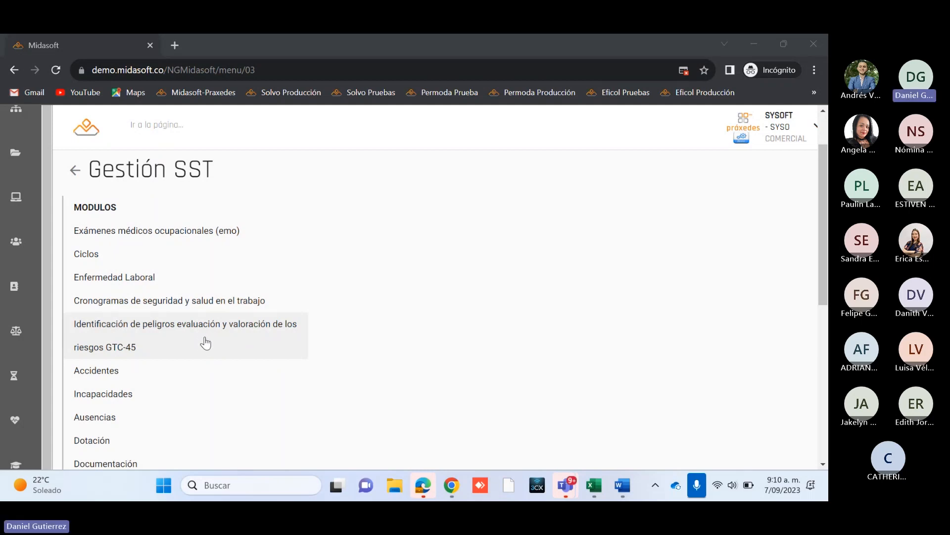
{"action": "left_click", "coordinate": [224, 343]}
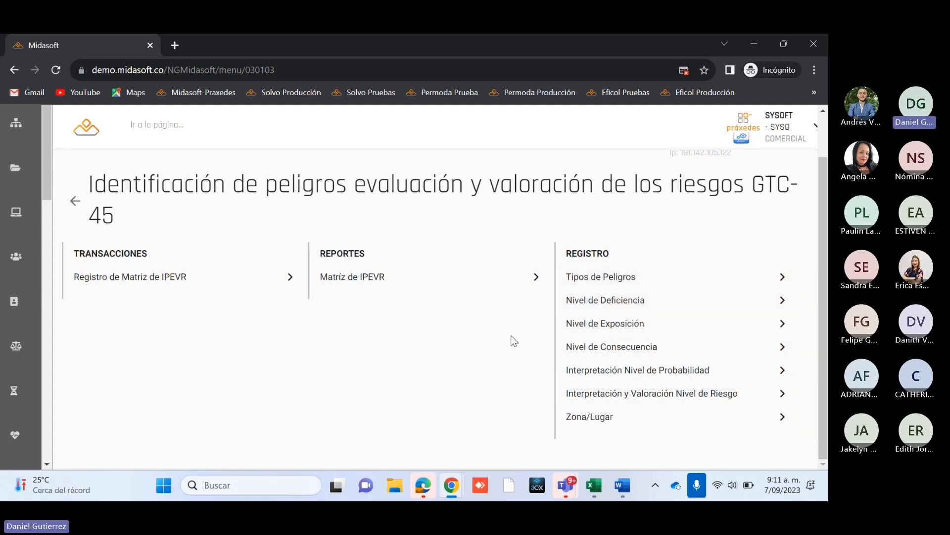
Step: Open the Tipos de Peligros register and review the list of risk types
{"action": "left_click", "coordinate": [642, 281]}
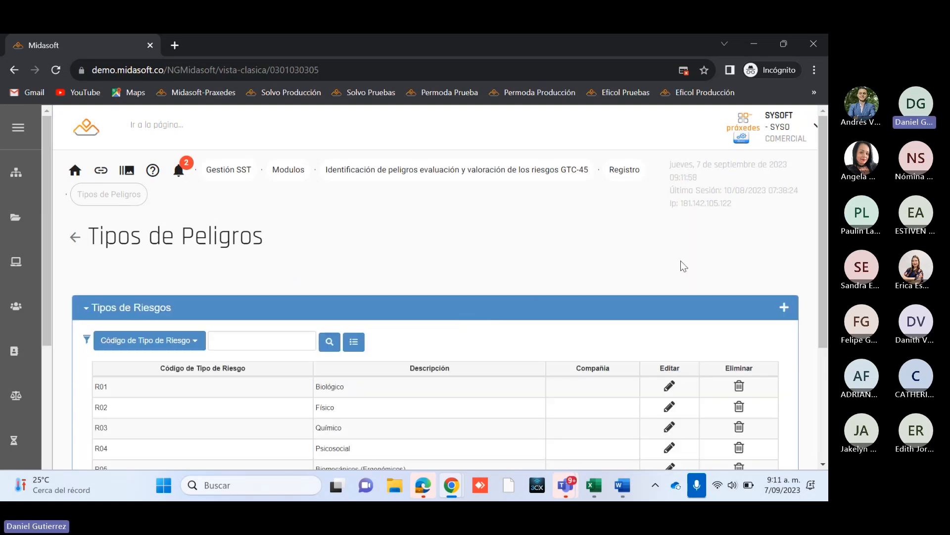
{"action": "scroll", "coordinate": [822, 274], "scroll_direction": "down", "scroll_amount": 3}
{"action": "scroll", "coordinate": [798, 301], "scroll_direction": "up", "scroll_amount": 1}
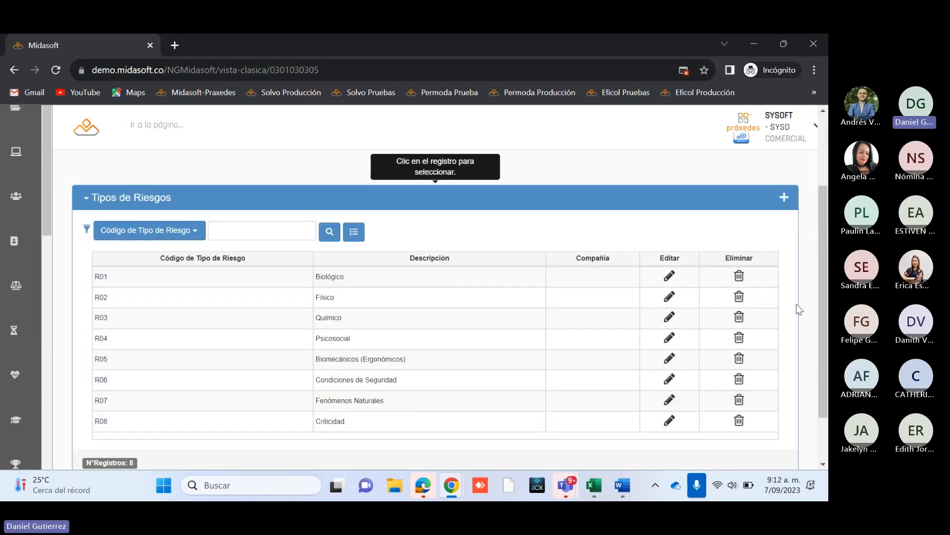
{"action": "scroll", "coordinate": [798, 308], "scroll_direction": "up", "scroll_amount": 1}
{"action": "scroll", "coordinate": [798, 308], "scroll_direction": "down", "scroll_amount": 1}
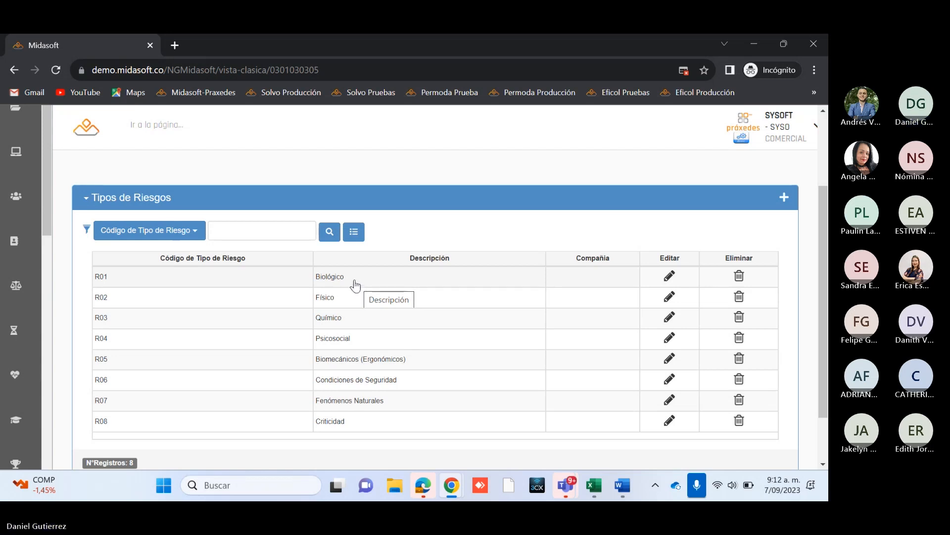
{"action": "mouse_move", "coordinate": [825, 283]}
{"action": "left_mouse_down"}
{"action": "mouse_move", "coordinate": [824, 265]}
{"action": "mouse_move", "coordinate": [821, 284]}
{"action": "left_mouse_up"}
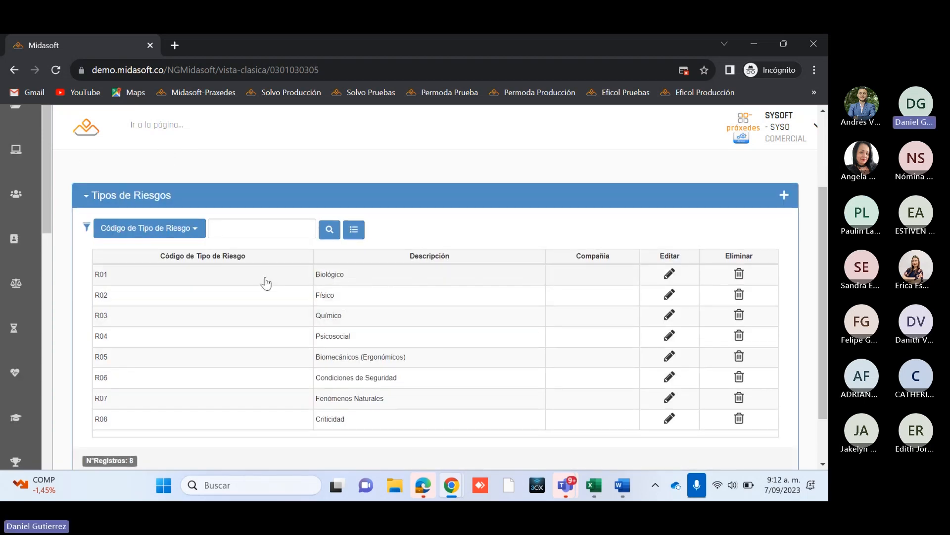
Step: Open the Biológico (R01) risk type for editing and choose CM-PRAXEDES MIDASOFT GROUP SAS as its Índice Compañía
{"action": "left_click", "coordinate": [669, 276]}
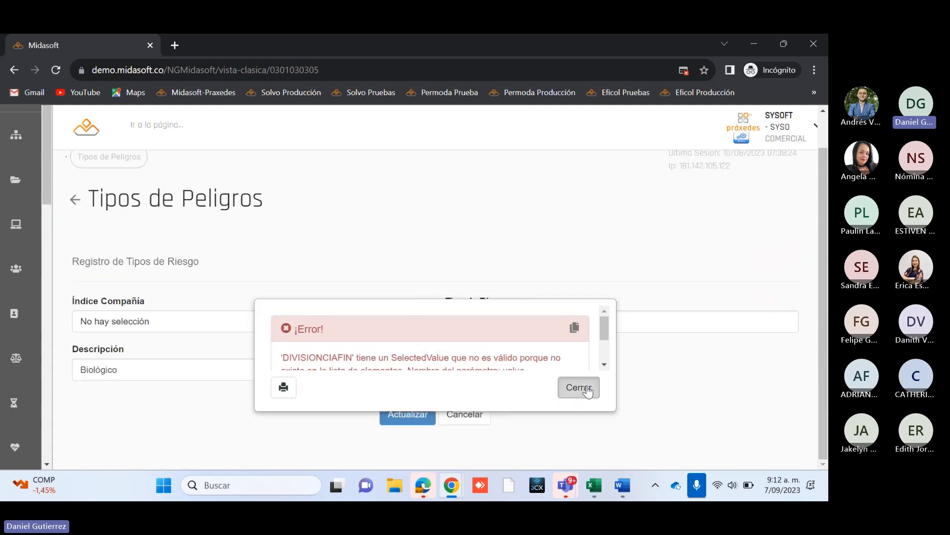
{"action": "left_click", "coordinate": [586, 389]}
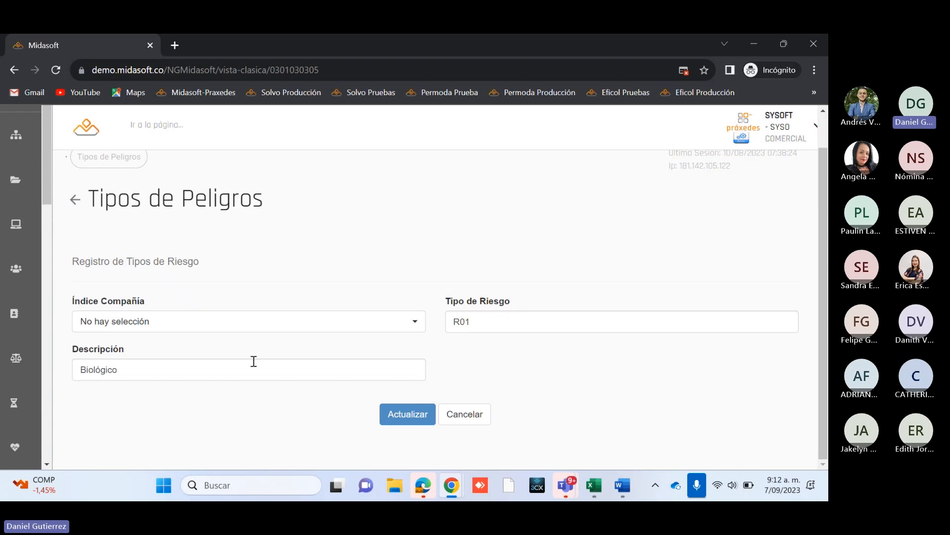
{"action": "left_click", "coordinate": [370, 333]}
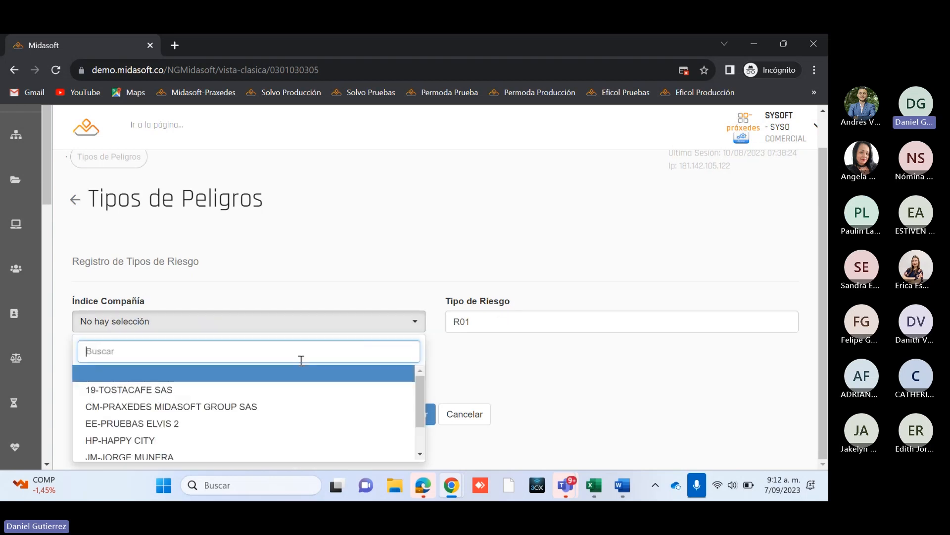
{"action": "left_click", "coordinate": [183, 396]}
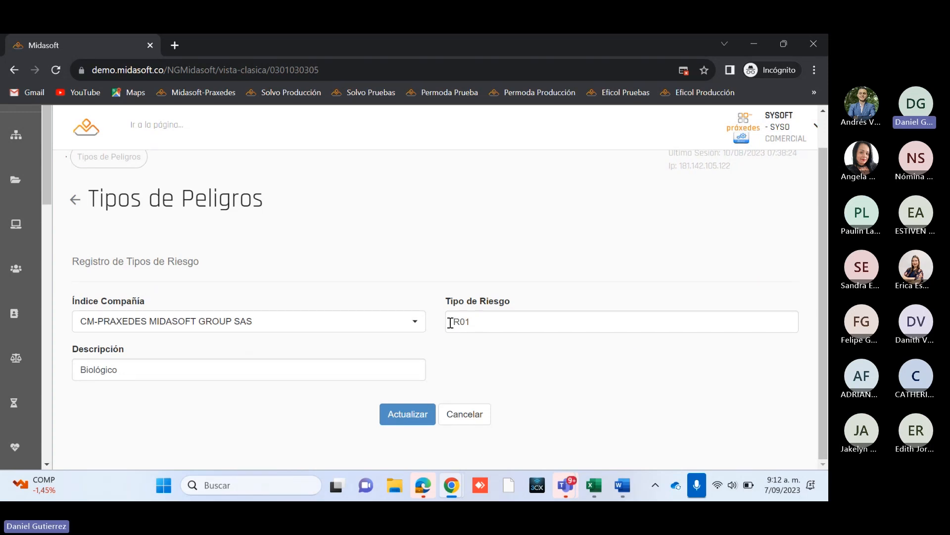
Step: Examine the Tipo de Riesgo and Descripción fields of the Biológico record and cancel the edit
{"action": "left_click_drag", "start_coordinate": [451, 323], "coordinate": [491, 325]}
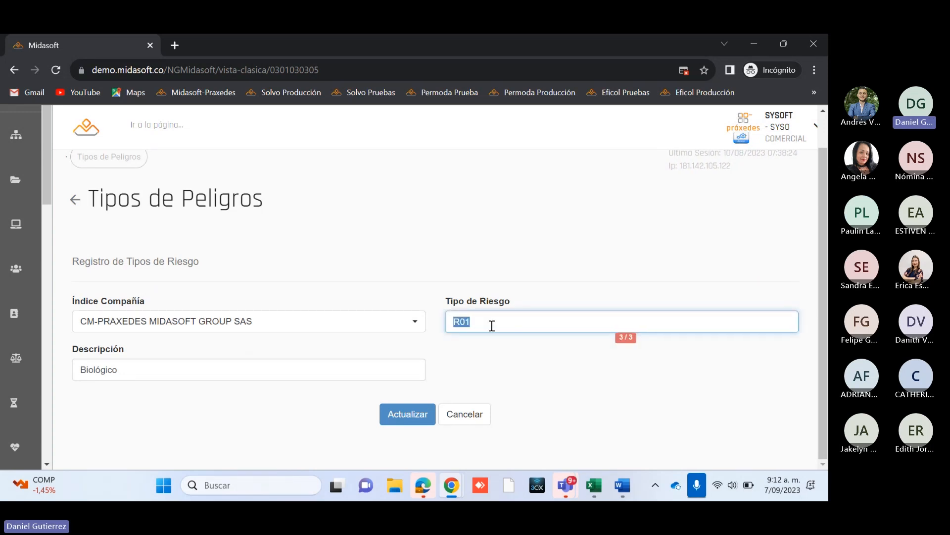
{"action": "left_click", "coordinate": [460, 319]}
{"action": "left_click", "coordinate": [206, 377]}
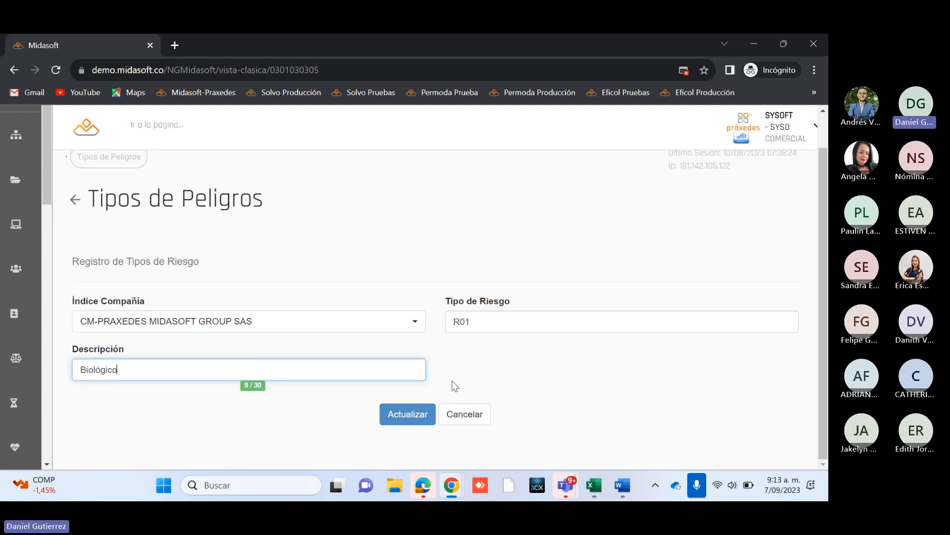
{"action": "left_click", "coordinate": [466, 415]}
Step: Select the Biológico (R01) record in the Tipos de Riesgos list
{"action": "scroll", "coordinate": [746, 338], "scroll_direction": "down", "scroll_amount": 2}
{"action": "mouse_move", "coordinate": [827, 245]}
{"action": "left_mouse_down"}
{"action": "mouse_move", "coordinate": [827, 259]}
{"action": "mouse_move", "coordinate": [827, 240]}
{"action": "left_mouse_up"}
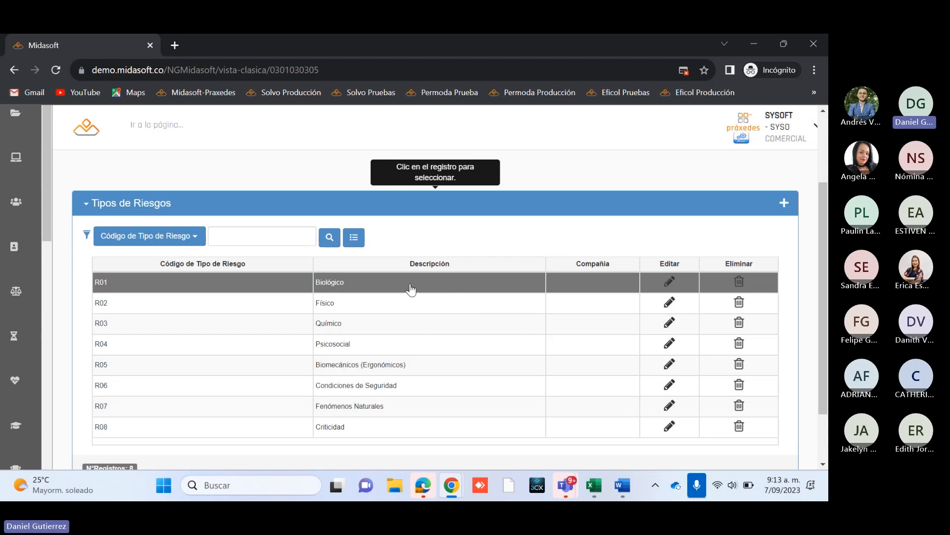
{"action": "scroll", "coordinate": [465, 343], "scroll_direction": "down", "scroll_amount": 1}
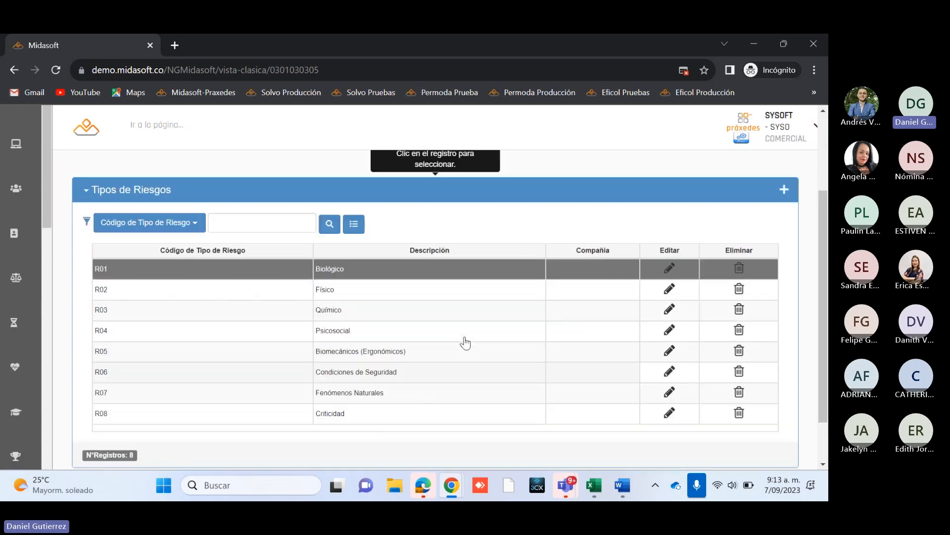
{"action": "scroll", "coordinate": [465, 343], "scroll_direction": "up", "scroll_amount": 1}
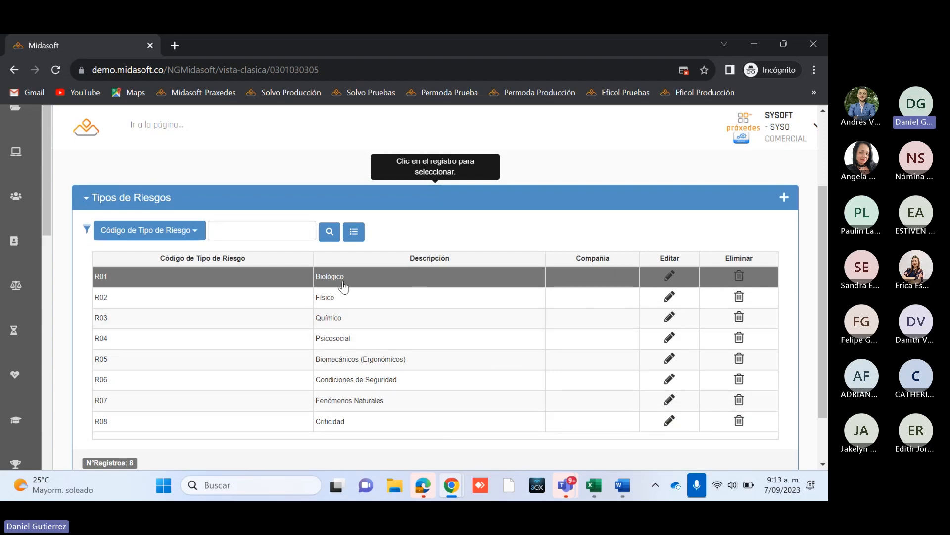
{"action": "left_click", "coordinate": [375, 281]}
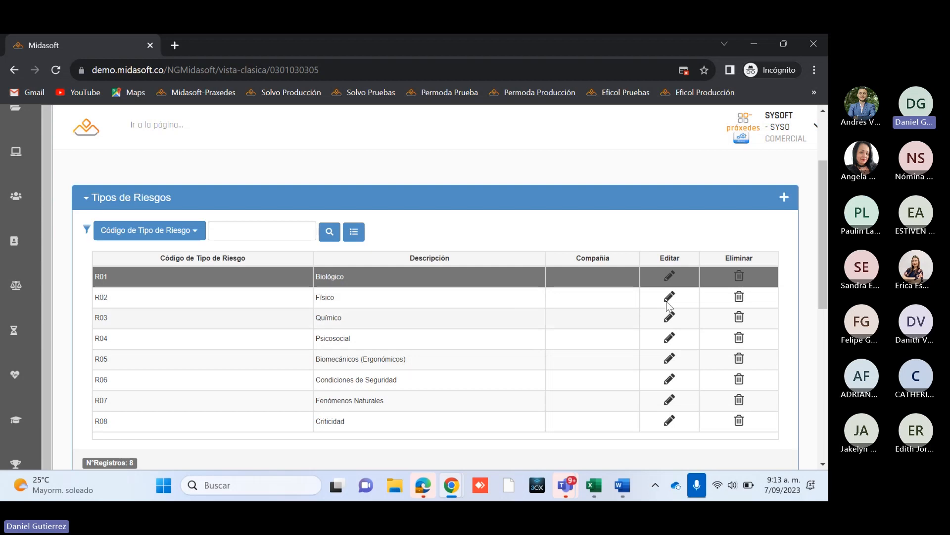
Step: Examine the Factores de Riesgo list and how its codes and descriptions relate to the selected Biológico risk type
{"action": "scroll", "coordinate": [748, 338], "scroll_direction": "down", "scroll_amount": 4}
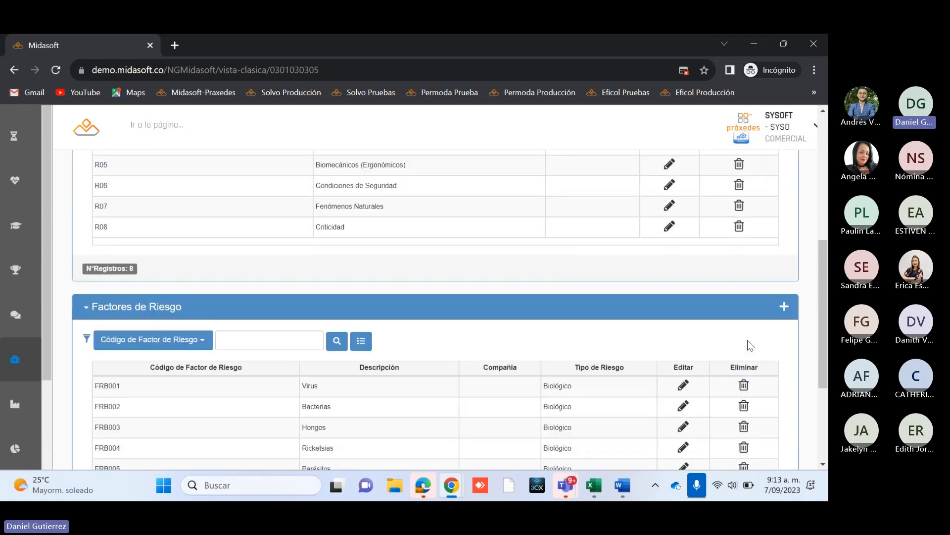
{"action": "scroll", "coordinate": [750, 345], "scroll_direction": "down", "scroll_amount": 3}
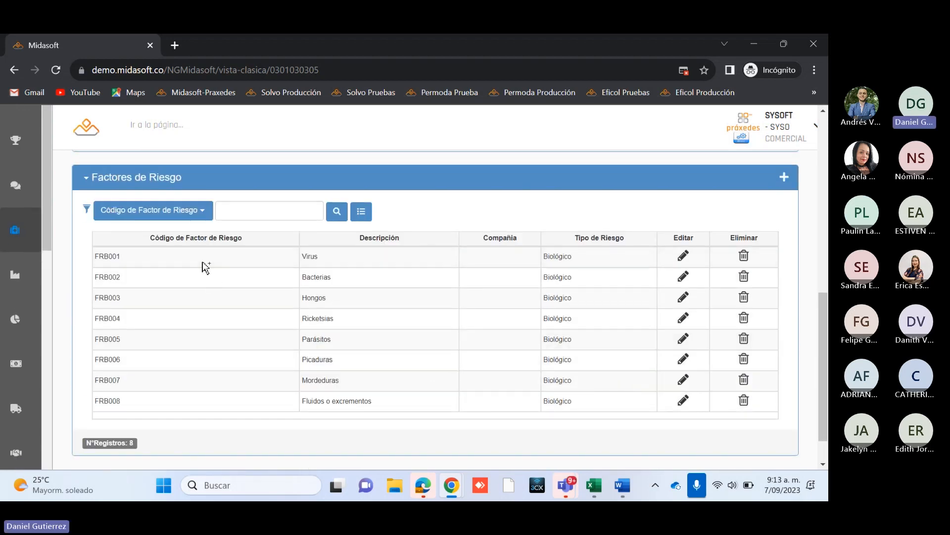
{"action": "scroll", "coordinate": [223, 307], "scroll_direction": "up", "scroll_amount": 5}
{"action": "scroll", "coordinate": [227, 318], "scroll_direction": "down", "scroll_amount": 1}
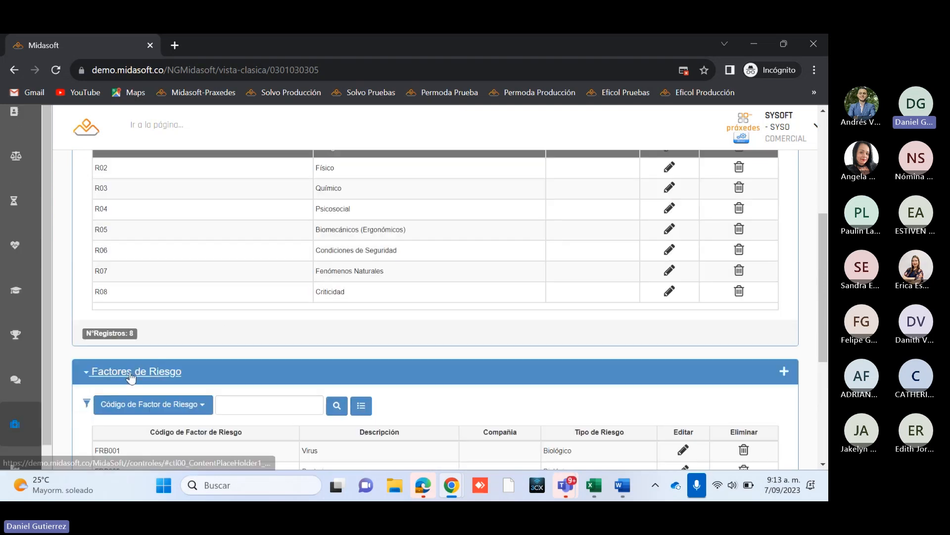
{"action": "scroll", "coordinate": [495, 356], "scroll_direction": "down", "scroll_amount": 1}
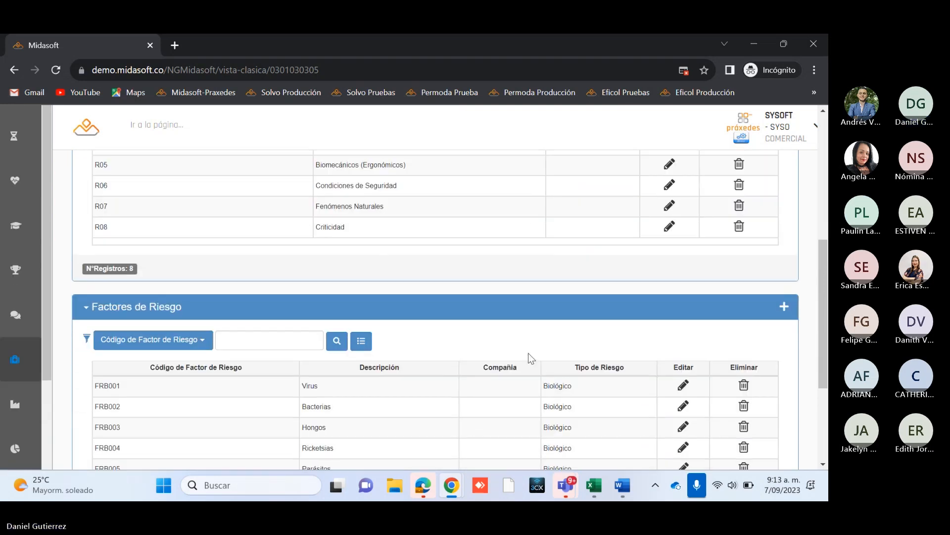
{"action": "scroll", "coordinate": [495, 347], "scroll_direction": "up", "scroll_amount": 1}
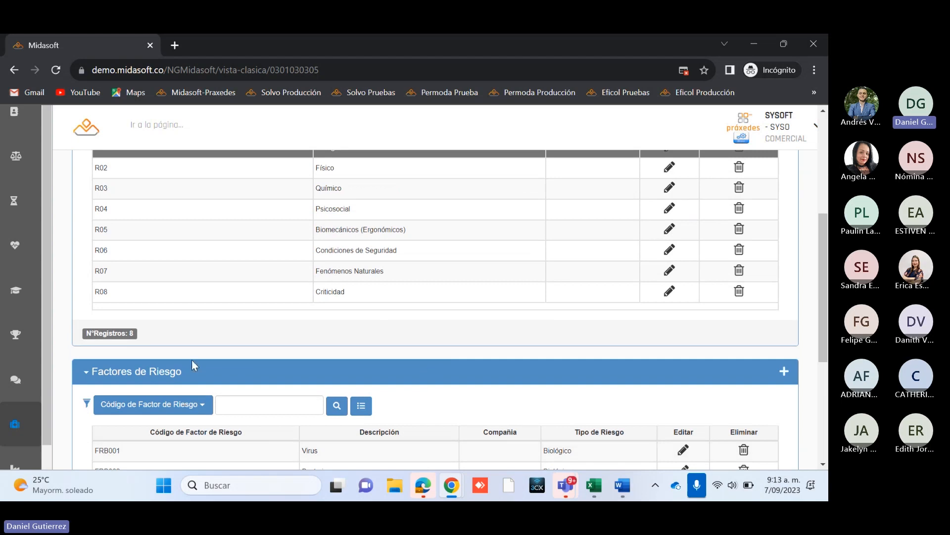
{"action": "left_click_drag", "start_coordinate": [825, 279], "coordinate": [828, 283]}
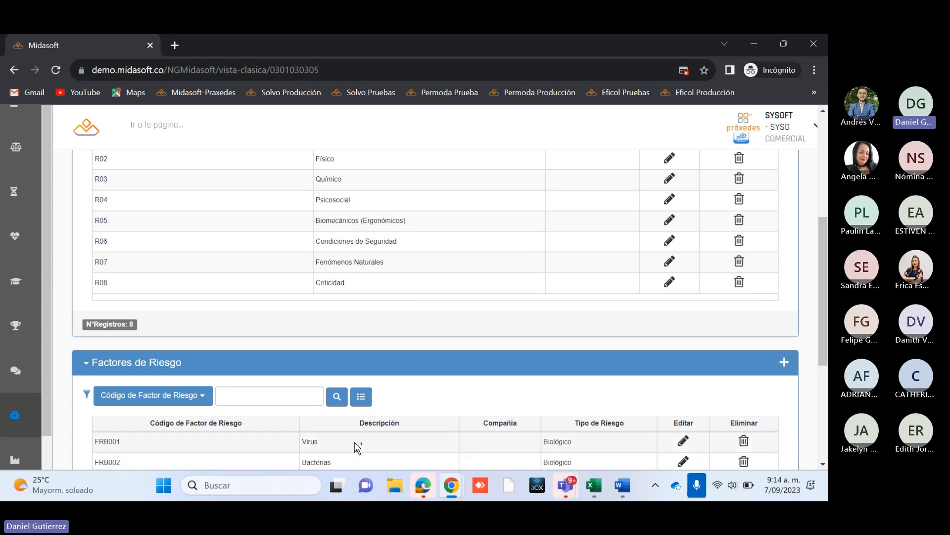
{"action": "scroll", "coordinate": [357, 446], "scroll_direction": "down", "scroll_amount": 2}
{"action": "scroll", "coordinate": [357, 446], "scroll_direction": "up", "scroll_amount": 3}
{"action": "scroll", "coordinate": [357, 446], "scroll_direction": "up", "scroll_amount": 2}
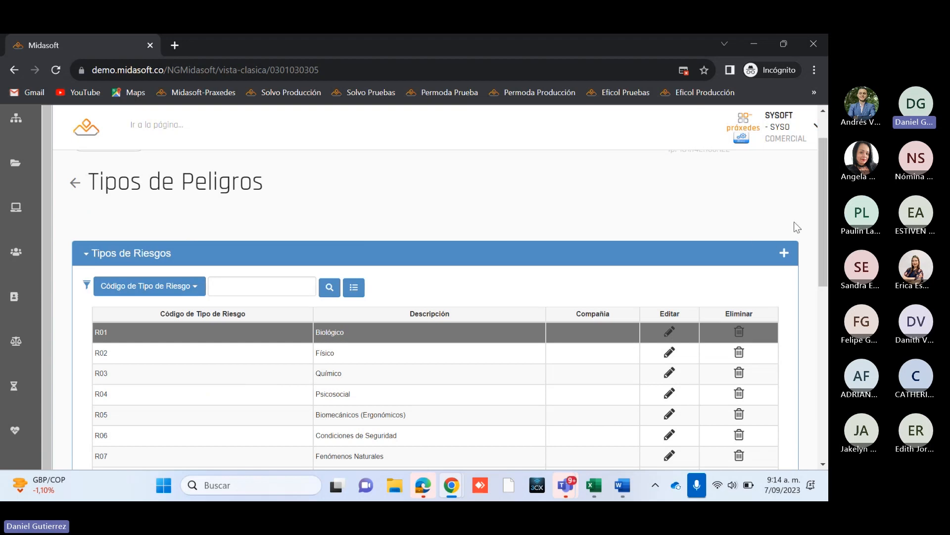
{"action": "left_click_drag", "start_coordinate": [824, 226], "coordinate": [825, 319]}
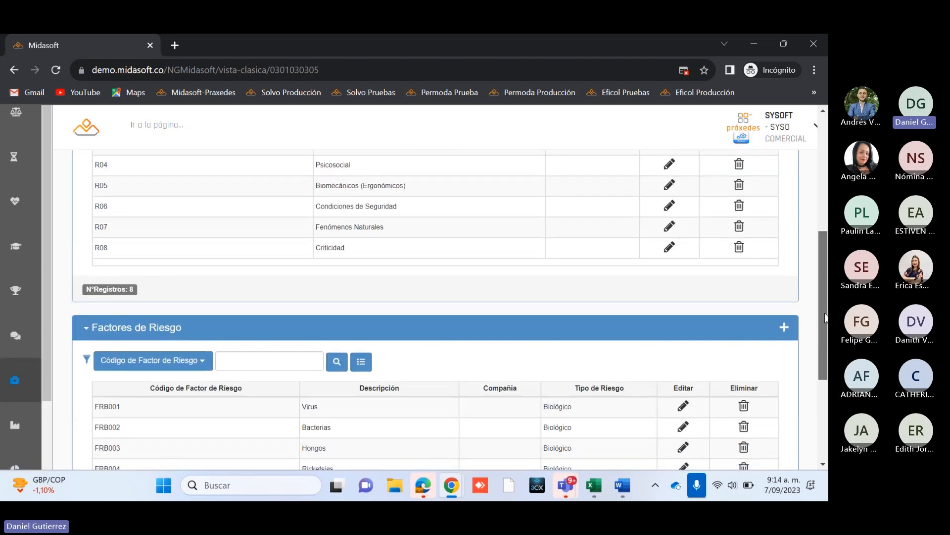
{"action": "scroll", "coordinate": [457, 324], "scroll_direction": "up", "scroll_amount": 4}
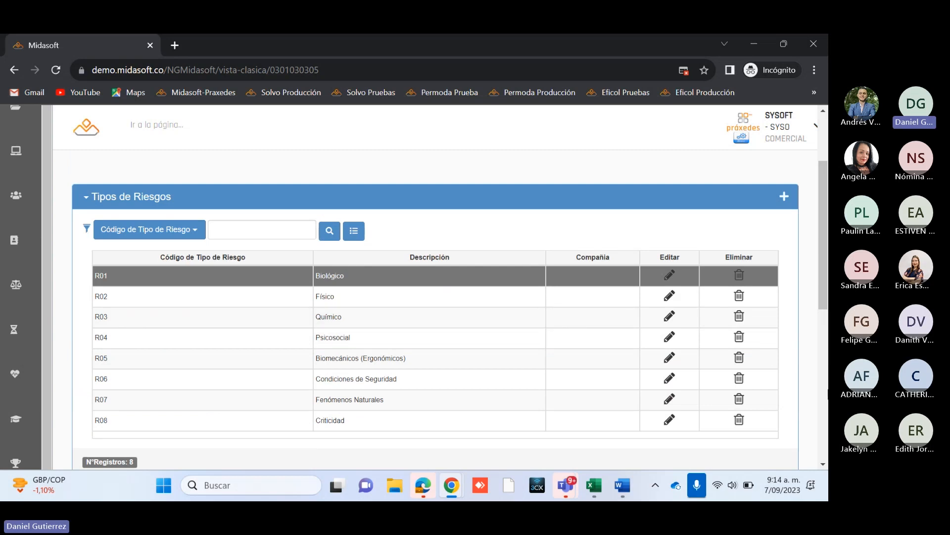
Step: Open the Virus (FRB001) record in the Factores de Riesgo list for editing
{"action": "scroll", "coordinate": [767, 356], "scroll_direction": "down", "scroll_amount": 3}
{"action": "scroll", "coordinate": [391, 448], "scroll_direction": "down", "scroll_amount": 2}
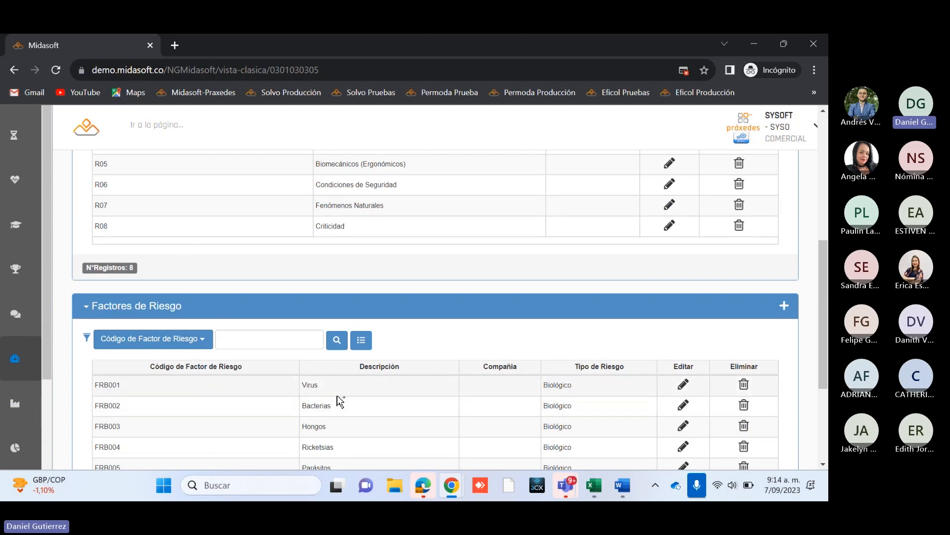
{"action": "left_click", "coordinate": [684, 384]}
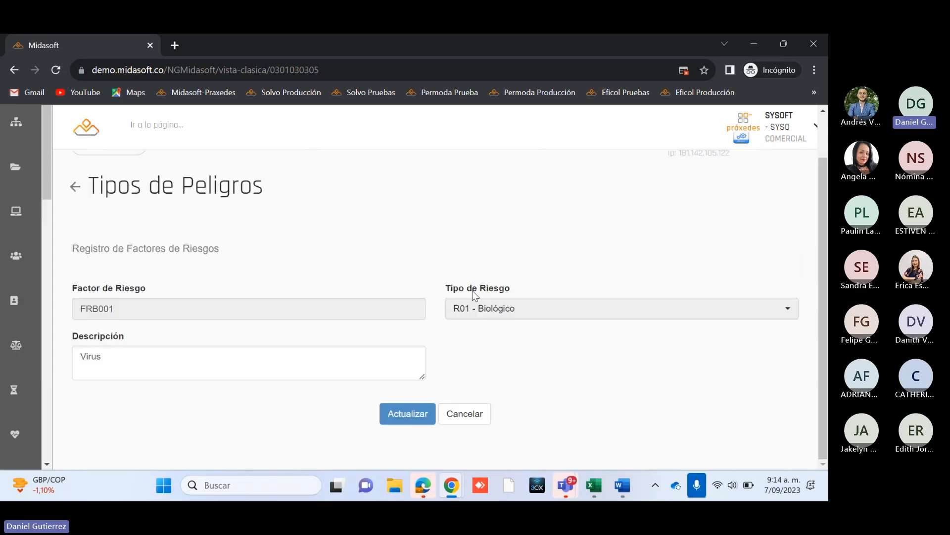
{"action": "scroll", "coordinate": [303, 349], "scroll_direction": "down", "scroll_amount": 1}
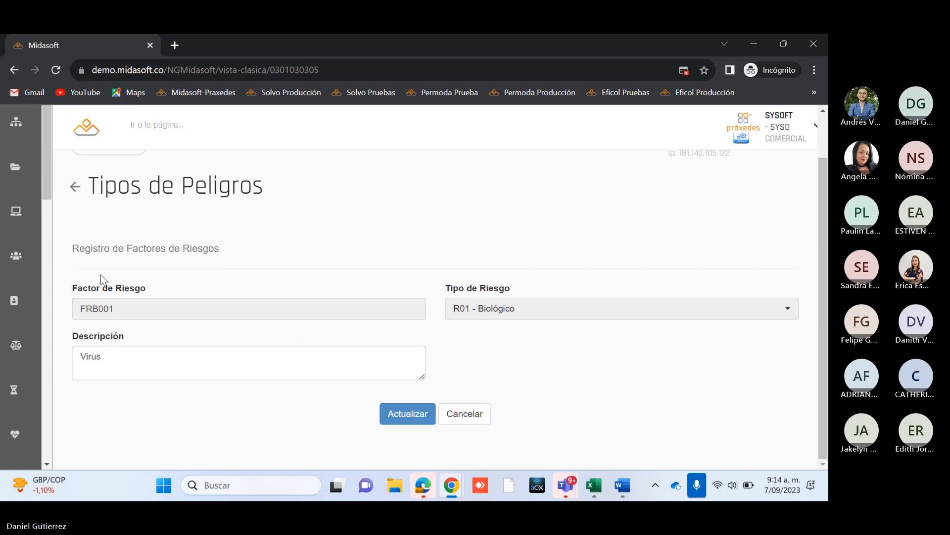
Step: Examine the Factor de Riesgo, Descripción and Tipo de Riesgo fields of the Virus record and leave it without updating
{"action": "double_click", "coordinate": [98, 305]}
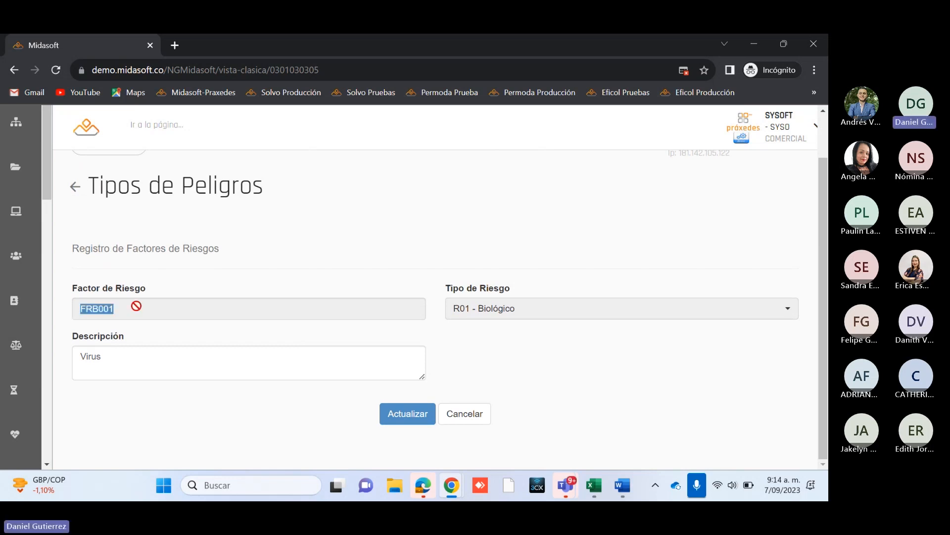
{"action": "left_click", "coordinate": [98, 326]}
{"action": "left_click_drag", "start_coordinate": [79, 305], "coordinate": [99, 310]}
{"action": "left_click", "coordinate": [132, 361]}
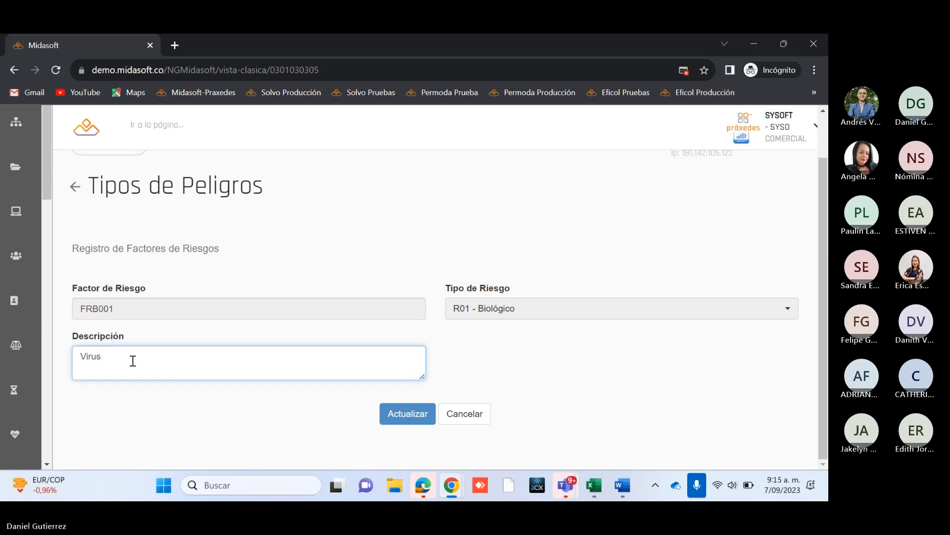
{"action": "left_click_drag", "start_coordinate": [113, 359], "coordinate": [78, 354]}
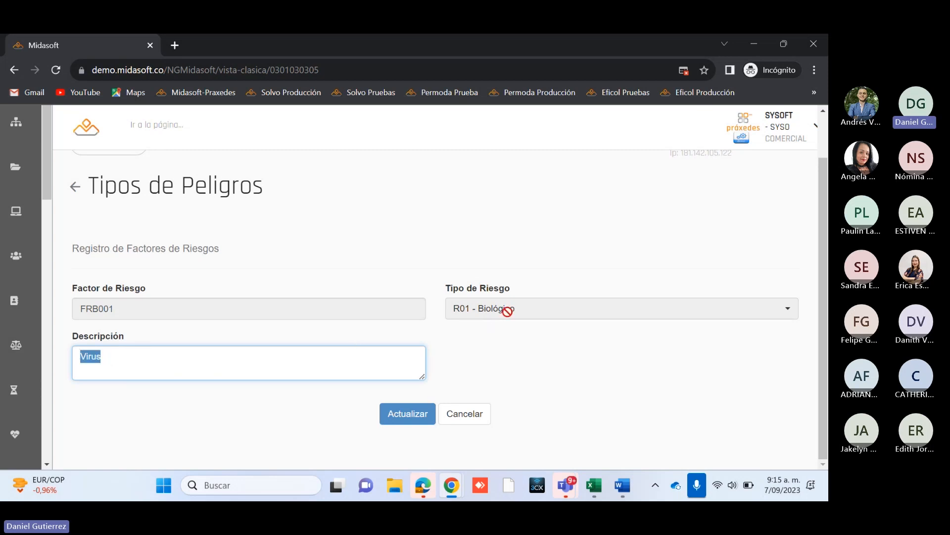
{"action": "left_click", "coordinate": [520, 305]}
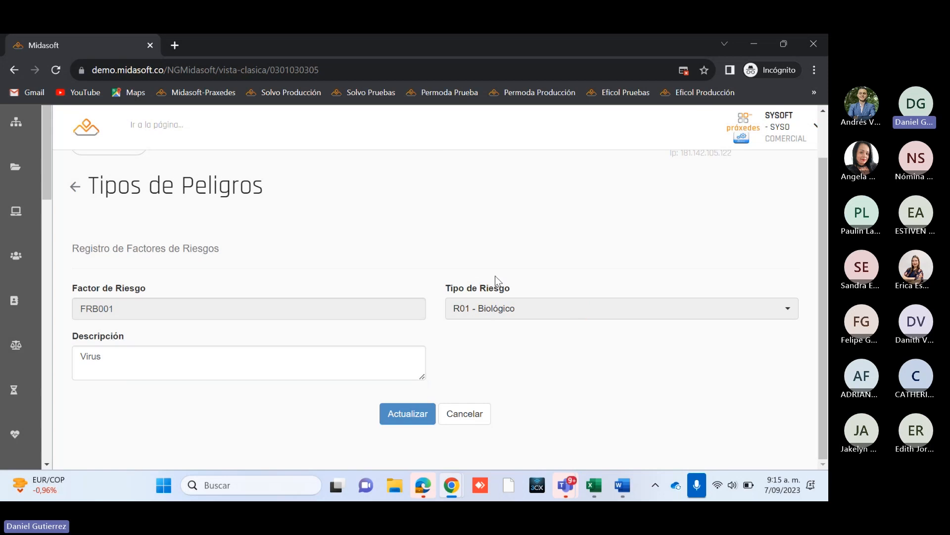
{"action": "left_click_drag", "start_coordinate": [121, 346], "coordinate": [76, 353]}
{"action": "left_click", "coordinate": [473, 420]}
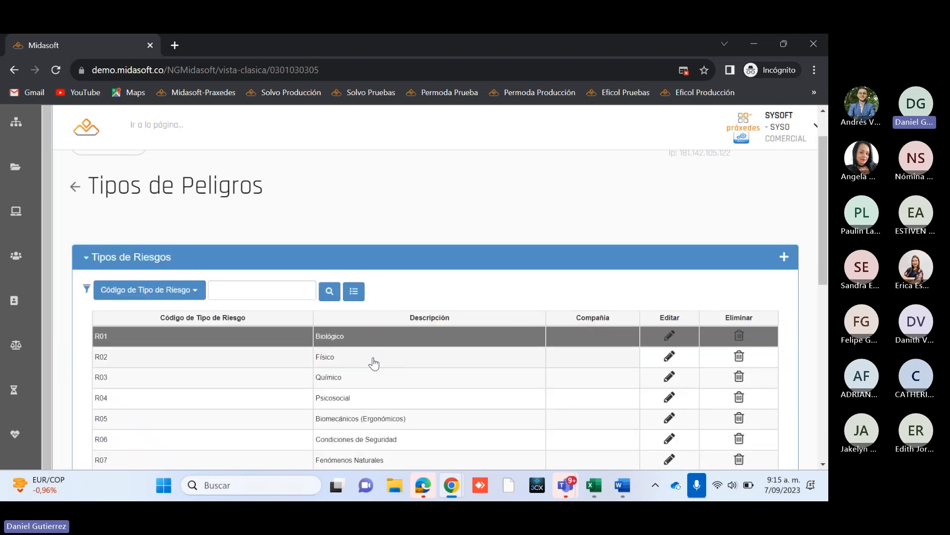
Step: Compare the Tipos de Riesgos list with the codes and descriptions of the Factores de Riesgo belonging to the Biológico type
{"action": "scroll", "coordinate": [380, 359], "scroll_direction": "down", "scroll_amount": 1}
{"action": "scroll", "coordinate": [381, 357], "scroll_direction": "down", "scroll_amount": 5}
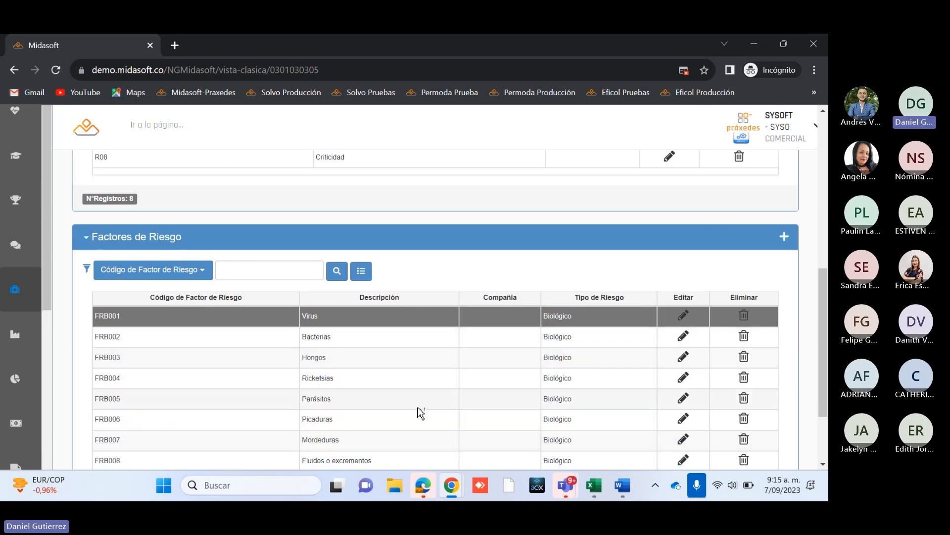
{"action": "scroll", "coordinate": [418, 401], "scroll_direction": "down", "scroll_amount": 2}
{"action": "scroll", "coordinate": [418, 401], "scroll_direction": "up", "scroll_amount": 1}
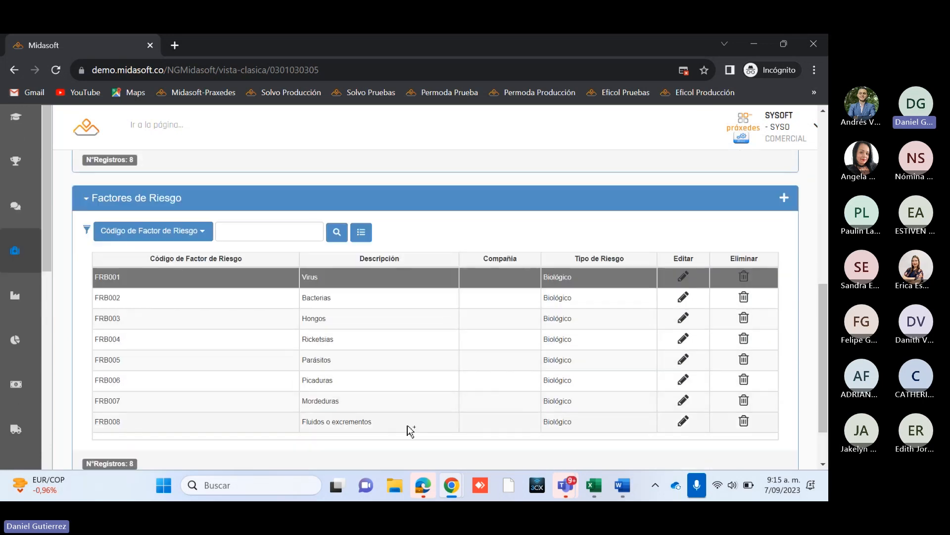
{"action": "scroll", "coordinate": [408, 430], "scroll_direction": "up", "scroll_amount": 4}
{"action": "scroll", "coordinate": [403, 438], "scroll_direction": "up", "scroll_amount": 2}
{"action": "scroll", "coordinate": [433, 351], "scroll_direction": "down", "scroll_amount": 5}
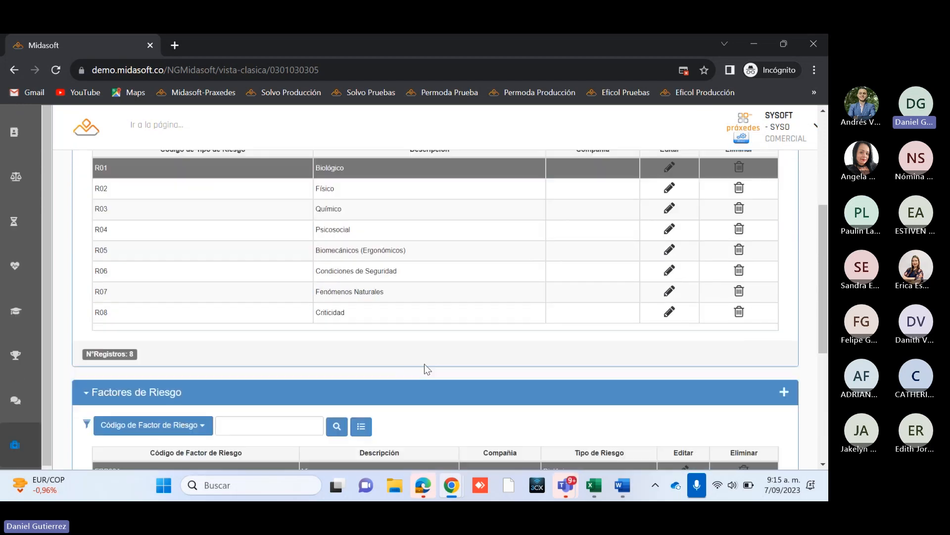
{"action": "scroll", "coordinate": [426, 369], "scroll_direction": "down", "scroll_amount": 2}
{"action": "scroll", "coordinate": [426, 368], "scroll_direction": "up", "scroll_amount": 1}
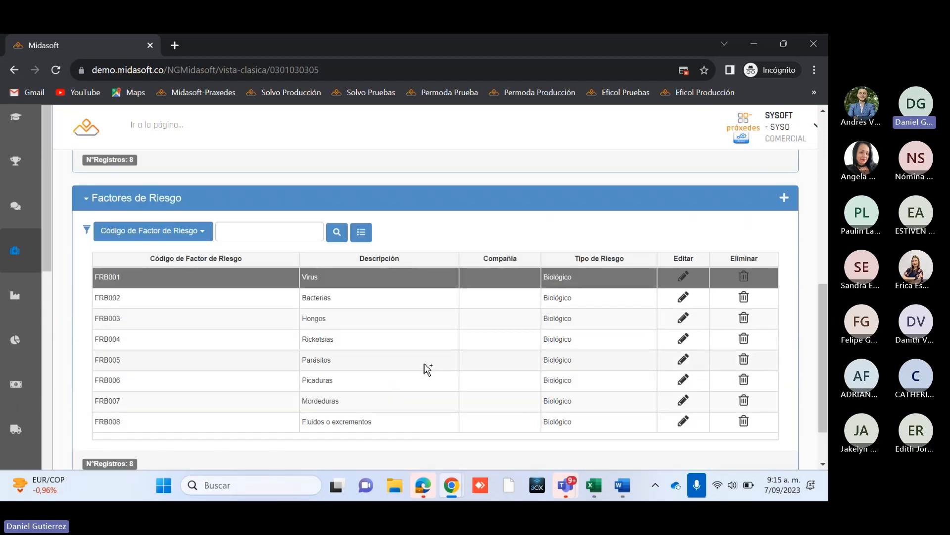
{"action": "scroll", "coordinate": [424, 367], "scroll_direction": "up", "scroll_amount": 1}
{"action": "scroll", "coordinate": [441, 330], "scroll_direction": "down", "scroll_amount": 1}
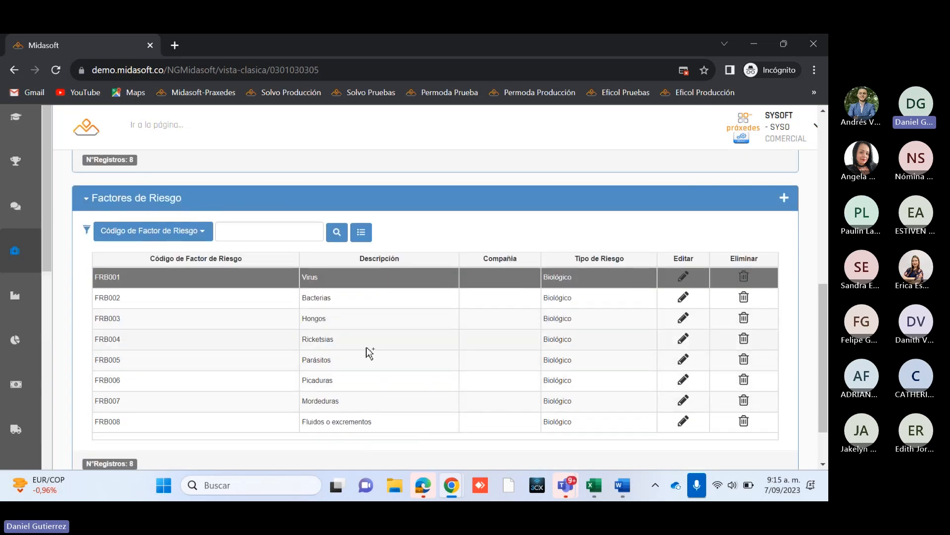
{"action": "scroll", "coordinate": [366, 354], "scroll_direction": "up", "scroll_amount": 1}
{"action": "scroll", "coordinate": [368, 357], "scroll_direction": "up", "scroll_amount": 2}
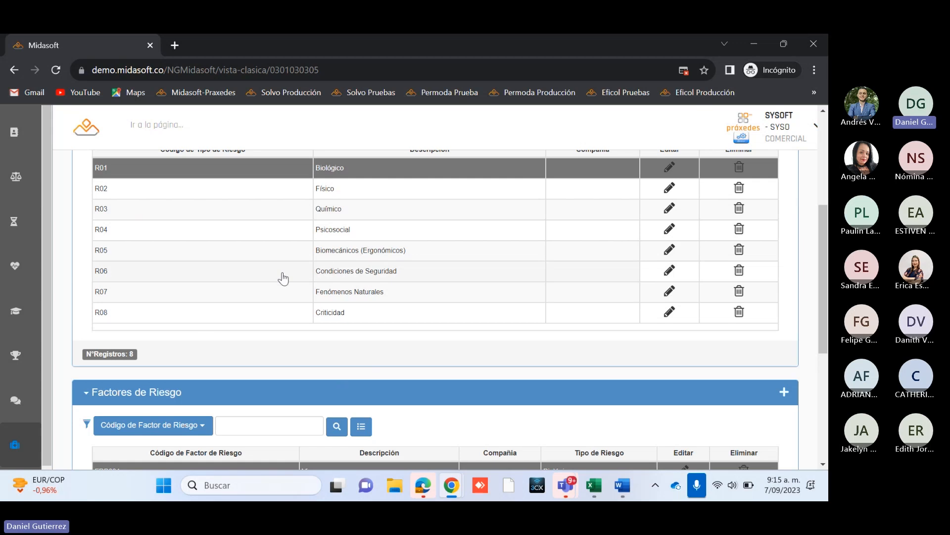
{"action": "scroll", "coordinate": [419, 287], "scroll_direction": "down", "scroll_amount": 2}
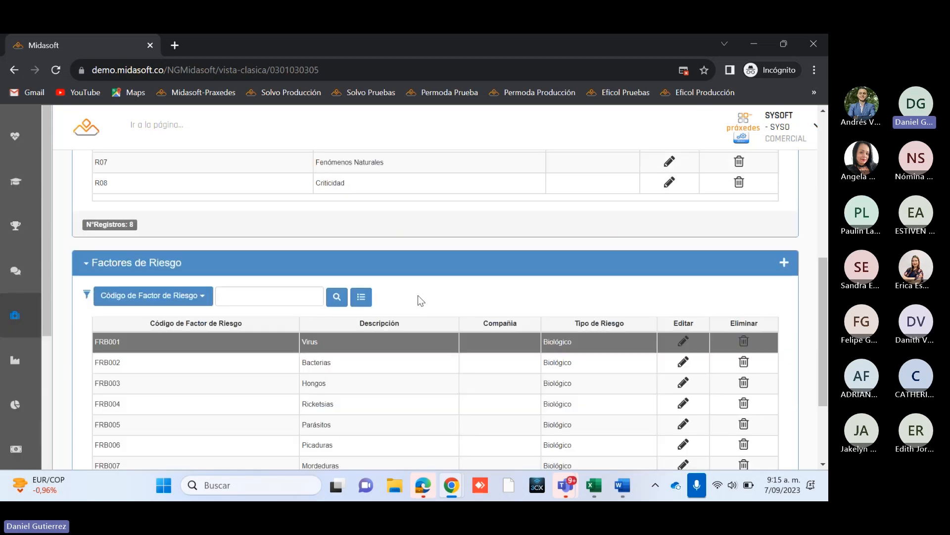
{"action": "scroll", "coordinate": [436, 295], "scroll_direction": "up", "scroll_amount": 4}
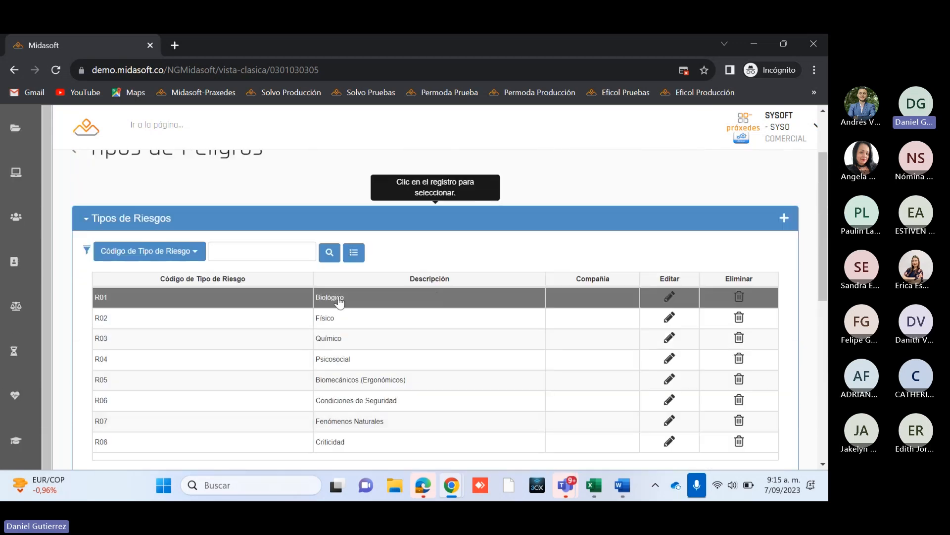
{"action": "scroll", "coordinate": [395, 305], "scroll_direction": "down", "scroll_amount": 1}
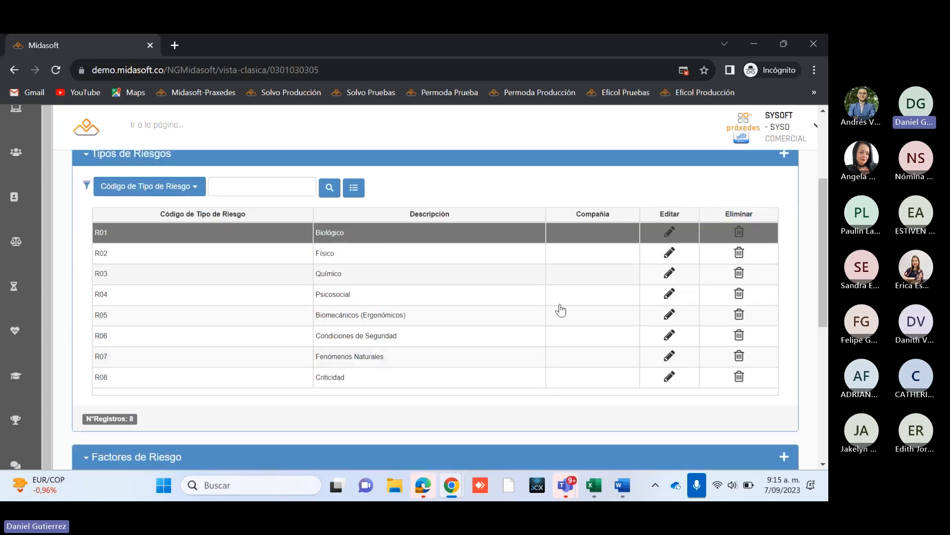
{"action": "scroll", "coordinate": [482, 405], "scroll_direction": "down", "scroll_amount": 4}
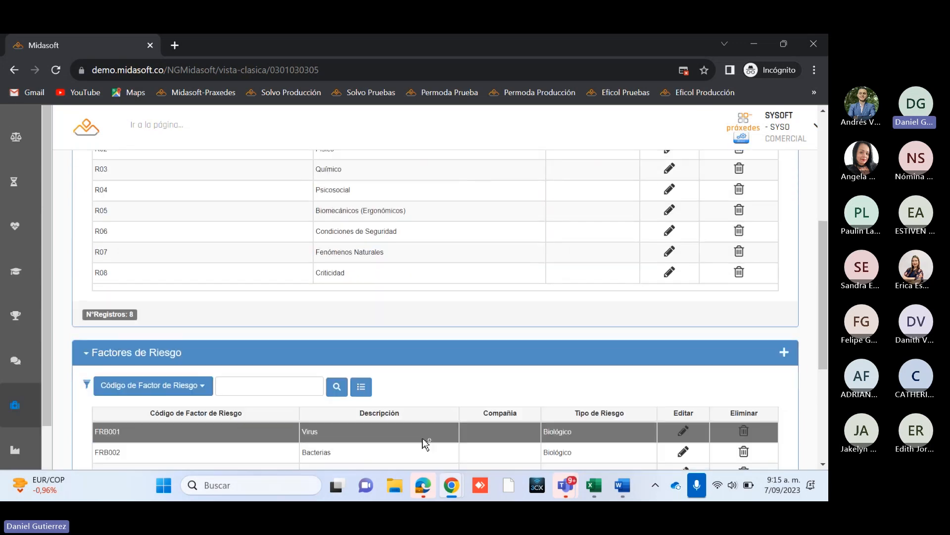
{"action": "scroll", "coordinate": [372, 425], "scroll_direction": "down", "scroll_amount": 1}
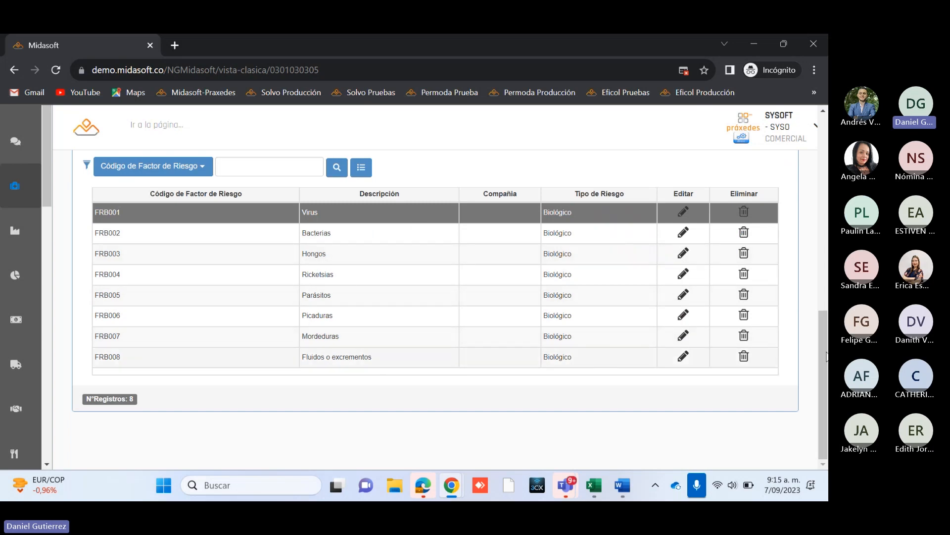
{"action": "scroll", "coordinate": [436, 297], "scroll_direction": "up", "scroll_amount": 5}
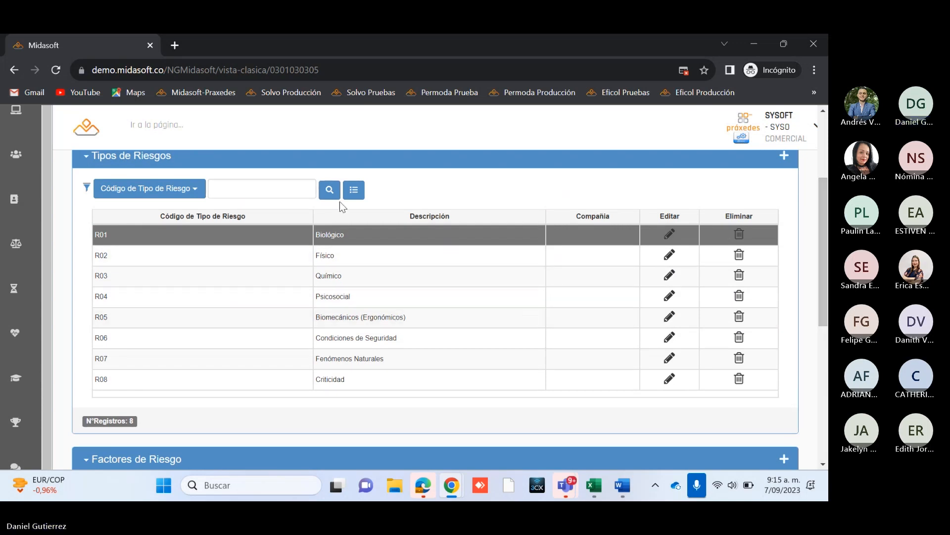
{"action": "scroll", "coordinate": [446, 381], "scroll_direction": "down", "scroll_amount": 1}
{"action": "scroll", "coordinate": [446, 381], "scroll_direction": "up", "scroll_amount": 1}
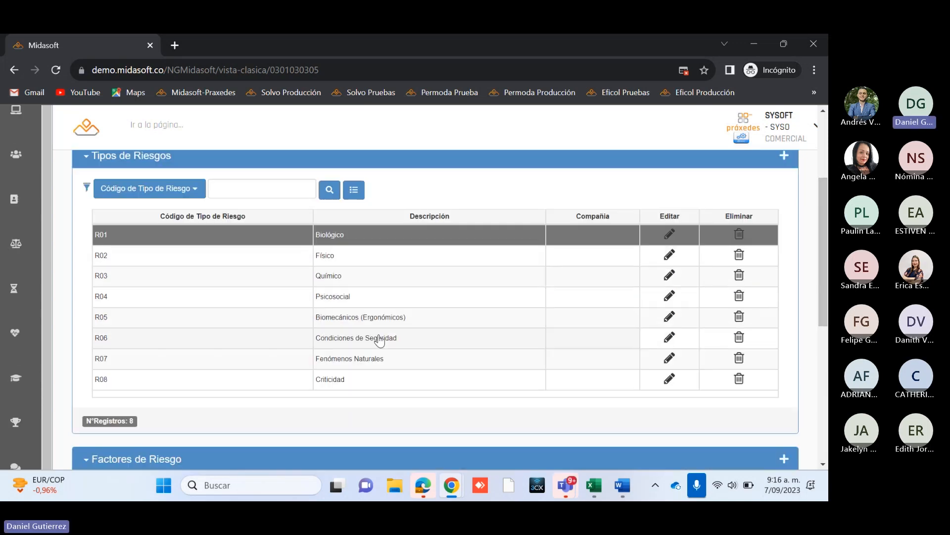
Step: Select the Físico (R02) record in the Tipos de Riesgos list and review its associated Factores de Riesgo
{"action": "left_click", "coordinate": [335, 260]}
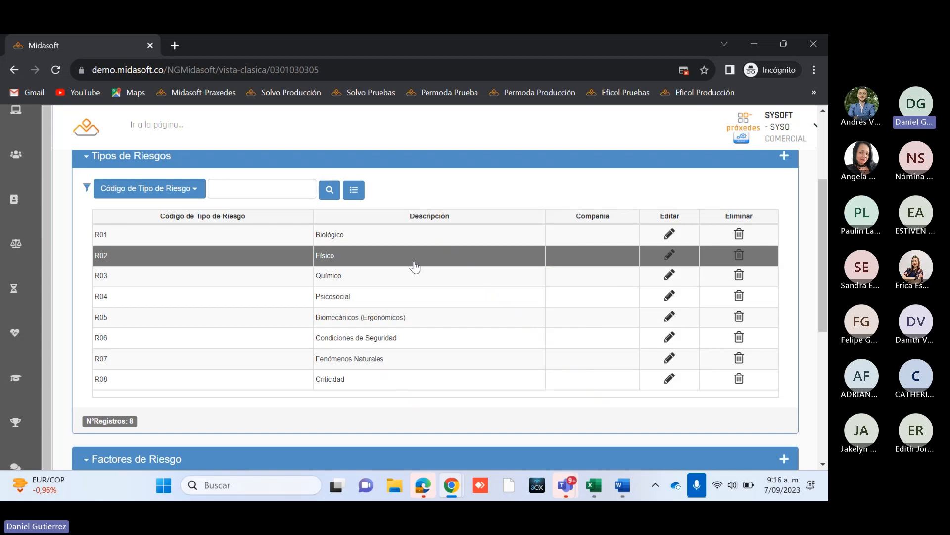
{"action": "scroll", "coordinate": [421, 312], "scroll_direction": "down", "scroll_amount": 1}
{"action": "scroll", "coordinate": [422, 312], "scroll_direction": "down", "scroll_amount": 3}
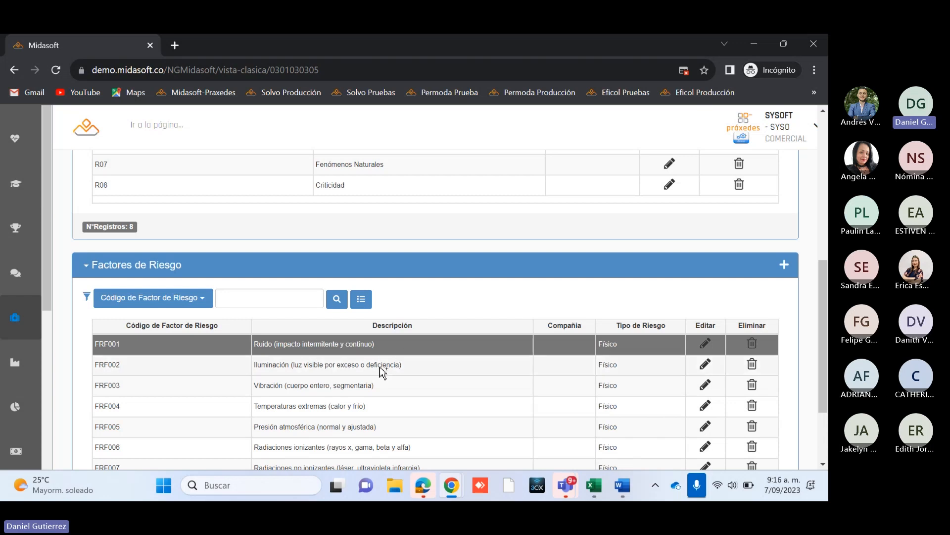
{"action": "scroll", "coordinate": [382, 371], "scroll_direction": "down", "scroll_amount": 2}
{"action": "scroll", "coordinate": [381, 369], "scroll_direction": "up", "scroll_amount": 1}
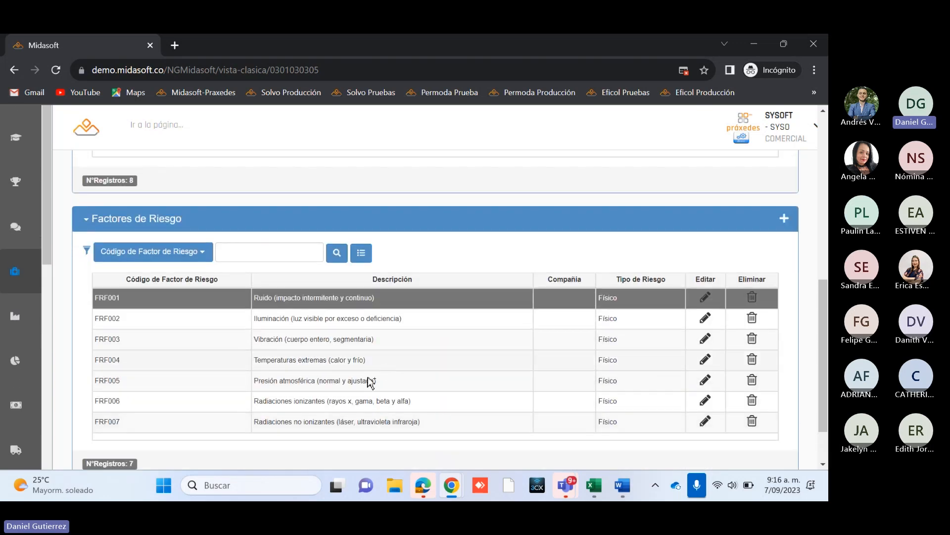
{"action": "scroll", "coordinate": [594, 356], "scroll_direction": "up", "scroll_amount": 6}
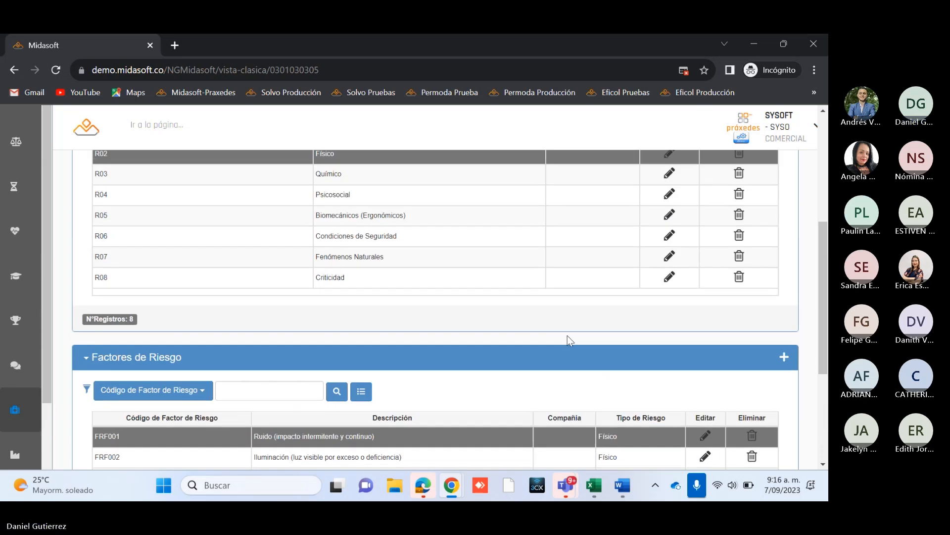
Step: Select the Químico (R03) record in the Tipos de Riesgos list and review its associated Factores de Riesgo
{"action": "scroll", "coordinate": [495, 312], "scroll_direction": "down", "scroll_amount": 1}
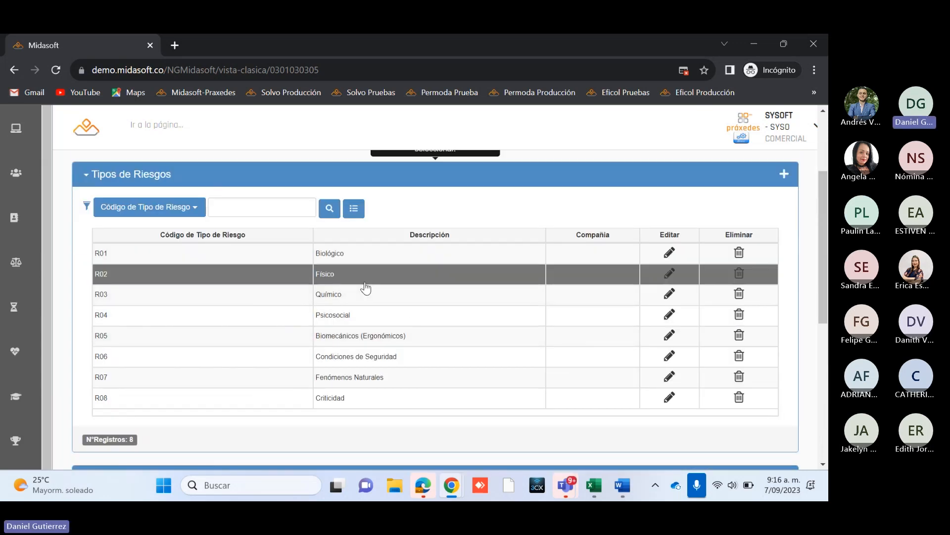
{"action": "left_click", "coordinate": [346, 298]}
{"action": "scroll", "coordinate": [367, 325], "scroll_direction": "down", "scroll_amount": 2}
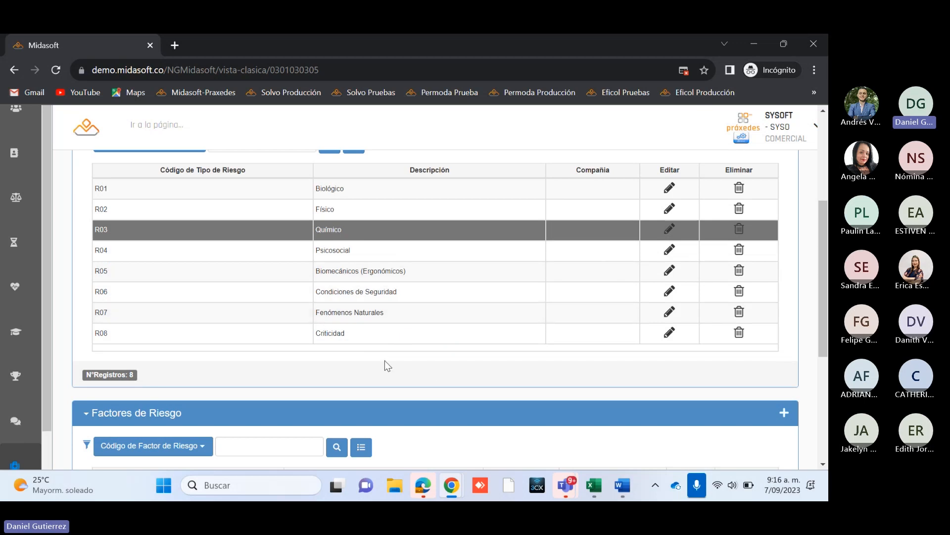
{"action": "scroll", "coordinate": [384, 360], "scroll_direction": "down", "scroll_amount": 3}
{"action": "scroll", "coordinate": [390, 352], "scroll_direction": "down", "scroll_amount": 1}
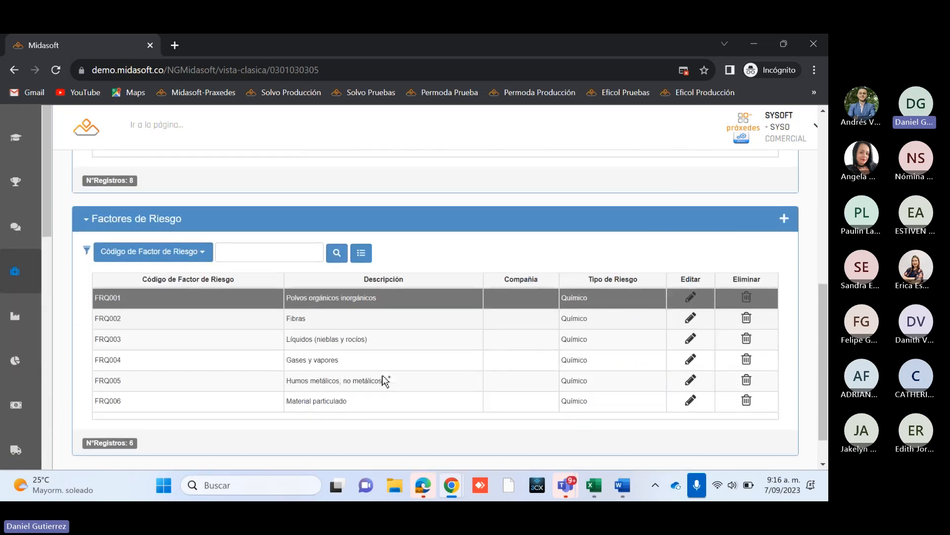
Step: Examine how the Químico risk type relates to its listed risk factors and look over the remaining risk types
{"action": "scroll", "coordinate": [386, 380], "scroll_direction": "up", "scroll_amount": 5}
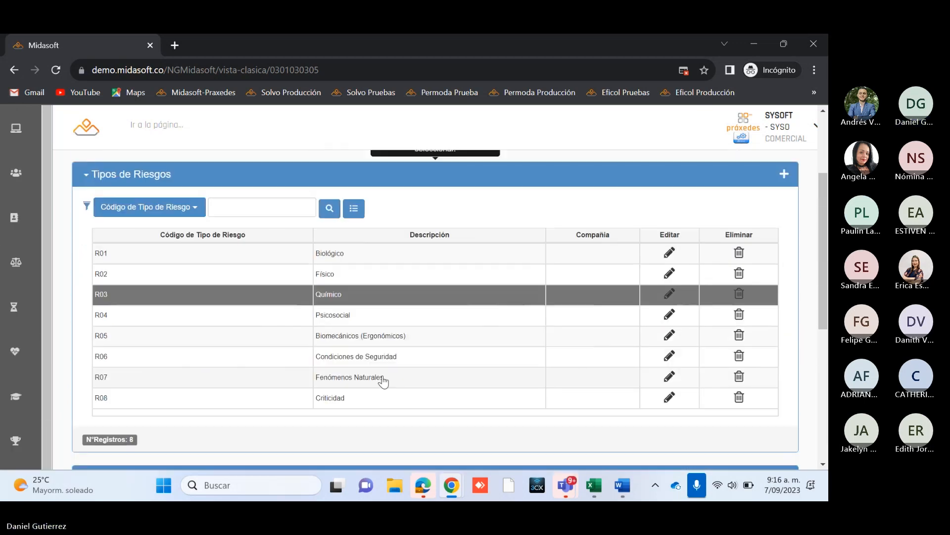
{"action": "scroll", "coordinate": [398, 303], "scroll_direction": "up", "scroll_amount": 2}
{"action": "scroll", "coordinate": [398, 292], "scroll_direction": "down", "scroll_amount": 2}
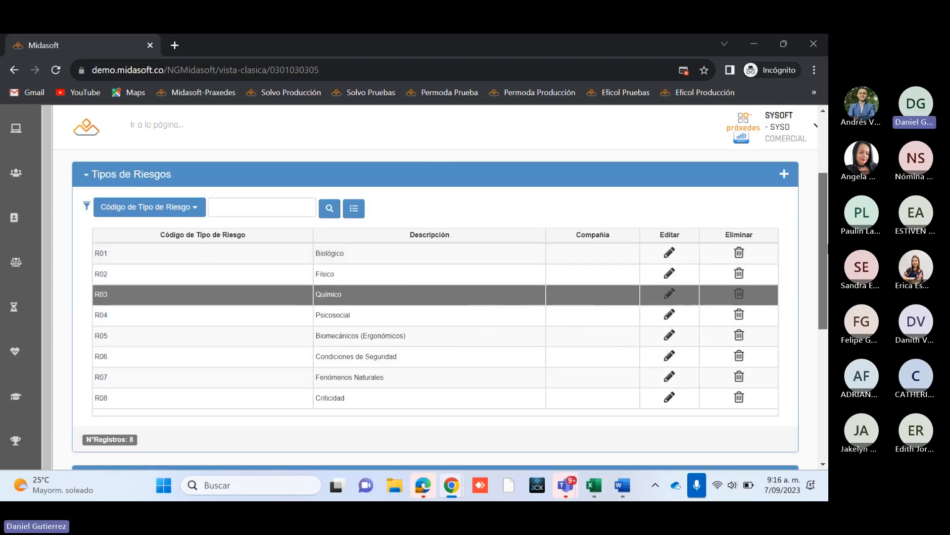
{"action": "scroll", "coordinate": [559, 264], "scroll_direction": "up", "scroll_amount": 1}
{"action": "scroll", "coordinate": [321, 304], "scroll_direction": "down", "scroll_amount": 1}
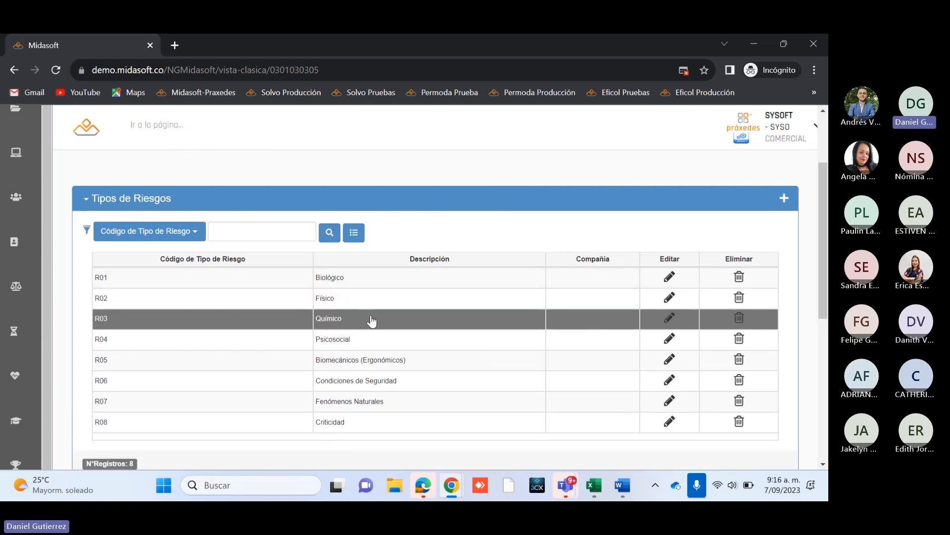
{"action": "scroll", "coordinate": [366, 336], "scroll_direction": "down", "scroll_amount": 5}
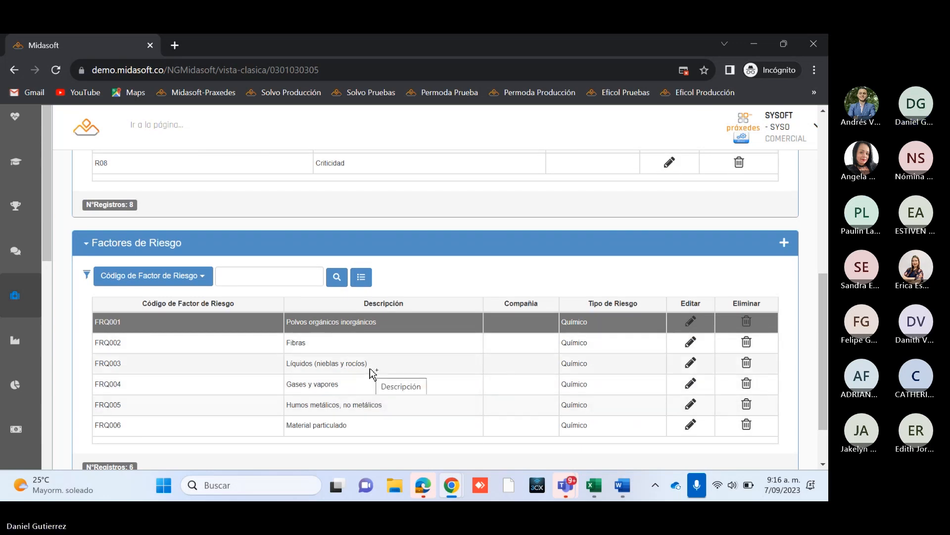
{"action": "scroll", "coordinate": [378, 412], "scroll_direction": "up", "scroll_amount": 3}
{"action": "scroll", "coordinate": [379, 412], "scroll_direction": "up", "scroll_amount": 4}
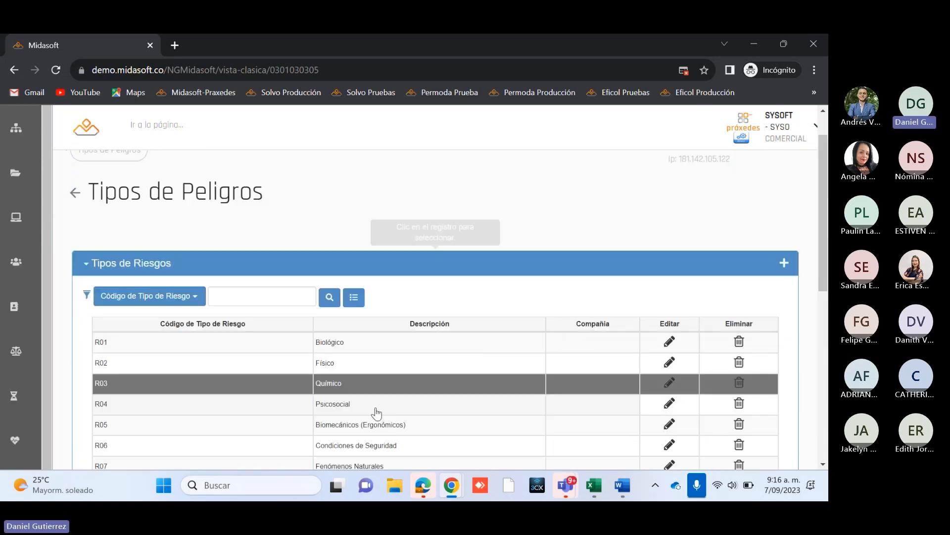
{"action": "scroll", "coordinate": [377, 412], "scroll_direction": "down", "scroll_amount": 1}
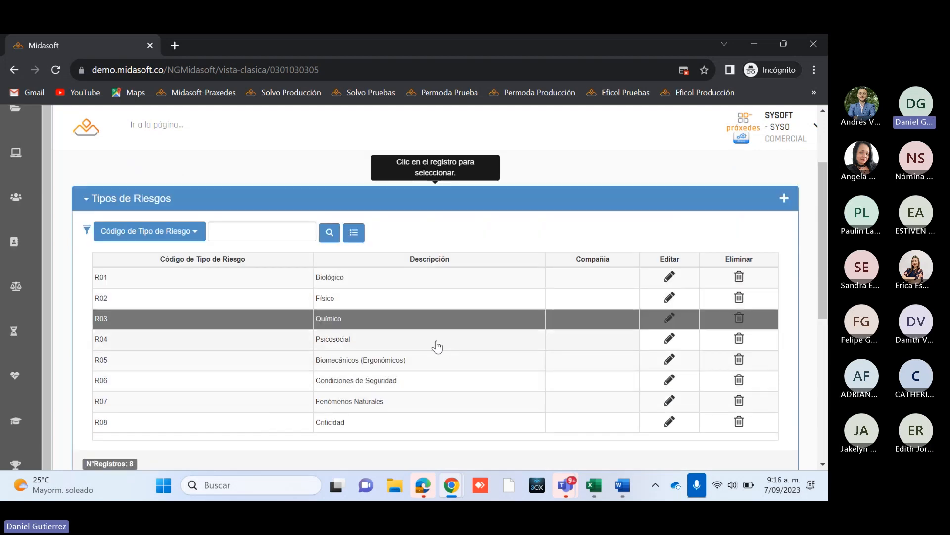
{"action": "scroll", "coordinate": [446, 354], "scroll_direction": "down", "scroll_amount": 3}
{"action": "scroll", "coordinate": [439, 345], "scroll_direction": "up", "scroll_amount": 5}
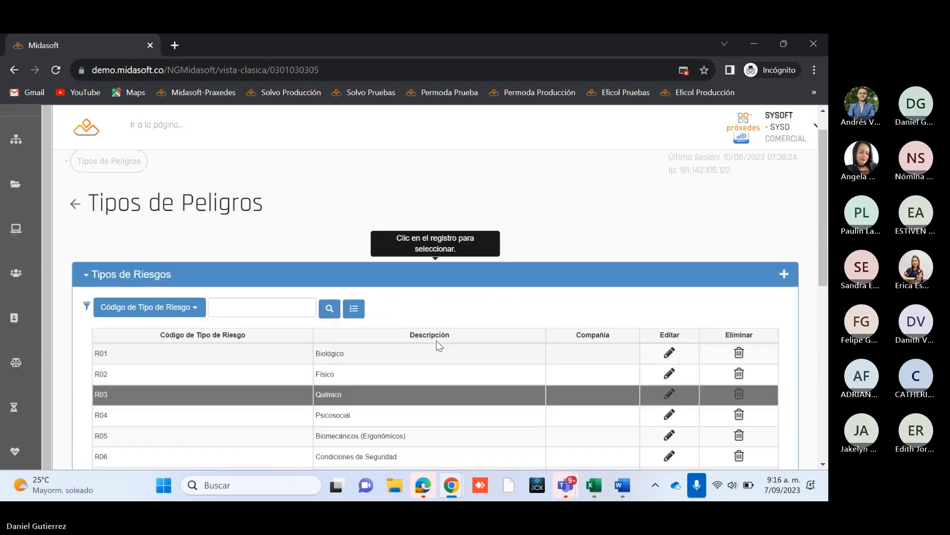
Step: Leave Tipos de Peligros, open Nivel de Deficiencia under Registro, and review the value and meaning of each deficiency level
{"action": "left_click", "coordinate": [74, 241]}
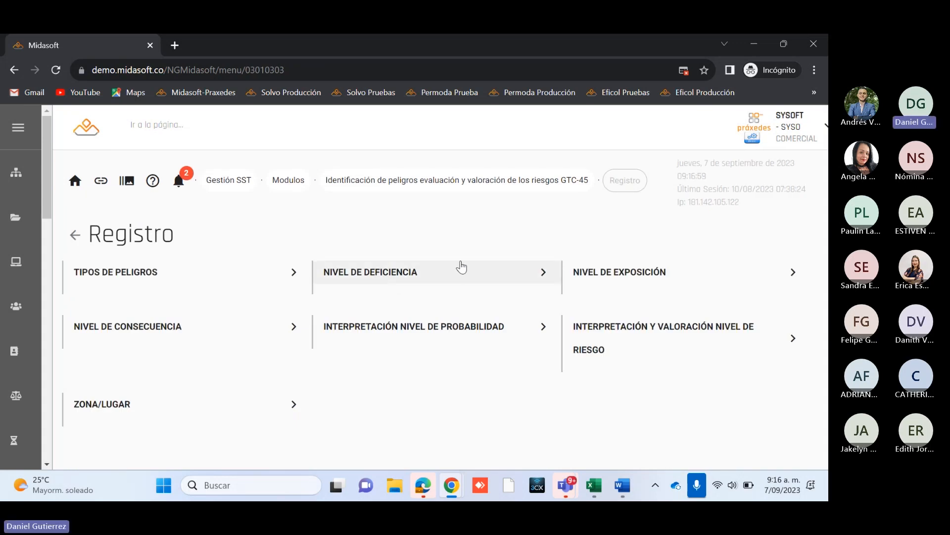
{"action": "left_click", "coordinate": [408, 272]}
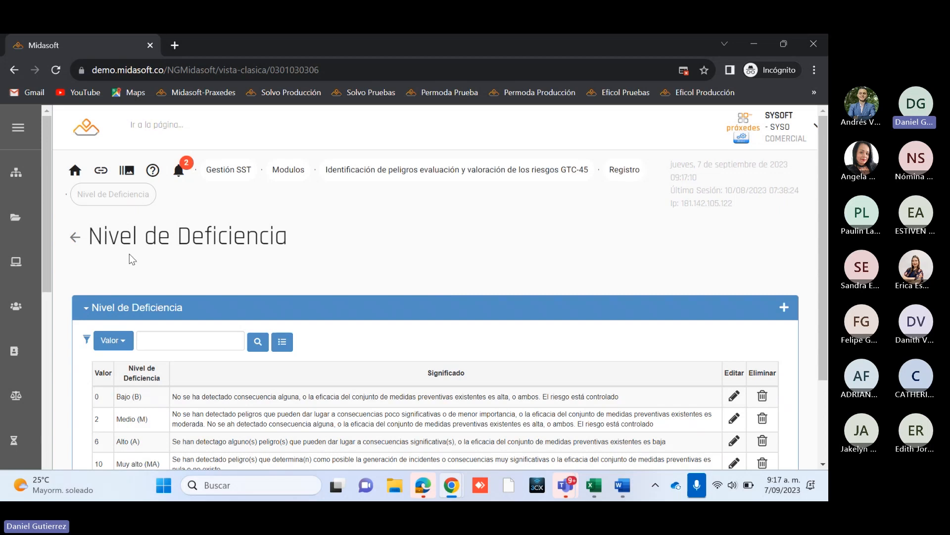
{"action": "scroll", "coordinate": [650, 289], "scroll_direction": "down", "scroll_amount": 2}
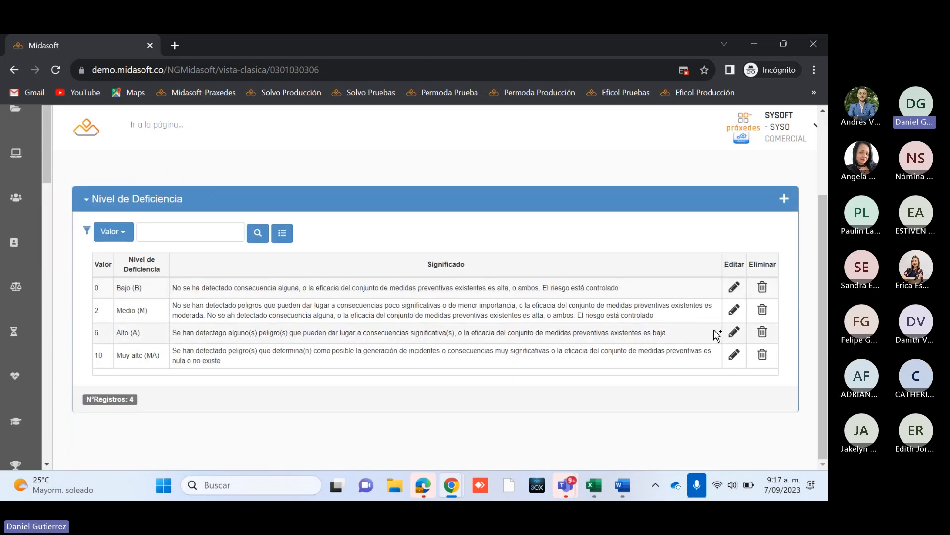
{"action": "scroll", "coordinate": [716, 335], "scroll_direction": "up", "scroll_amount": 2}
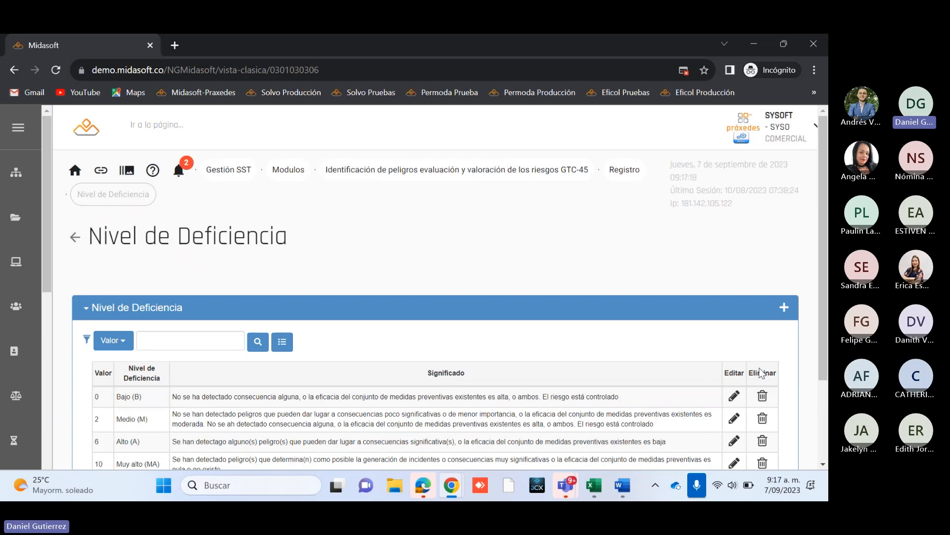
Step: Inspect the edit fields of the Bajo (B) deficiency level record and return to the list without updating it
{"action": "left_click", "coordinate": [732, 399]}
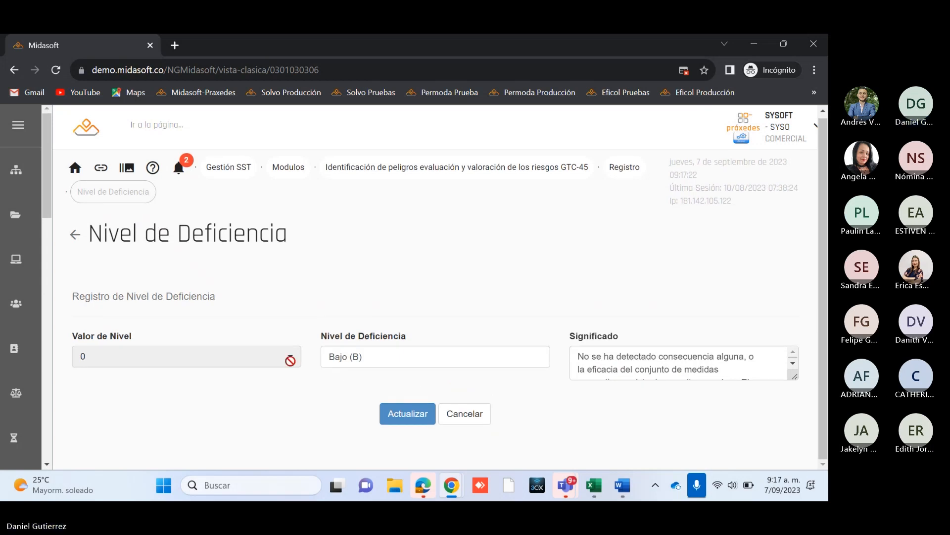
{"action": "left_click", "coordinate": [482, 420]}
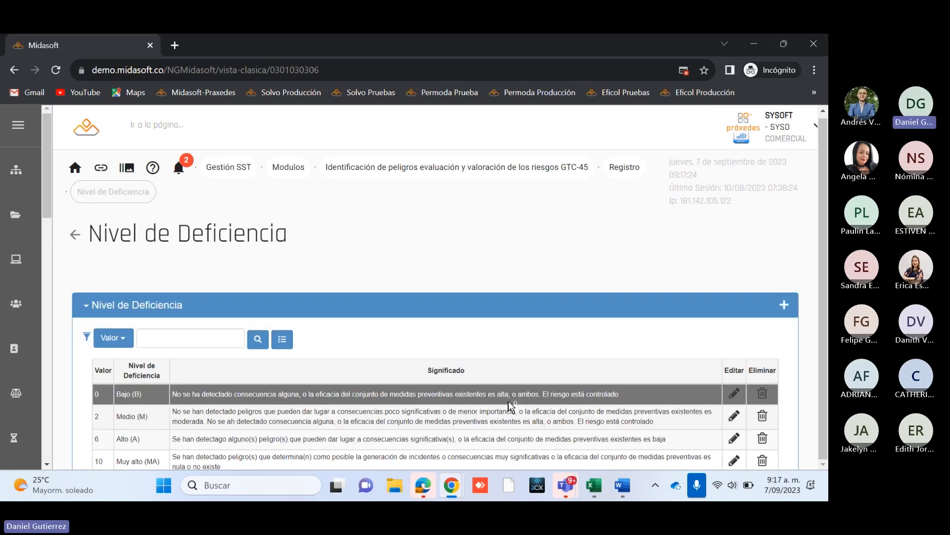
{"action": "scroll", "coordinate": [828, 289], "scroll_direction": "down", "scroll_amount": 2}
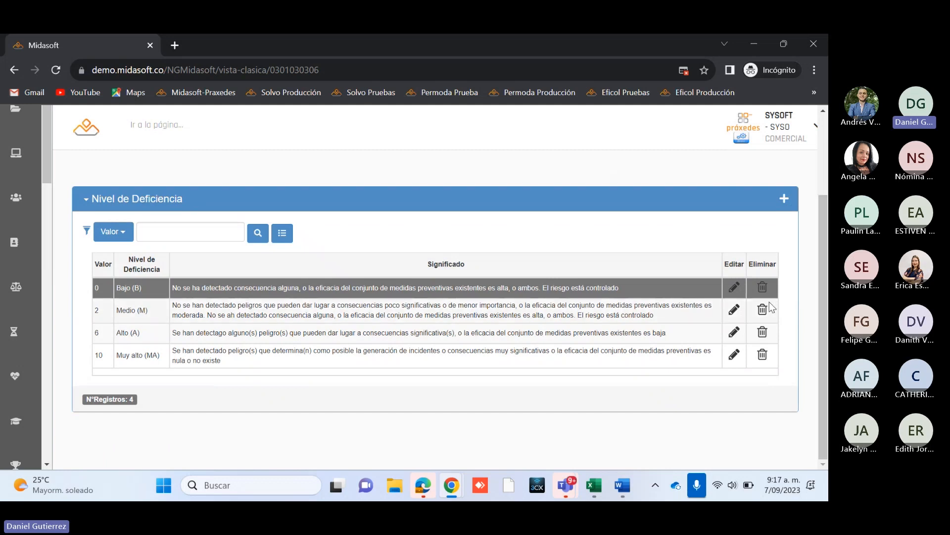
{"action": "scroll", "coordinate": [825, 307], "scroll_direction": "up", "scroll_amount": 1}
{"action": "mouse_move", "coordinate": [828, 307]}
{"action": "left_mouse_down"}
{"action": "mouse_move", "coordinate": [824, 276]}
{"action": "mouse_move", "coordinate": [816, 314]}
{"action": "left_mouse_up"}
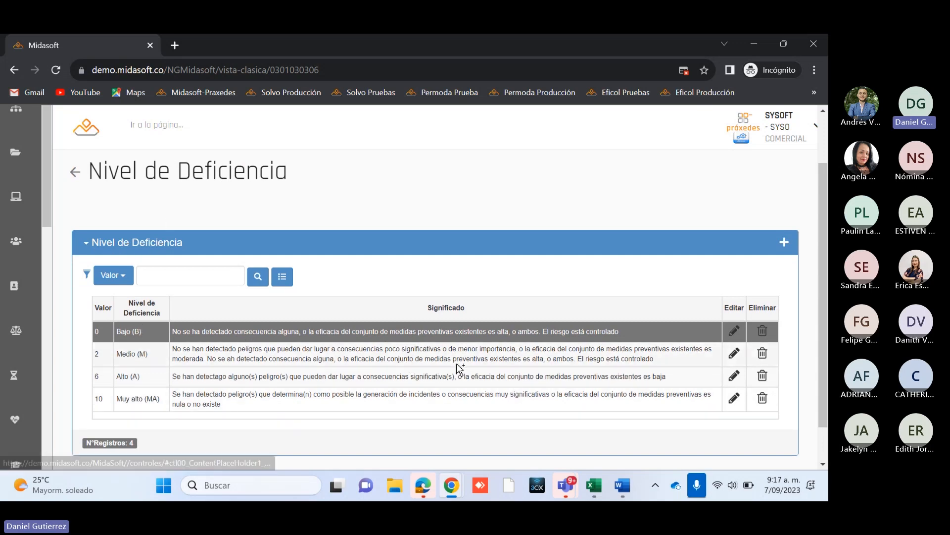
Step: Search the web for "gtc 45" in a new browser tab and open the Universidad Distrital PDF of the Guía Técnica Colombiana
{"action": "left_click", "coordinate": [174, 45]}
{"action": "type", "text": "gtc "}
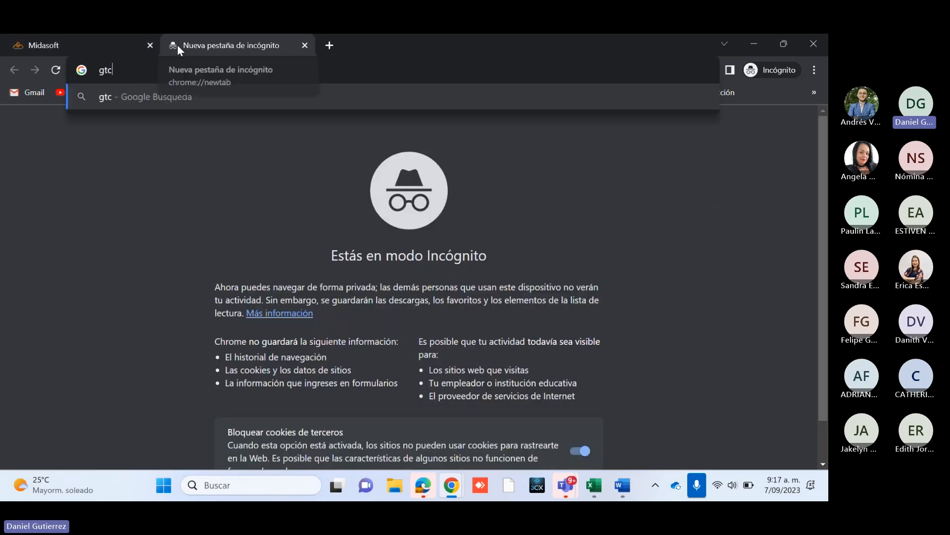
{"action": "type", "text": "45"}
{"action": "key", "text": "Return"}
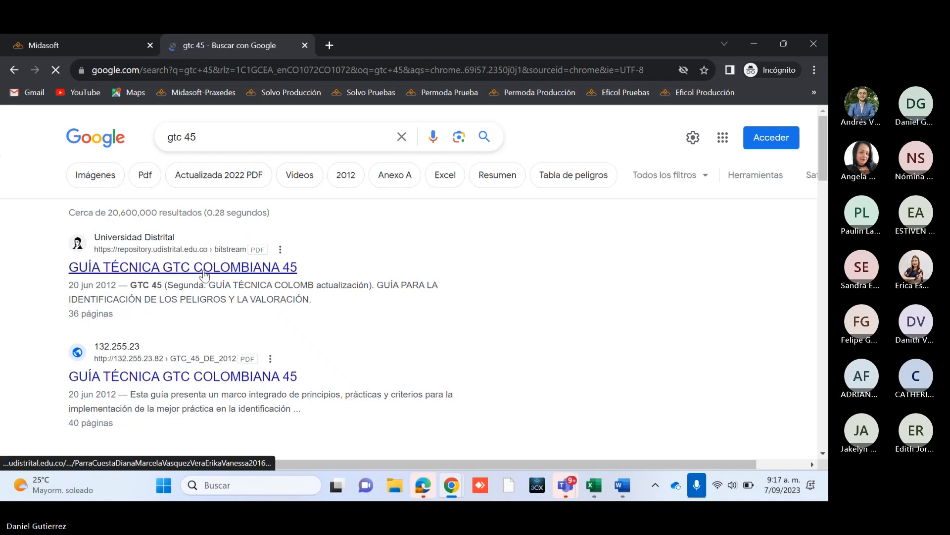
{"action": "left_click", "coordinate": [204, 275]}
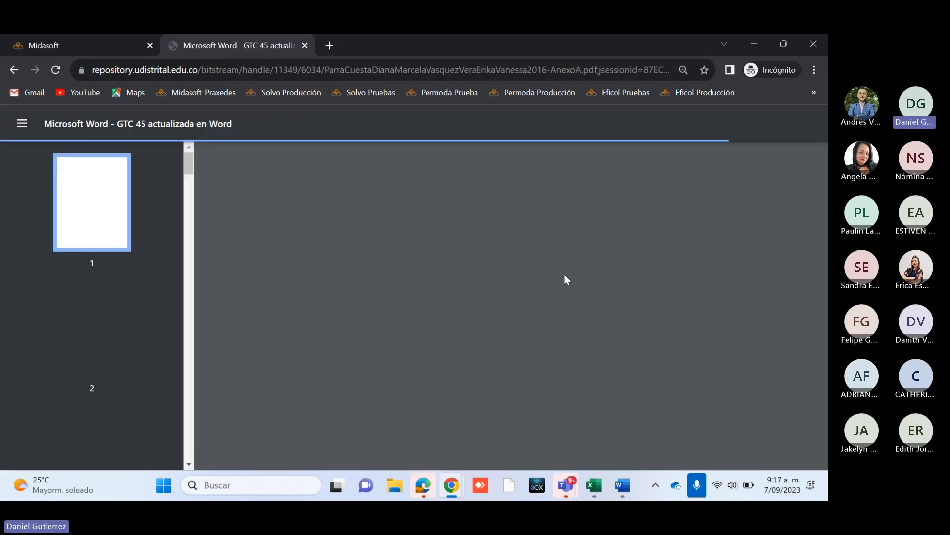
{"action": "left_click", "coordinate": [73, 36]}
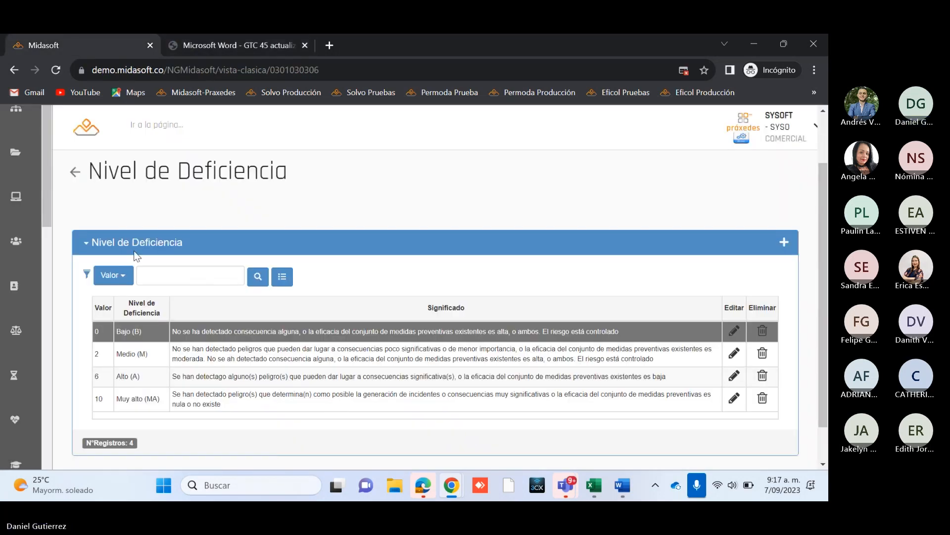
{"action": "left_click", "coordinate": [235, 47]}
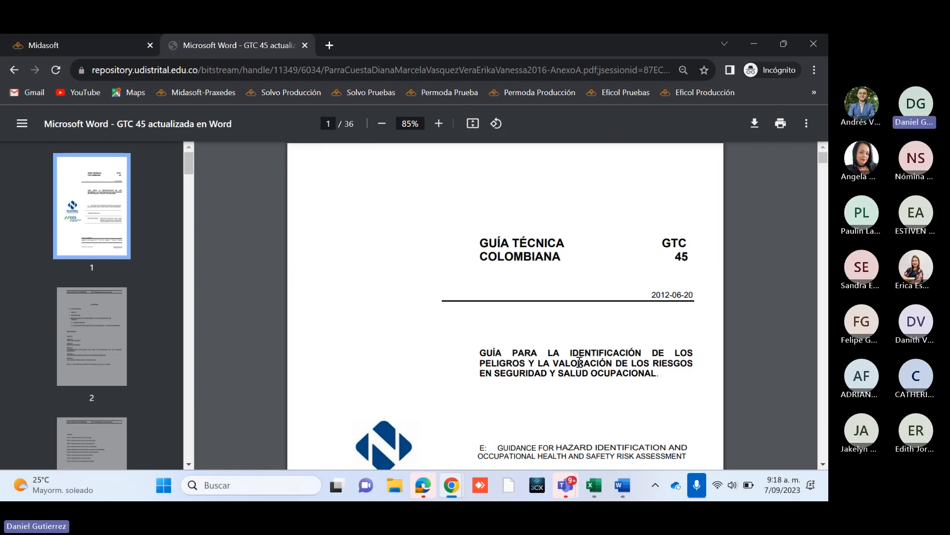
Step: Find "nivel de defici" in the GTC 45 PDF and go through the matches to Tabla 2, Determinación del nivel de deficiencia, on page 16
{"action": "key", "text": "ctrl+f"}
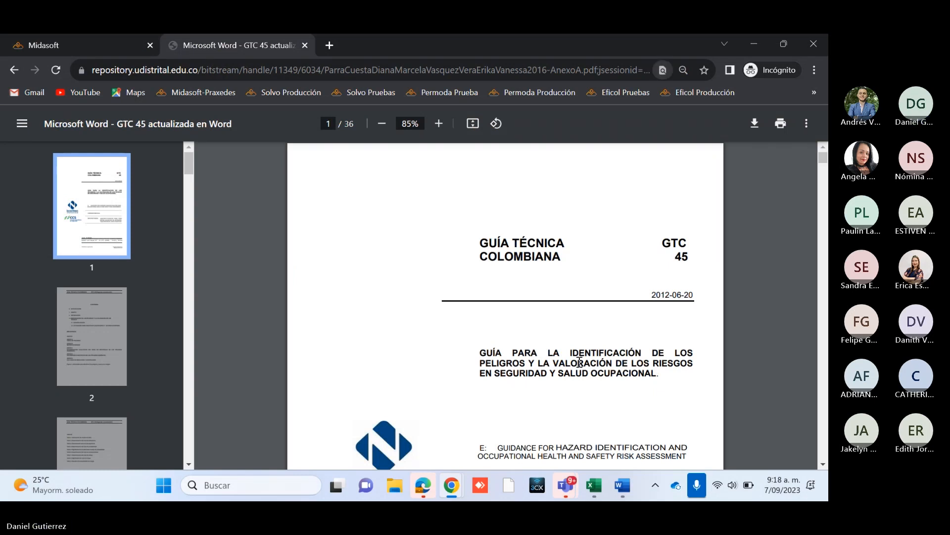
{"action": "type", "text": "nivel"}
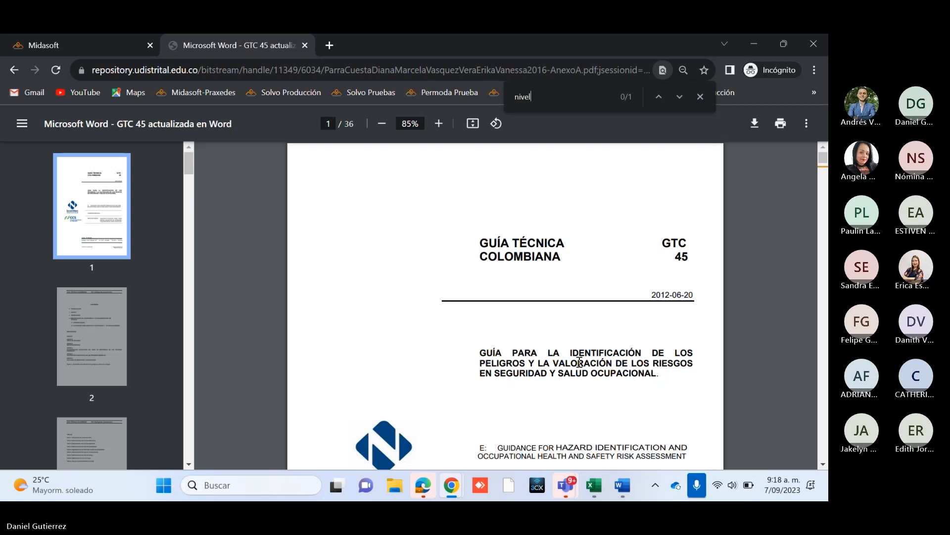
{"action": "type", "text": " de d"}
{"action": "type", "text": "fici"}
{"action": "key", "text": "Return"}
{"action": "key", "text": "Return"}
{"action": "key", "text": "Return"}
{"action": "key", "text": "Return"}
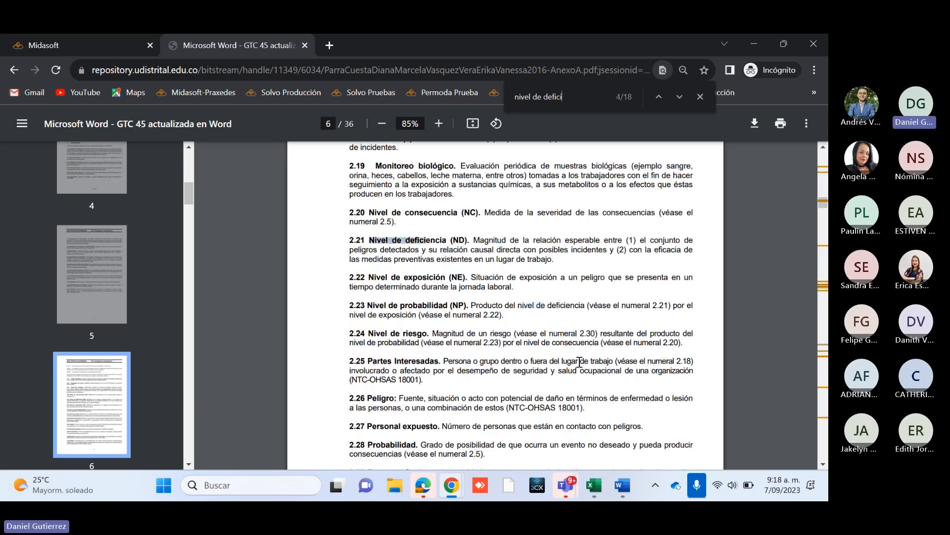
{"action": "key", "text": "Return"}
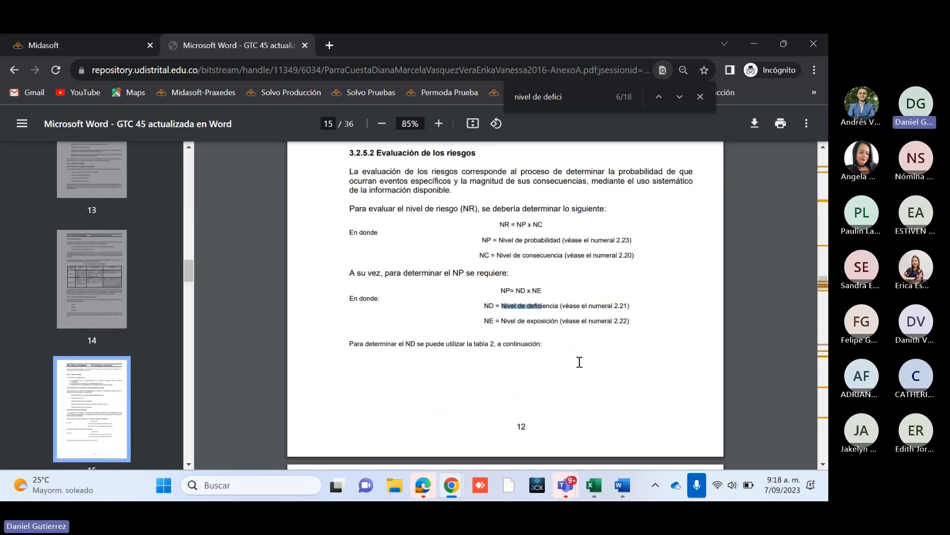
{"action": "key", "text": "Return"}
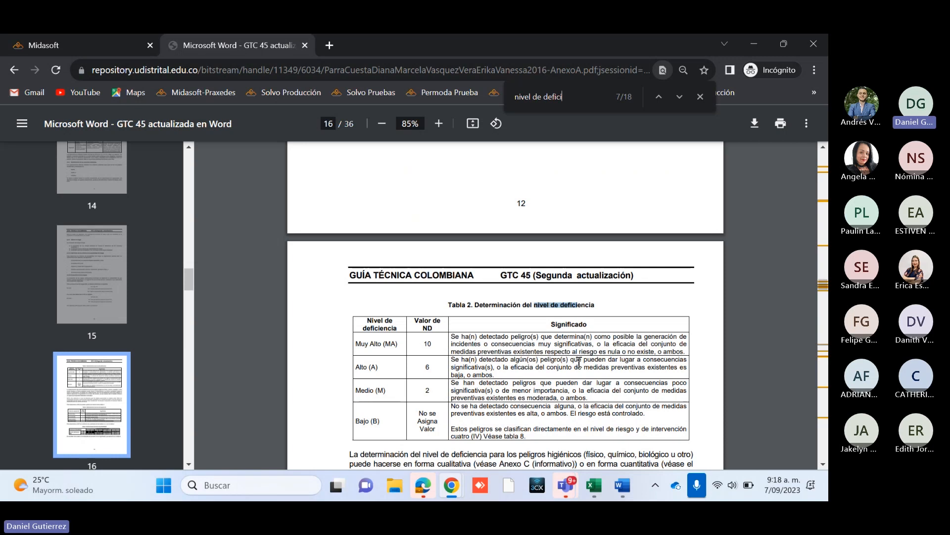
{"action": "scroll", "coordinate": [497, 410], "scroll_direction": "down", "scroll_amount": 1}
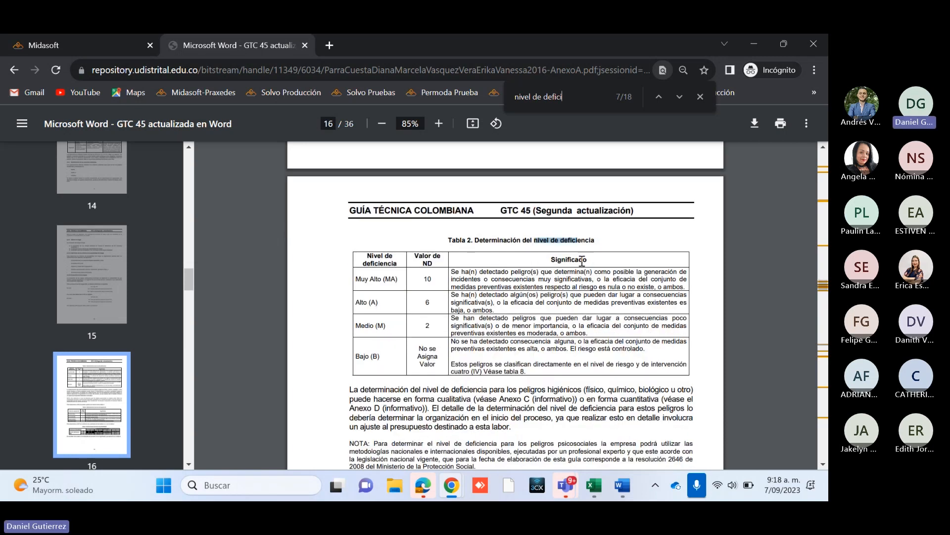
Step: Compare the values and meanings in the PDF's Tabla 2 with the Nivel de Deficiencia records in Midasoft
{"action": "left_click", "coordinate": [76, 47]}
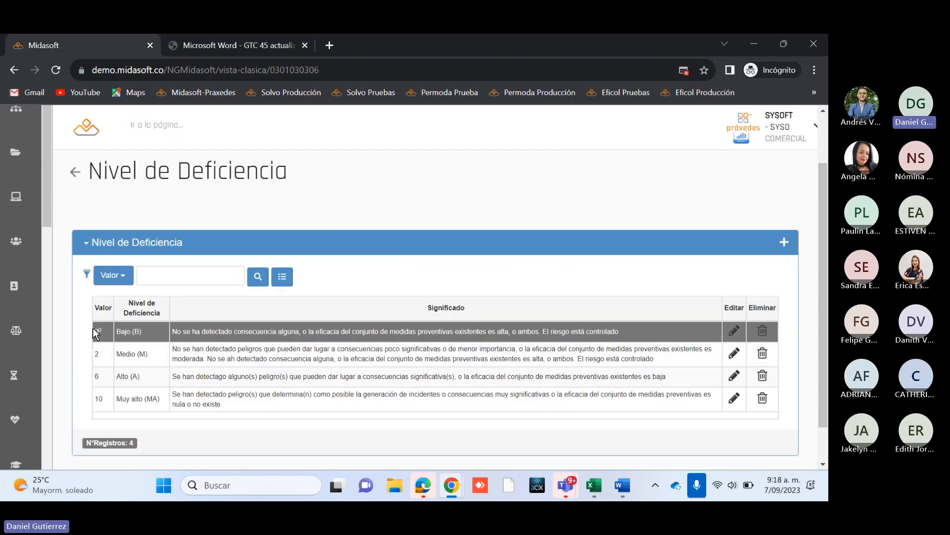
{"action": "left_click", "coordinate": [240, 43]}
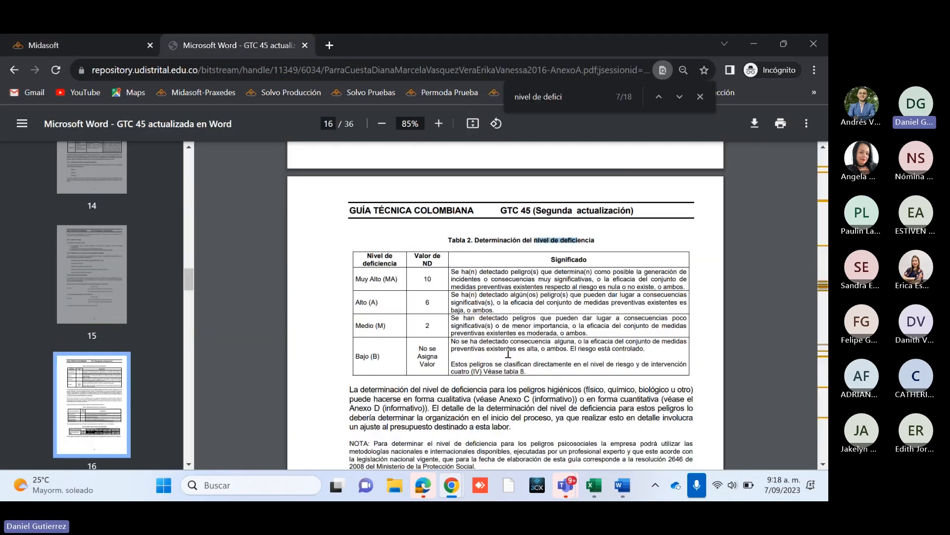
{"action": "left_click", "coordinate": [92, 52]}
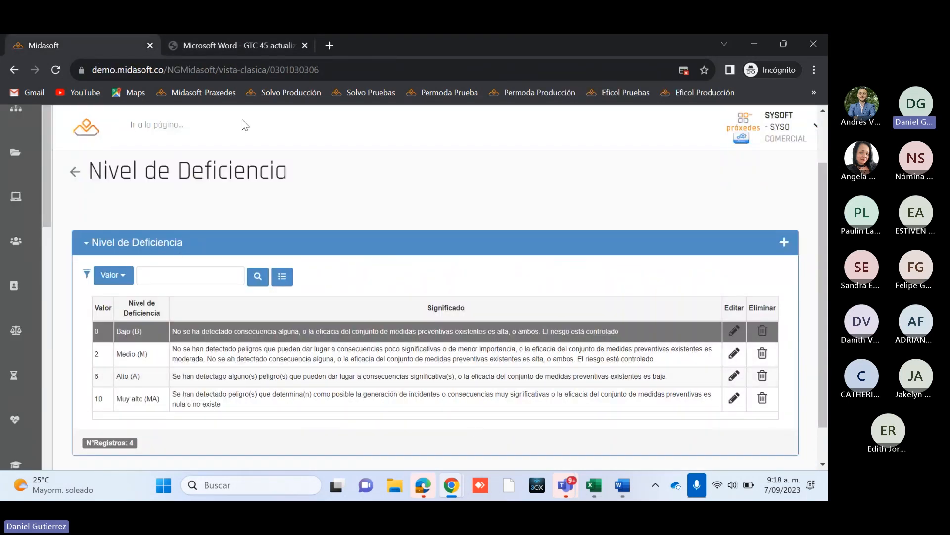
{"action": "left_click", "coordinate": [251, 45]}
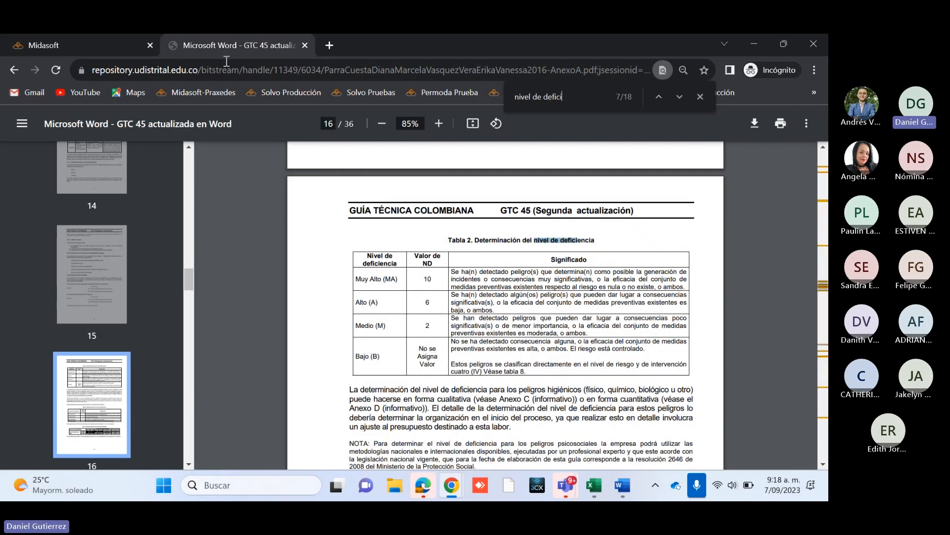
{"action": "left_click", "coordinate": [94, 46]}
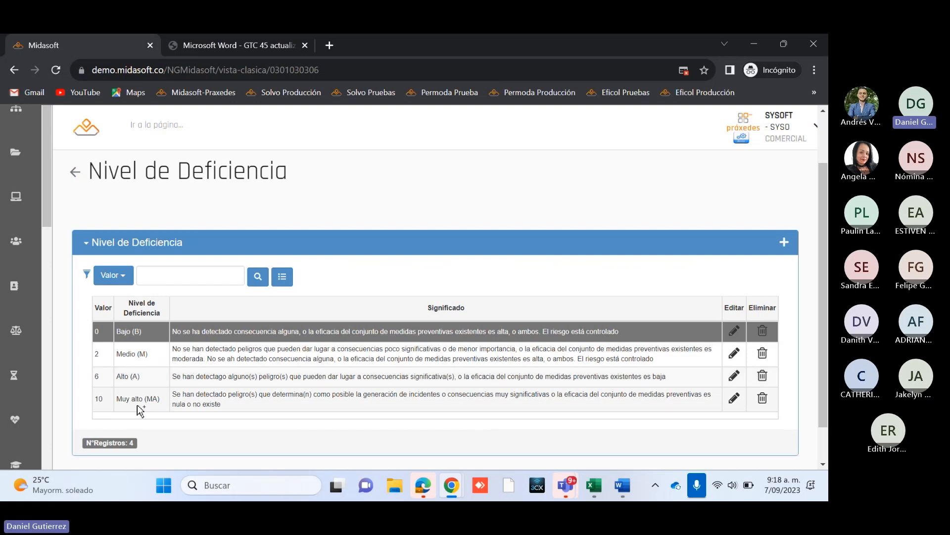
{"action": "left_click", "coordinate": [255, 46]}
{"action": "left_click_drag", "start_coordinate": [431, 317], "coordinate": [422, 279]}
{"action": "left_click", "coordinate": [440, 288]}
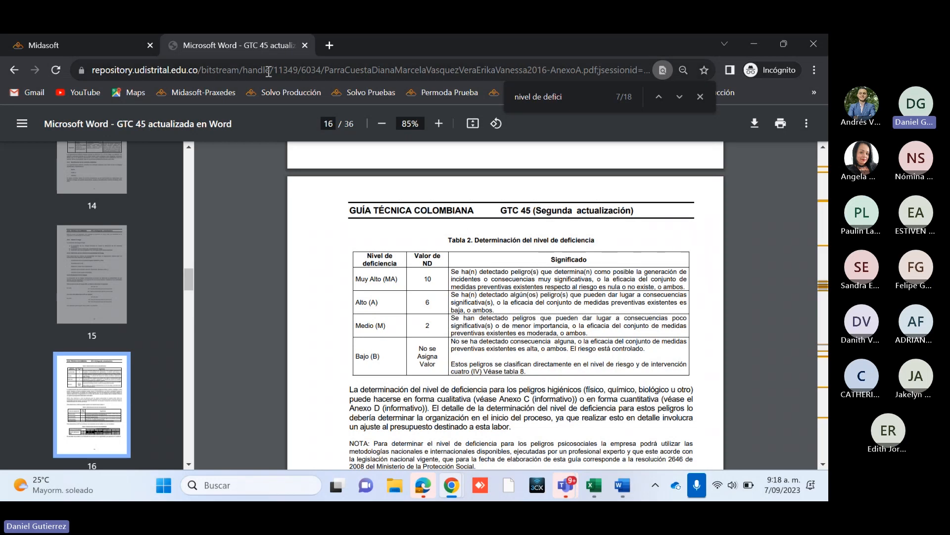
Step: Return to the Registro options in Midasoft, open Nivel de Exposición, and review the value and meaning of each exposure level
{"action": "left_click", "coordinate": [74, 46]}
{"action": "left_click", "coordinate": [73, 237]}
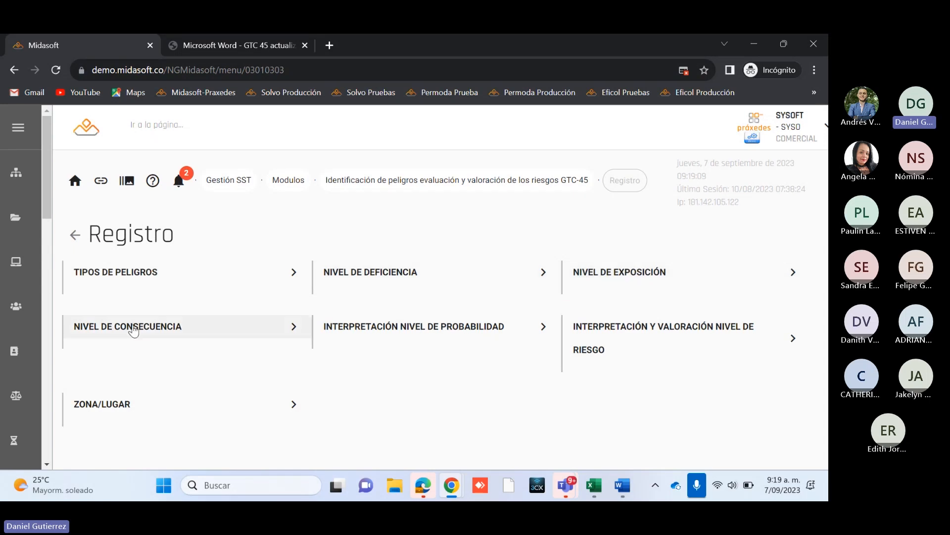
{"action": "left_click", "coordinate": [253, 46]}
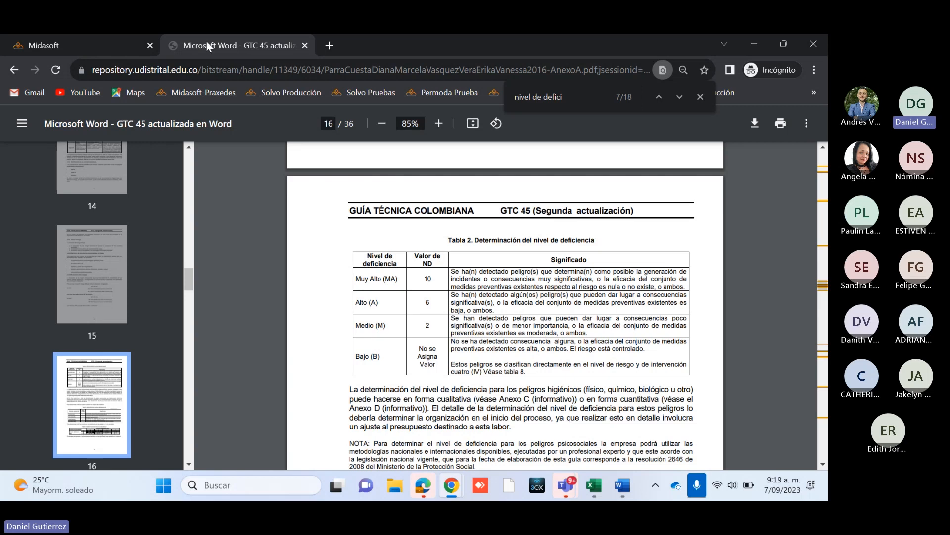
{"action": "left_click", "coordinate": [85, 46]}
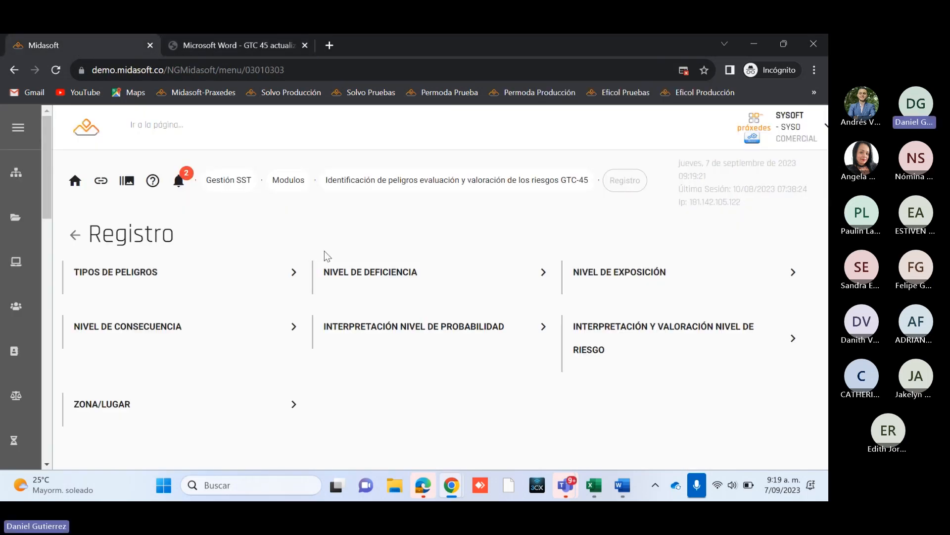
{"action": "left_click", "coordinate": [601, 277]}
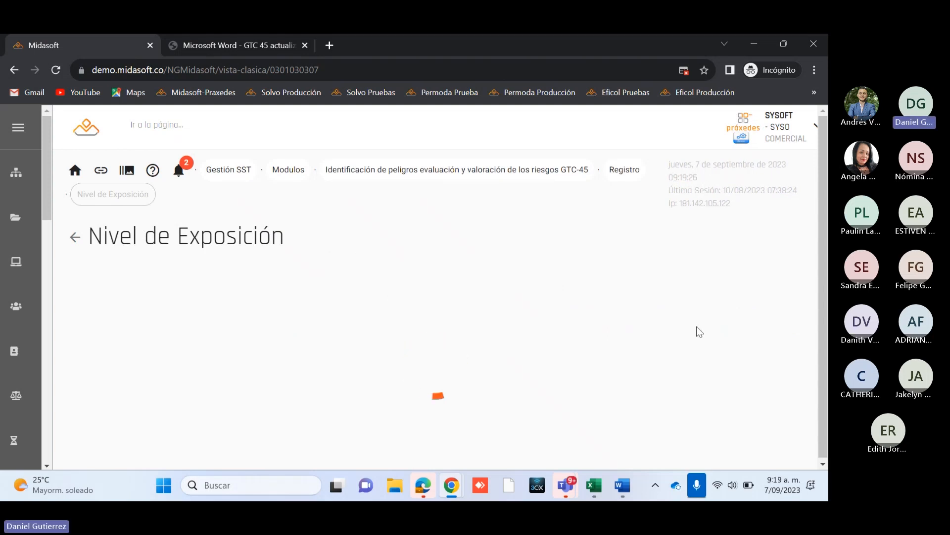
{"action": "scroll", "coordinate": [574, 355], "scroll_direction": "down", "scroll_amount": 1}
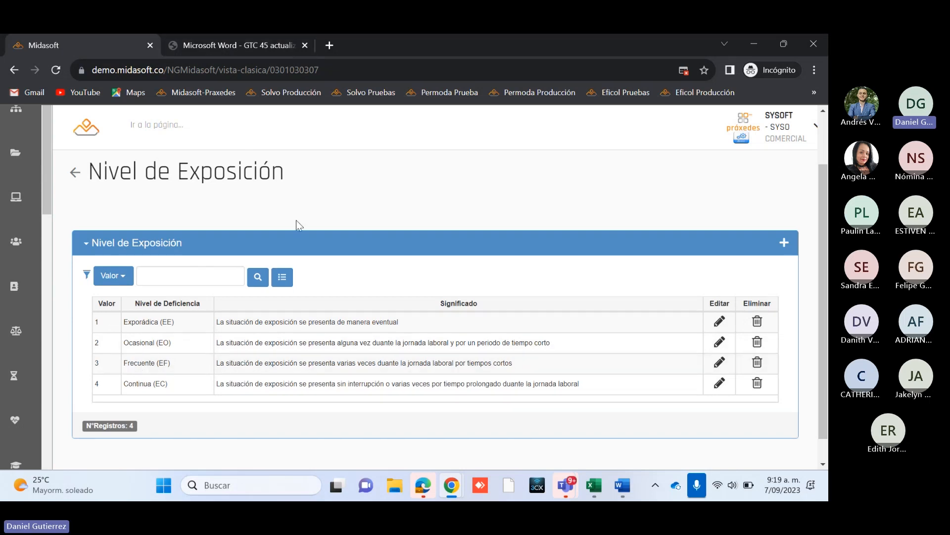
{"action": "scroll", "coordinate": [282, 279], "scroll_direction": "up", "scroll_amount": 2}
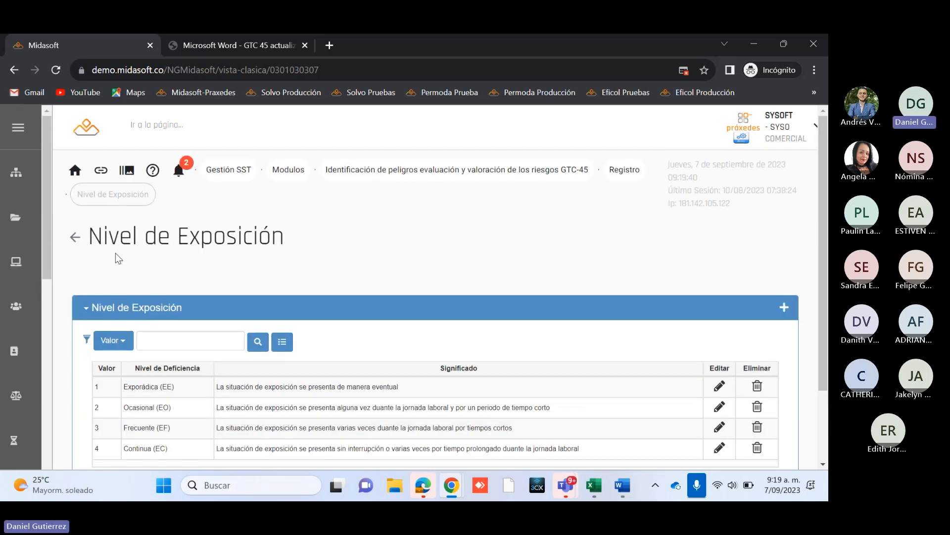
Step: Leave Nivel de Exposición, check the Nivel de Consecuencia page, and return to the Registro options
{"action": "left_click", "coordinate": [75, 237]}
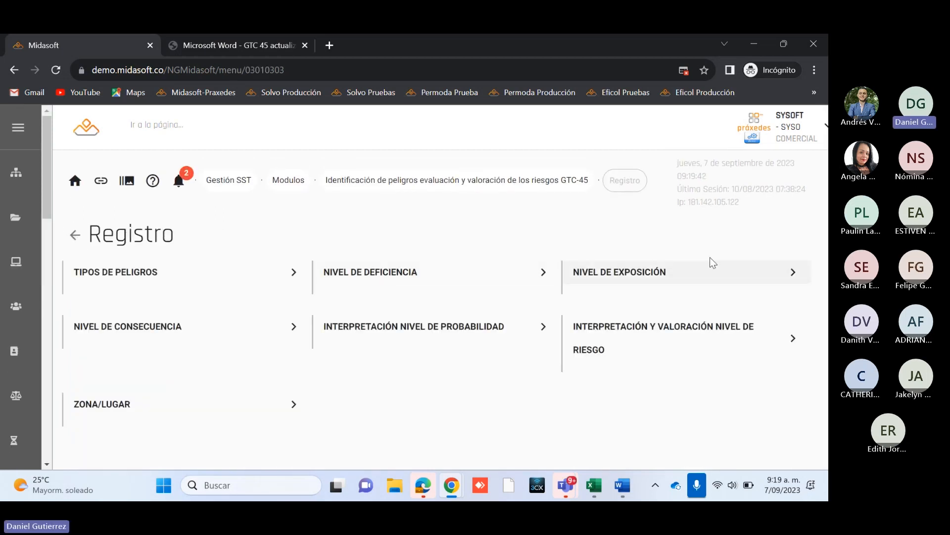
{"action": "left_click", "coordinate": [198, 329]}
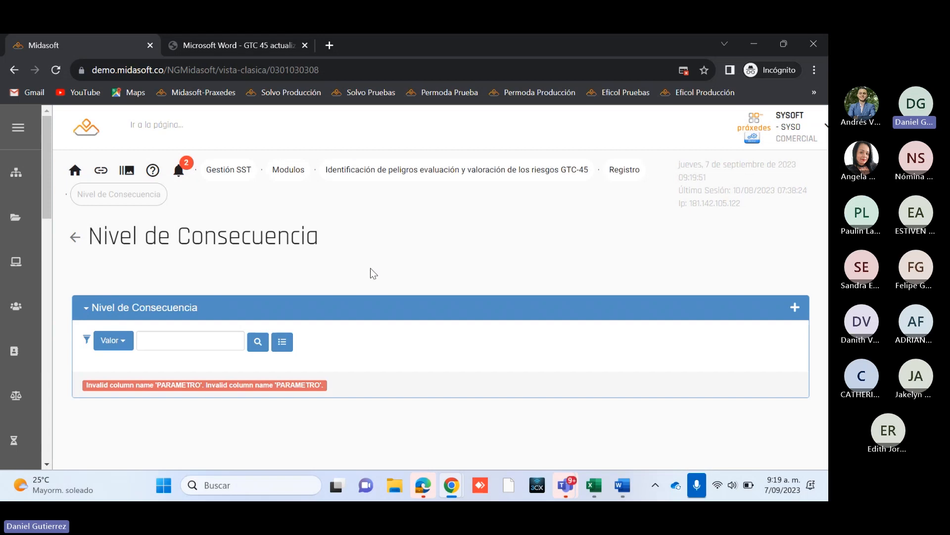
{"action": "left_click", "coordinate": [76, 237]}
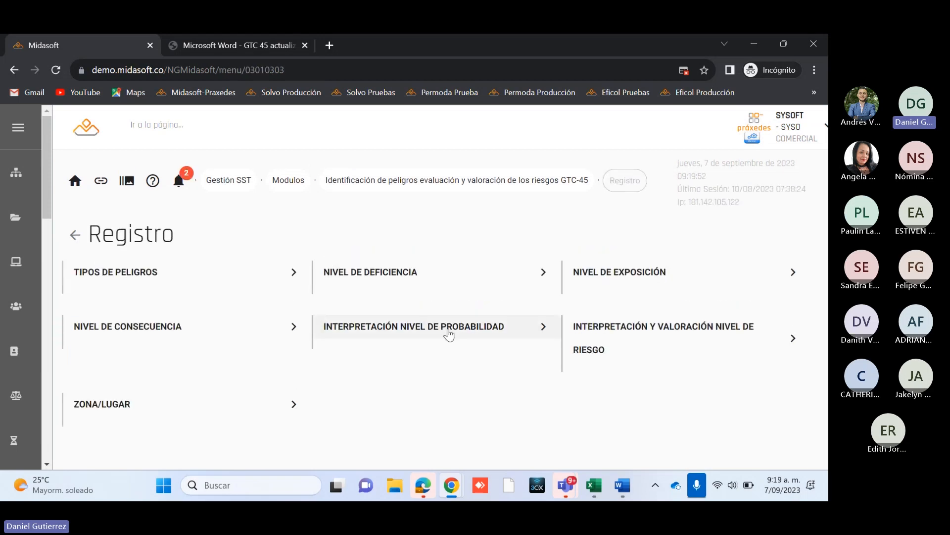
Step: Open Interpretación Nivel de Probabilidad and review the Significado GTC-45 and Significado 4X4 columns of the probability levels
{"action": "left_click", "coordinate": [469, 331]}
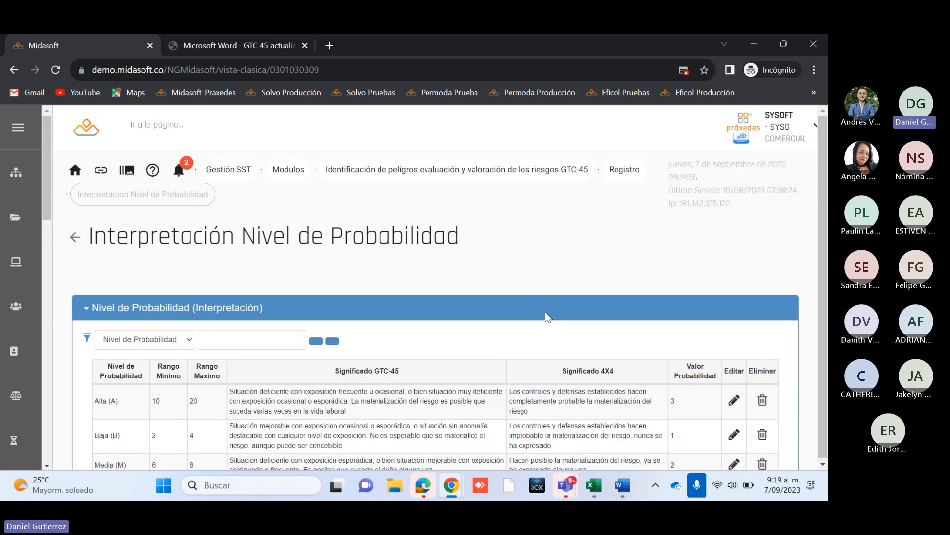
{"action": "scroll", "coordinate": [564, 359], "scroll_direction": "down", "scroll_amount": 4}
{"action": "scroll", "coordinate": [803, 222], "scroll_direction": "up", "scroll_amount": 2}
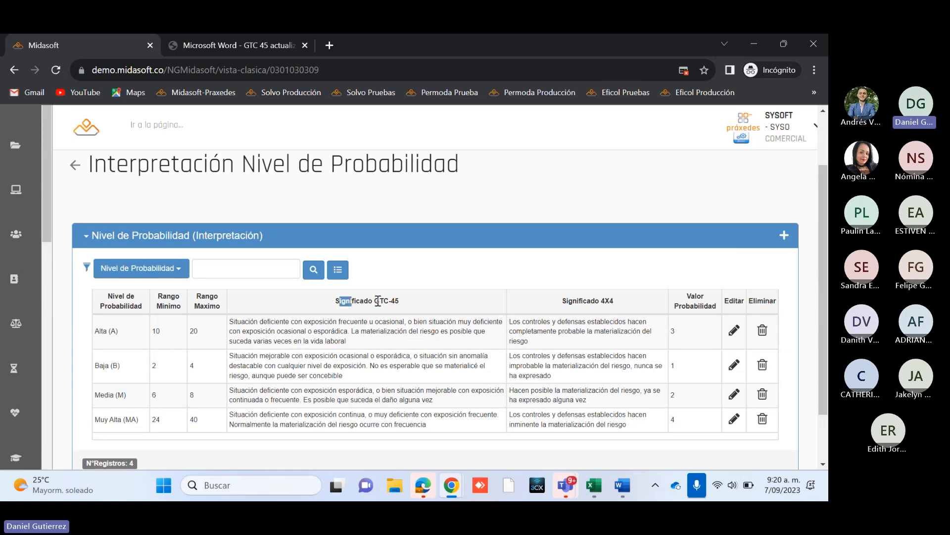
{"action": "left_click_drag", "start_coordinate": [339, 301], "coordinate": [430, 307]}
{"action": "left_click_drag", "start_coordinate": [563, 300], "coordinate": [623, 304]}
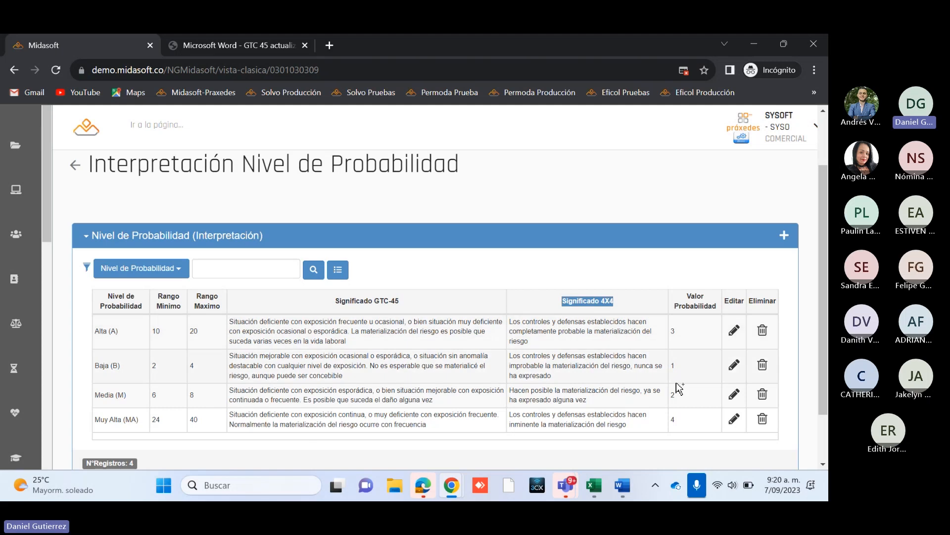
{"action": "left_click", "coordinate": [622, 297]}
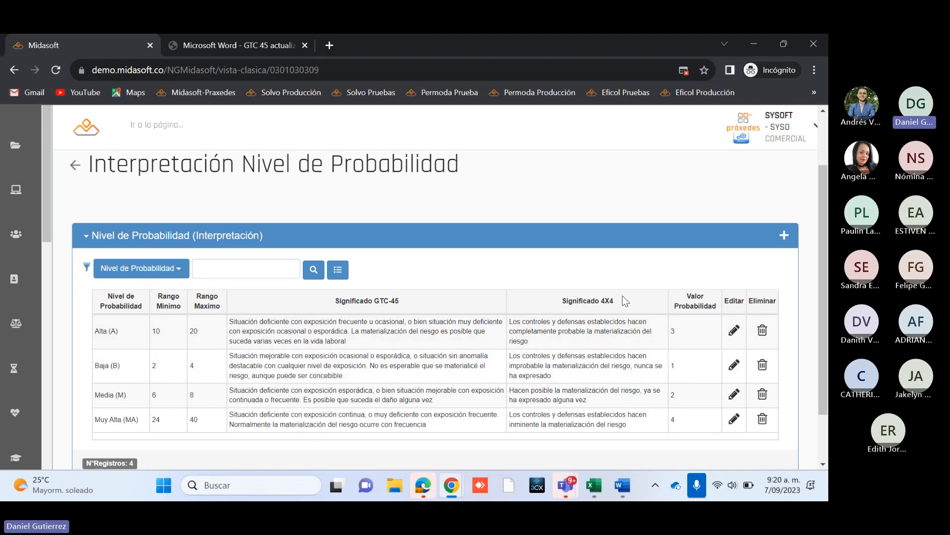
Step: Inspect the edit fields of the Alta (A) probability level record, consult the GTC 45 PDF, and return to the list without updating
{"action": "left_click", "coordinate": [735, 330]}
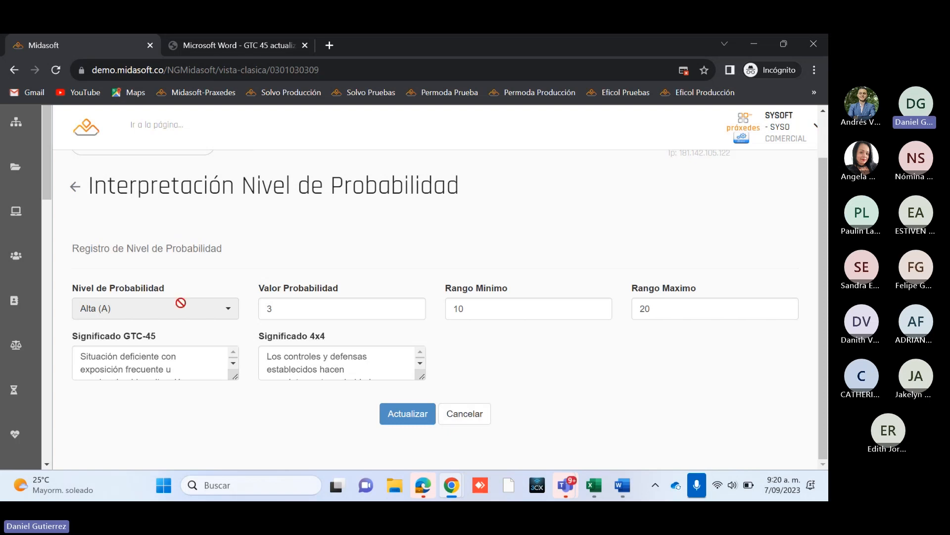
{"action": "left_click", "coordinate": [232, 47]}
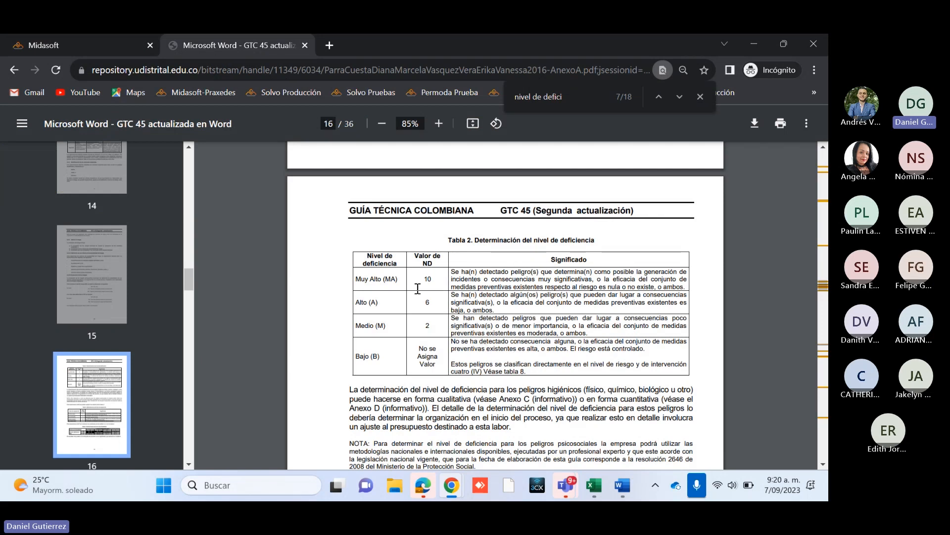
{"action": "left_click", "coordinate": [89, 47]}
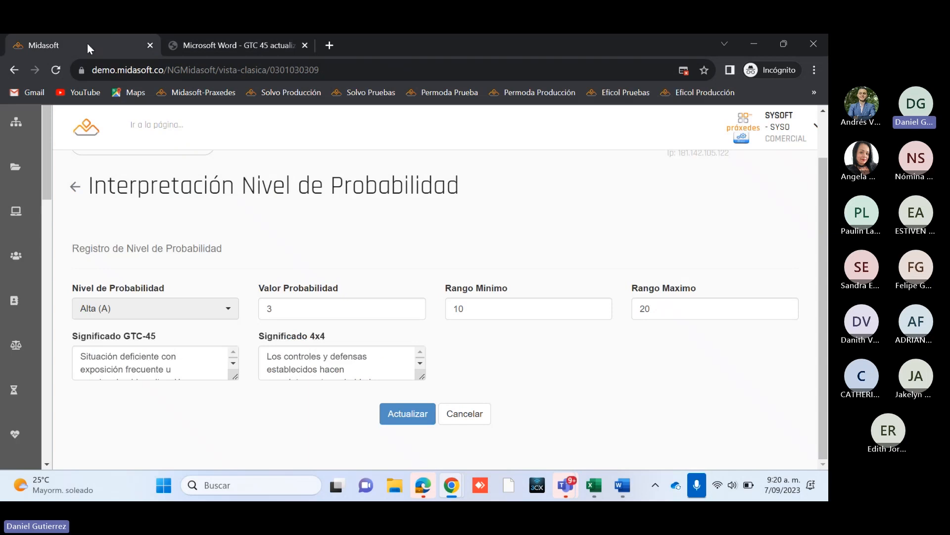
{"action": "left_click", "coordinate": [463, 415]}
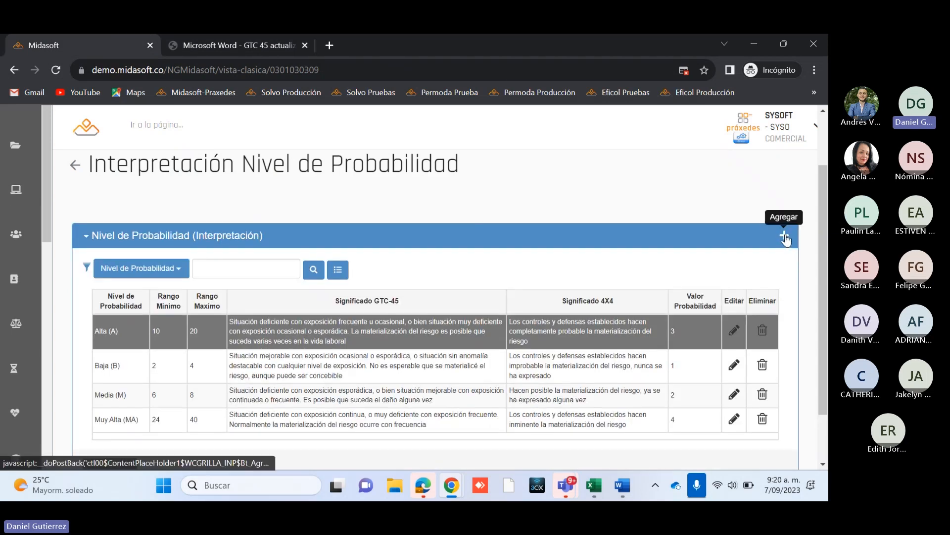
Step: Inspect the fields of a new probability level record, including the level choices, ranges and both meanings, and cancel without adding it
{"action": "left_click", "coordinate": [784, 235]}
{"action": "left_click", "coordinate": [187, 309]}
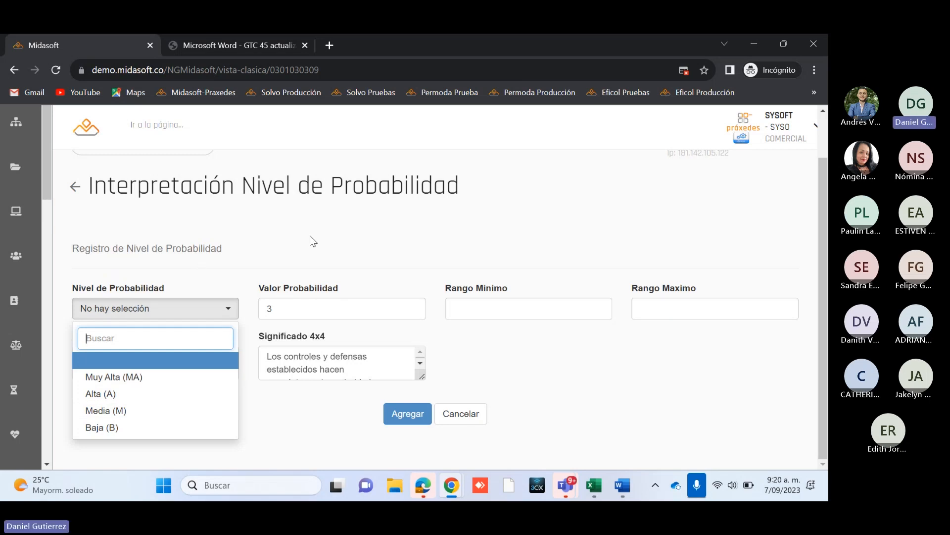
{"action": "mouse_move", "coordinate": [822, 269]}
{"action": "left_mouse_down"}
{"action": "mouse_move", "coordinate": [823, 247]}
{"action": "mouse_move", "coordinate": [821, 276]}
{"action": "left_mouse_up"}
{"action": "left_click", "coordinate": [449, 303]}
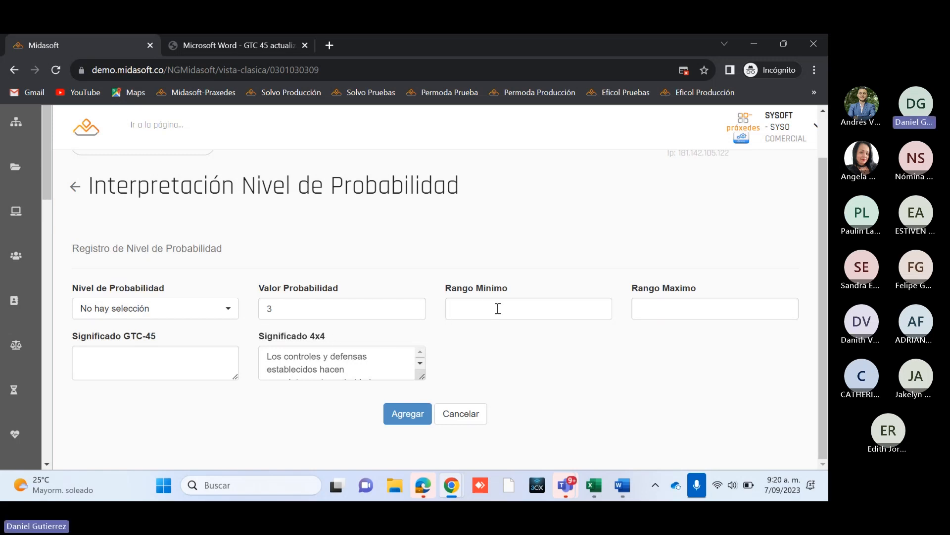
{"action": "left_click", "coordinate": [488, 317]}
{"action": "left_click", "coordinate": [693, 317]}
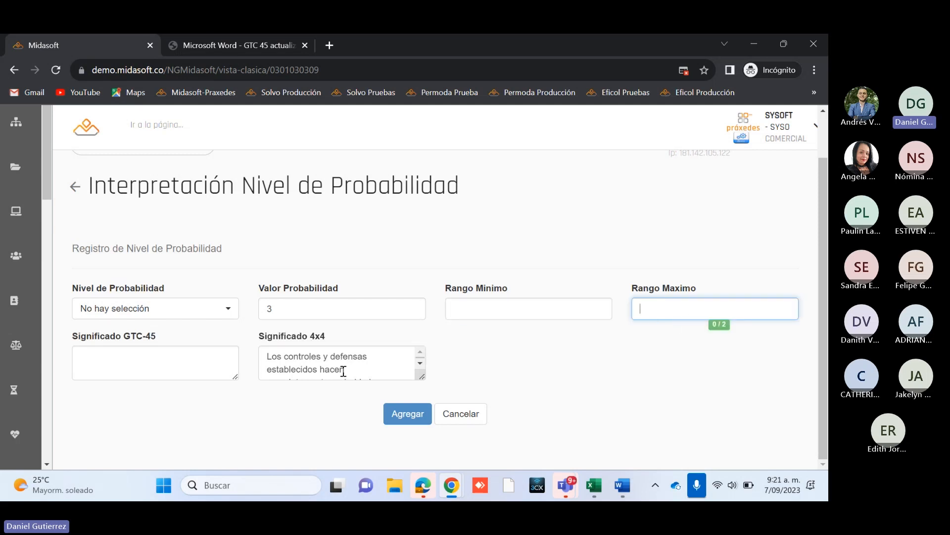
{"action": "left_click", "coordinate": [163, 365]}
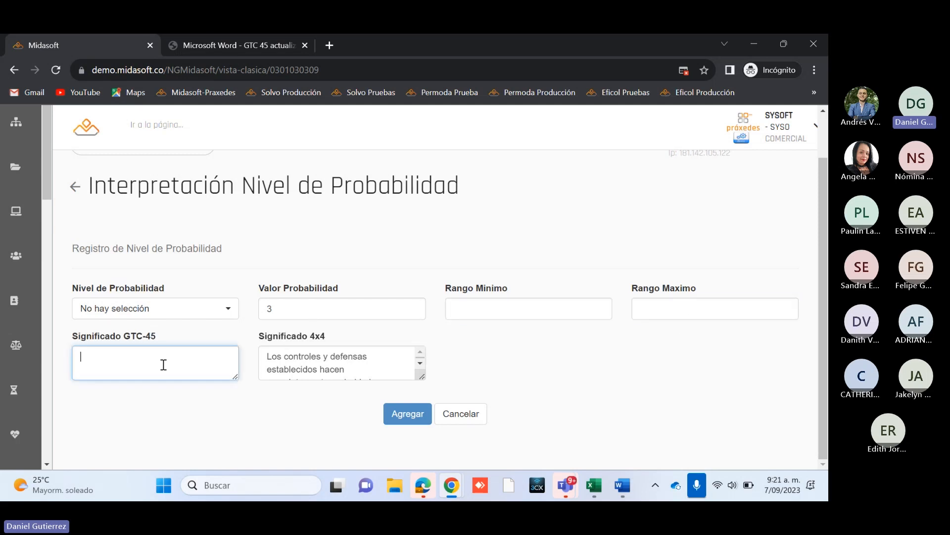
{"action": "left_click", "coordinate": [366, 371]}
{"action": "left_click", "coordinate": [471, 412]}
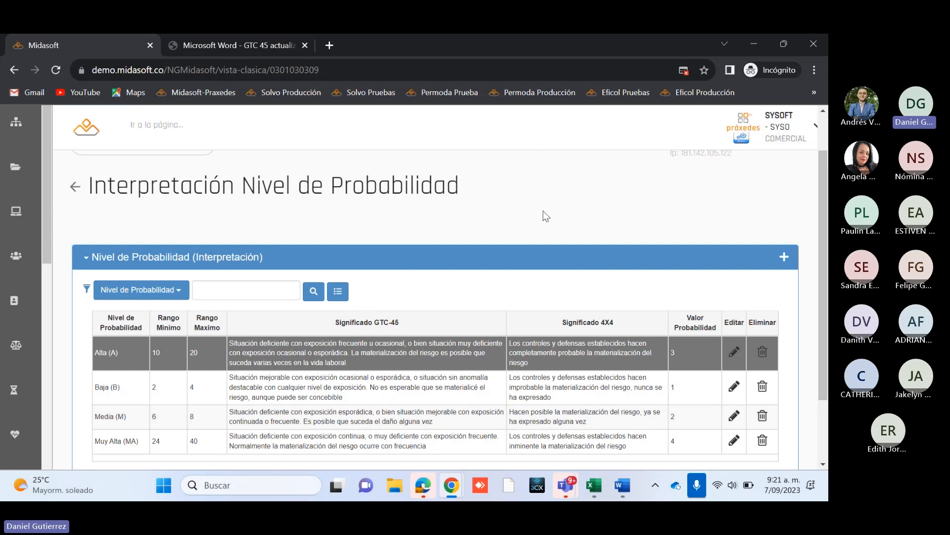
Step: Return to the Registro options, open Interpretación y Valoración Nivel de Riesgo, and review the acceptability, ranges and meaning of each risk level
{"action": "scroll", "coordinate": [346, 247], "scroll_direction": "down", "scroll_amount": 2}
{"action": "scroll", "coordinate": [239, 288], "scroll_direction": "up", "scroll_amount": 2}
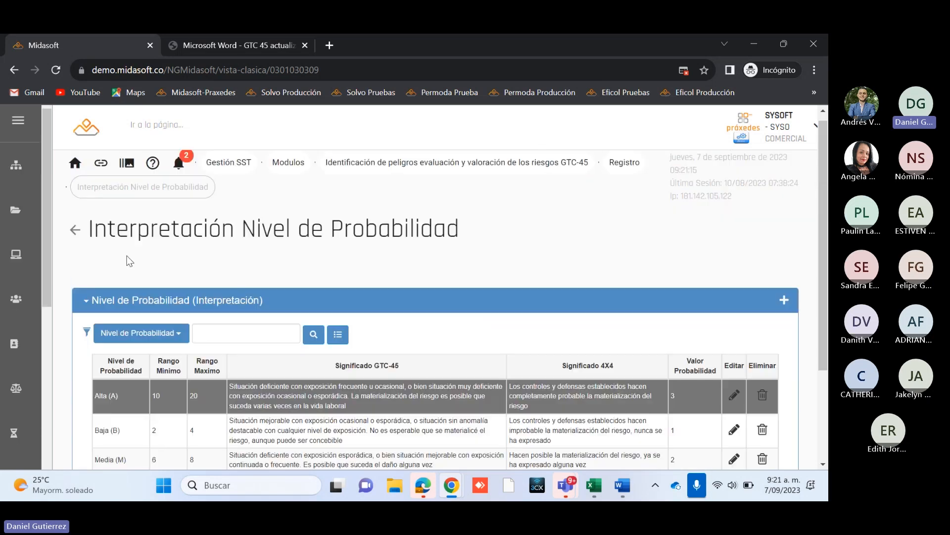
{"action": "left_click", "coordinate": [75, 233]}
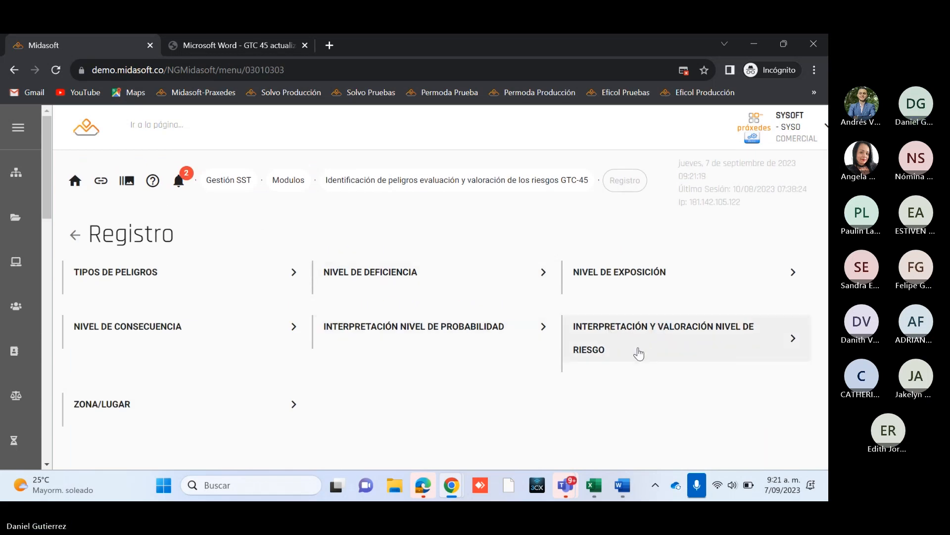
{"action": "left_click", "coordinate": [642, 351]}
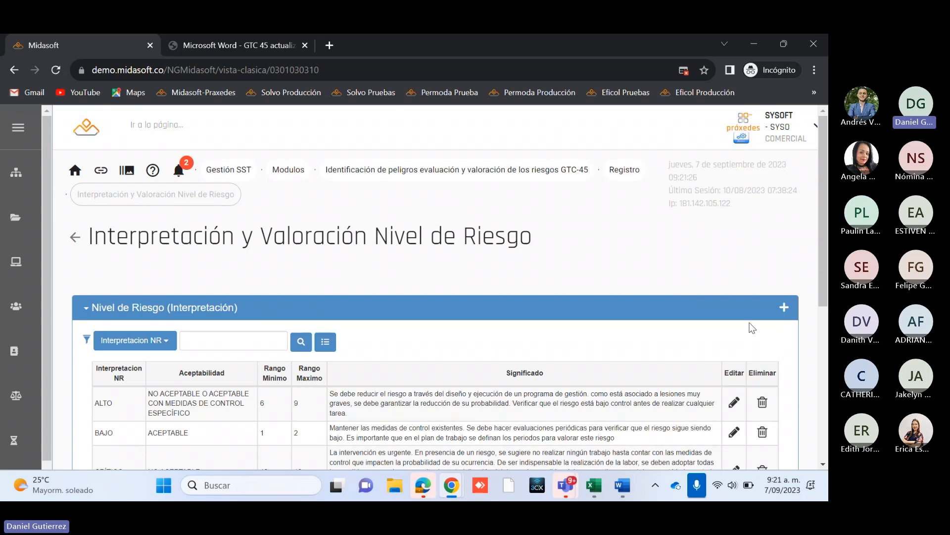
{"action": "scroll", "coordinate": [743, 329], "scroll_direction": "down", "scroll_amount": 5}
{"action": "scroll", "coordinate": [223, 356], "scroll_direction": "down", "scroll_amount": 1}
{"action": "scroll", "coordinate": [104, 351], "scroll_direction": "up", "scroll_amount": 2}
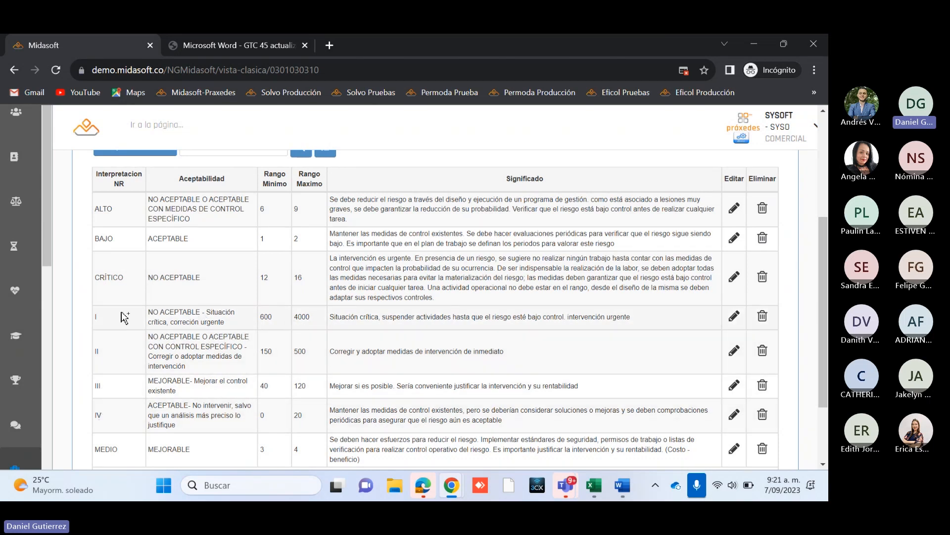
Step: Inspect the edit fields of the risk level I record, cancel without updating, and look through the risk level list again
{"action": "left_click", "coordinate": [735, 317]}
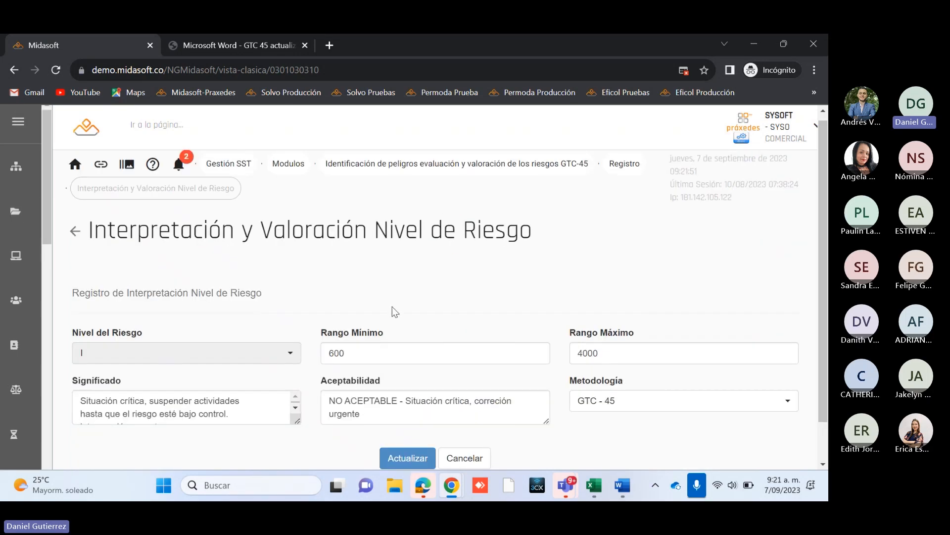
{"action": "scroll", "coordinate": [366, 322], "scroll_direction": "down", "scroll_amount": 1}
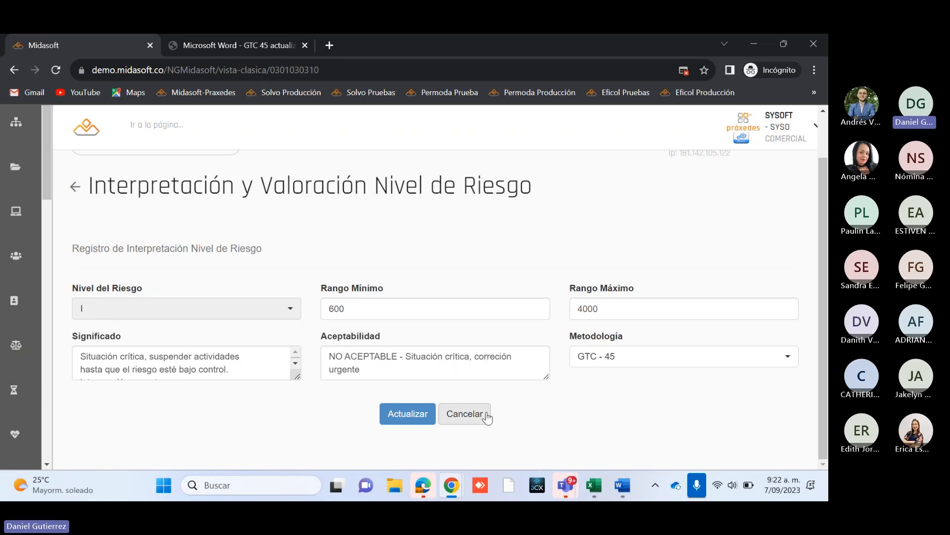
{"action": "left_click", "coordinate": [464, 413]}
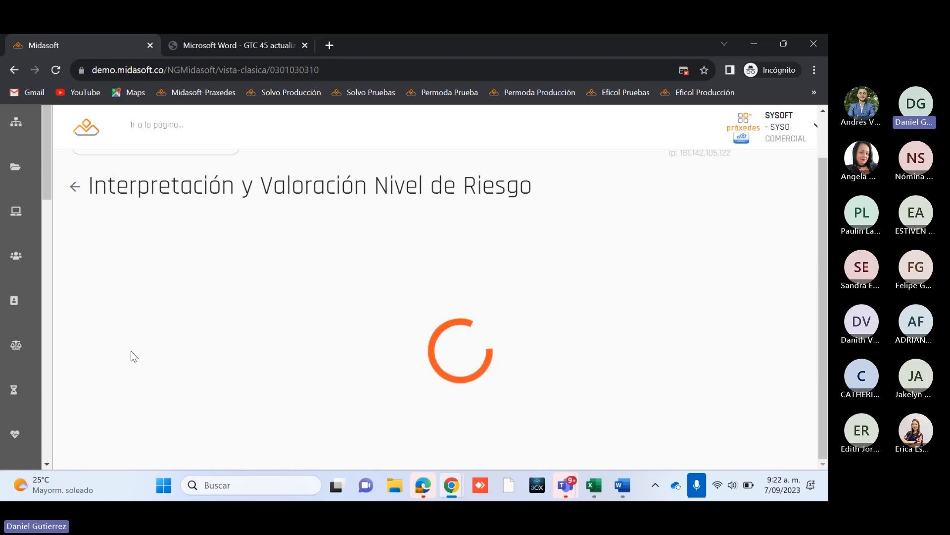
{"action": "scroll", "coordinate": [157, 361], "scroll_direction": "down", "scroll_amount": 1}
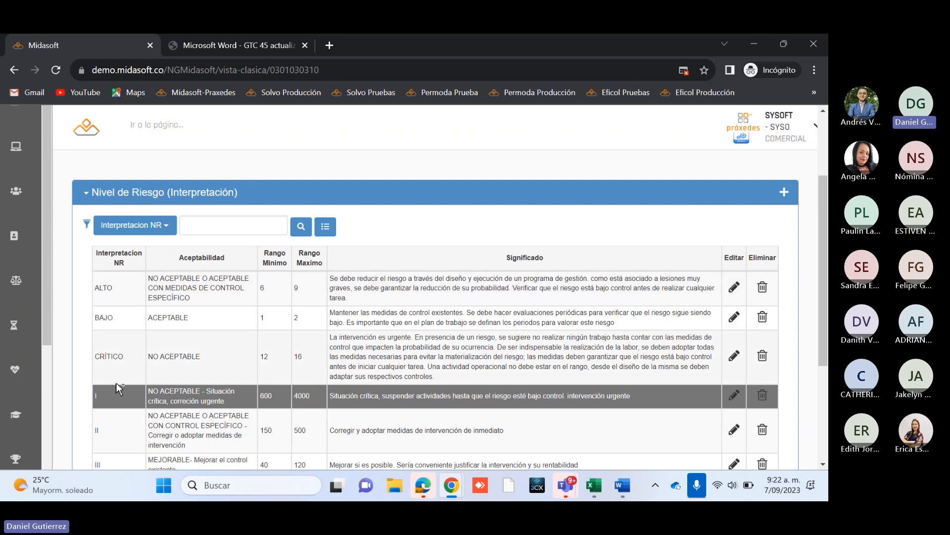
{"action": "scroll", "coordinate": [117, 388], "scroll_direction": "down", "scroll_amount": 1}
{"action": "scroll", "coordinate": [117, 388], "scroll_direction": "down", "scroll_amount": 1}
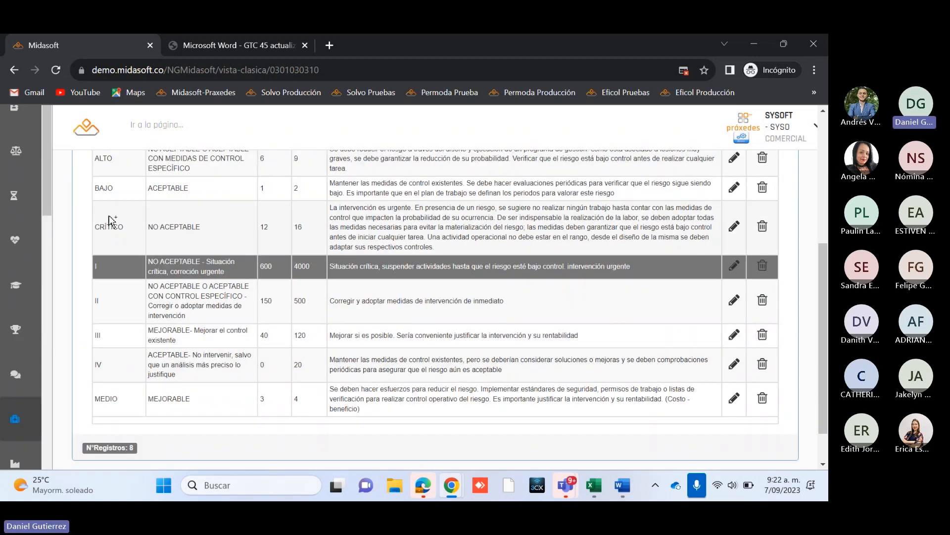
{"action": "scroll", "coordinate": [112, 221], "scroll_direction": "up", "scroll_amount": 1}
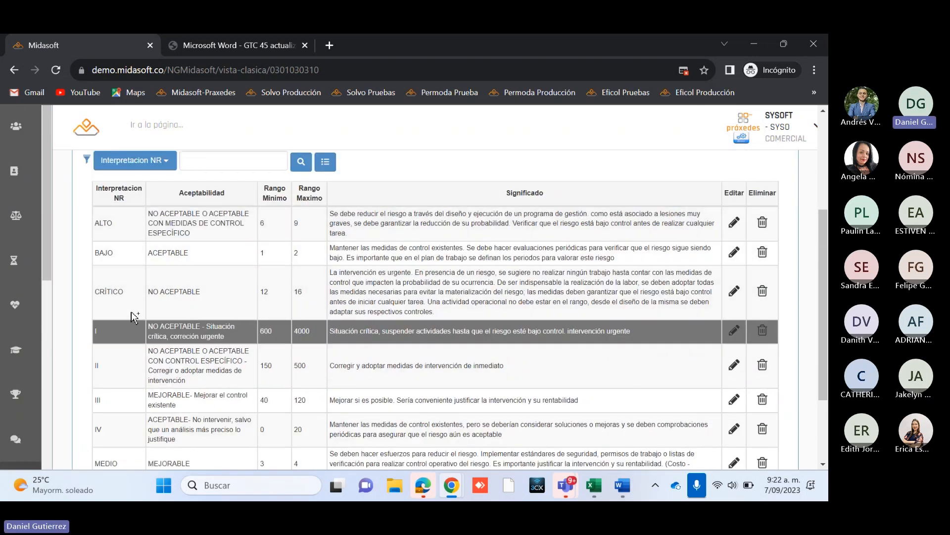
{"action": "scroll", "coordinate": [709, 295], "scroll_direction": "up", "scroll_amount": 2}
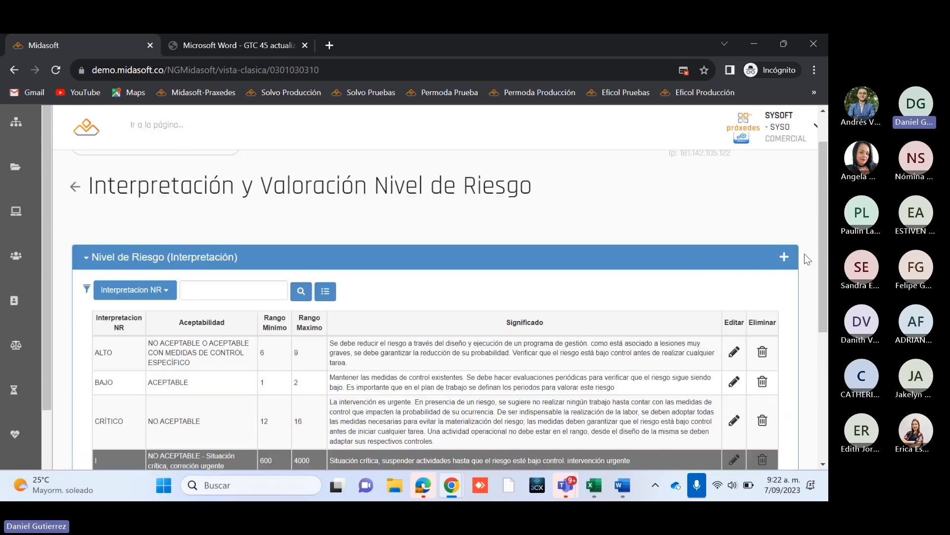
Step: Open a new risk level record and examine the available Nivel del Riesgo and Metodología options without choosing any
{"action": "left_click", "coordinate": [785, 256]}
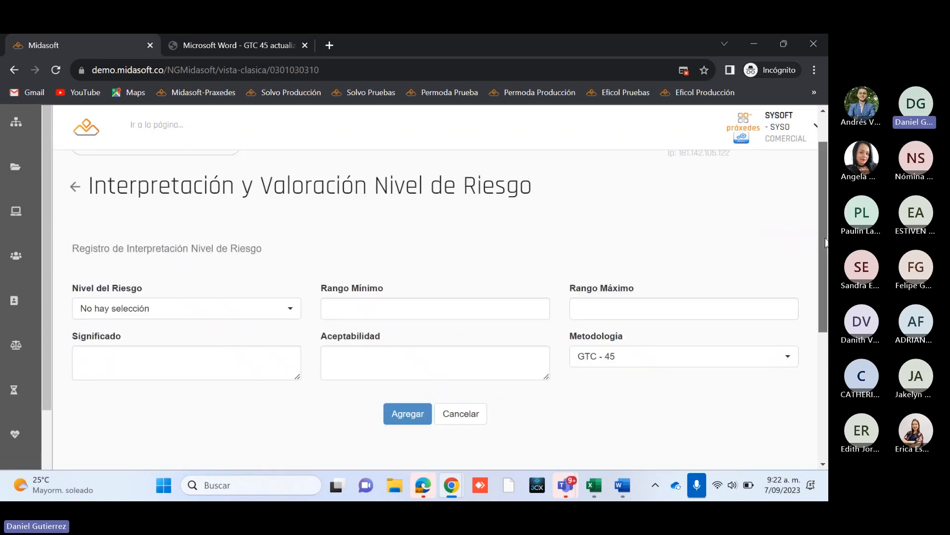
{"action": "left_click", "coordinate": [174, 336]}
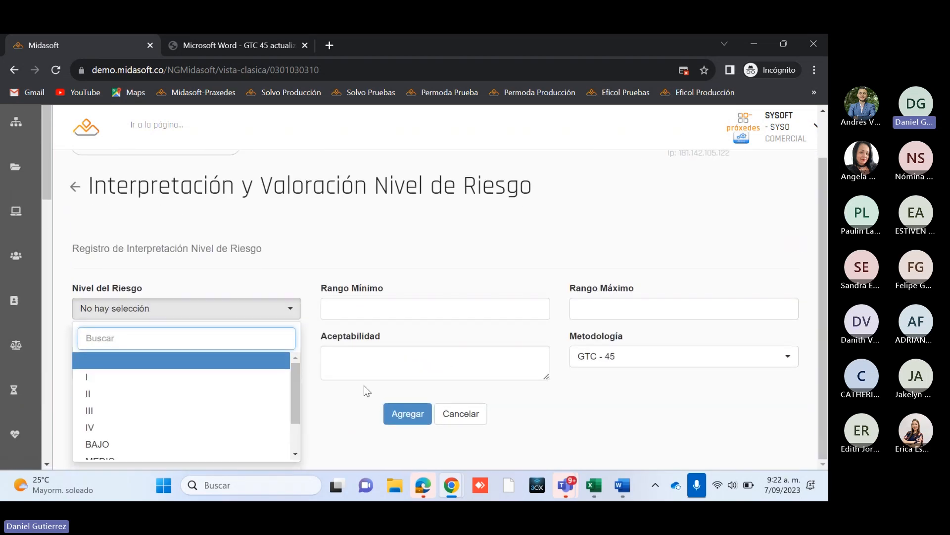
{"action": "mouse_move", "coordinate": [295, 392]}
{"action": "left_mouse_down"}
{"action": "mouse_move", "coordinate": [290, 418]}
{"action": "mouse_move", "coordinate": [295, 387]}
{"action": "left_mouse_up"}
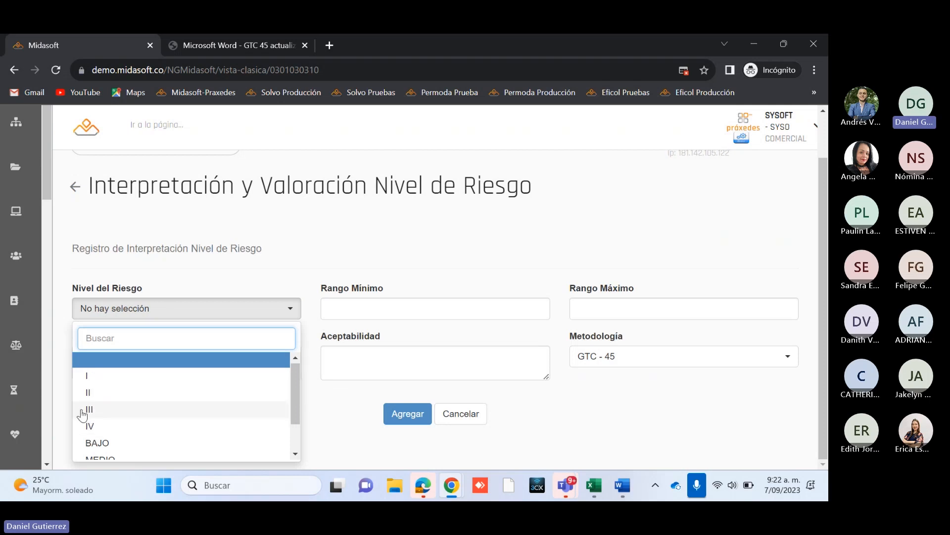
{"action": "left_click", "coordinate": [617, 357]}
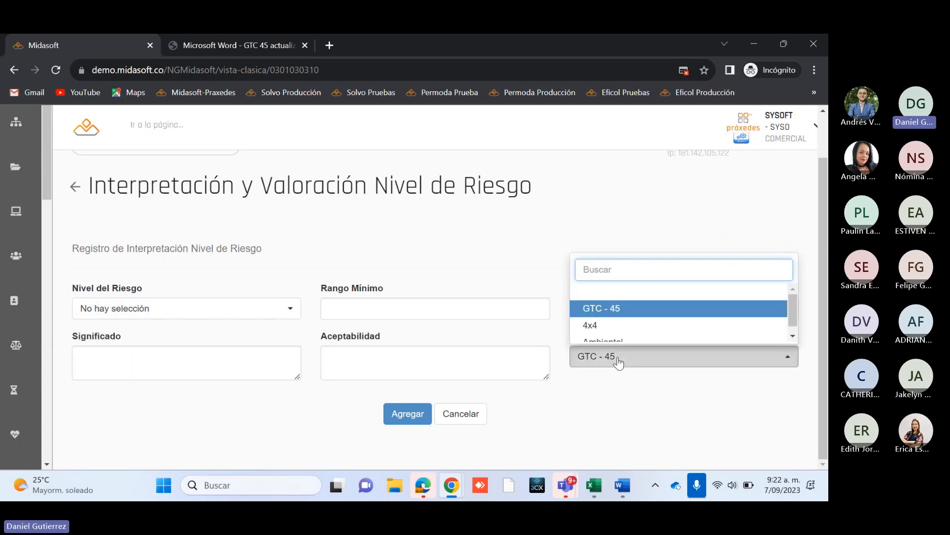
{"action": "left_click", "coordinate": [617, 363]}
{"action": "left_click", "coordinate": [229, 311]}
{"action": "scroll", "coordinate": [170, 409], "scroll_direction": "down", "scroll_amount": 2}
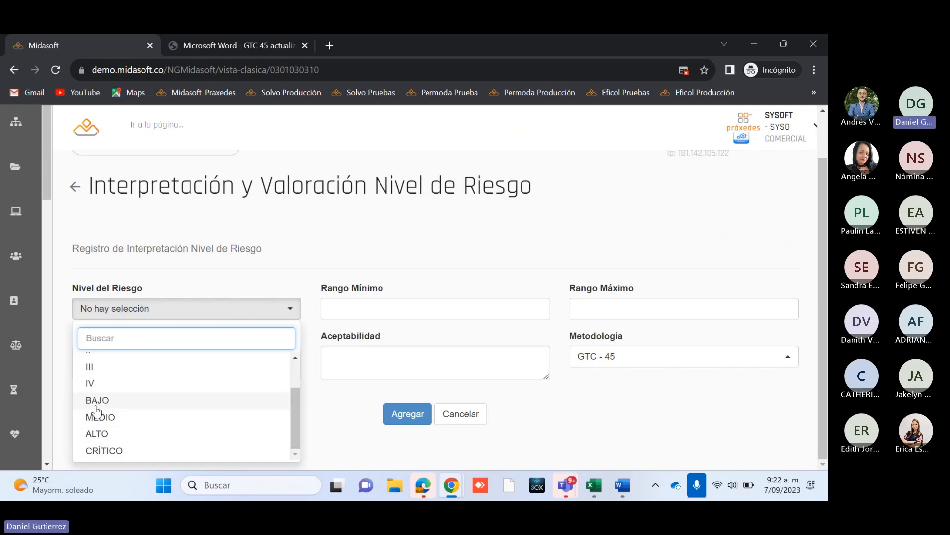
{"action": "left_click", "coordinate": [340, 439]}
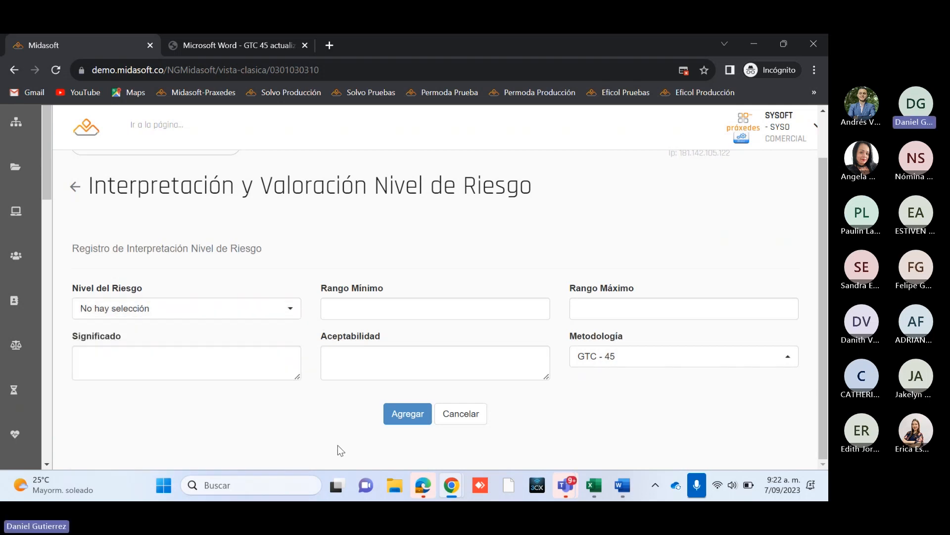
Step: Consult the GTC 45 PDF, return to Midasoft, and cancel the new risk level record without adding it
{"action": "left_click", "coordinate": [197, 40]}
{"action": "left_click_drag", "start_coordinate": [419, 278], "coordinate": [434, 348]}
{"action": "left_click", "coordinate": [435, 348]}
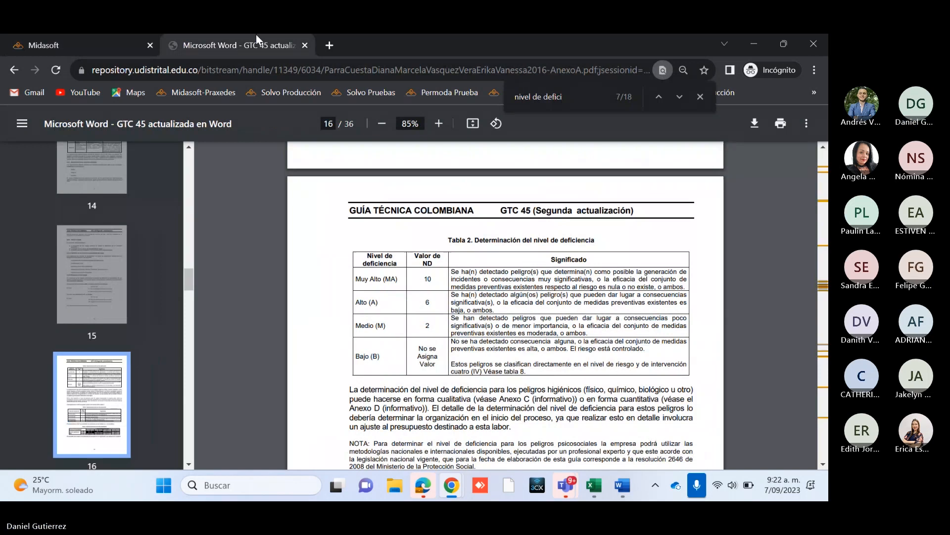
{"action": "left_click", "coordinate": [54, 34]}
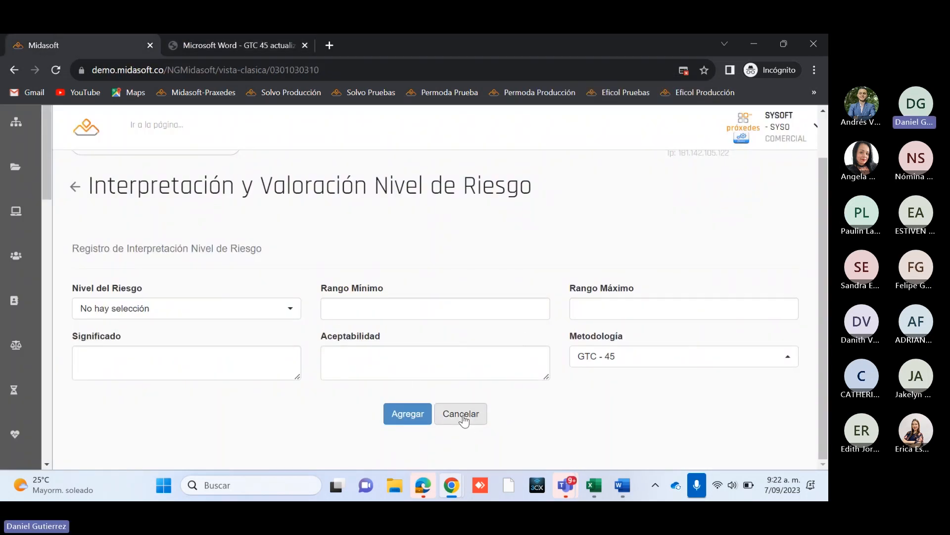
{"action": "scroll", "coordinate": [400, 283], "scroll_direction": "up", "scroll_amount": 1}
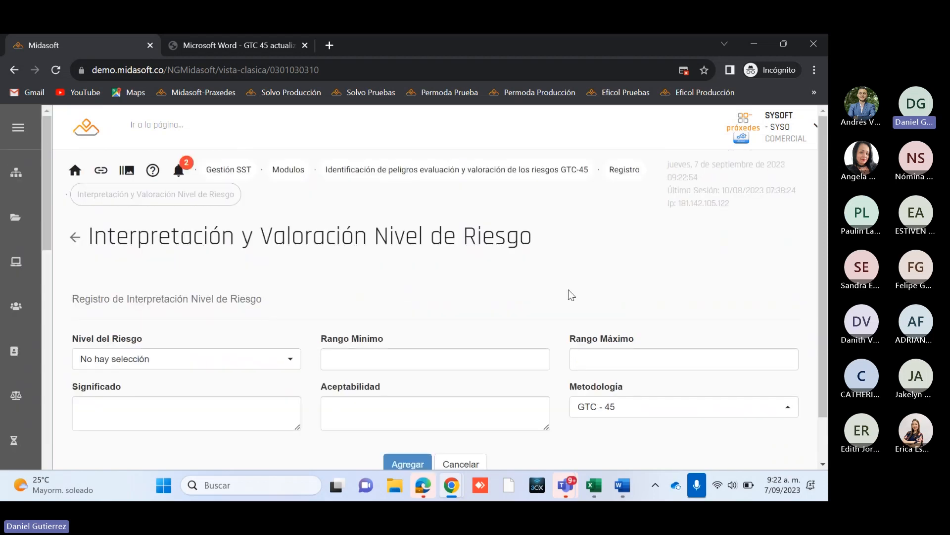
{"action": "scroll", "coordinate": [571, 321], "scroll_direction": "down", "scroll_amount": 1}
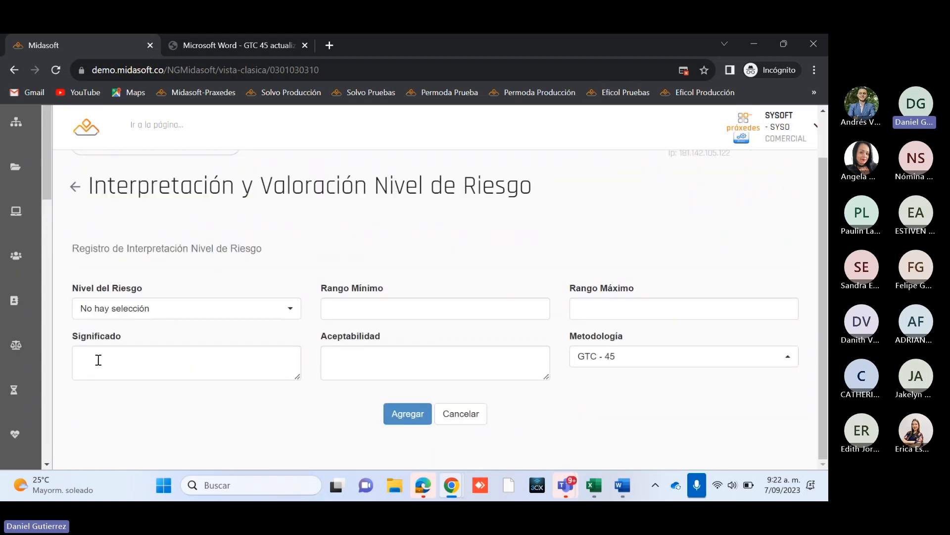
{"action": "left_click", "coordinate": [469, 416]}
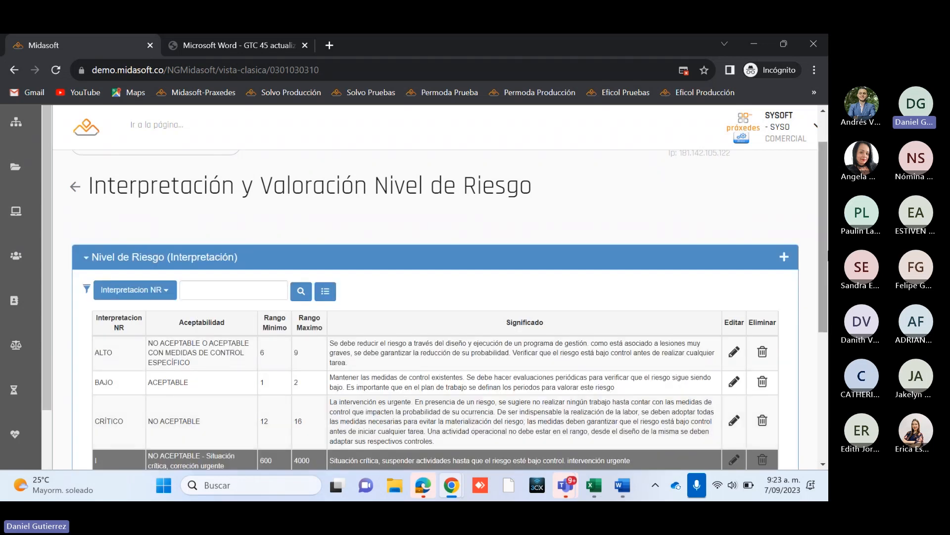
Step: Return to the Registro options, open Zona/Lugar, and review the registered zones and their descriptions
{"action": "left_click_drag", "start_coordinate": [826, 265], "coordinate": [826, 237]}
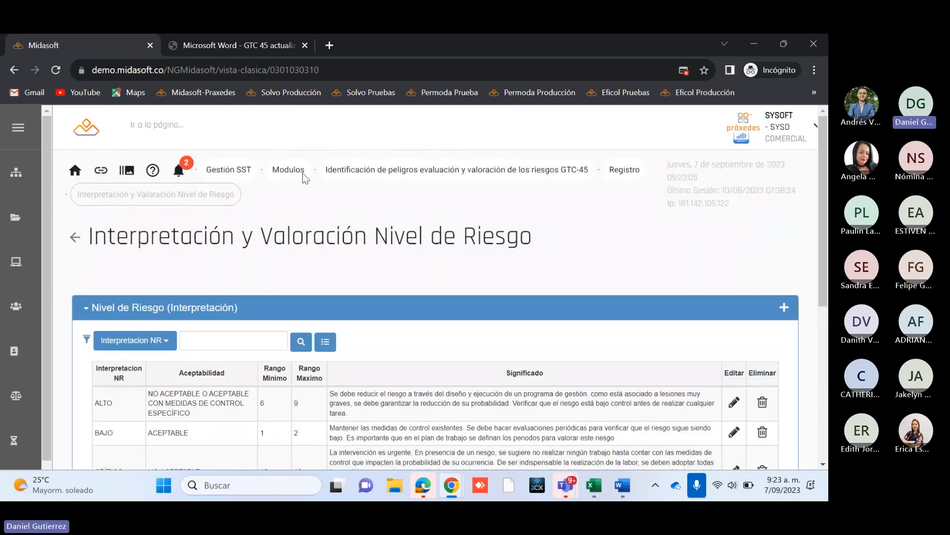
{"action": "left_click", "coordinate": [75, 237]}
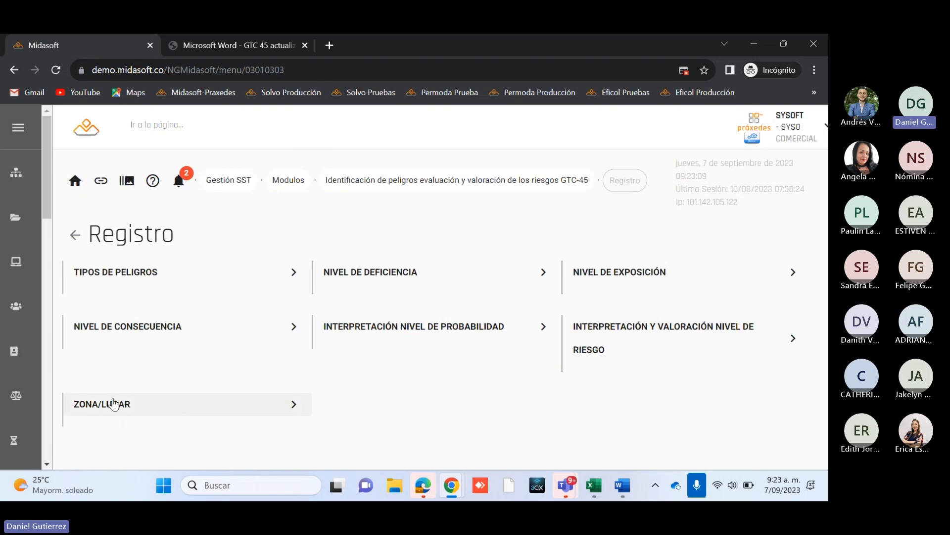
{"action": "left_click", "coordinate": [151, 408]}
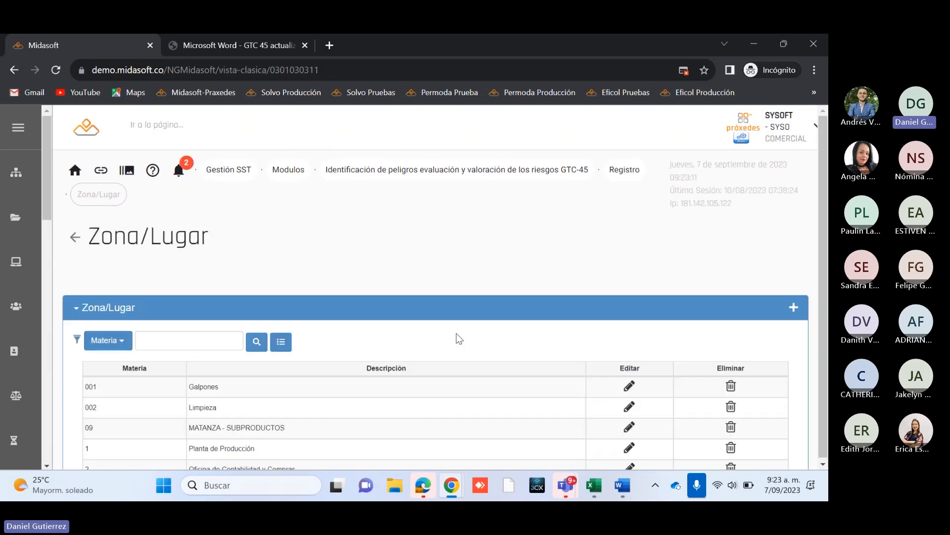
{"action": "scroll", "coordinate": [453, 304], "scroll_direction": "down", "scroll_amount": 3}
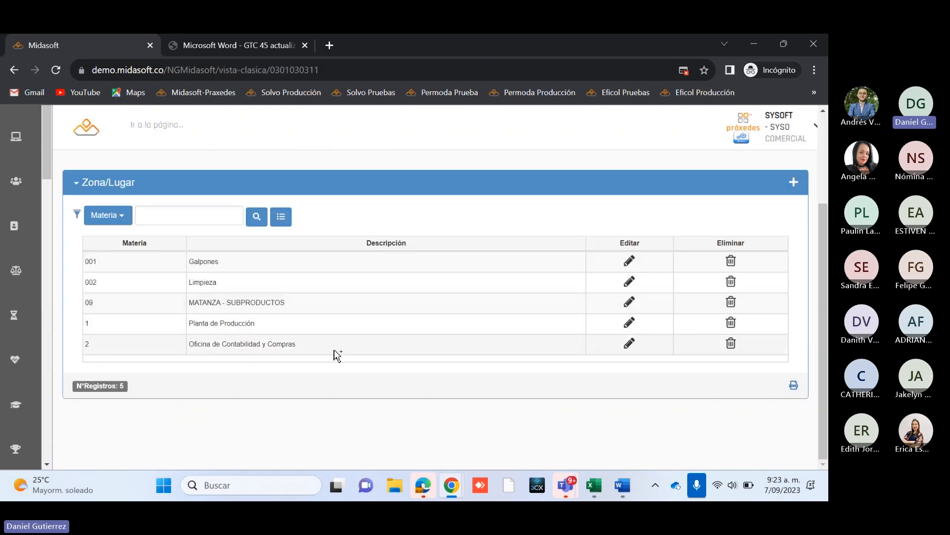
{"action": "scroll", "coordinate": [332, 355], "scroll_direction": "up", "scroll_amount": 3}
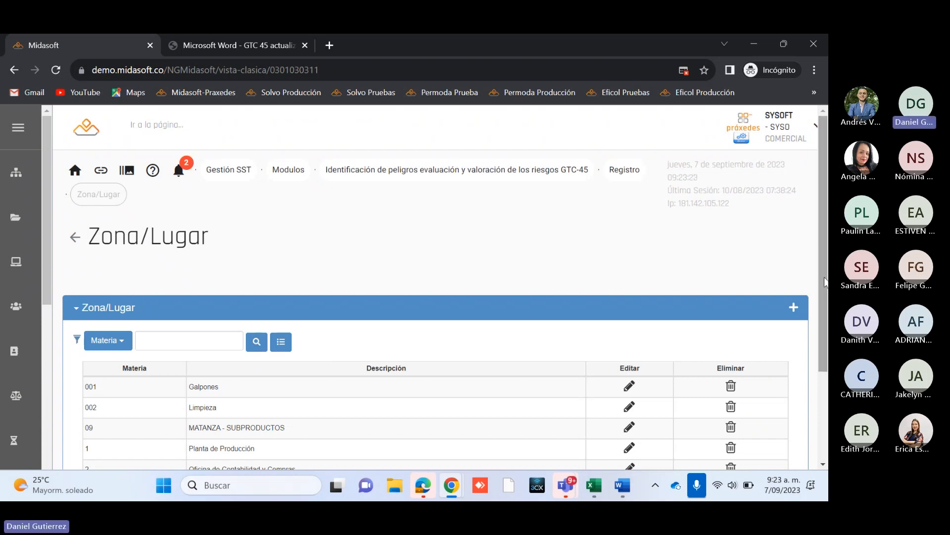
{"action": "scroll", "coordinate": [817, 310], "scroll_direction": "down", "scroll_amount": 2}
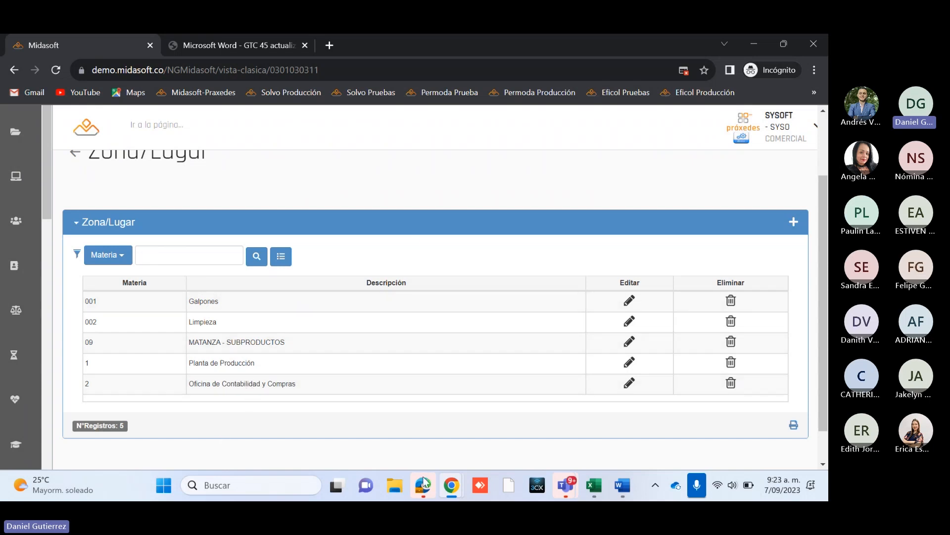
{"action": "left_click", "coordinate": [794, 222]}
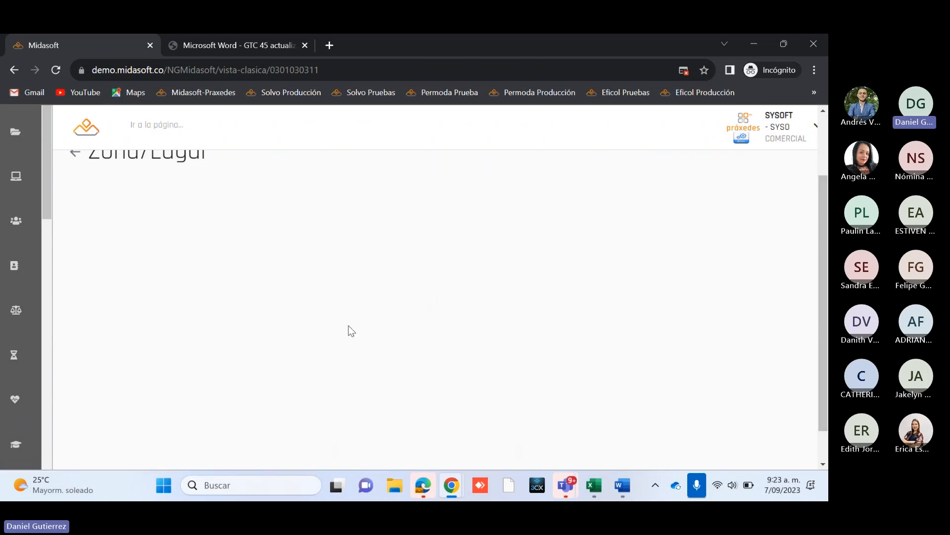
{"action": "left_click", "coordinate": [403, 350]}
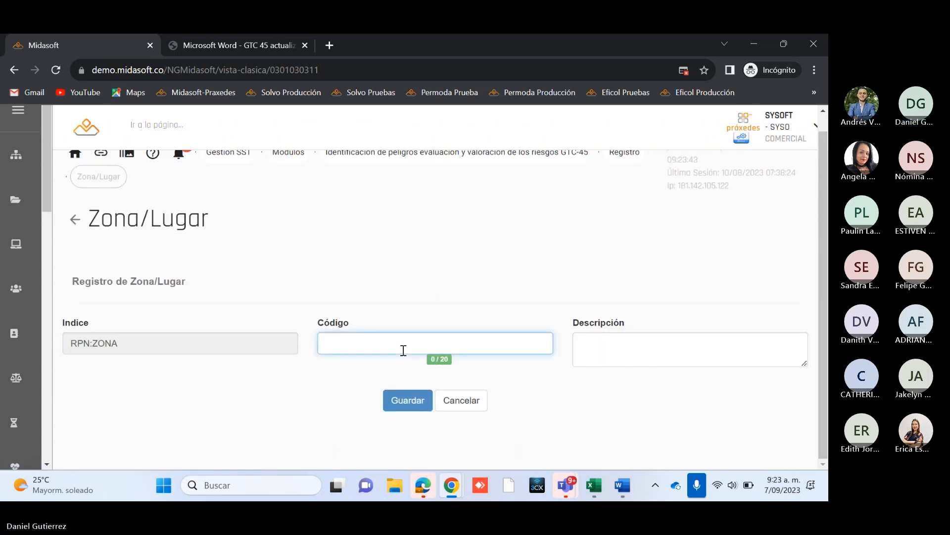
{"action": "left_click", "coordinate": [474, 403]}
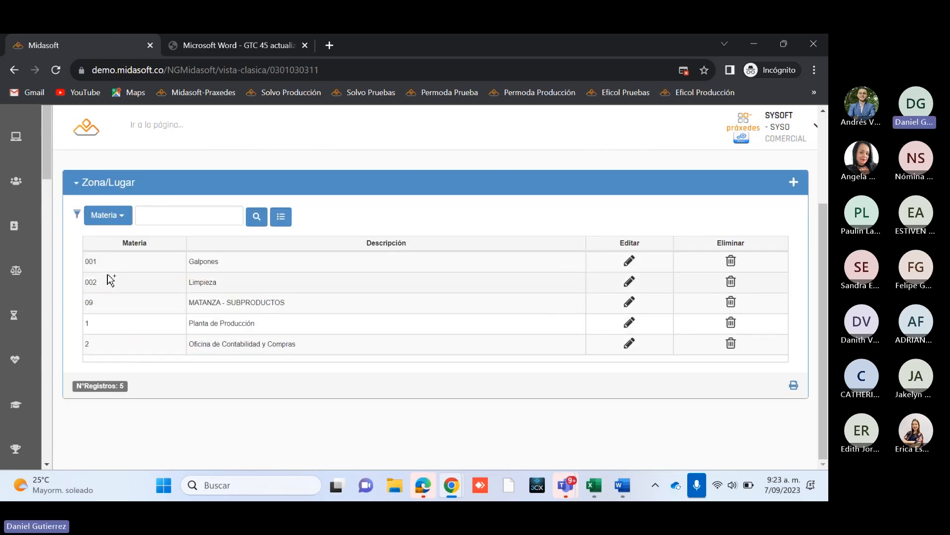
Step: Add a Zona/Lugar record with code 3 and description Oficinas, save it, and dismiss the confirmation
{"action": "left_click", "coordinate": [795, 188]}
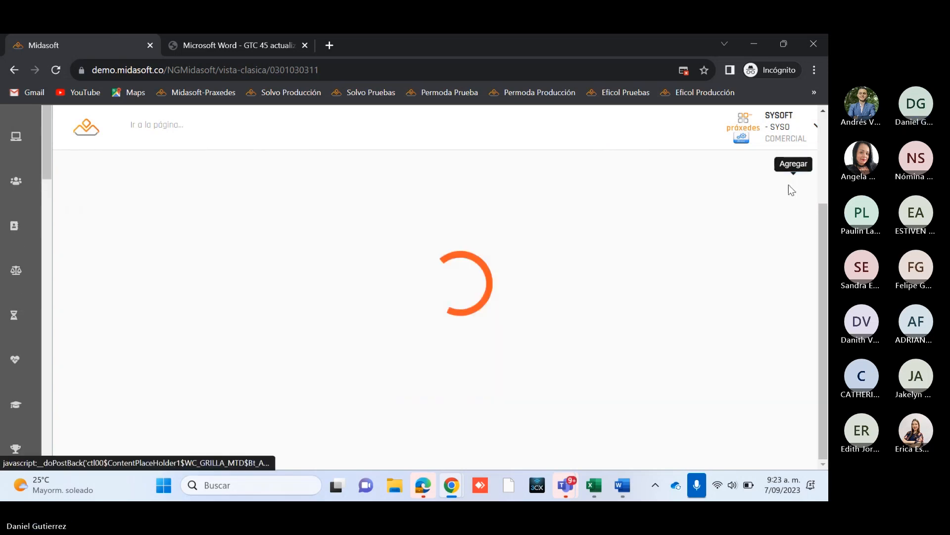
{"action": "left_click", "coordinate": [346, 341]}
{"action": "type", "text": "3"}
{"action": "left_click", "coordinate": [634, 349]}
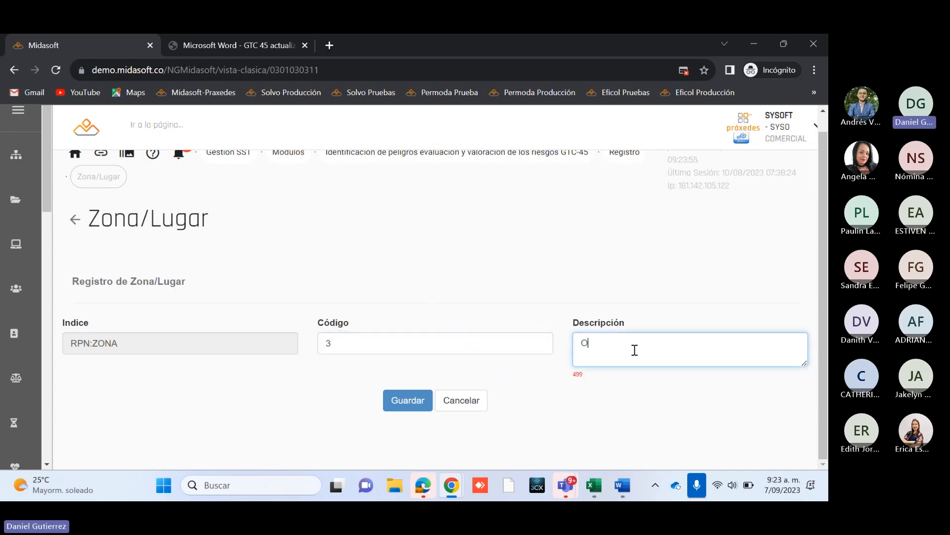
{"action": "type", "text": "Oficios"}
{"action": "key", "text": "BackSpace"}
{"action": "key", "text": "BackSpace"}
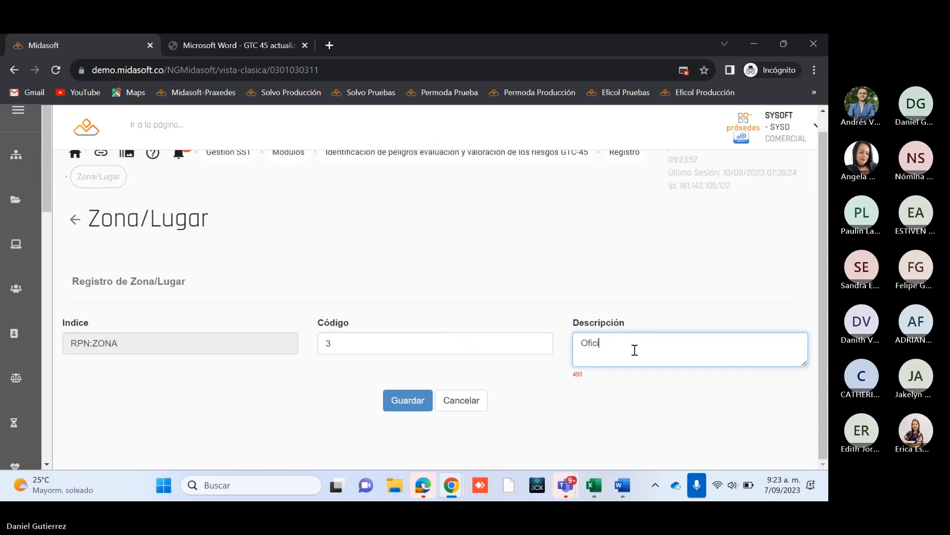
{"action": "type", "text": "nas"}
{"action": "left_click", "coordinate": [424, 402]}
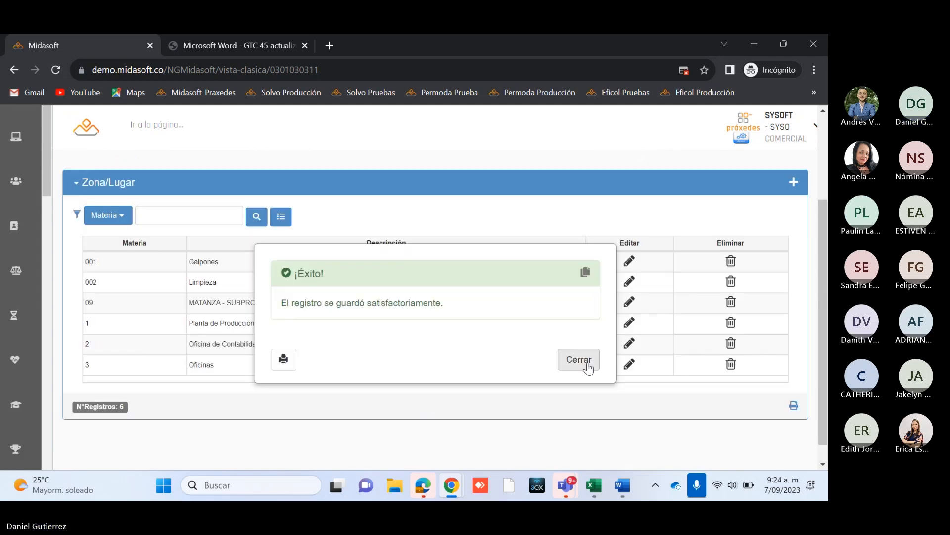
{"action": "left_click", "coordinate": [593, 357]}
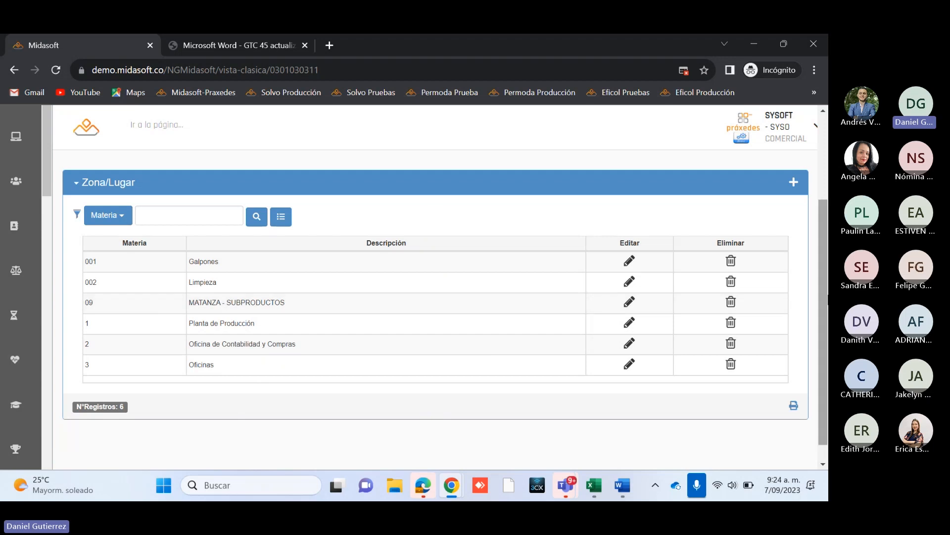
Step: Return to the GTC-45 module, open Registro de Matriz de IPEVR, dismiss the error message, and review the registered matrices
{"action": "scroll", "coordinate": [297, 208], "scroll_direction": "up", "scroll_amount": 2}
{"action": "left_click", "coordinate": [75, 216]}
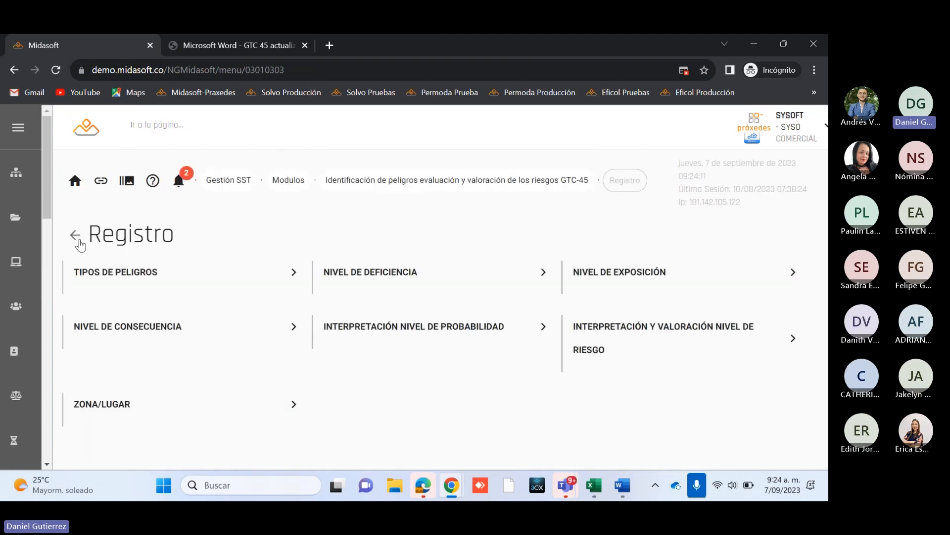
{"action": "left_click", "coordinate": [76, 236]}
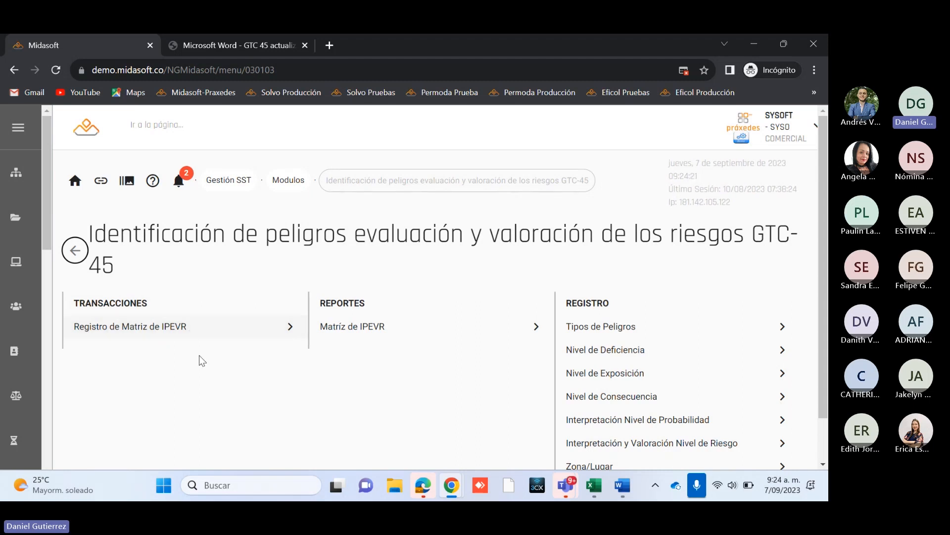
{"action": "left_click", "coordinate": [171, 329]}
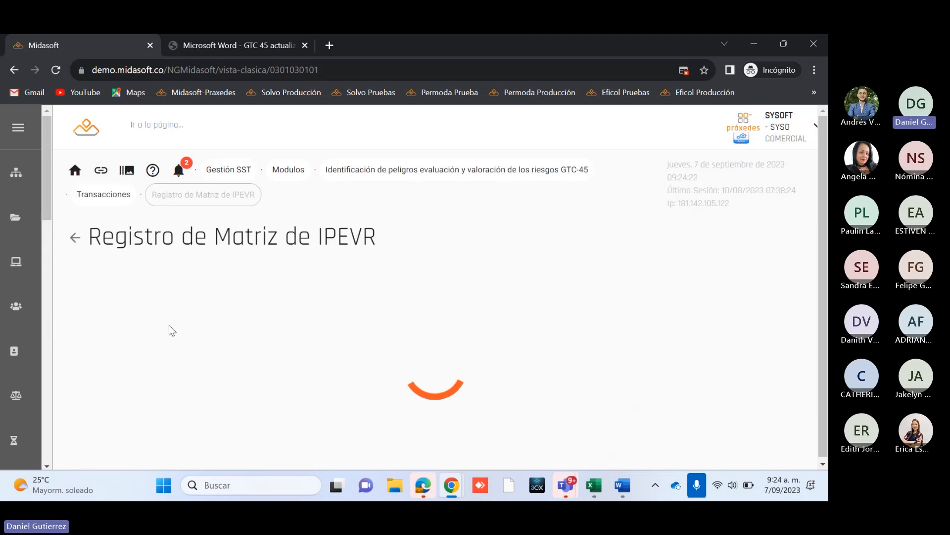
{"action": "scroll", "coordinate": [594, 396], "scroll_direction": "down", "scroll_amount": 1}
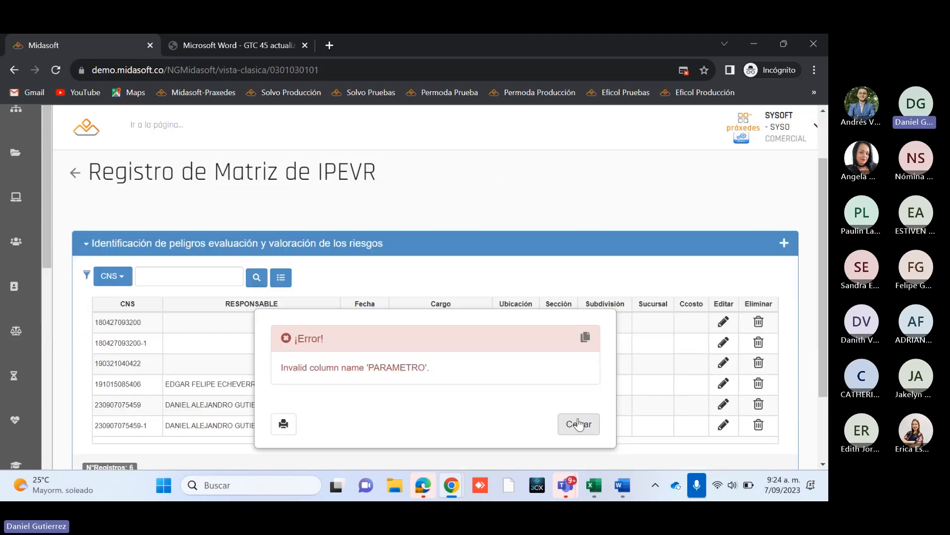
{"action": "left_click", "coordinate": [578, 423]}
{"action": "scroll", "coordinate": [826, 293], "scroll_direction": "down", "scroll_amount": 1}
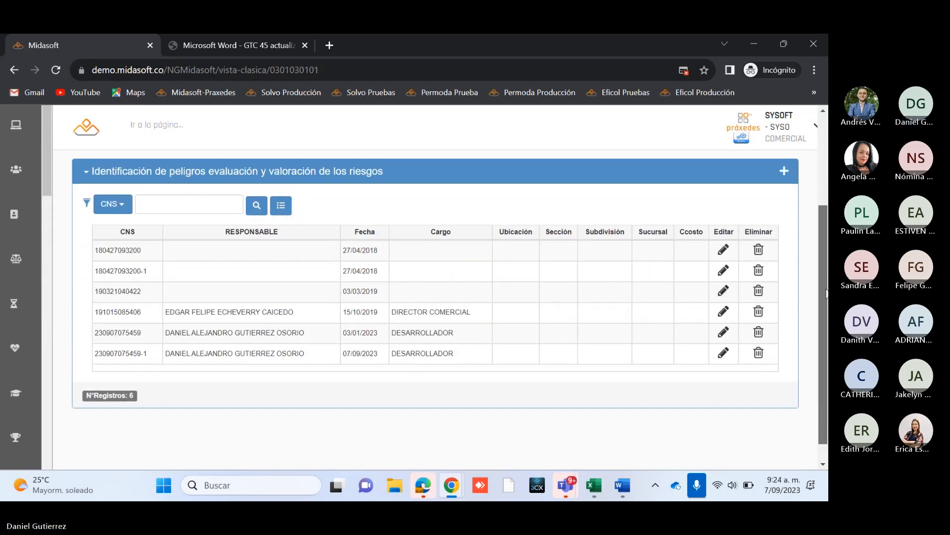
{"action": "scroll", "coordinate": [826, 293], "scroll_direction": "down", "scroll_amount": 1}
{"action": "scroll", "coordinate": [826, 245], "scroll_direction": "up", "scroll_amount": 1}
{"action": "left_click_drag", "start_coordinate": [828, 246], "coordinate": [825, 273]}
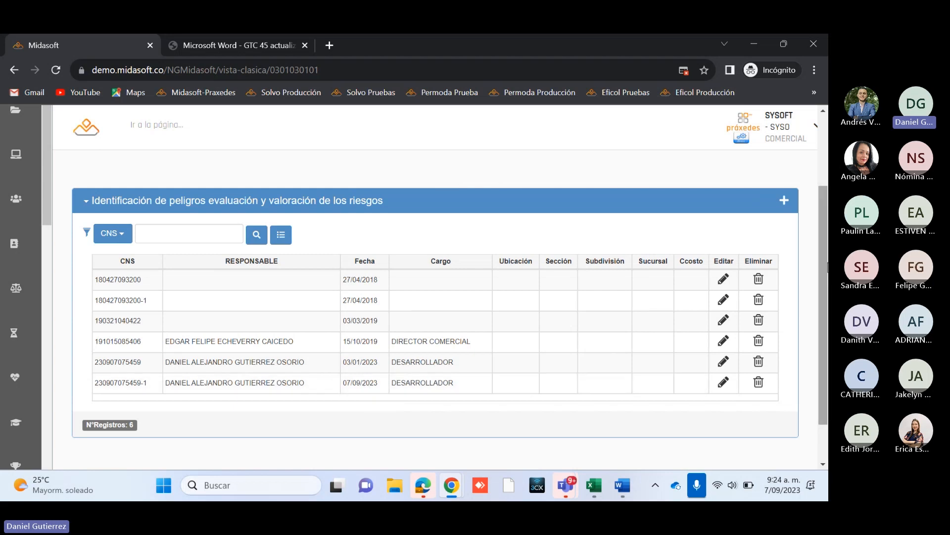
{"action": "left_click_drag", "start_coordinate": [827, 260], "coordinate": [828, 247]}
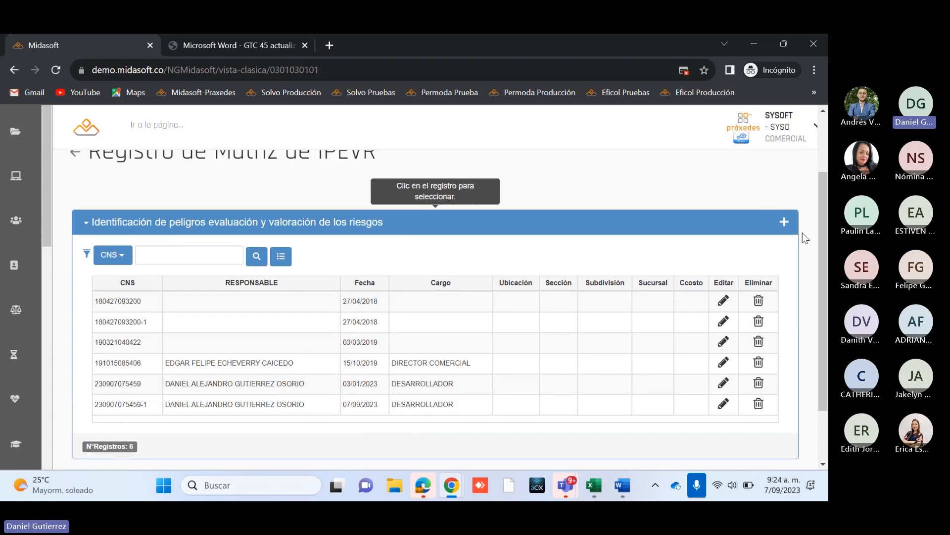
Step: Start a new risk matrix record and choose the responsible employee by searching for their first name
{"action": "left_click", "coordinate": [783, 223]}
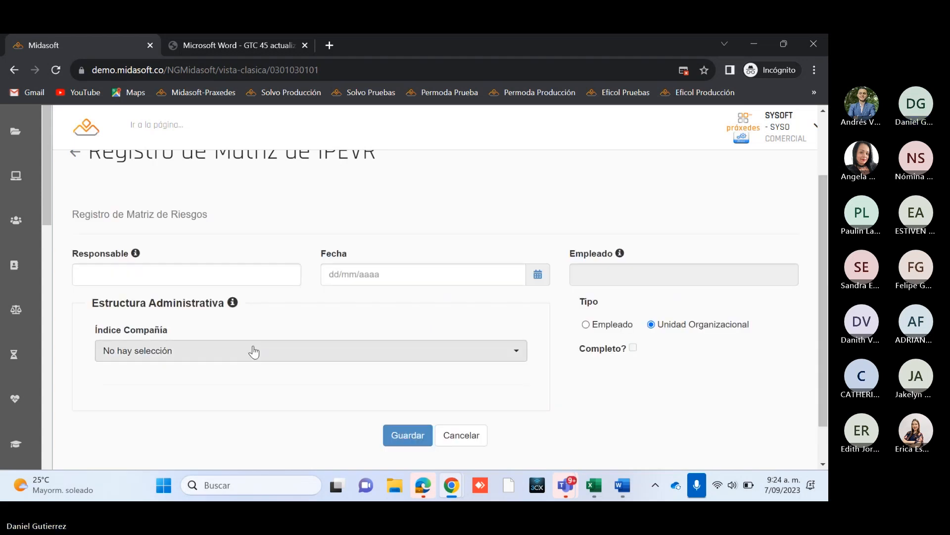
{"action": "scroll", "coordinate": [164, 350], "scroll_direction": "down", "scroll_amount": 1}
{"action": "scroll", "coordinate": [165, 347], "scroll_direction": "up", "scroll_amount": 2}
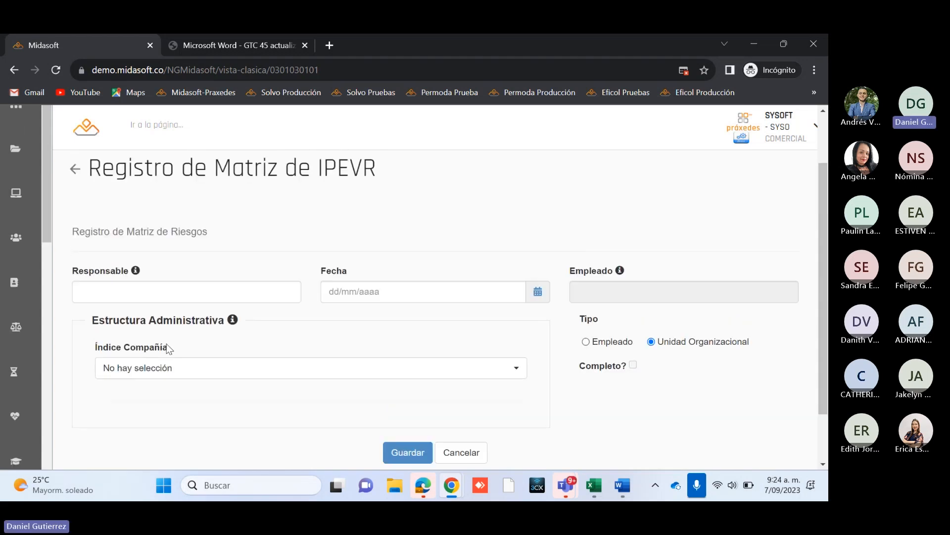
{"action": "left_click", "coordinate": [101, 291]}
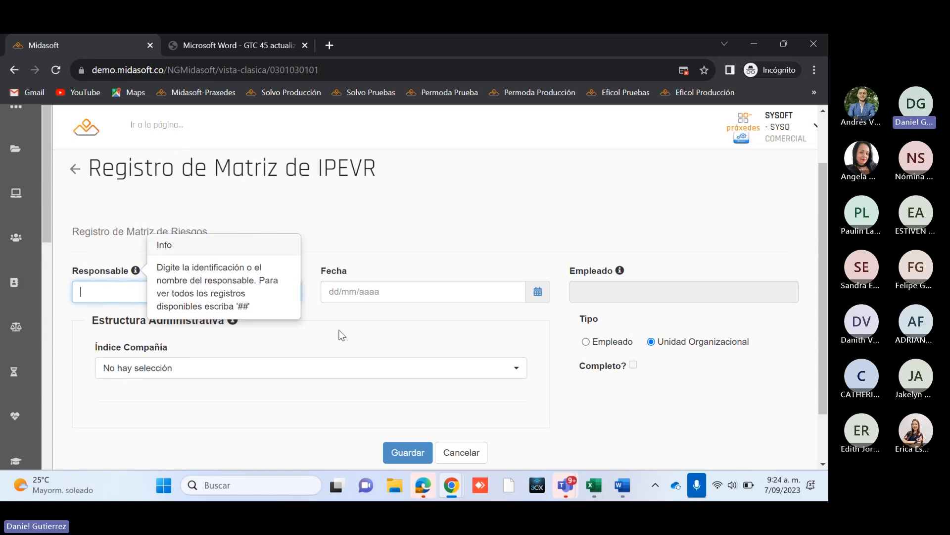
{"action": "type", "text": "DANI"}
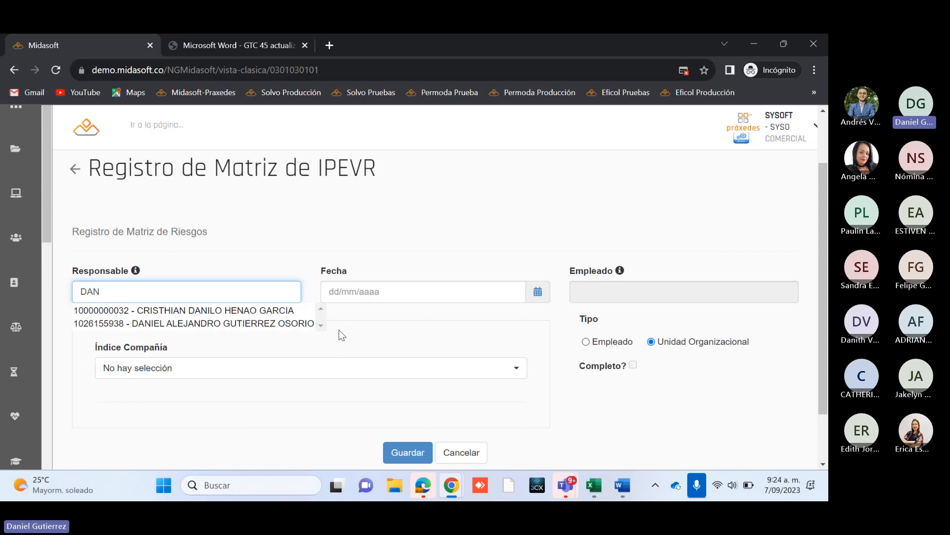
{"action": "key", "text": "BackSpace"}
{"action": "type", "text": "NIEL"}
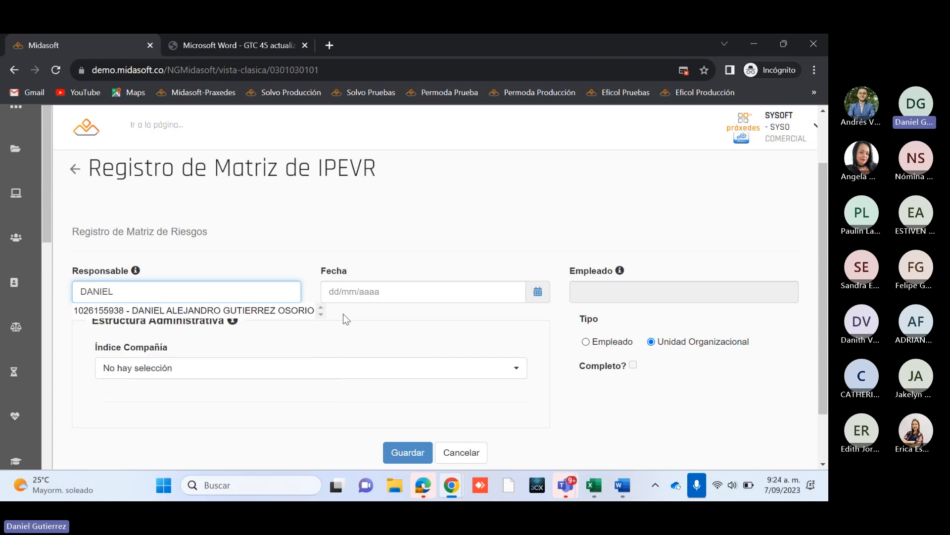
{"action": "left_click", "coordinate": [263, 311]}
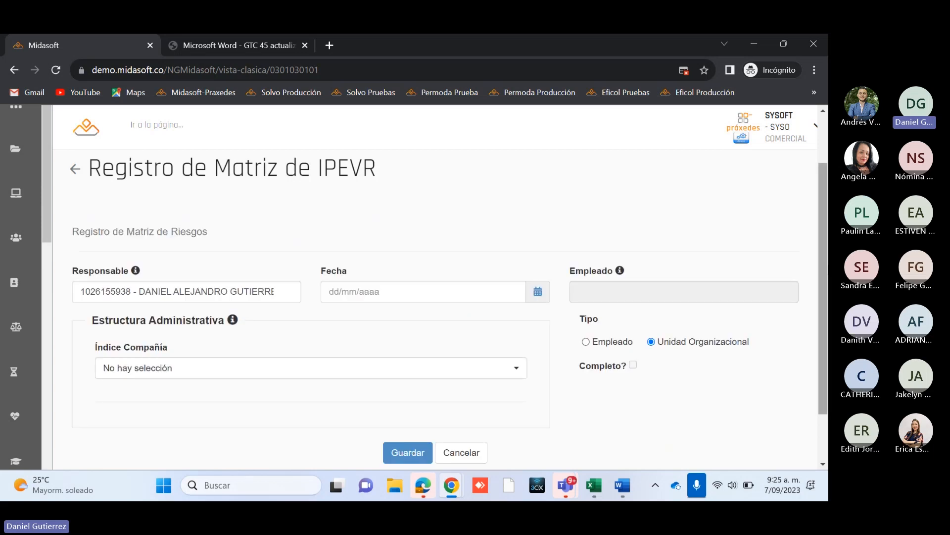
Step: Set the matrix date to 07/09/2023 and the Índice Compañía to CM_PRAXEDES MIDASOFT GROUP SAS
{"action": "left_click", "coordinate": [537, 314]}
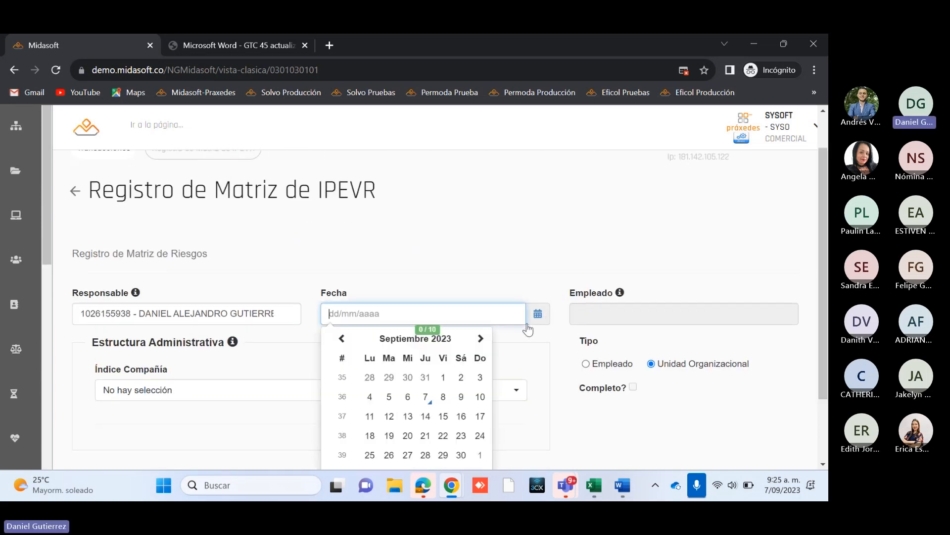
{"action": "left_click", "coordinate": [426, 397]}
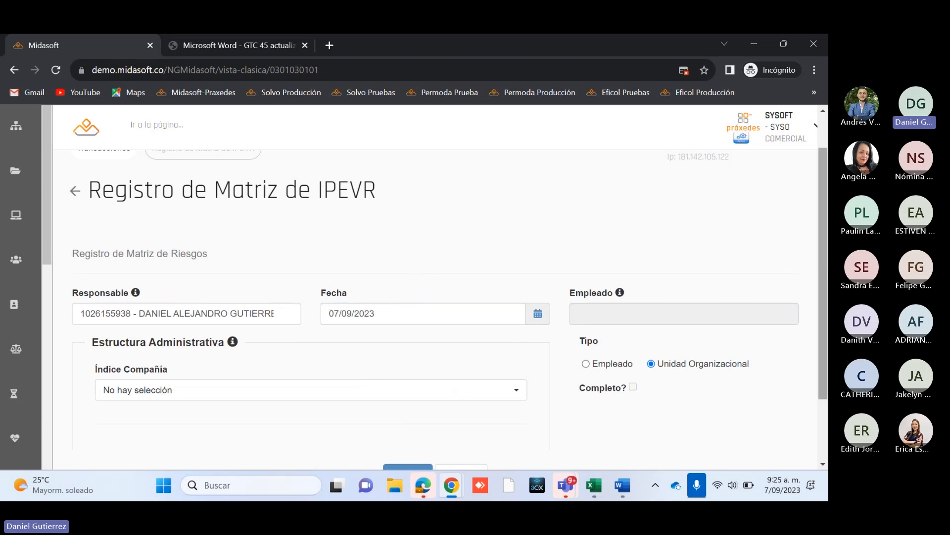
{"action": "scroll", "coordinate": [569, 362], "scroll_direction": "down", "scroll_amount": 1}
{"action": "left_click", "coordinate": [352, 356]}
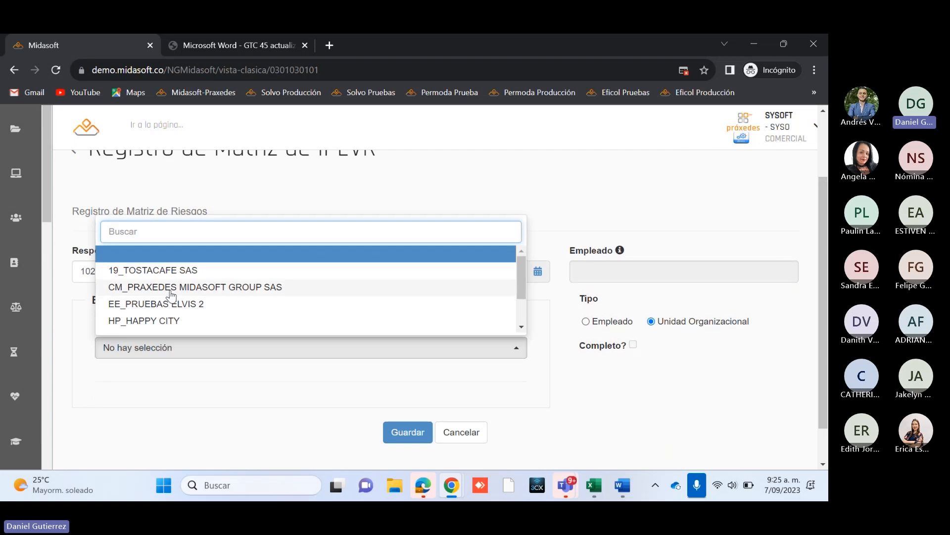
{"action": "left_click", "coordinate": [270, 288]}
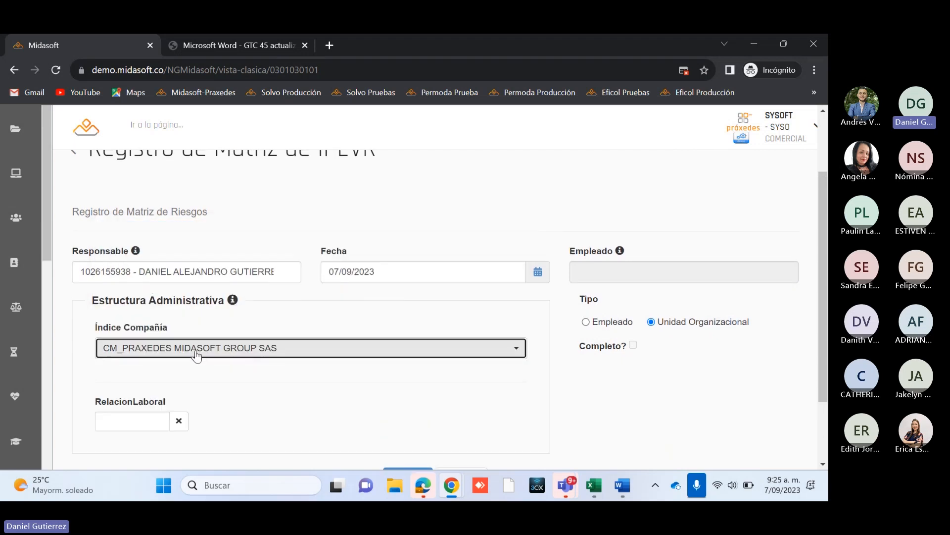
Step: Examine the Estructura Administrativa fields for the chosen company, including ÁREA, CENTROS PRODUCTIVOS and SUCURSAL, without filling any
{"action": "scroll", "coordinate": [545, 356], "scroll_direction": "down", "scroll_amount": 2}
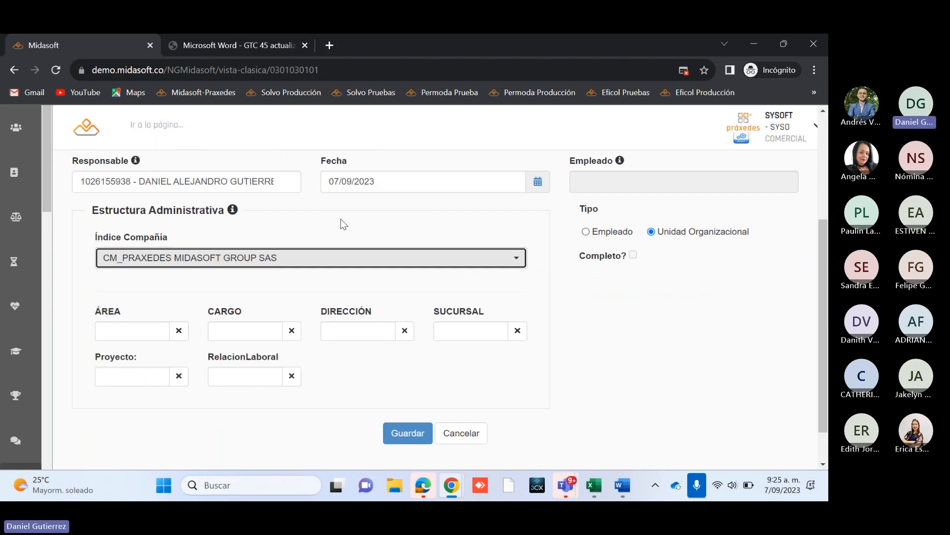
{"action": "scroll", "coordinate": [320, 308], "scroll_direction": "down", "scroll_amount": 1}
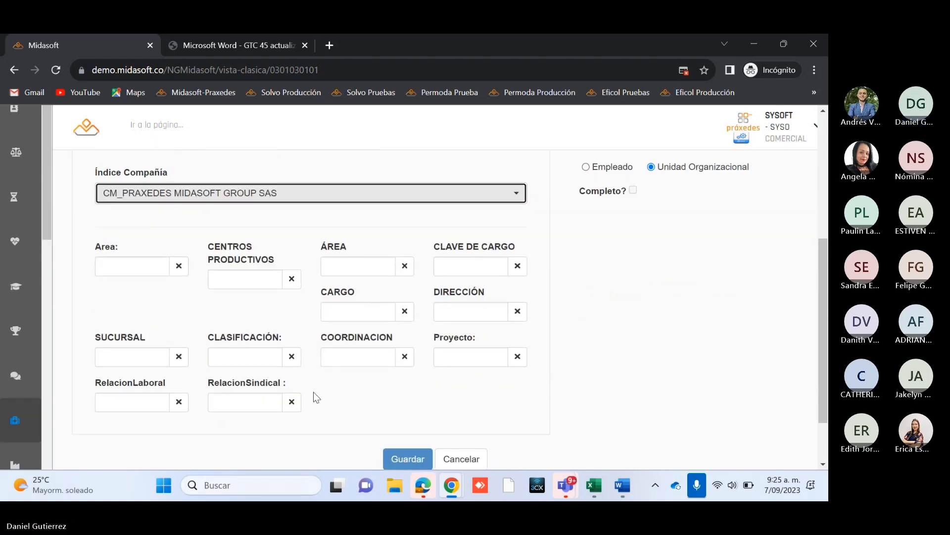
{"action": "scroll", "coordinate": [313, 392], "scroll_direction": "down", "scroll_amount": 1}
{"action": "scroll", "coordinate": [313, 392], "scroll_direction": "up", "scroll_amount": 1}
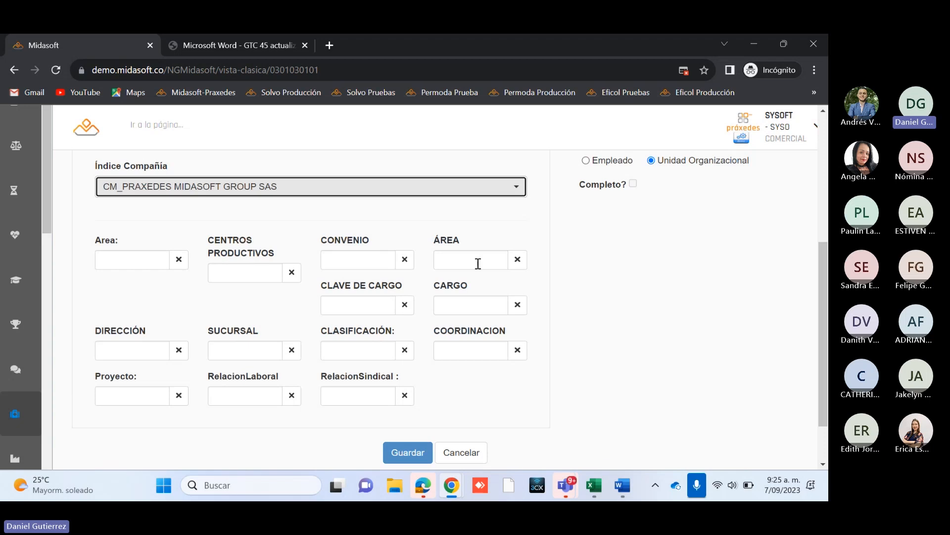
{"action": "left_click", "coordinate": [453, 260]}
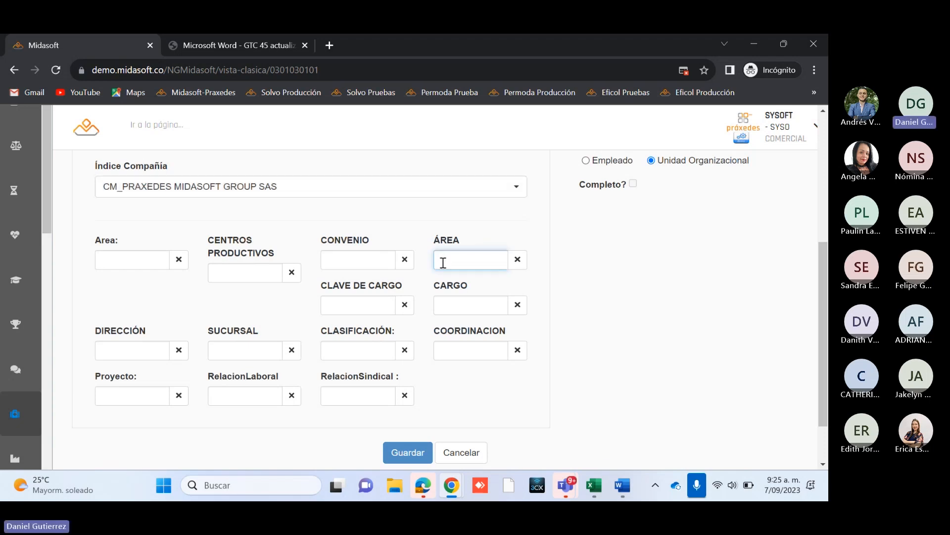
{"action": "left_click", "coordinate": [241, 273]}
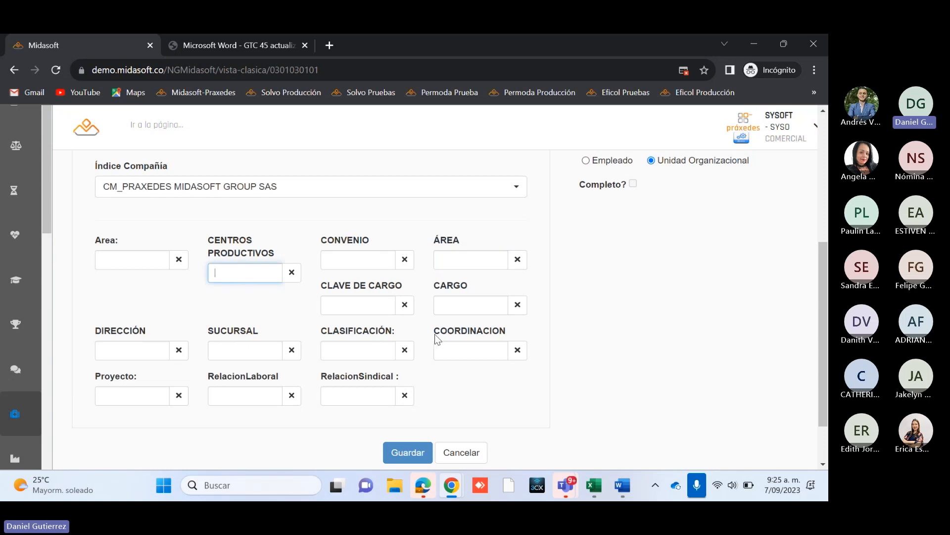
{"action": "left_click", "coordinate": [234, 341]}
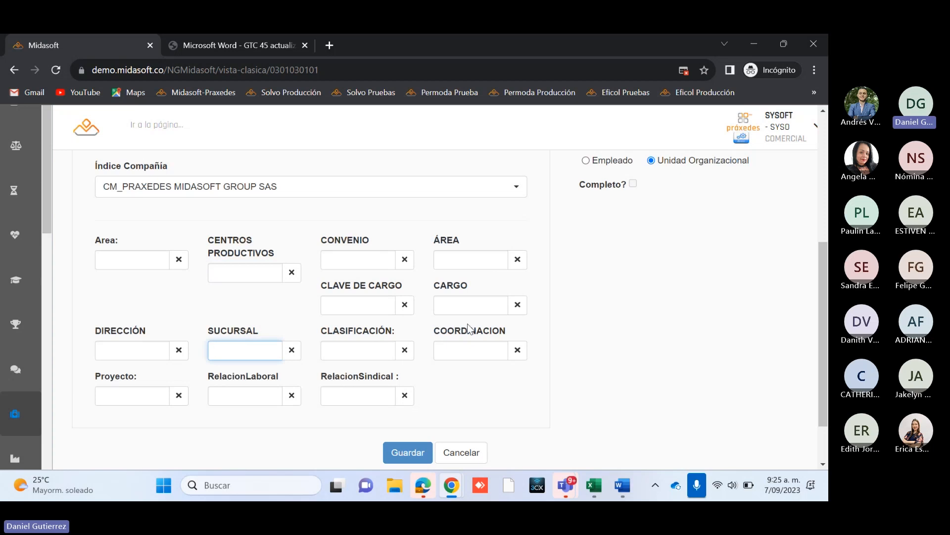
{"action": "left_click_drag", "start_coordinate": [826, 322], "coordinate": [827, 293]}
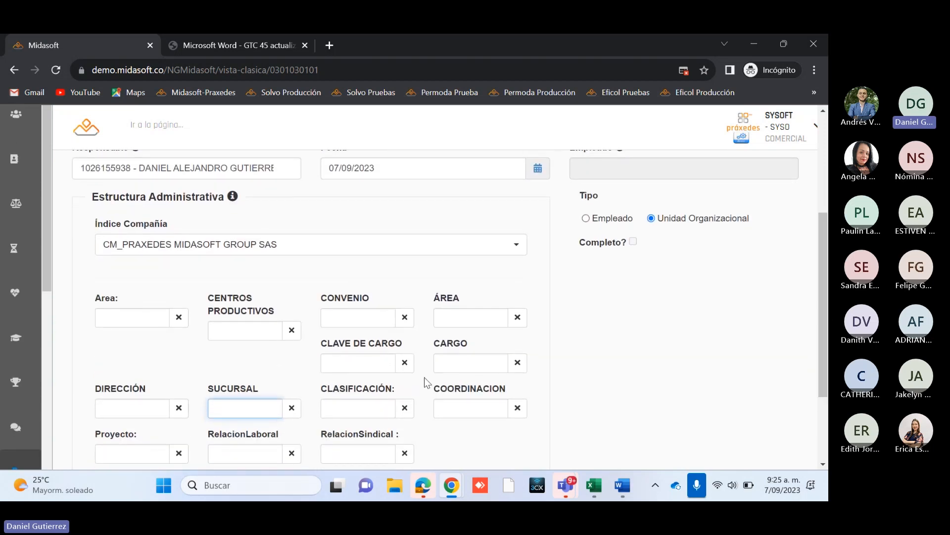
Step: Search the CARGO options with ## and choose CAP13_AUX SERVICIOS GENERALES for the new matrix
{"action": "left_click", "coordinate": [462, 365]}
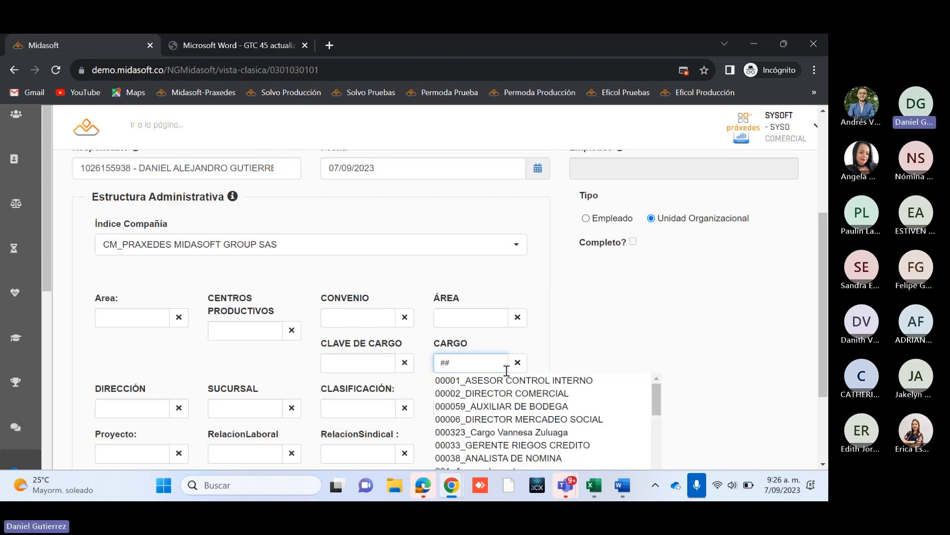
{"action": "left_click_drag", "start_coordinate": [824, 319], "coordinate": [828, 353]}
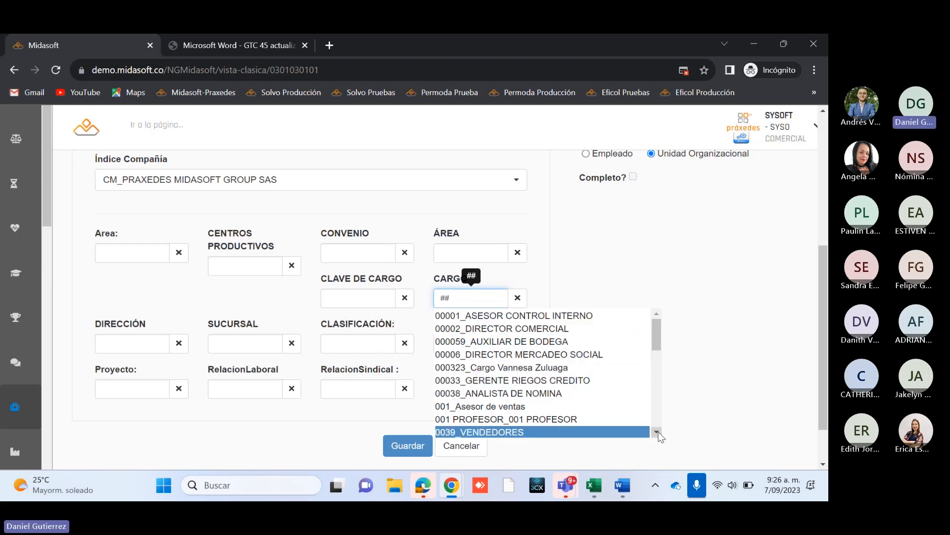
{"action": "scroll", "coordinate": [658, 435], "scroll_direction": "down", "scroll_amount": 3}
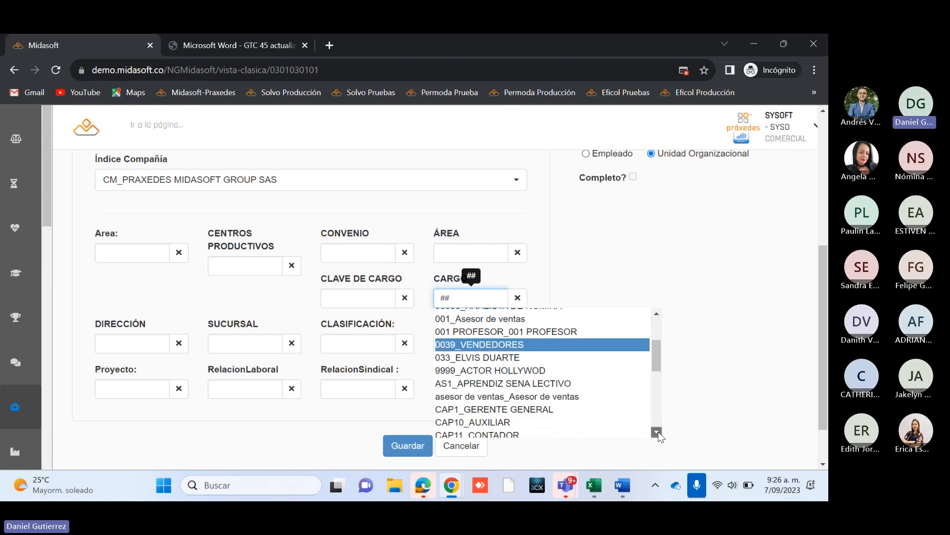
{"action": "scroll", "coordinate": [658, 434], "scroll_direction": "down", "scroll_amount": 2}
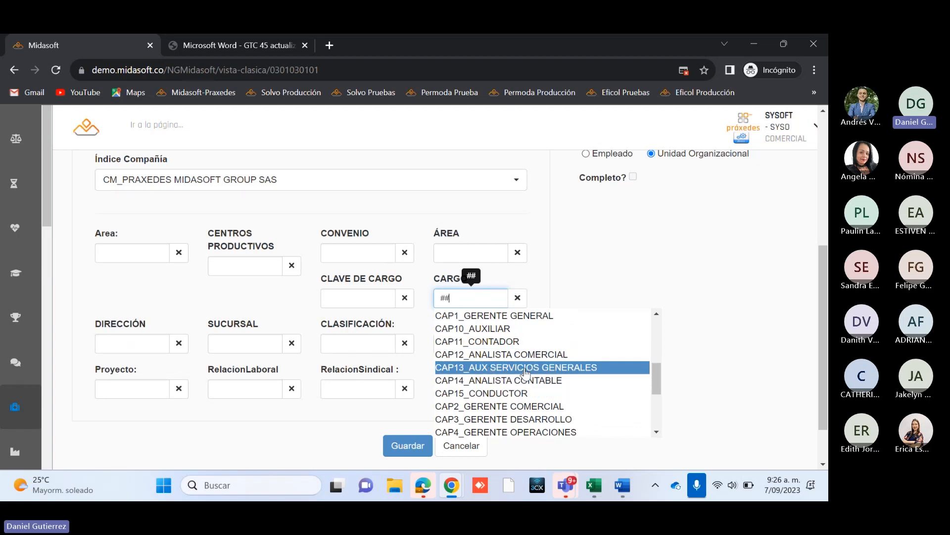
{"action": "left_click", "coordinate": [525, 369]}
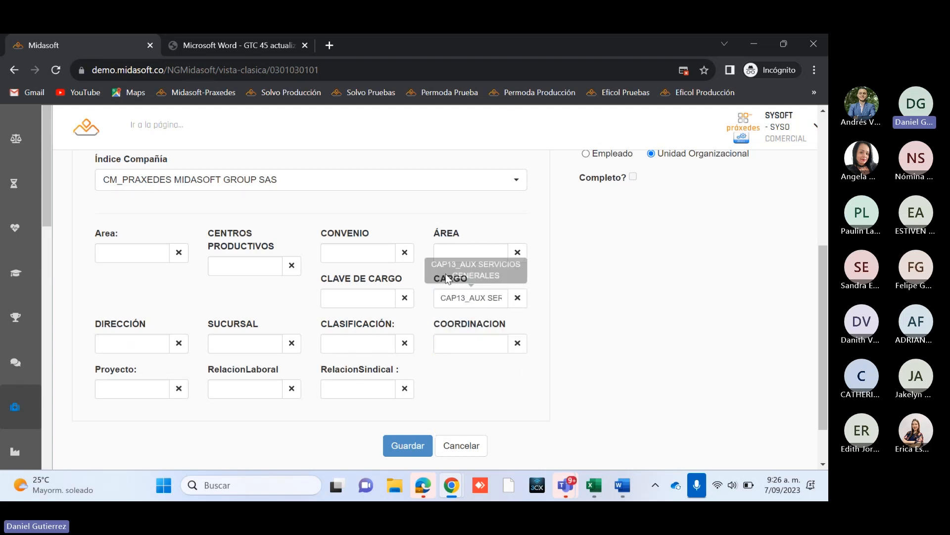
Step: Review the new matrix record's responsible employee, date, company and Estructura Administrativa fields, including the chosen CARGO
{"action": "scroll", "coordinate": [592, 309], "scroll_direction": "up", "scroll_amount": 1}
{"action": "scroll", "coordinate": [592, 309], "scroll_direction": "down", "scroll_amount": 1}
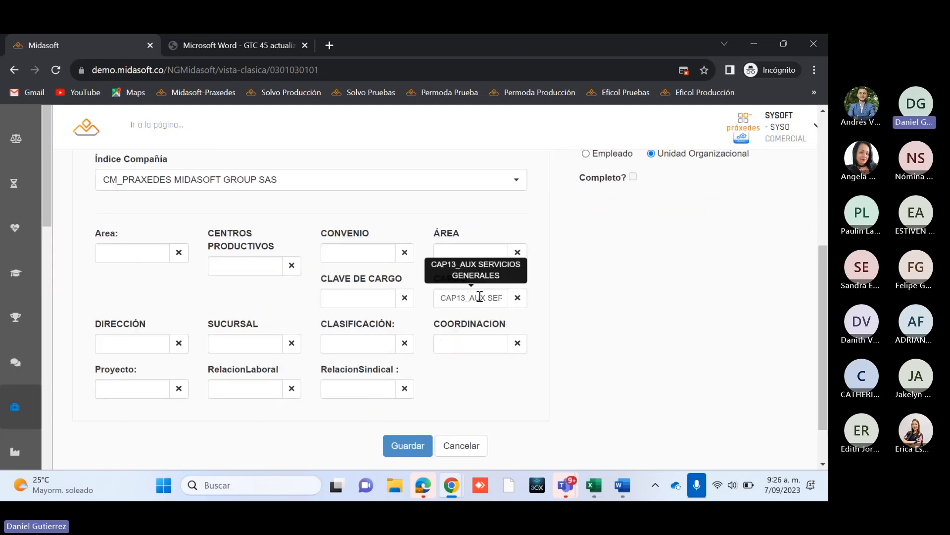
{"action": "scroll", "coordinate": [408, 291], "scroll_direction": "up", "scroll_amount": 2}
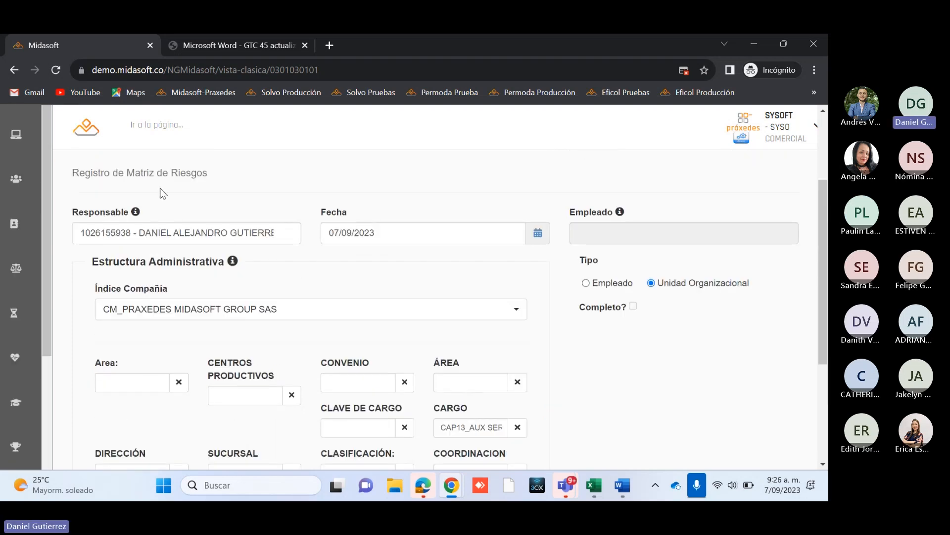
{"action": "scroll", "coordinate": [556, 352], "scroll_direction": "down", "scroll_amount": 3}
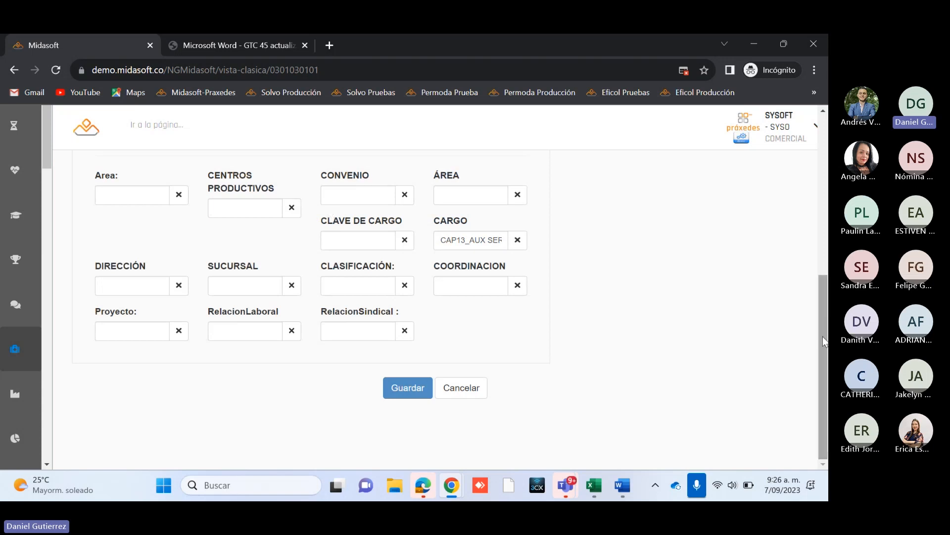
{"action": "scroll", "coordinate": [825, 337], "scroll_direction": "up", "scroll_amount": 2}
{"action": "scroll", "coordinate": [826, 309], "scroll_direction": "up", "scroll_amount": 1}
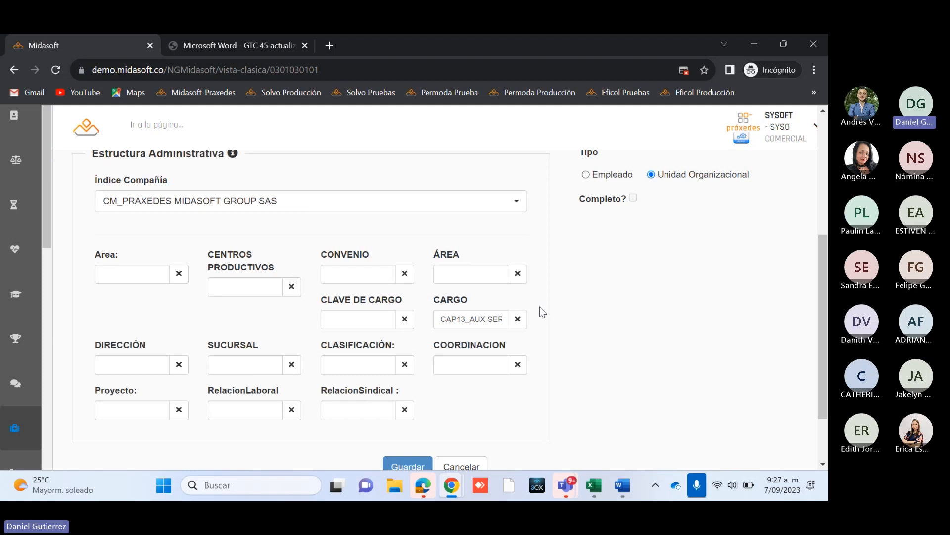
{"action": "scroll", "coordinate": [539, 307], "scroll_direction": "down", "scroll_amount": 2}
{"action": "scroll", "coordinate": [577, 324], "scroll_direction": "up", "scroll_amount": 2}
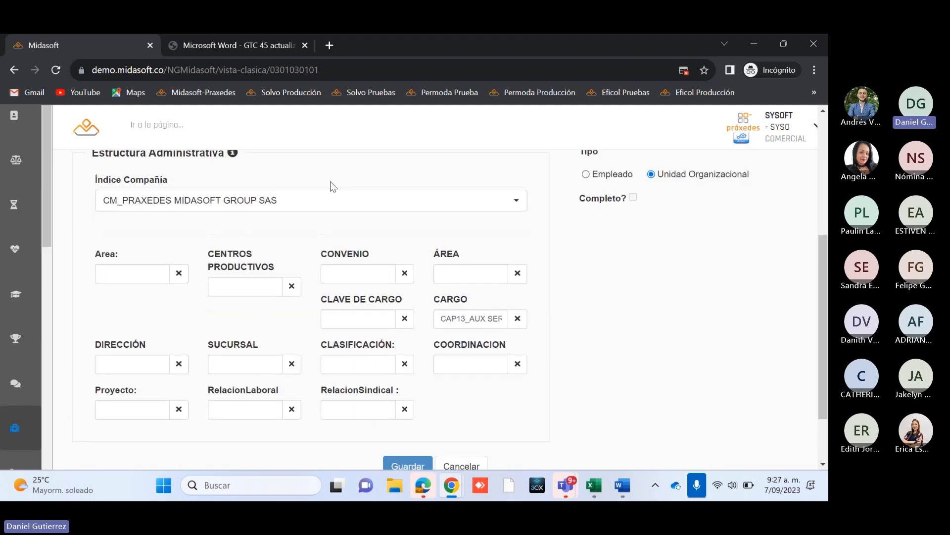
{"action": "scroll", "coordinate": [557, 340], "scroll_direction": "down", "scroll_amount": 2}
{"action": "scroll", "coordinate": [554, 335], "scroll_direction": "up", "scroll_amount": 2}
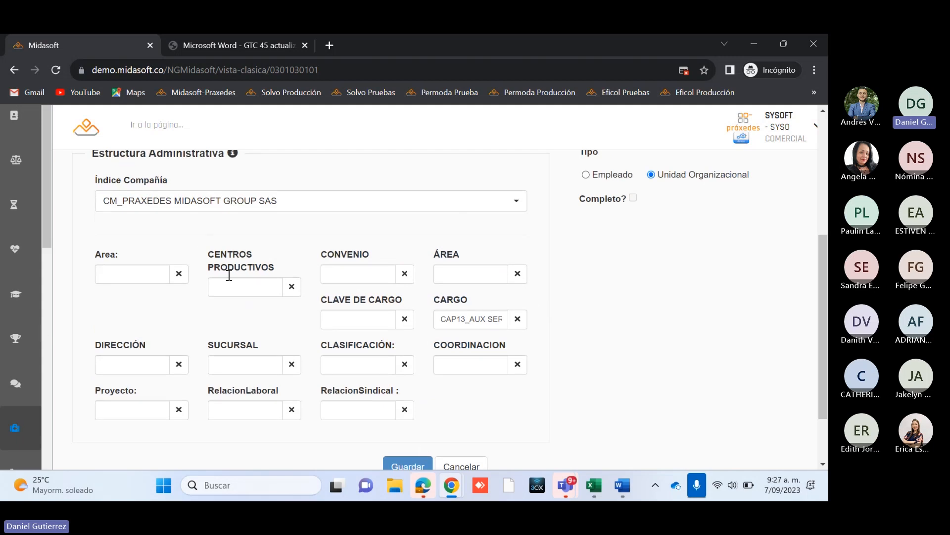
{"action": "scroll", "coordinate": [589, 318], "scroll_direction": "down", "scroll_amount": 2}
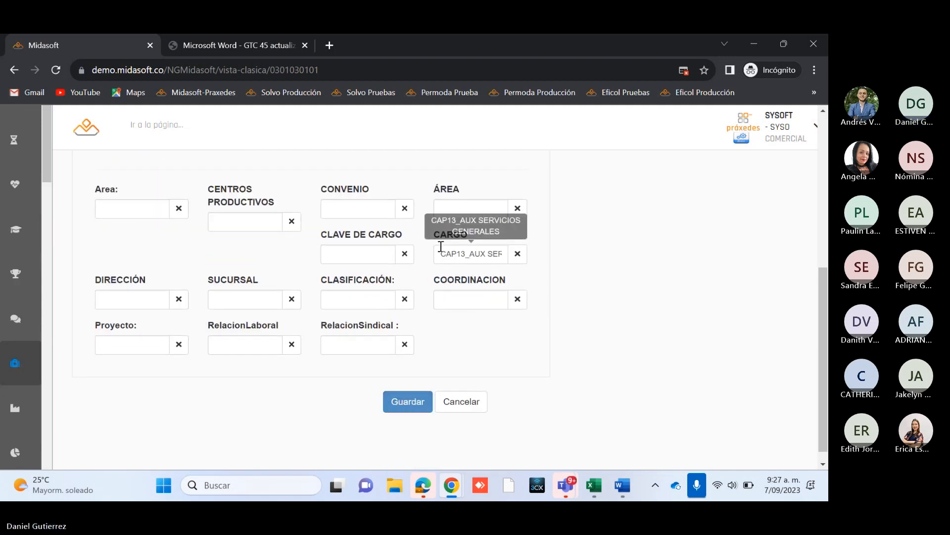
{"action": "scroll", "coordinate": [447, 317], "scroll_direction": "up", "scroll_amount": 2}
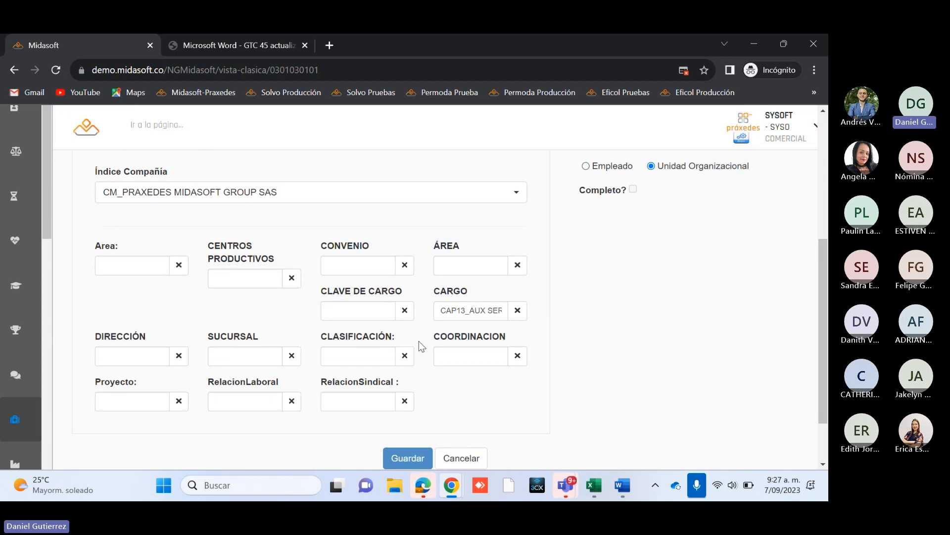
Step: Save the new risk matrix record and close the resulting message
{"action": "scroll", "coordinate": [419, 341], "scroll_direction": "down", "scroll_amount": 2}
{"action": "left_click", "coordinate": [411, 394]}
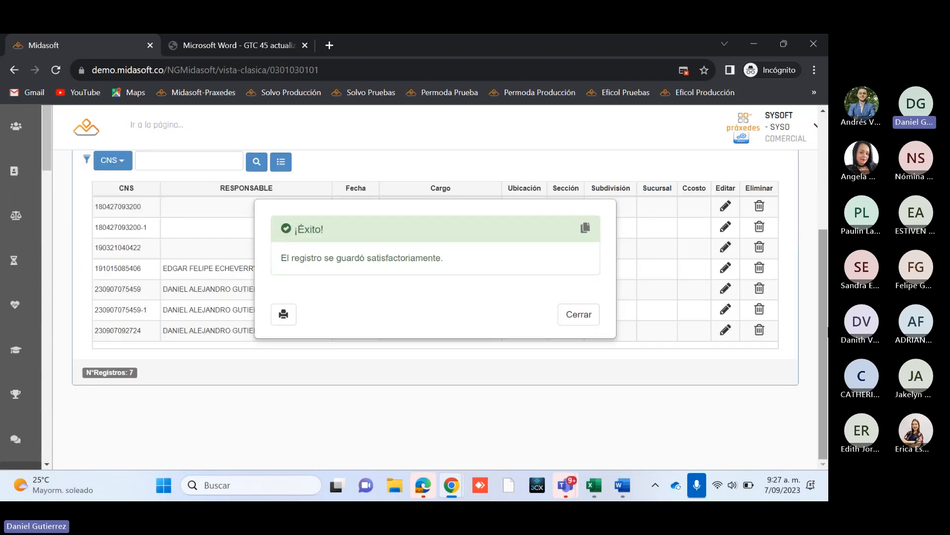
{"action": "left_click", "coordinate": [582, 314]}
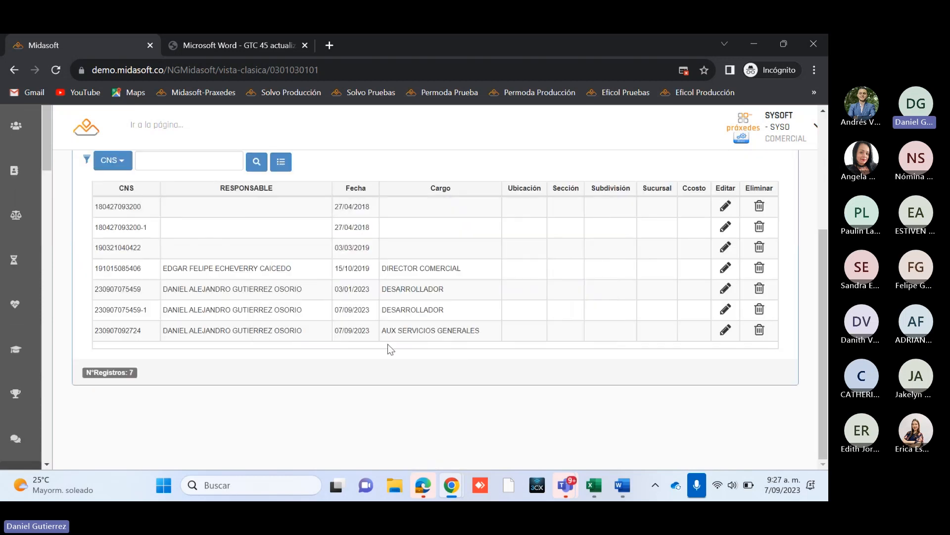
Step: Select the AUX SERVICIOS GENERALES matrix and start a new record under Identificación de peligros
{"action": "left_click", "coordinate": [450, 336]}
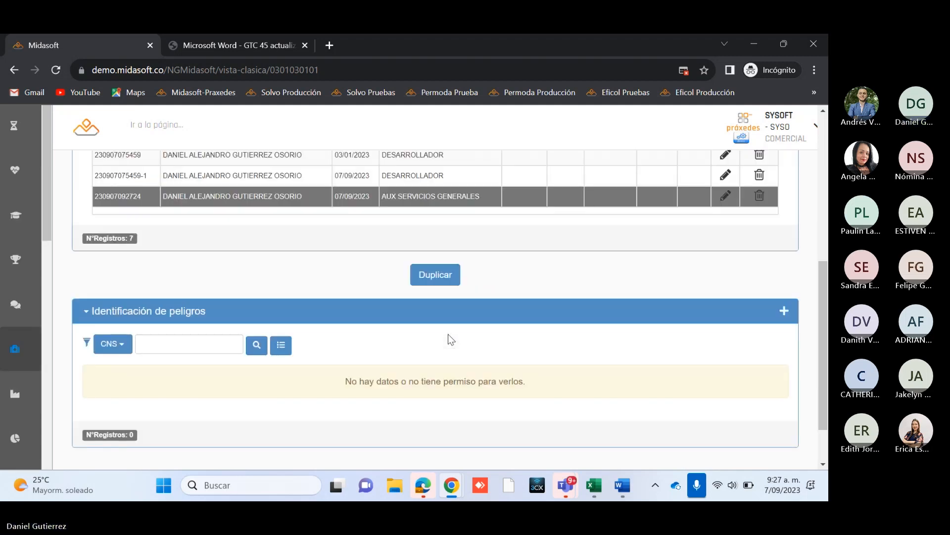
{"action": "scroll", "coordinate": [387, 269], "scroll_direction": "up", "scroll_amount": 1}
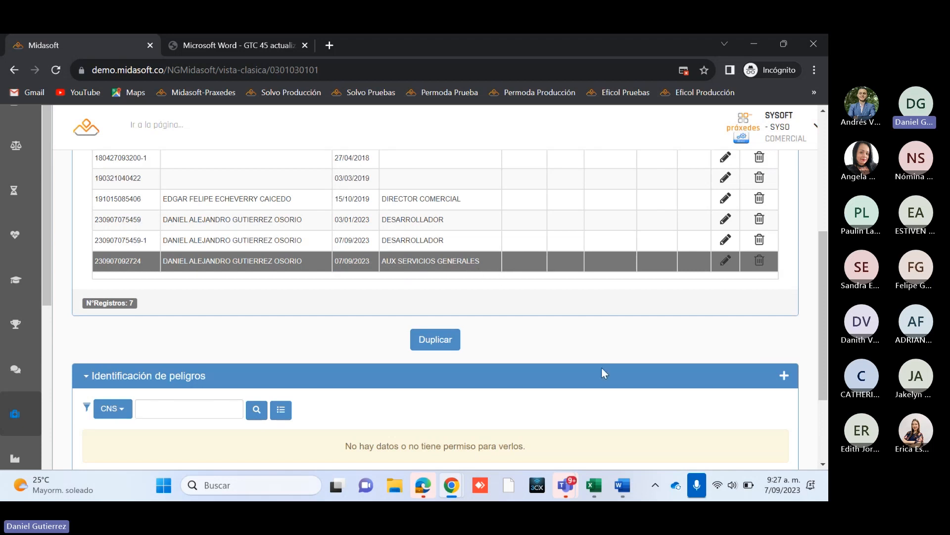
{"action": "scroll", "coordinate": [603, 372], "scroll_direction": "down", "scroll_amount": 1}
{"action": "left_click", "coordinate": [785, 312]}
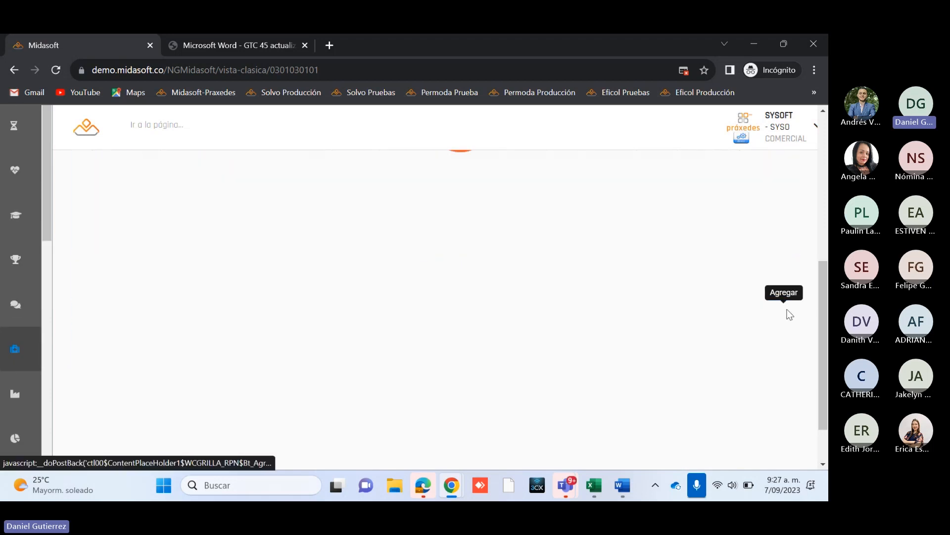
{"action": "left_click_drag", "start_coordinate": [828, 315], "coordinate": [828, 202]}
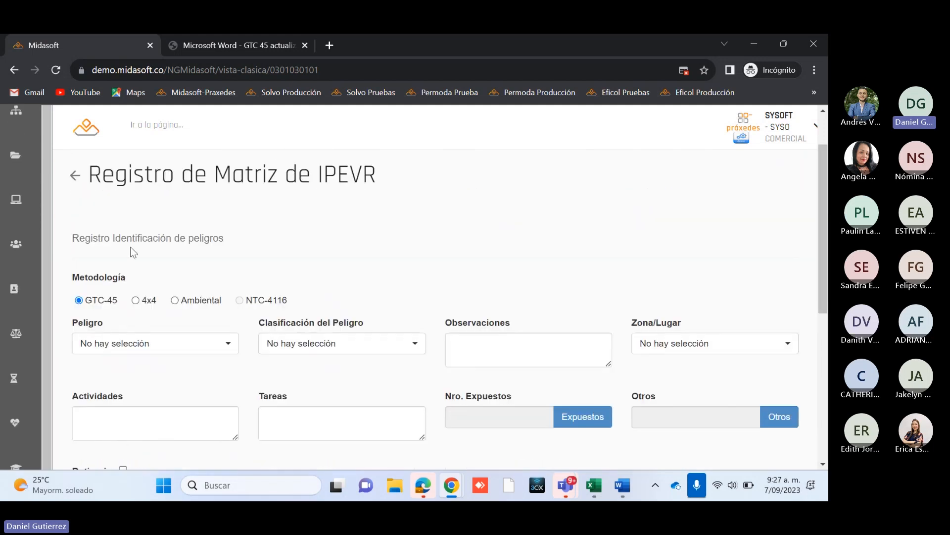
Step: Compare the hazard identification fields offered by the 4x4 and GTC-45 methodologies, ending with GTC-45 selected
{"action": "scroll", "coordinate": [131, 247], "scroll_direction": "down", "scroll_amount": 4}
{"action": "scroll", "coordinate": [353, 373], "scroll_direction": "up", "scroll_amount": 4}
{"action": "left_click_drag", "start_coordinate": [73, 277], "coordinate": [132, 279]}
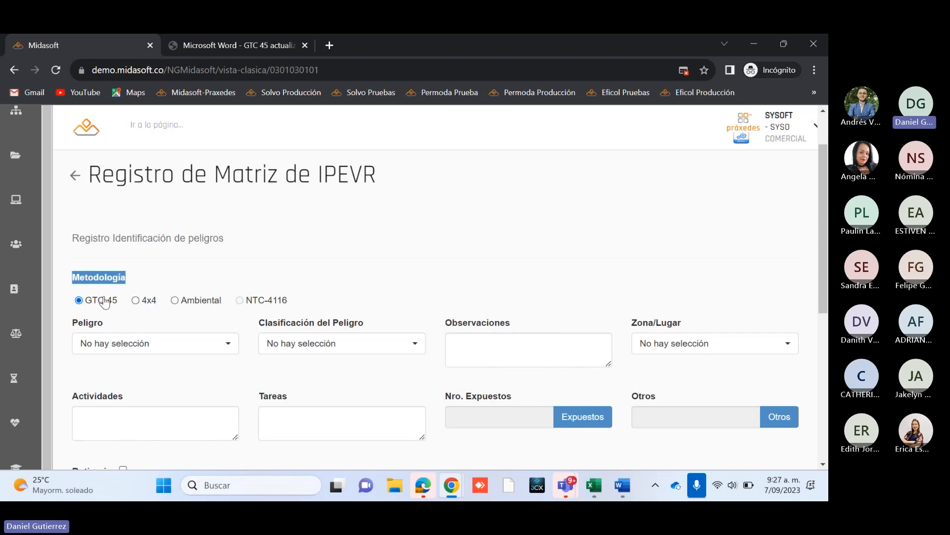
{"action": "left_click", "coordinate": [147, 301]}
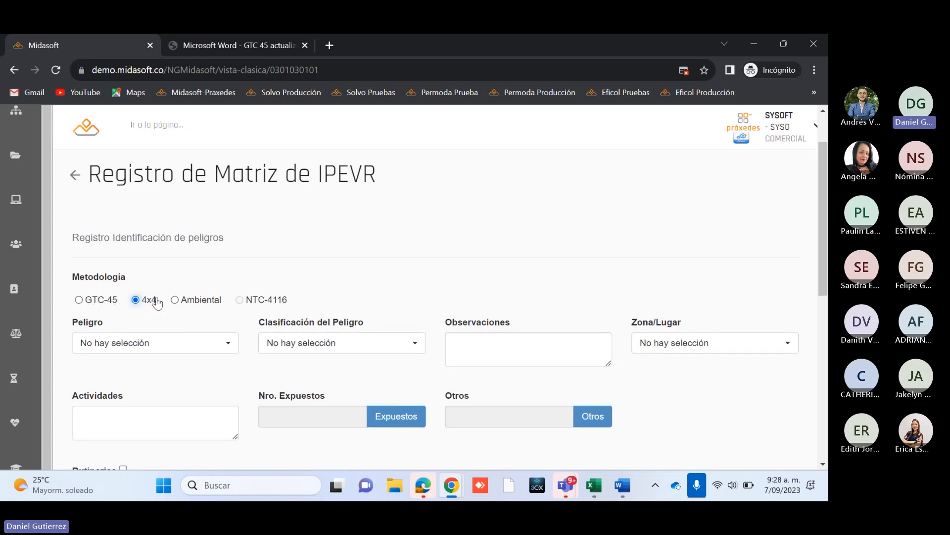
{"action": "scroll", "coordinate": [592, 316], "scroll_direction": "down", "scroll_amount": 3}
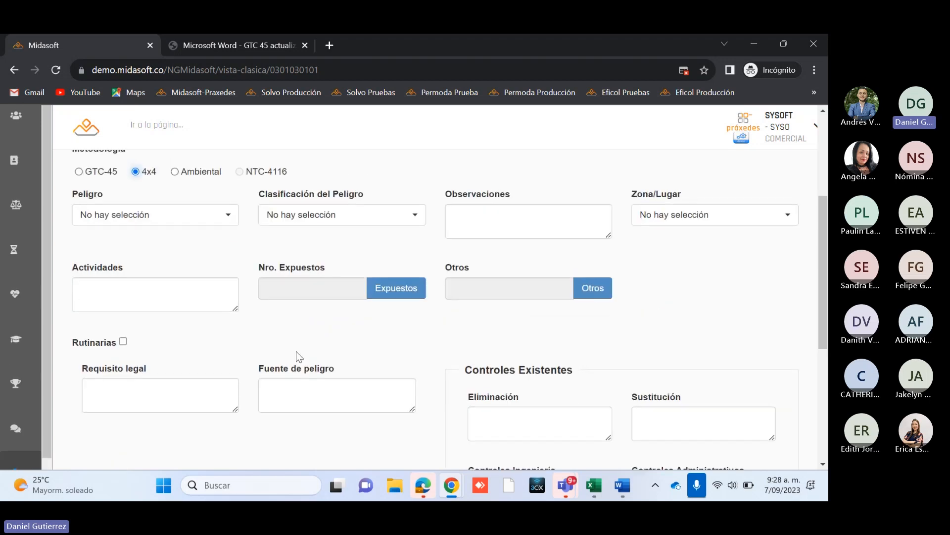
{"action": "scroll", "coordinate": [162, 323], "scroll_direction": "up", "scroll_amount": 1}
{"action": "left_click", "coordinate": [84, 237]}
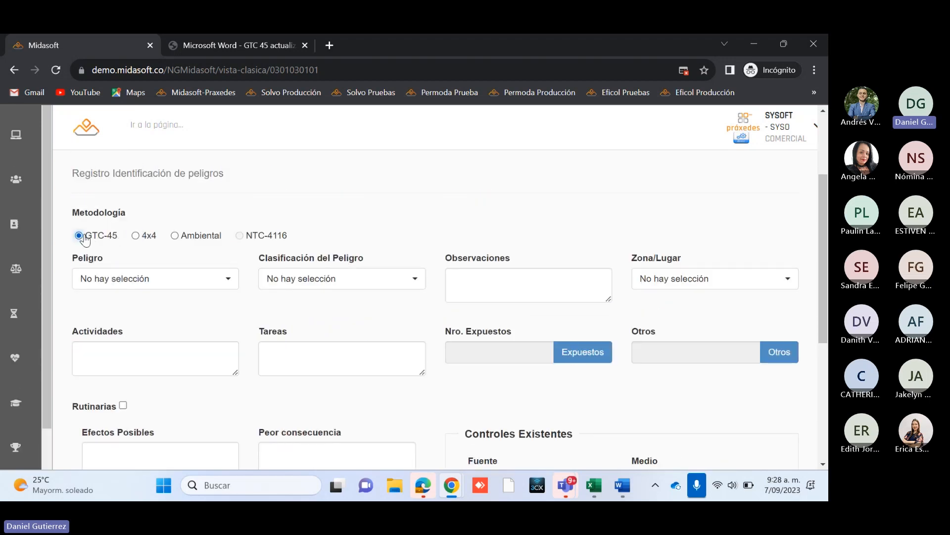
{"action": "left_click", "coordinate": [143, 239]}
{"action": "left_click", "coordinate": [97, 239]}
{"action": "left_click", "coordinate": [149, 240]}
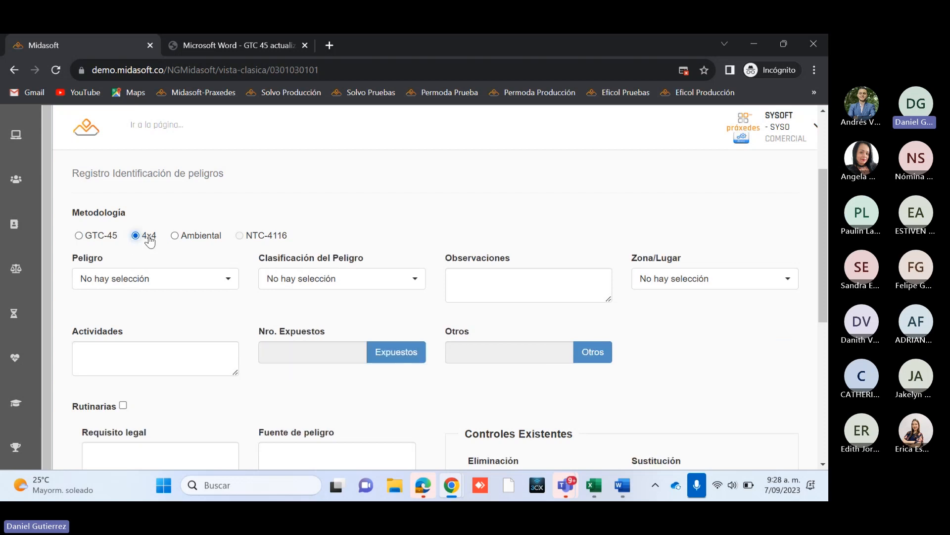
{"action": "left_click", "coordinate": [110, 239]}
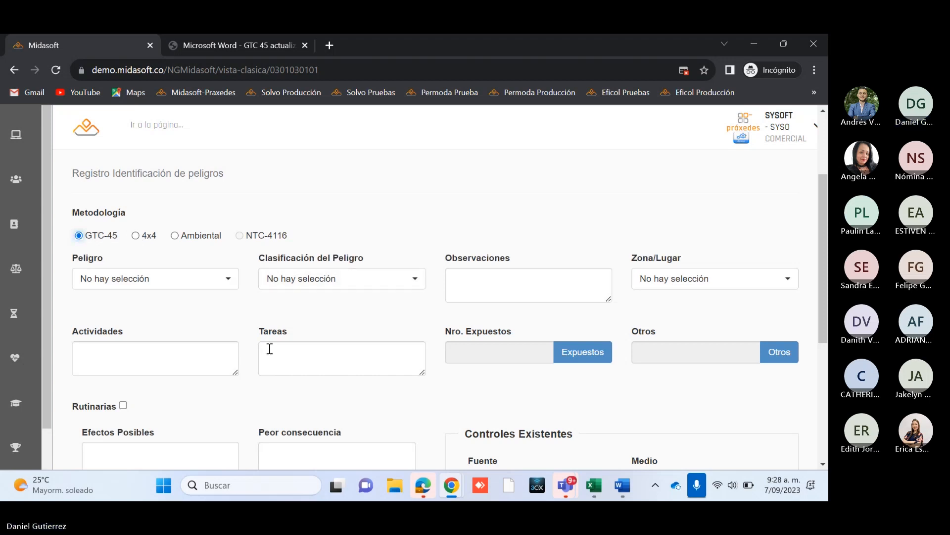
{"action": "scroll", "coordinate": [270, 349], "scroll_direction": "down", "scroll_amount": 3}
{"action": "scroll", "coordinate": [268, 348], "scroll_direction": "up", "scroll_amount": 2}
{"action": "scroll", "coordinate": [267, 355], "scroll_direction": "down", "scroll_amount": 1}
{"action": "scroll", "coordinate": [174, 340], "scroll_direction": "up", "scroll_amount": 1}
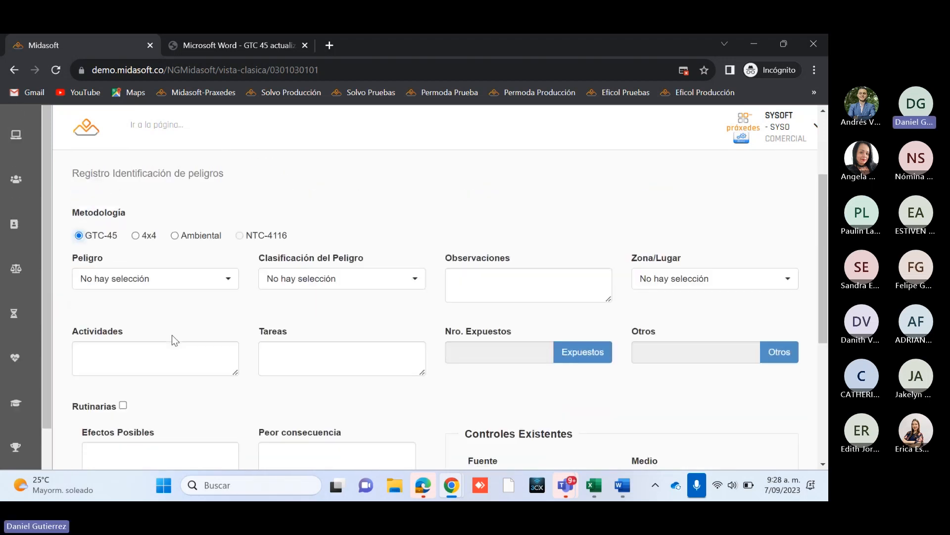
Step: Enter LIMPIEZA Y DESINFECCIÓN as the Actividades of the hazard record
{"action": "left_click", "coordinate": [111, 355]}
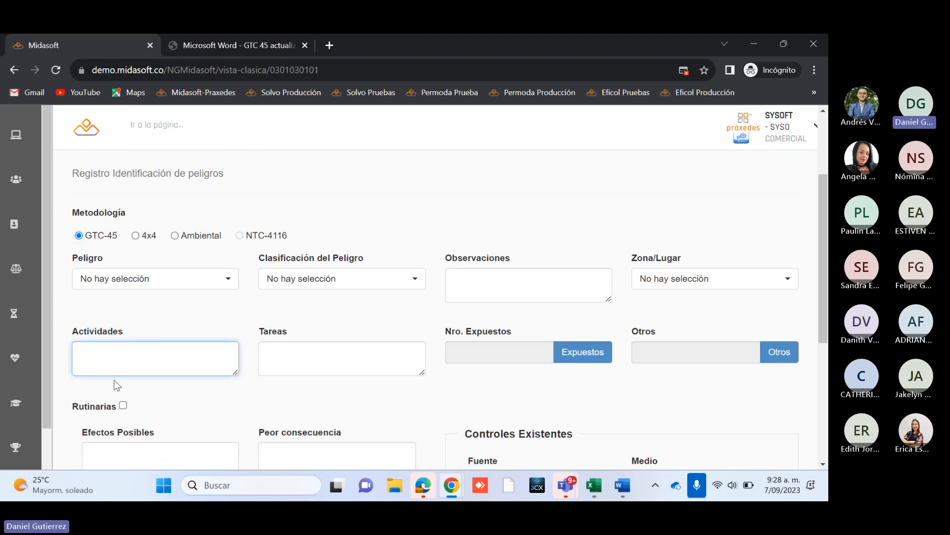
{"action": "type", "text": "LIMPIEZA Y DESI"}
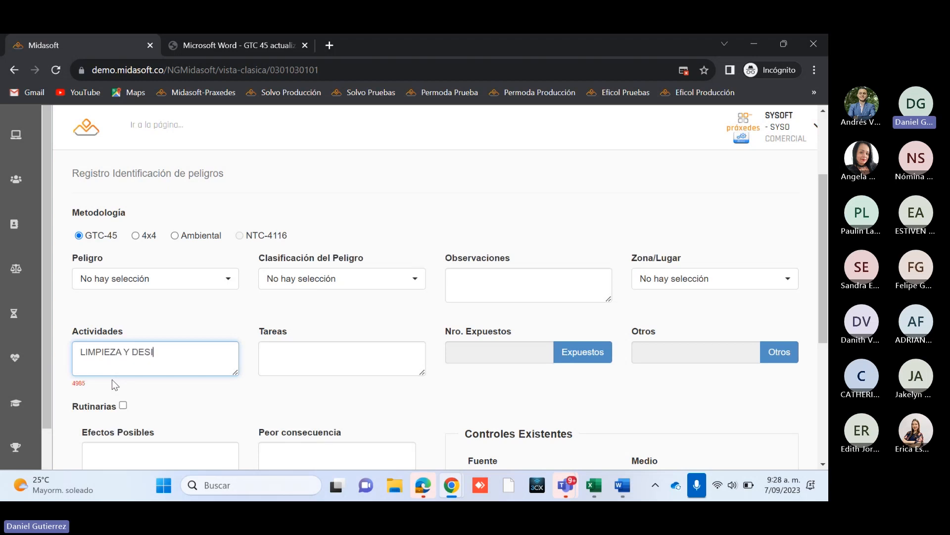
{"action": "type", "text": "NFECCIÓN"}
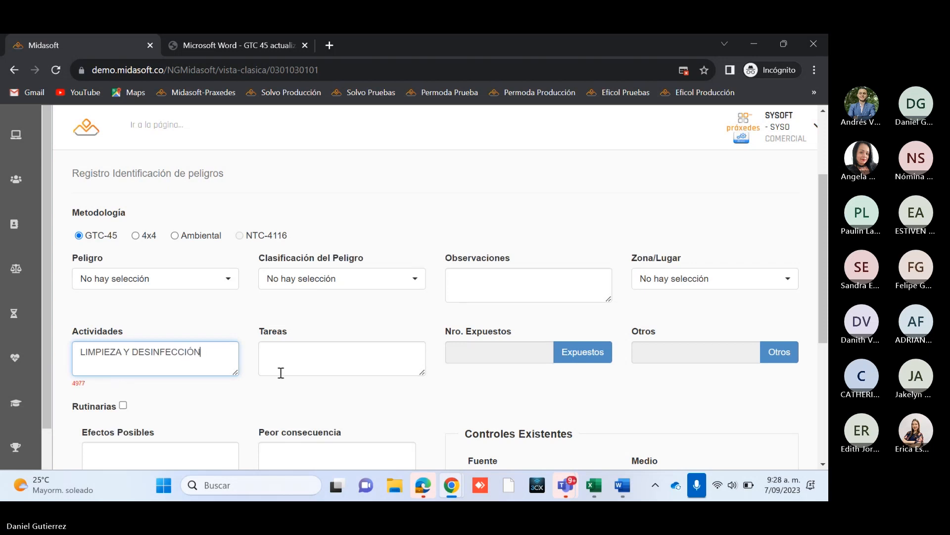
Step: Fill in Tareas with the placeholder text "DESCRIBEN LA TAREA ..............."
{"action": "left_click", "coordinate": [312, 360]}
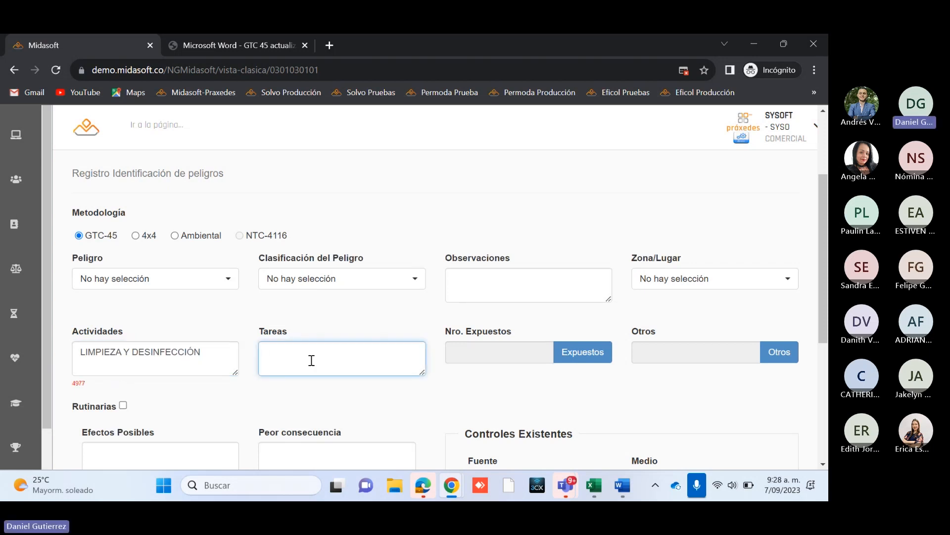
{"action": "type", "text": "DESCRIBEN LA TAREA .............."}
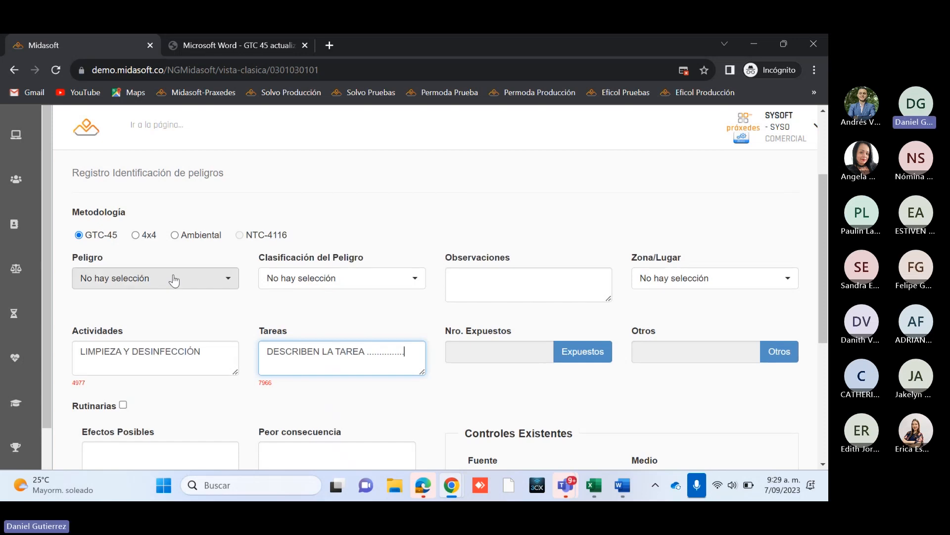
{"action": "left_click", "coordinate": [202, 353]}
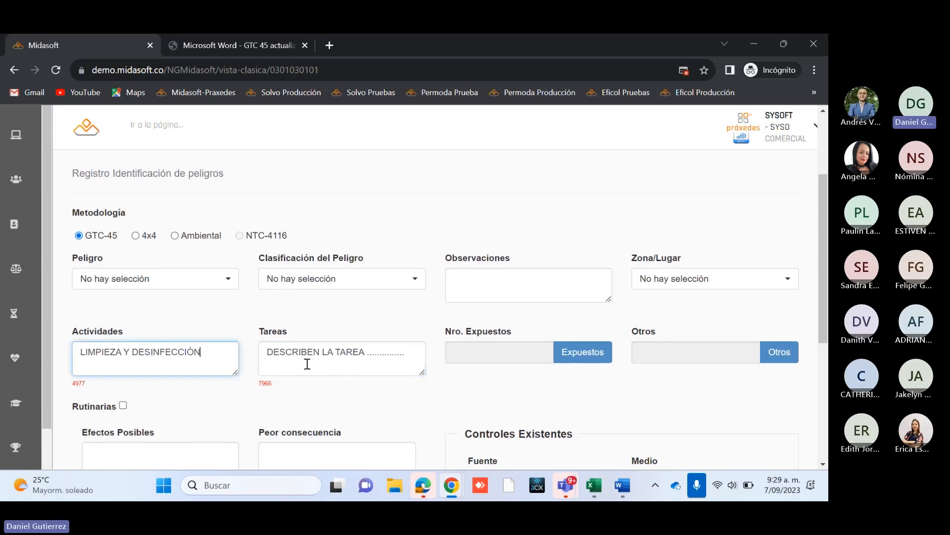
{"action": "left_click", "coordinate": [377, 353]}
{"action": "left_click_drag", "start_coordinate": [414, 355], "coordinate": [206, 356]}
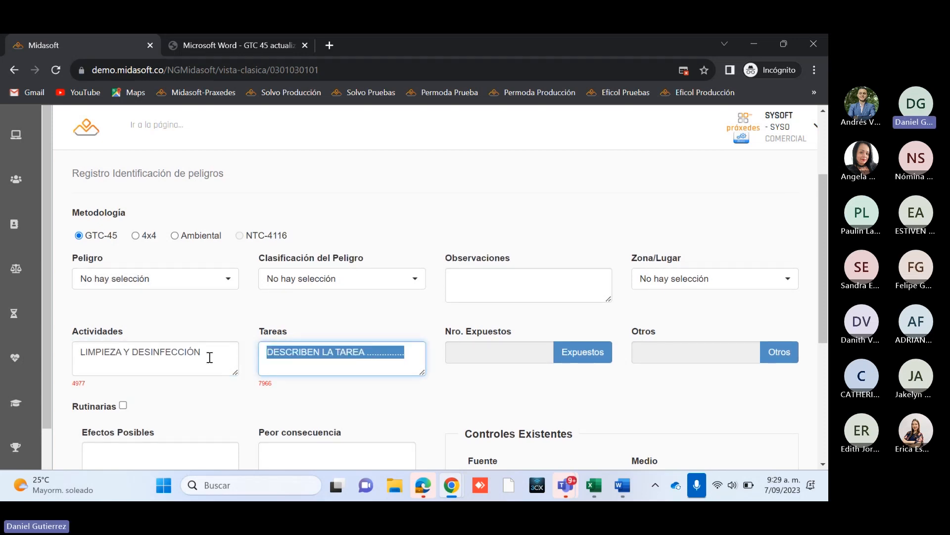
{"action": "left_click", "coordinate": [198, 354]}
{"action": "left_click_drag", "start_coordinate": [419, 357], "coordinate": [77, 358]}
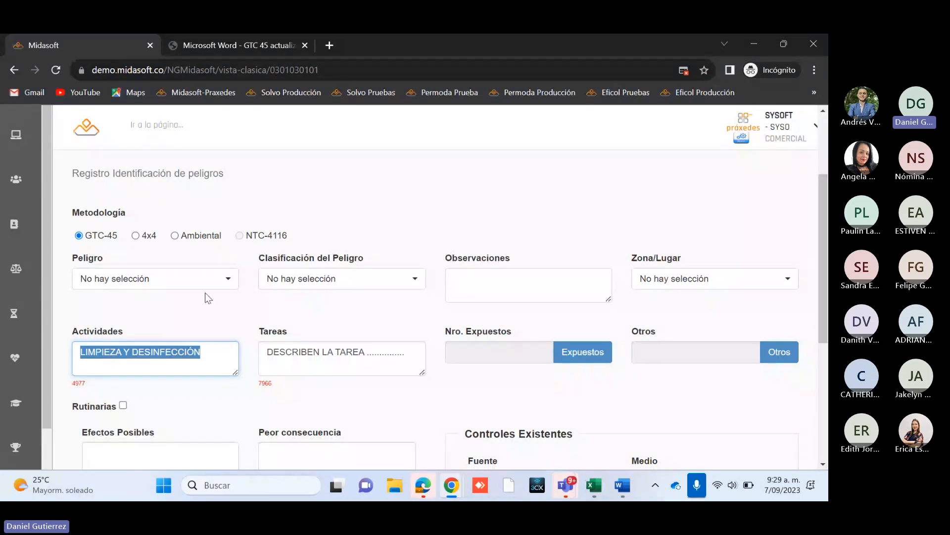
{"action": "left_click", "coordinate": [197, 372]}
{"action": "left_click", "coordinate": [391, 361]}
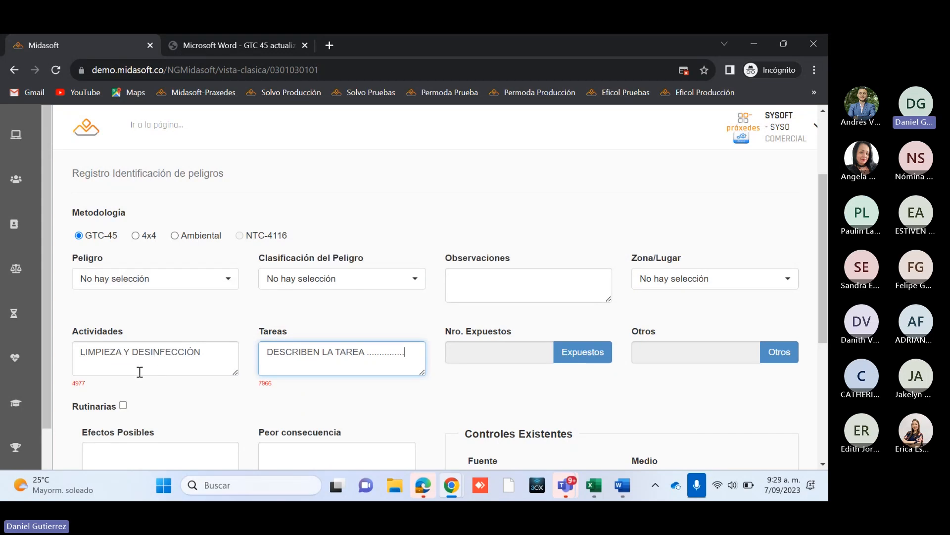
Step: Set the hazard record's Peligro to R03 - Químico and its Clasificación del Peligro to FRQ004 - Gases y vapores
{"action": "left_click", "coordinate": [238, 356]}
{"action": "left_click", "coordinate": [400, 360]}
{"action": "left_click", "coordinate": [195, 278]}
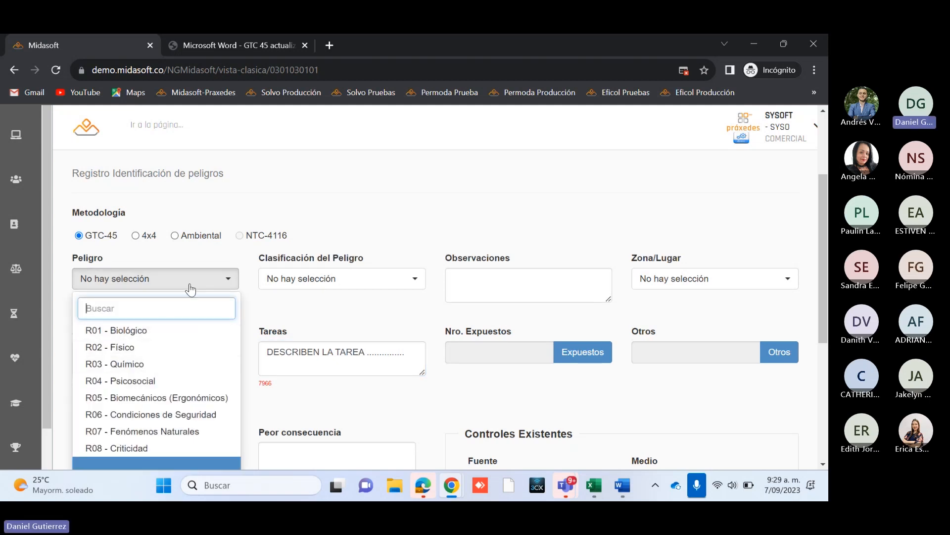
{"action": "left_click", "coordinate": [206, 255]}
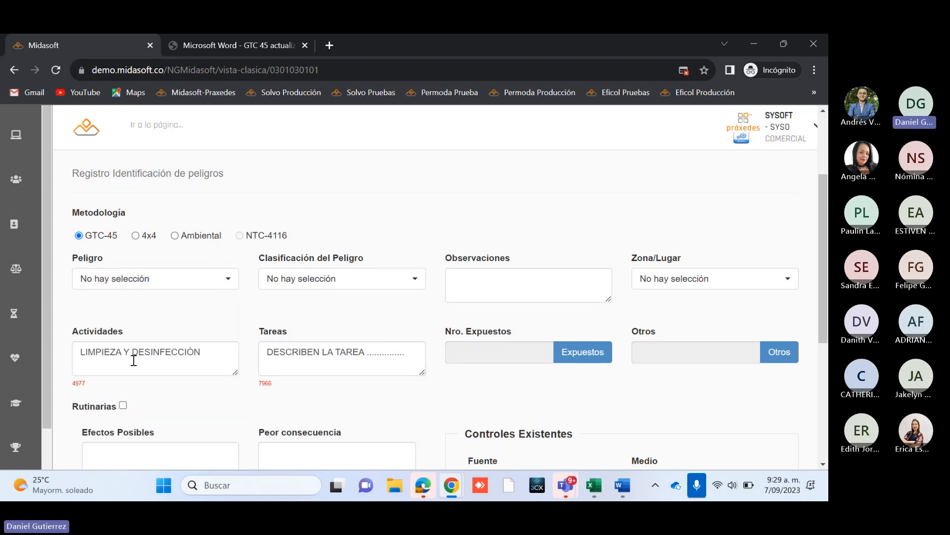
{"action": "left_click", "coordinate": [191, 277]}
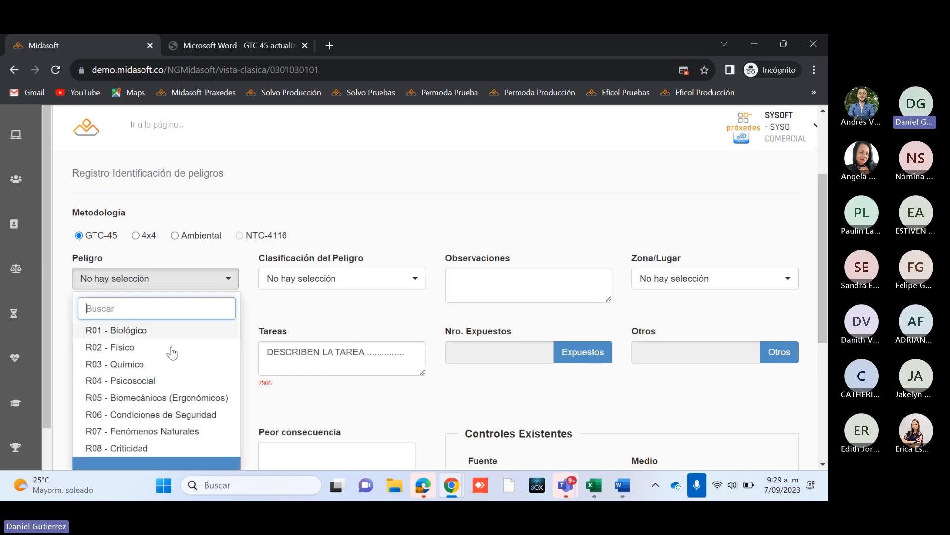
{"action": "left_click", "coordinate": [129, 365]}
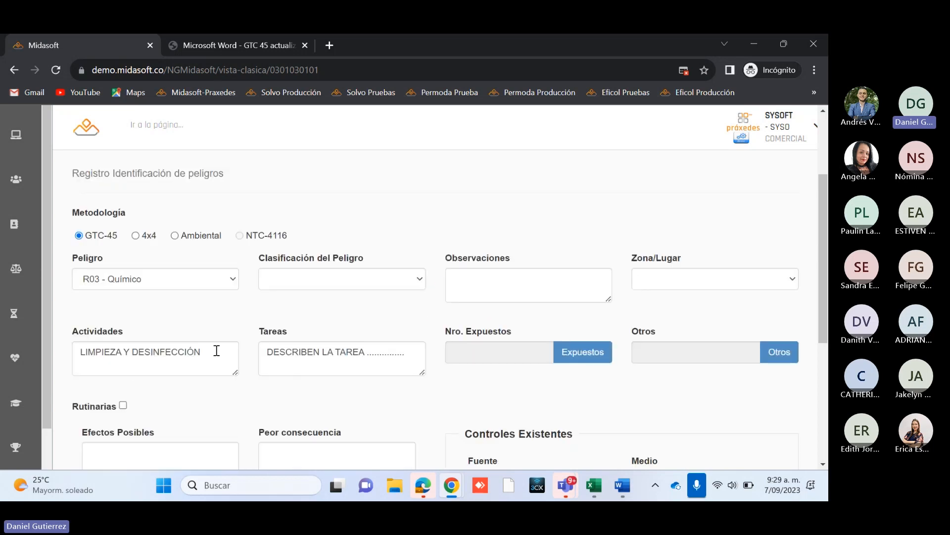
{"action": "left_click", "coordinate": [317, 285]}
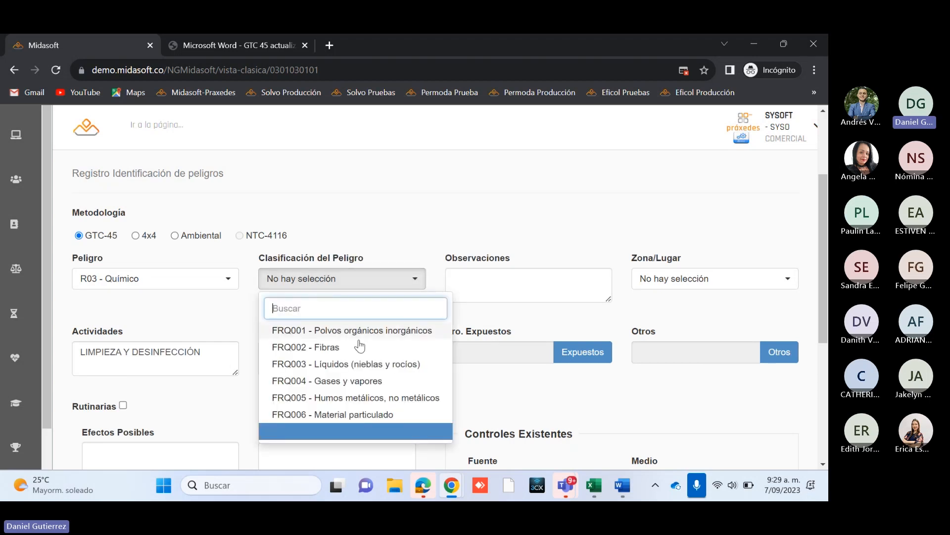
{"action": "left_click", "coordinate": [339, 384]}
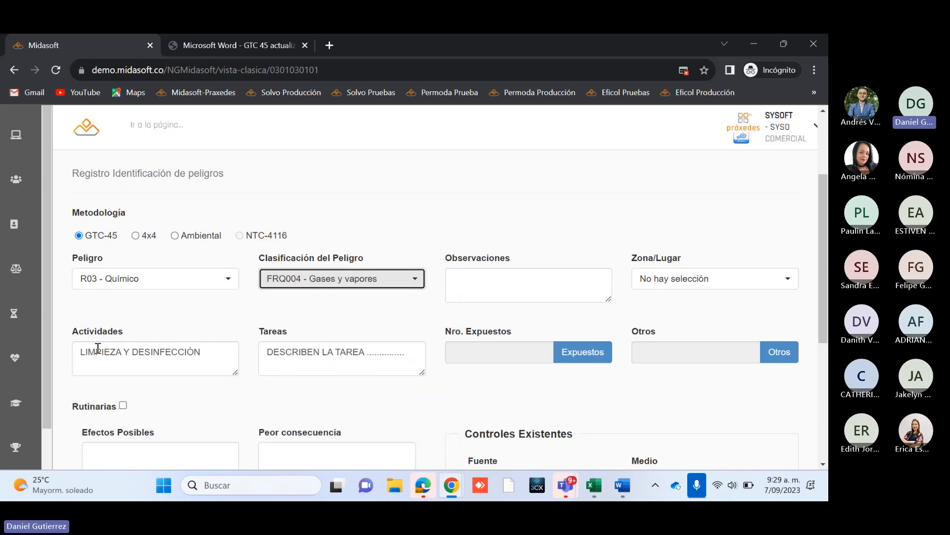
Step: Set the hazard record's Zona/Lugar to 3 - Oficinas
{"action": "left_click", "coordinate": [212, 356]}
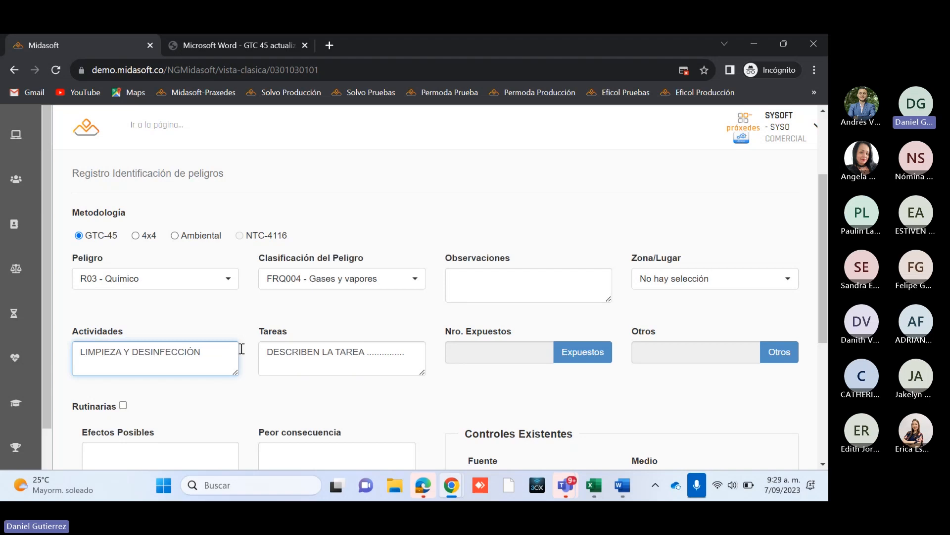
{"action": "left_click_drag", "start_coordinate": [264, 353], "coordinate": [379, 353]}
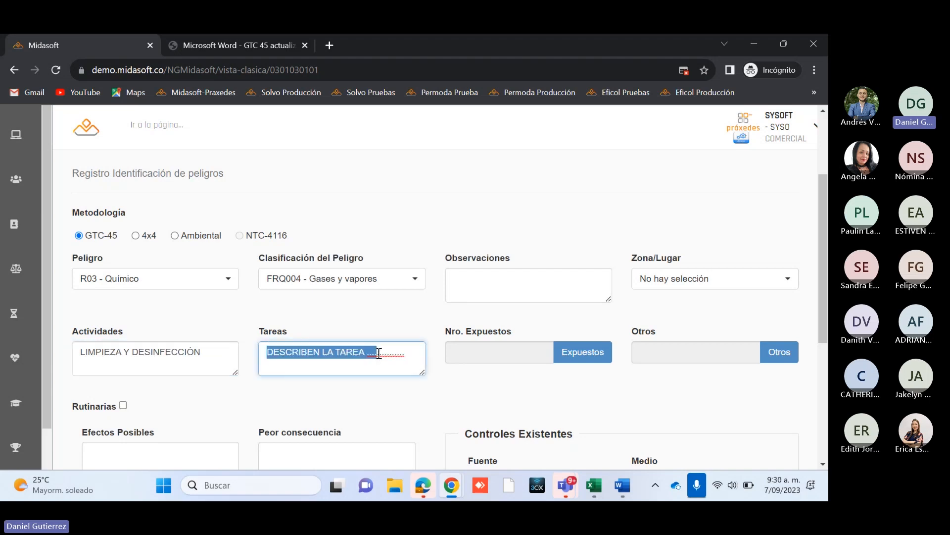
{"action": "left_click", "coordinate": [381, 410]}
{"action": "left_click", "coordinate": [725, 279]}
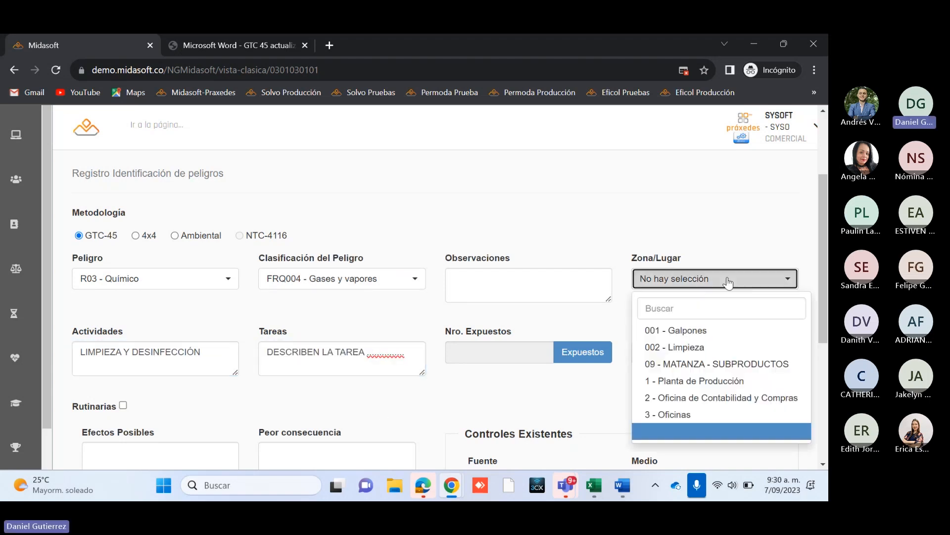
{"action": "left_click_drag", "start_coordinate": [821, 257], "coordinate": [821, 287]}
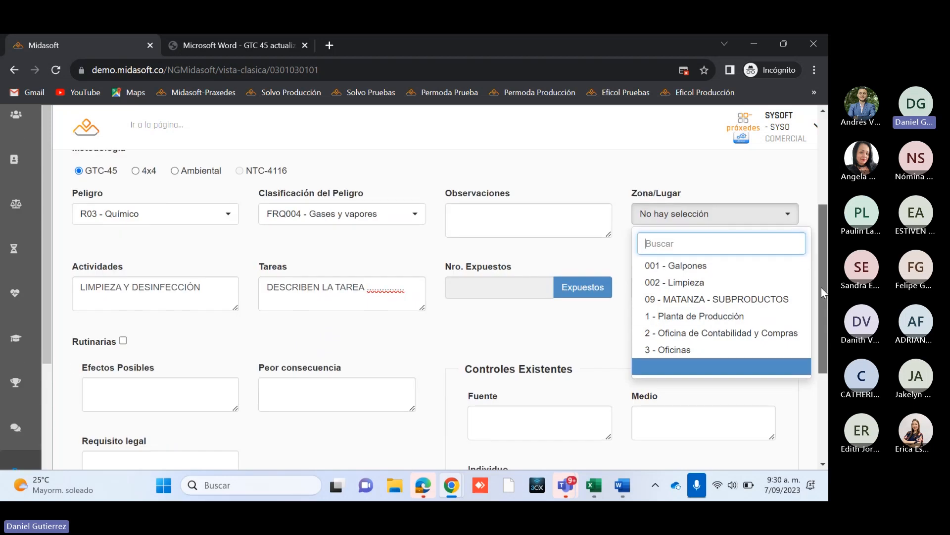
{"action": "left_click", "coordinate": [669, 351]}
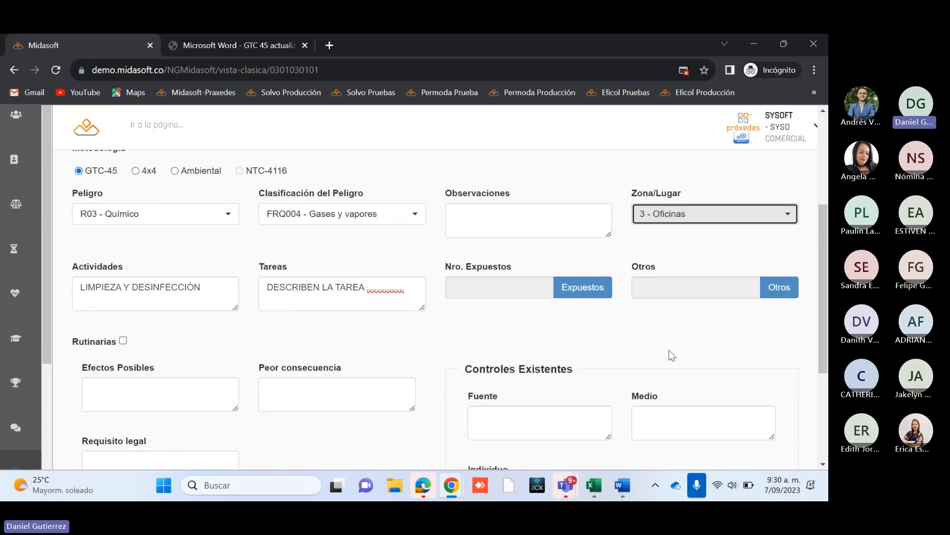
{"action": "left_click", "coordinate": [689, 216]}
{"action": "left_click", "coordinate": [689, 215]}
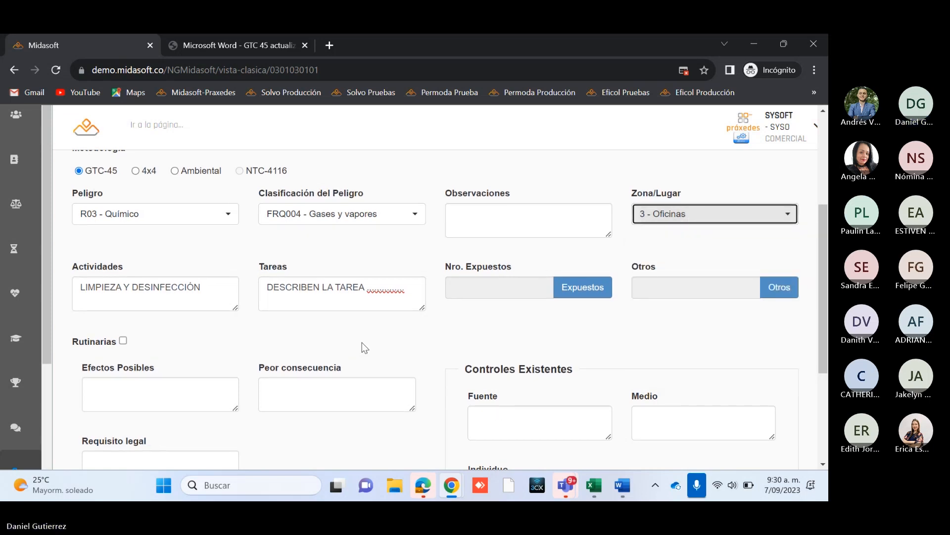
{"action": "scroll", "coordinate": [361, 342], "scroll_direction": "down", "scroll_amount": 1}
{"action": "scroll", "coordinate": [361, 340], "scroll_direction": "up", "scroll_amount": 2}
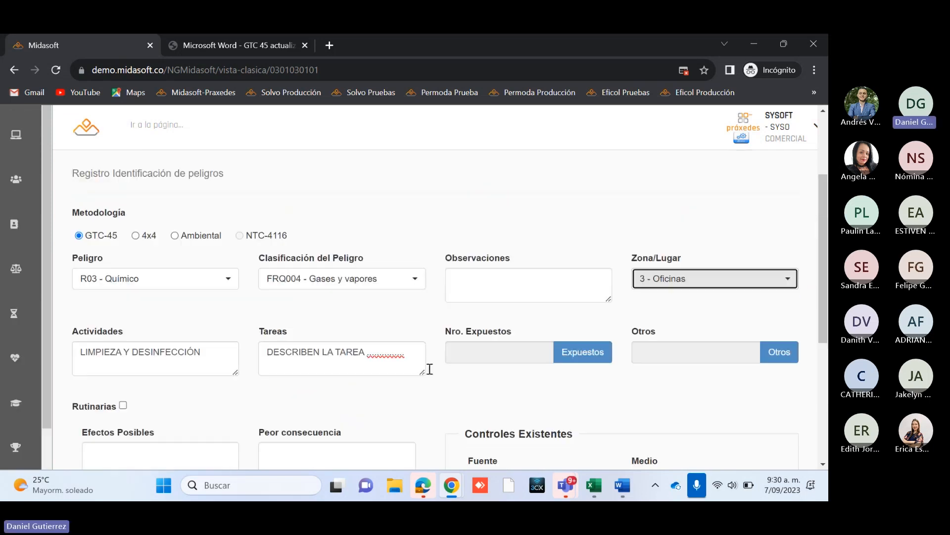
{"action": "left_click", "coordinate": [490, 288]}
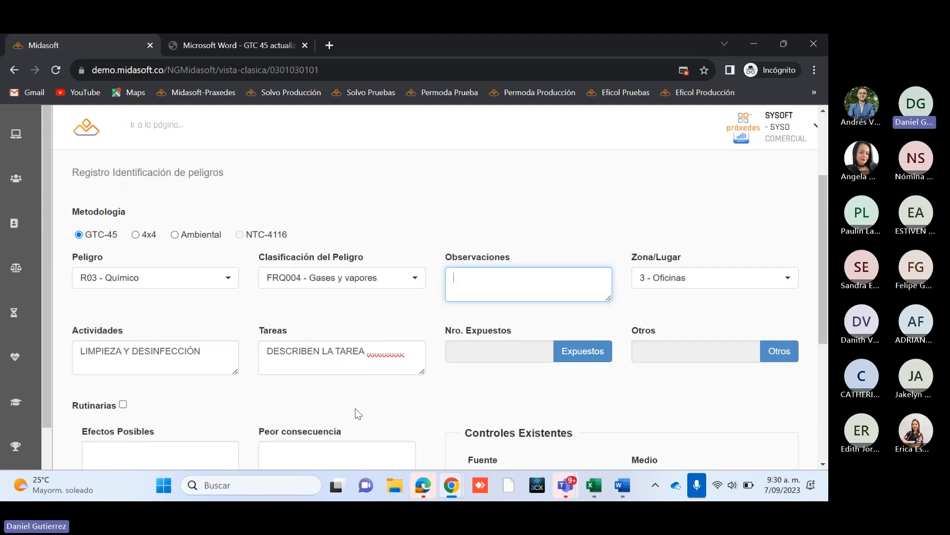
{"action": "scroll", "coordinate": [354, 414], "scroll_direction": "down", "scroll_amount": 5}
{"action": "scroll", "coordinate": [379, 415], "scroll_direction": "up", "scroll_amount": 3}
{"action": "scroll", "coordinate": [378, 412], "scroll_direction": "up", "scroll_amount": 3}
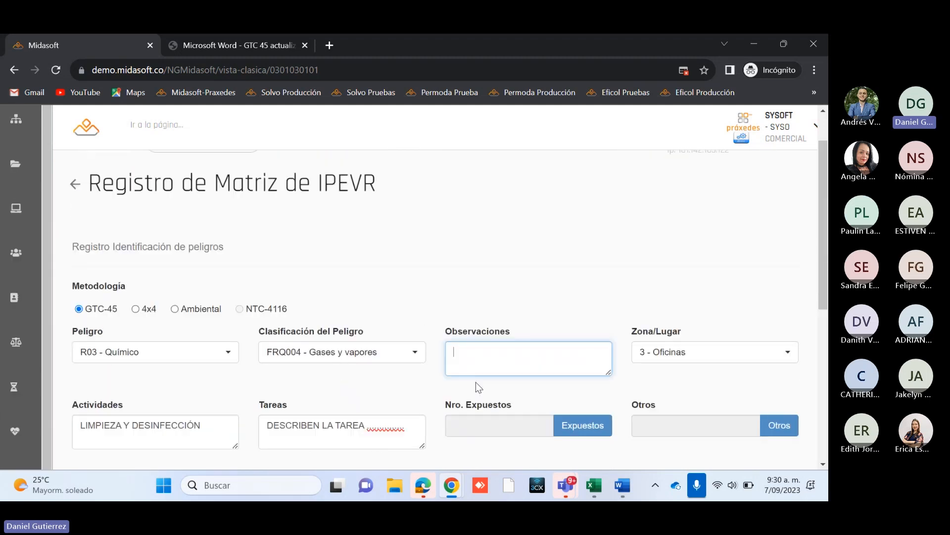
Step: Switch to the Teams meeting, mute and reactivate the microphone, and return to the hazard record in the browser
{"action": "left_click", "coordinate": [574, 481]}
{"action": "left_click", "coordinate": [601, 390]}
{"action": "left_click", "coordinate": [685, 79]}
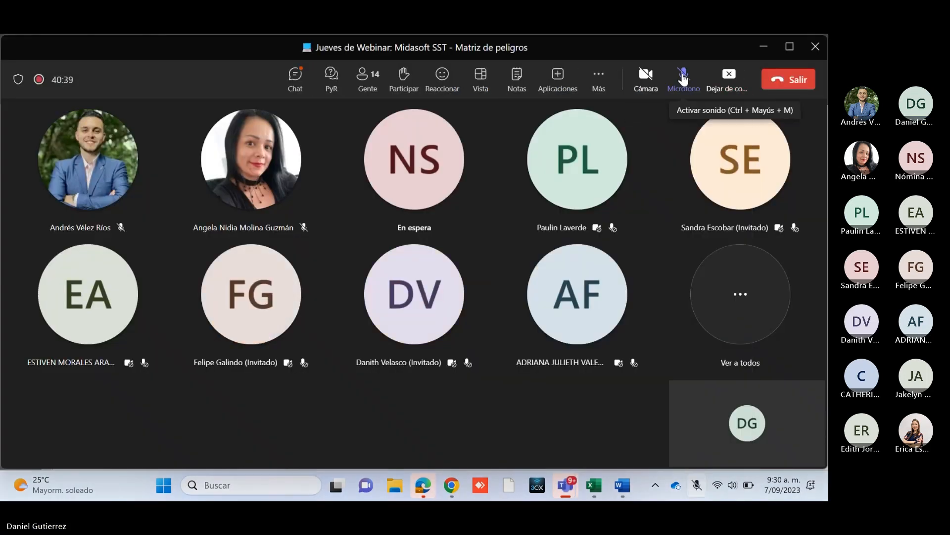
{"action": "left_click", "coordinate": [685, 79]}
{"action": "left_click", "coordinate": [762, 47]}
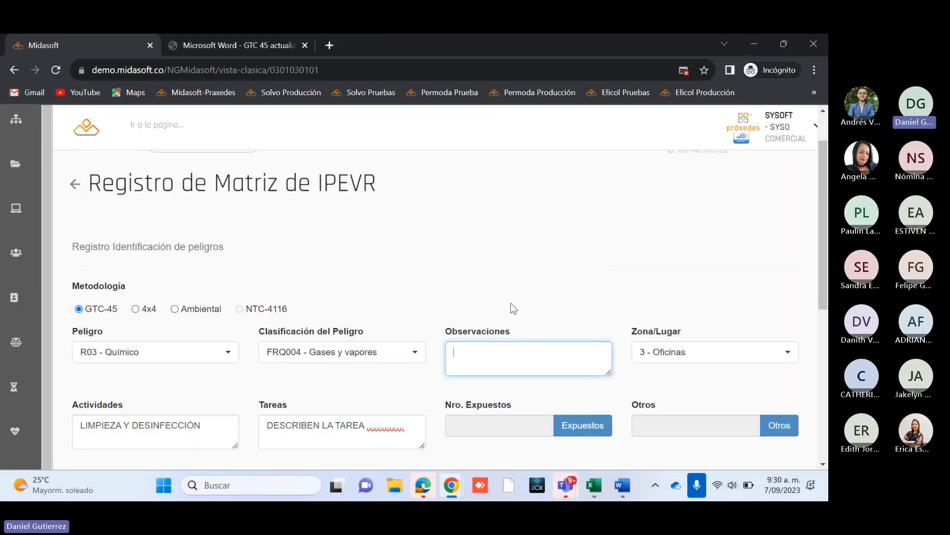
Step: Examine the Consulta de Empleados Expuestos dialog for Nro. Expuestos and close it without selecting any employees
{"action": "scroll", "coordinate": [508, 311], "scroll_direction": "down", "scroll_amount": 3}
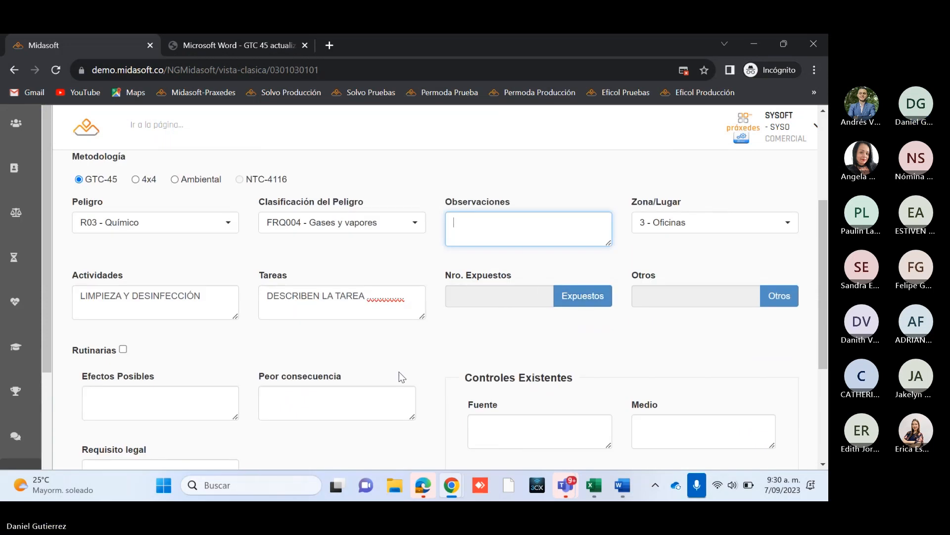
{"action": "scroll", "coordinate": [391, 370], "scroll_direction": "down", "scroll_amount": 1}
{"action": "scroll", "coordinate": [400, 360], "scroll_direction": "up", "scroll_amount": 1}
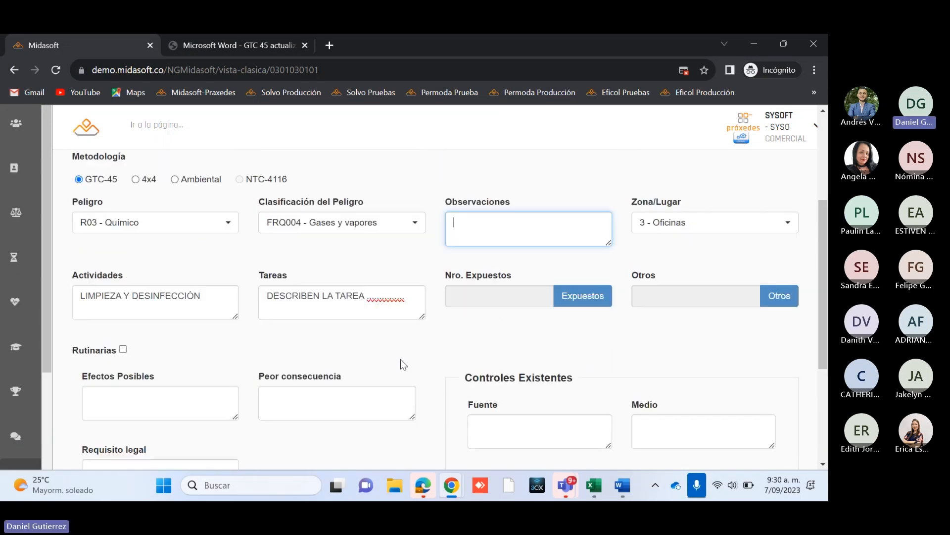
{"action": "left_click", "coordinate": [593, 297]}
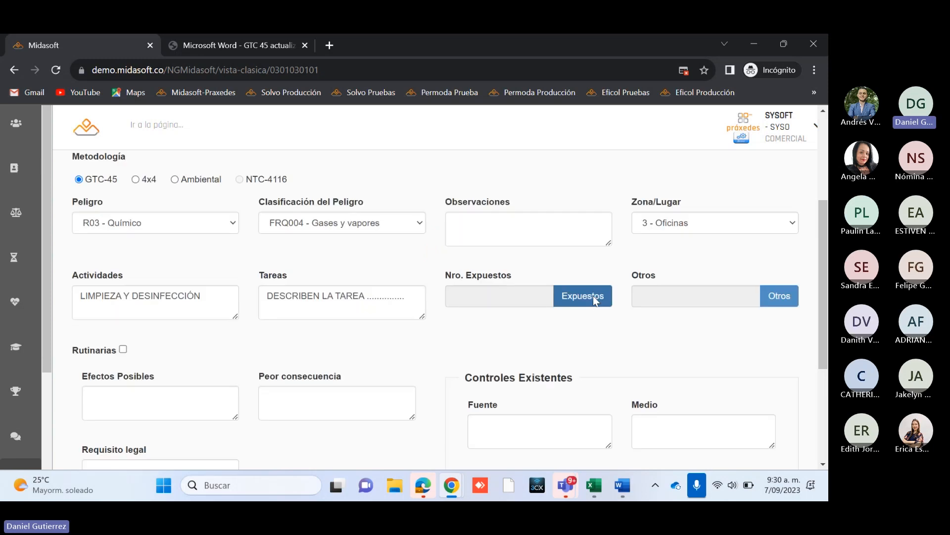
{"action": "scroll", "coordinate": [458, 314], "scroll_direction": "up", "scroll_amount": 3}
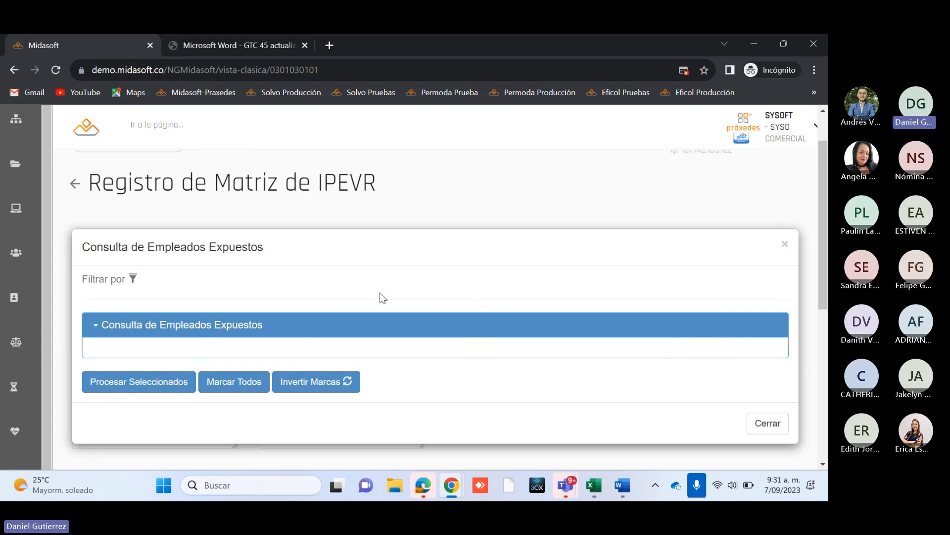
{"action": "left_click", "coordinate": [767, 423]}
{"action": "scroll", "coordinate": [456, 391], "scroll_direction": "down", "scroll_amount": 1}
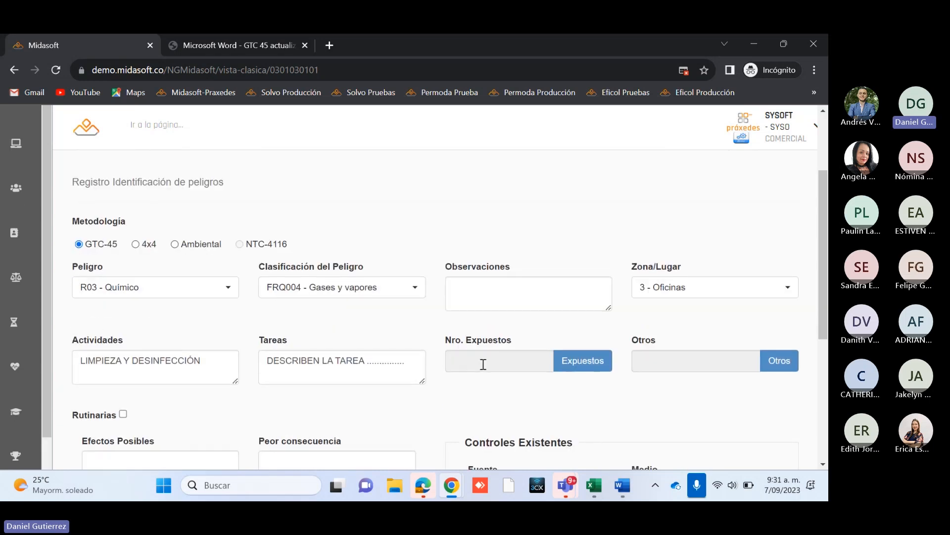
{"action": "scroll", "coordinate": [500, 385], "scroll_direction": "down", "scroll_amount": 1}
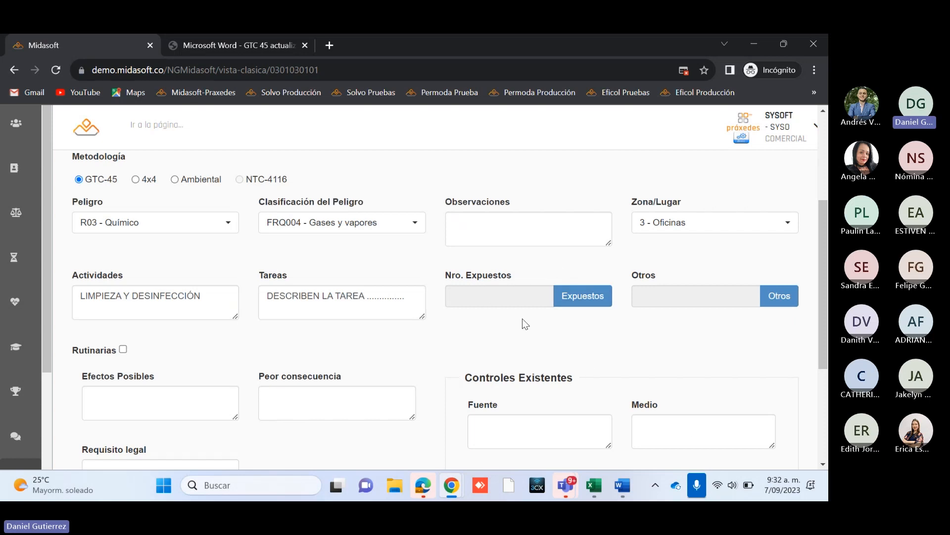
Step: Mark the hazard record's activity as Rutinarias, leaving its Actividades and Tareas texts as entered
{"action": "scroll", "coordinate": [124, 322], "scroll_direction": "down", "scroll_amount": 1}
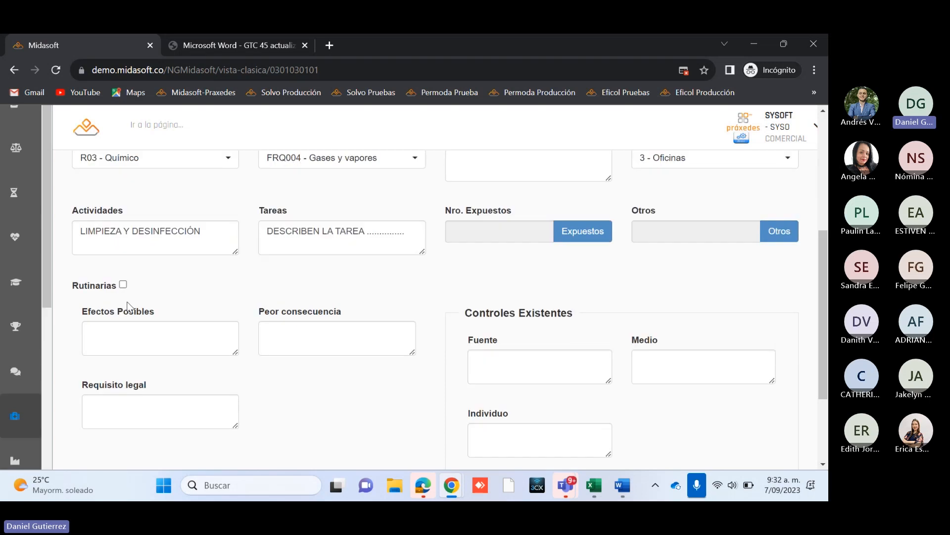
{"action": "left_click", "coordinate": [123, 285]}
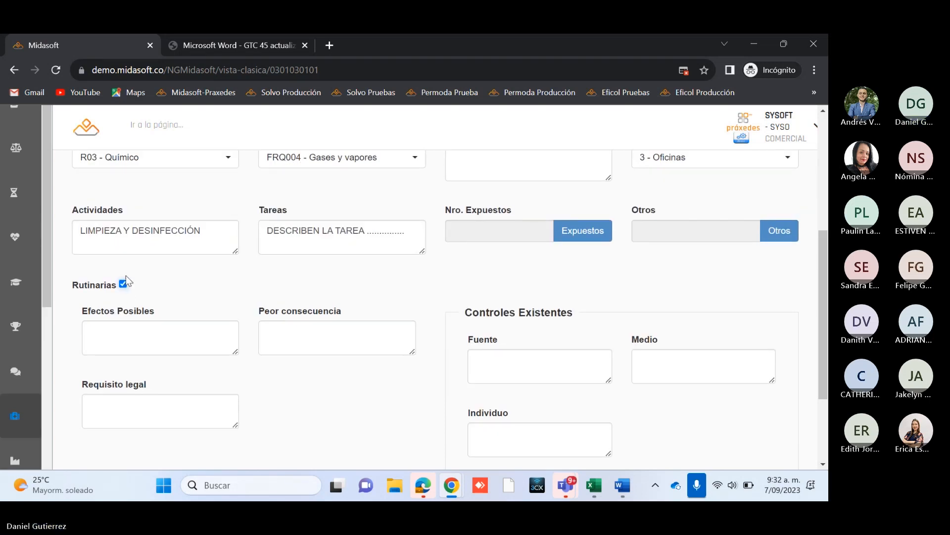
{"action": "scroll", "coordinate": [126, 284], "scroll_direction": "up", "scroll_amount": 2}
{"action": "scroll", "coordinate": [127, 280], "scroll_direction": "down", "scroll_amount": 2}
{"action": "scroll", "coordinate": [513, 237], "scroll_direction": "up", "scroll_amount": 1}
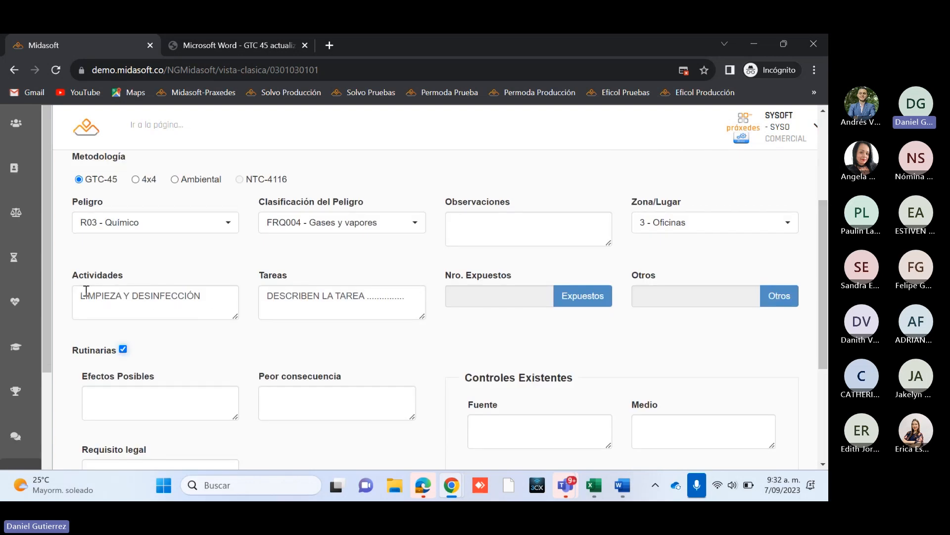
{"action": "left_click", "coordinate": [385, 298]}
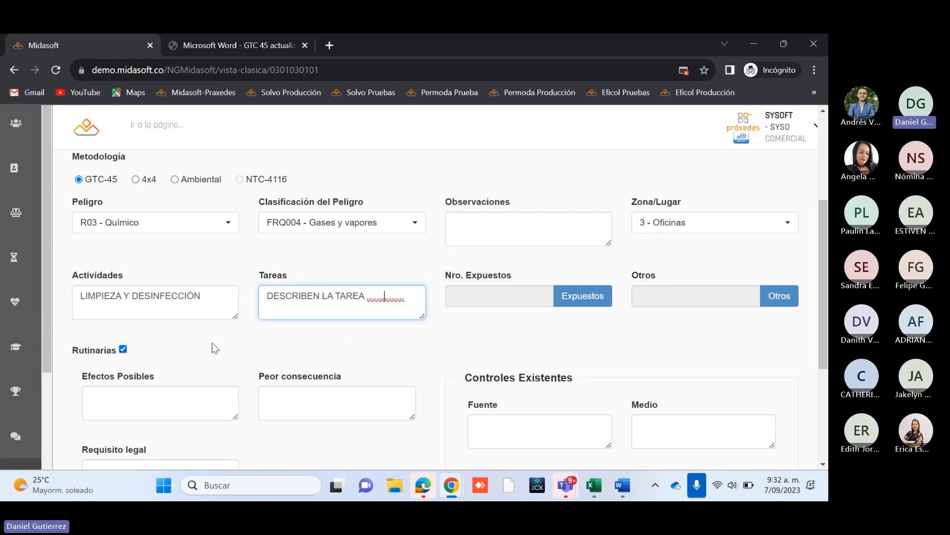
Step: Enter INFECCIONES RESPIRATORIAS as the hazard record's Efectos Posibles, correcting the initial letter to a capital
{"action": "scroll", "coordinate": [219, 340], "scroll_direction": "down", "scroll_amount": 1}
{"action": "scroll", "coordinate": [220, 340], "scroll_direction": "down", "scroll_amount": 1}
{"action": "left_click", "coordinate": [136, 339]}
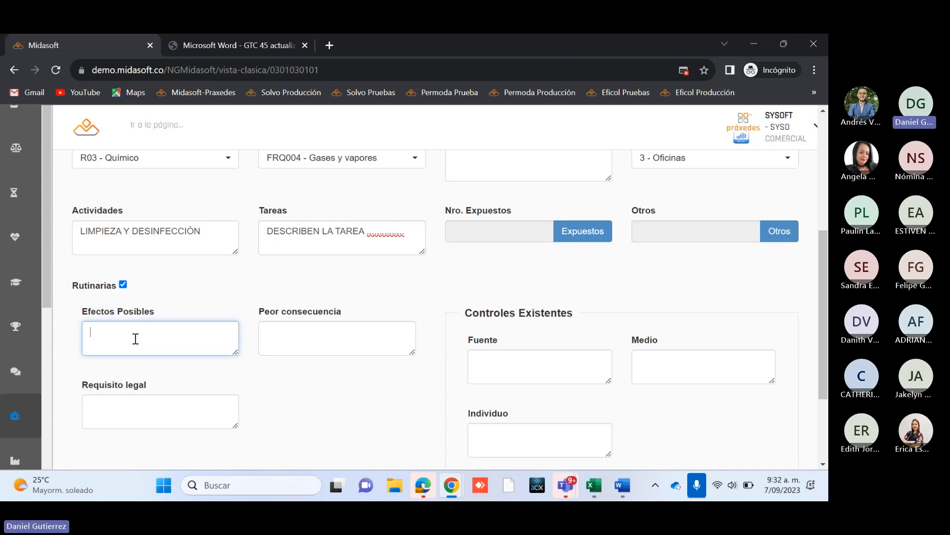
{"action": "scroll", "coordinate": [135, 339], "scroll_direction": "up", "scroll_amount": 3}
{"action": "scroll", "coordinate": [135, 338], "scroll_direction": "down", "scroll_amount": 1}
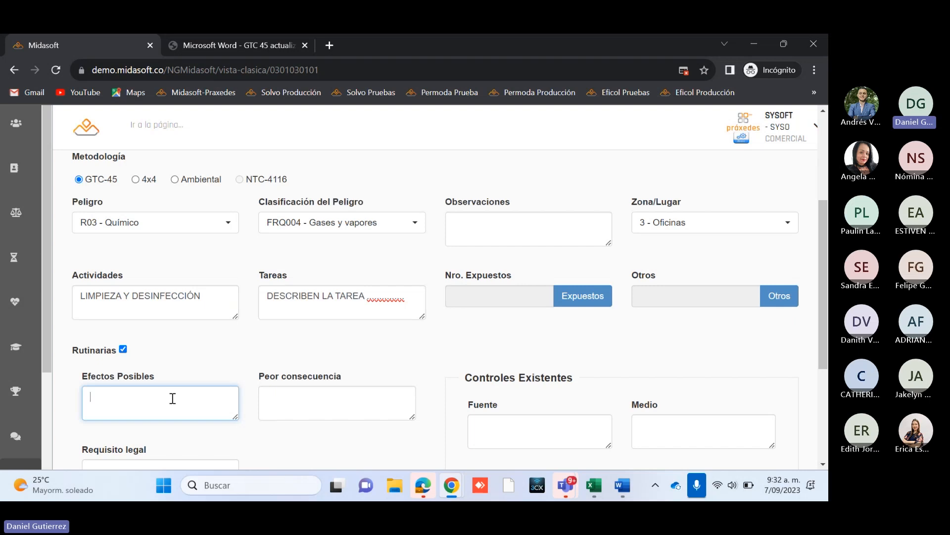
{"action": "type", "text": "iNFECCIONES RE"}
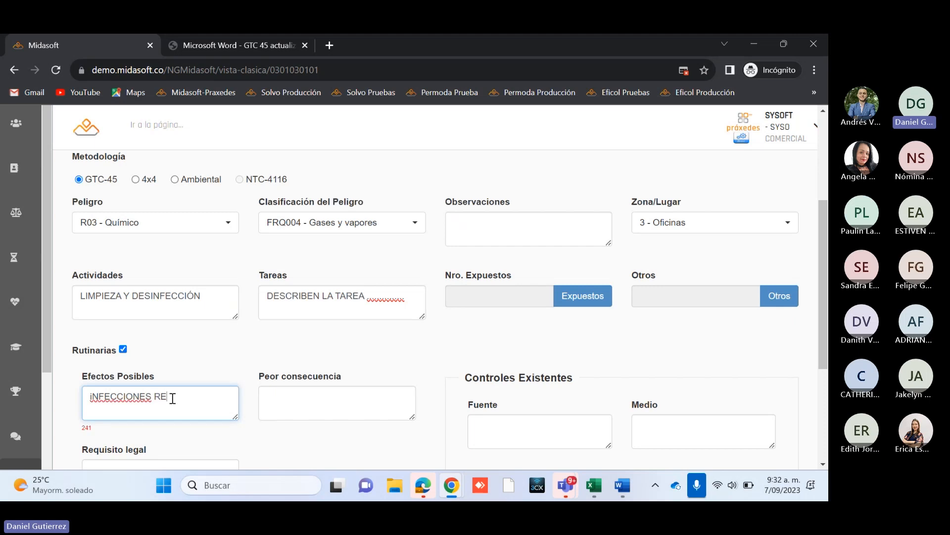
{"action": "type", "text": "SPIRATORIAS"}
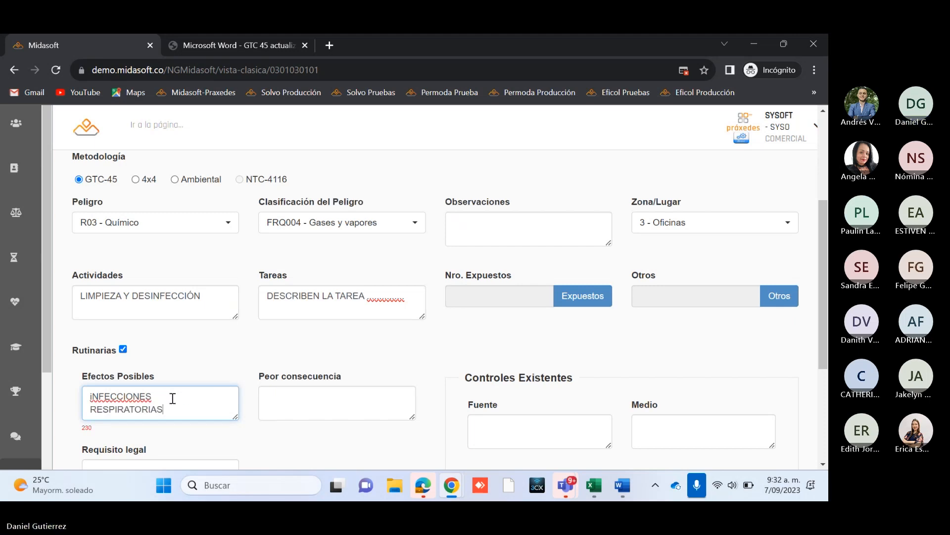
{"action": "left_click", "coordinate": [289, 406]}
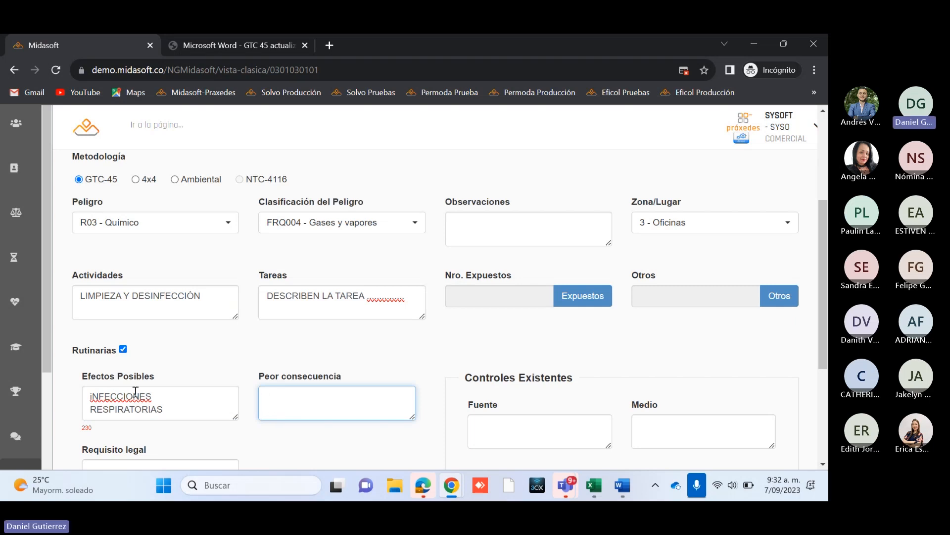
{"action": "left_click", "coordinate": [96, 395]}
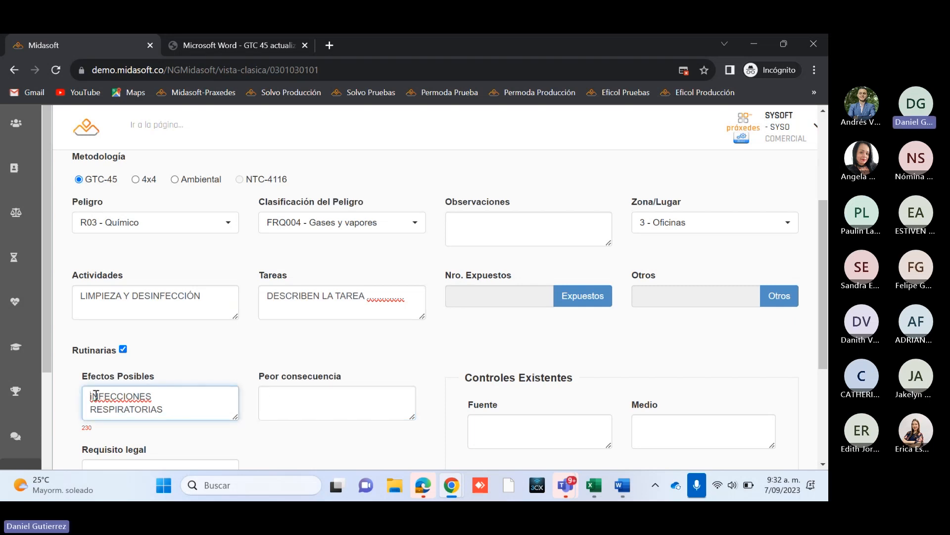
{"action": "key", "text": "BackSpace"}
{"action": "type", "text": "I"}
{"action": "left_click", "coordinate": [340, 396]}
{"action": "left_click", "coordinate": [185, 406]}
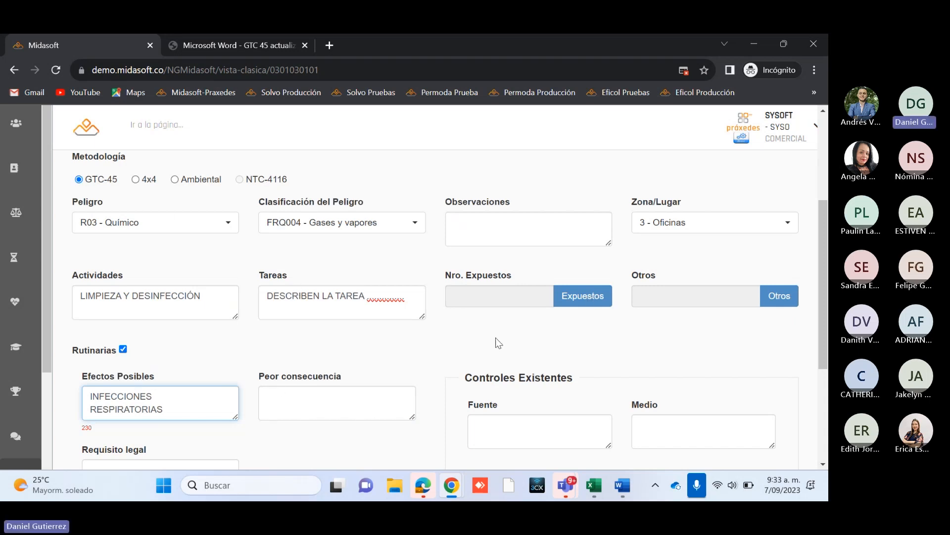
Step: Enter CANCER... as the hazard record's Peor consecuencia
{"action": "left_click", "coordinate": [282, 395]}
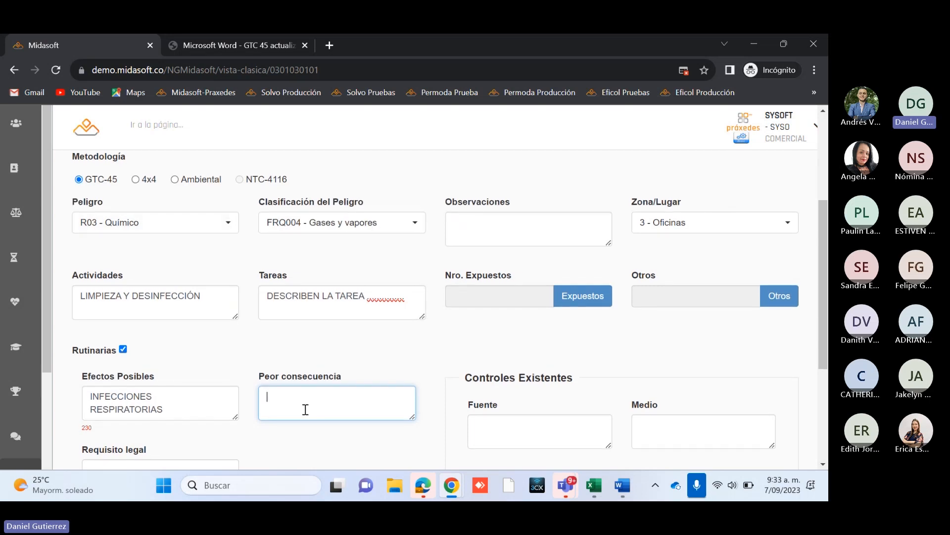
{"action": "type", "text": "CANCER"}
{"action": "type", "text": "-"}
{"action": "scroll", "coordinate": [409, 381], "scroll_direction": "down", "scroll_amount": 4}
{"action": "key", "text": "BackSpace"}
{"action": "type", "text": "..."}
{"action": "scroll", "coordinate": [409, 384], "scroll_direction": "up", "scroll_amount": 4}
{"action": "mouse_move", "coordinate": [824, 274]}
{"action": "left_mouse_down"}
{"action": "mouse_move", "coordinate": [826, 309]}
{"action": "mouse_move", "coordinate": [828, 268]}
{"action": "mouse_move", "coordinate": [828, 279]}
{"action": "left_mouse_up"}
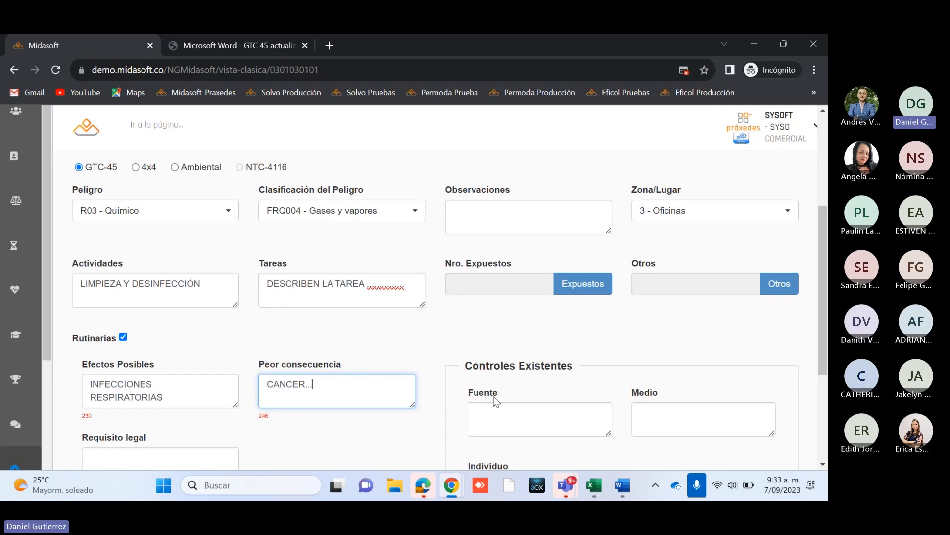
Step: Enter LEY- RES - DEC as the hazard record's Requisito legal
{"action": "scroll", "coordinate": [494, 396], "scroll_direction": "down", "scroll_amount": 1}
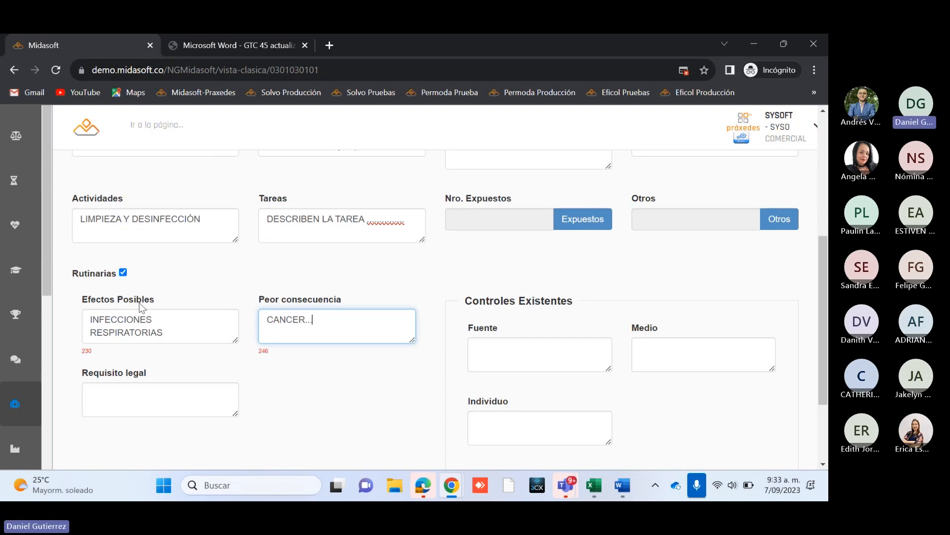
{"action": "left_click", "coordinate": [159, 401]}
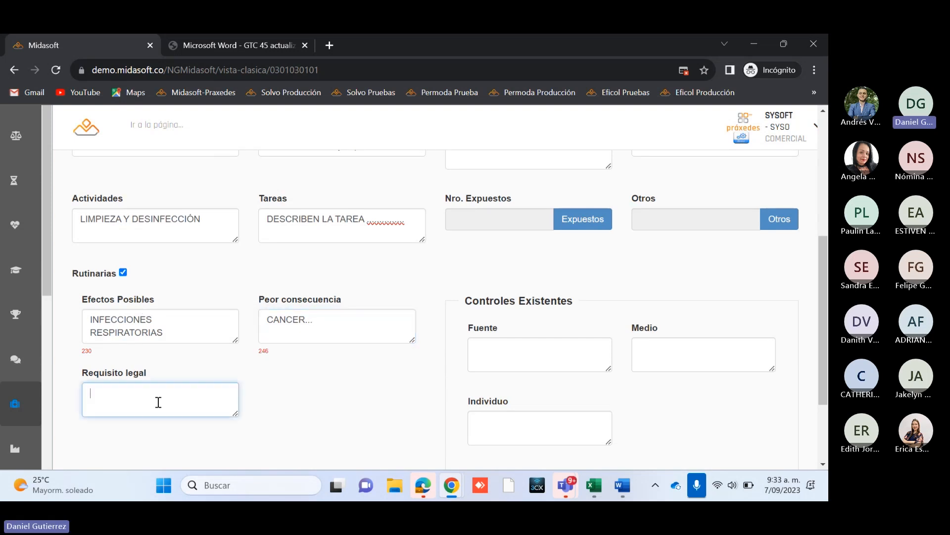
{"action": "scroll", "coordinate": [159, 402], "scroll_direction": "up", "scroll_amount": 1}
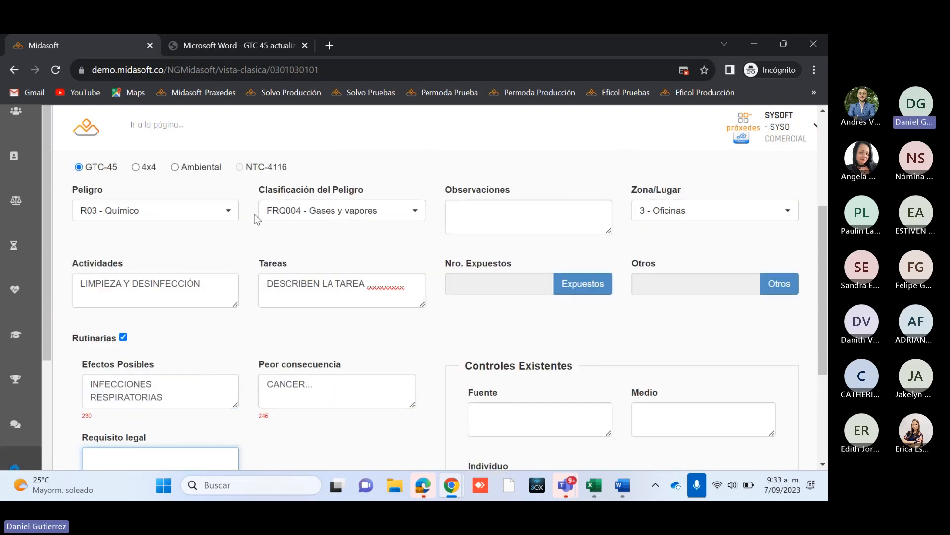
{"action": "scroll", "coordinate": [121, 443], "scroll_direction": "down", "scroll_amount": 2}
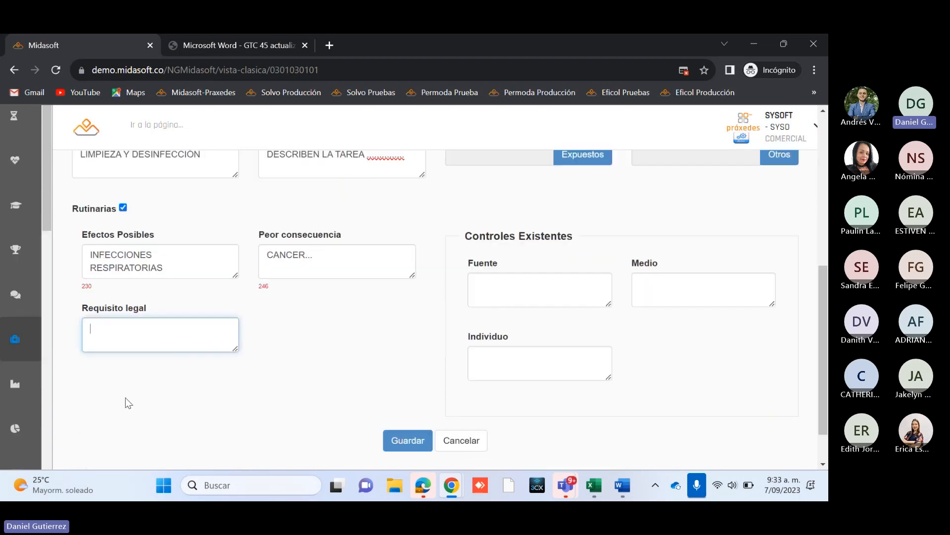
{"action": "type", "text": "LEY- RES - DEC"}
{"action": "scroll", "coordinate": [174, 360], "scroll_direction": "up", "scroll_amount": 2}
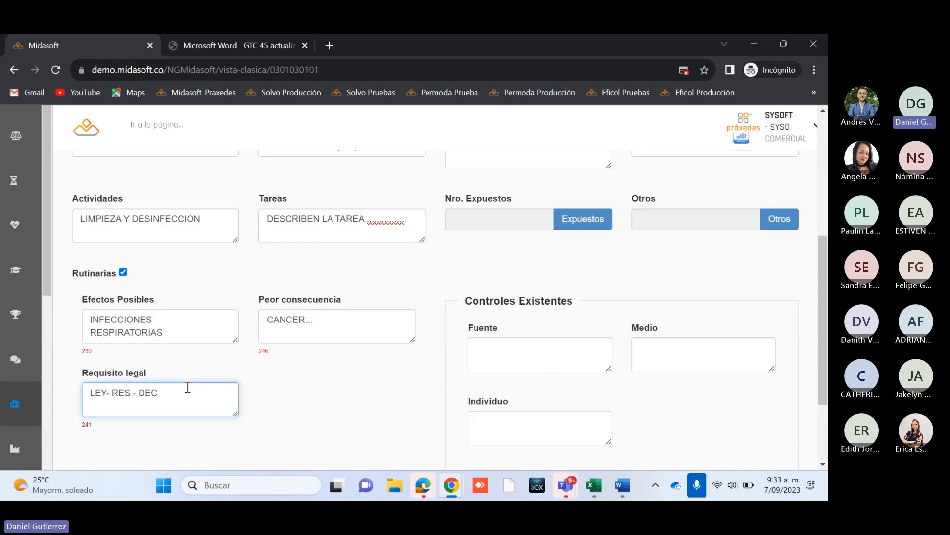
{"action": "scroll", "coordinate": [178, 424], "scroll_direction": "down", "scroll_amount": 1}
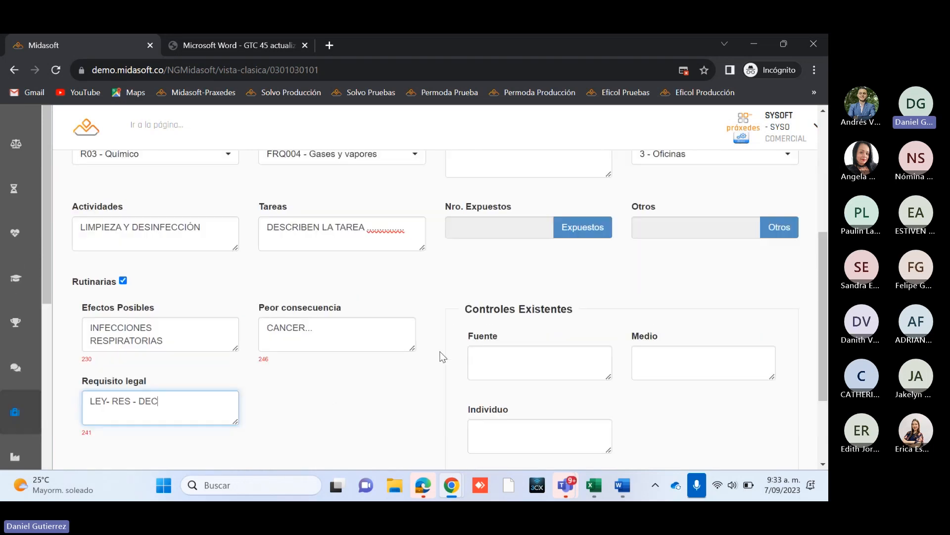
Step: Enter NA for both Fuente and Medio under the hazard record's Controles Existentes
{"action": "left_click", "coordinate": [568, 358]}
{"action": "scroll", "coordinate": [568, 358], "scroll_direction": "up", "scroll_amount": 2}
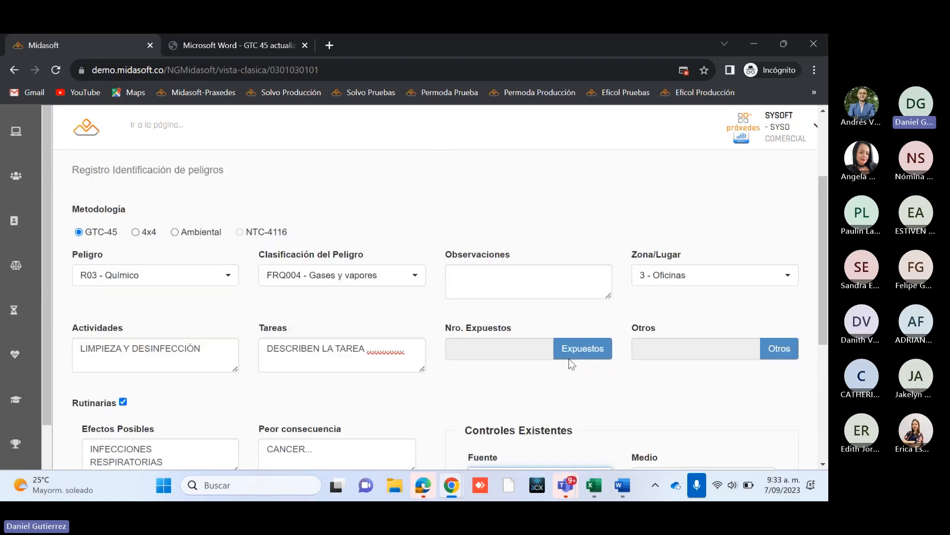
{"action": "scroll", "coordinate": [519, 401], "scroll_direction": "down", "scroll_amount": 1}
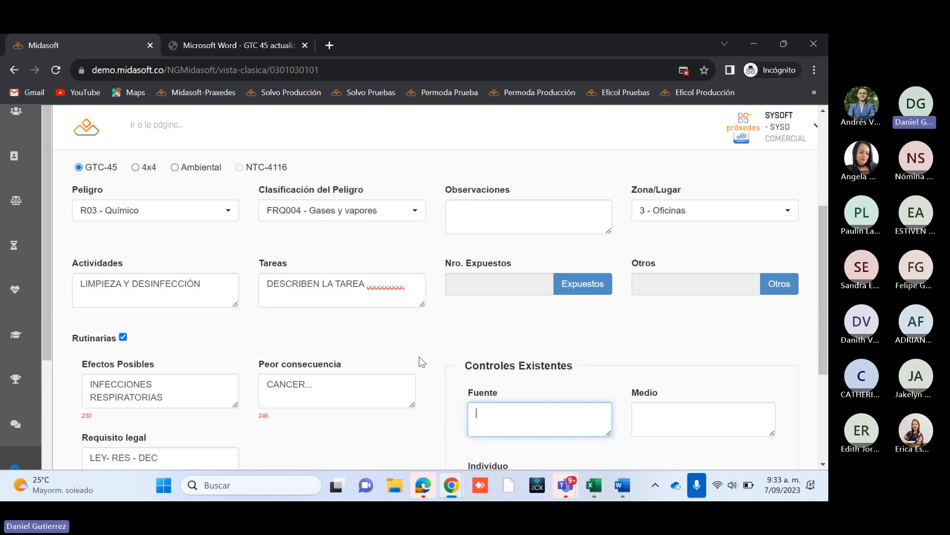
{"action": "scroll", "coordinate": [452, 358], "scroll_direction": "down", "scroll_amount": 3}
{"action": "scroll", "coordinate": [509, 311], "scroll_direction": "up", "scroll_amount": 2}
{"action": "scroll", "coordinate": [510, 311], "scroll_direction": "up", "scroll_amount": 1}
{"action": "scroll", "coordinate": [462, 310], "scroll_direction": "down", "scroll_amount": 1}
{"action": "scroll", "coordinate": [461, 312], "scroll_direction": "up", "scroll_amount": 1}
{"action": "scroll", "coordinate": [461, 311], "scroll_direction": "down", "scroll_amount": 1}
{"action": "scroll", "coordinate": [365, 309], "scroll_direction": "up", "scroll_amount": 1}
{"action": "scroll", "coordinate": [490, 370], "scroll_direction": "down", "scroll_amount": 2}
{"action": "scroll", "coordinate": [490, 368], "scroll_direction": "up", "scroll_amount": 2}
{"action": "scroll", "coordinate": [492, 367], "scroll_direction": "down", "scroll_amount": 2}
{"action": "key", "text": "Caps_Lock"}
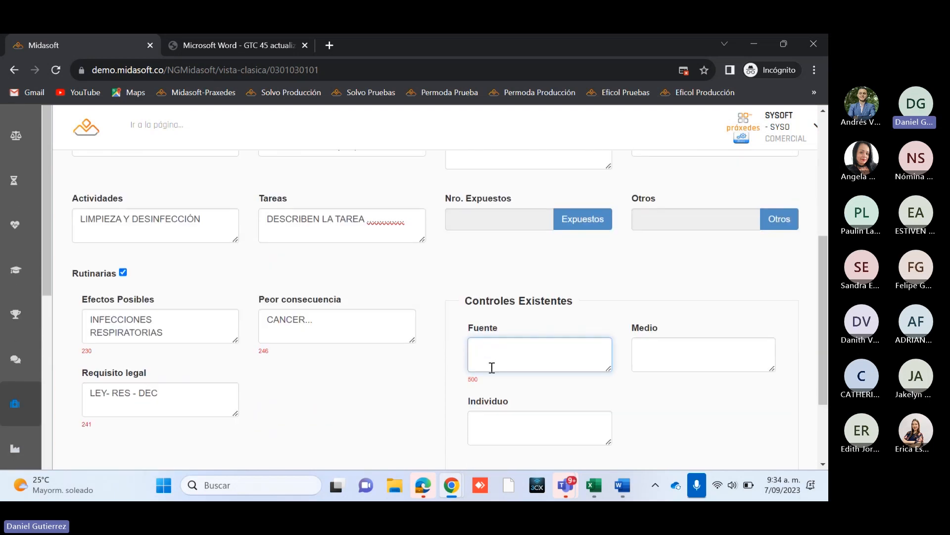
{"action": "type", "text": "NA"}
{"action": "scroll", "coordinate": [705, 382], "scroll_direction": "up", "scroll_amount": 1}
{"action": "scroll", "coordinate": [705, 381], "scroll_direction": "down", "scroll_amount": 1}
{"action": "left_click", "coordinate": [683, 359]}
{"action": "type", "text": "NA"}
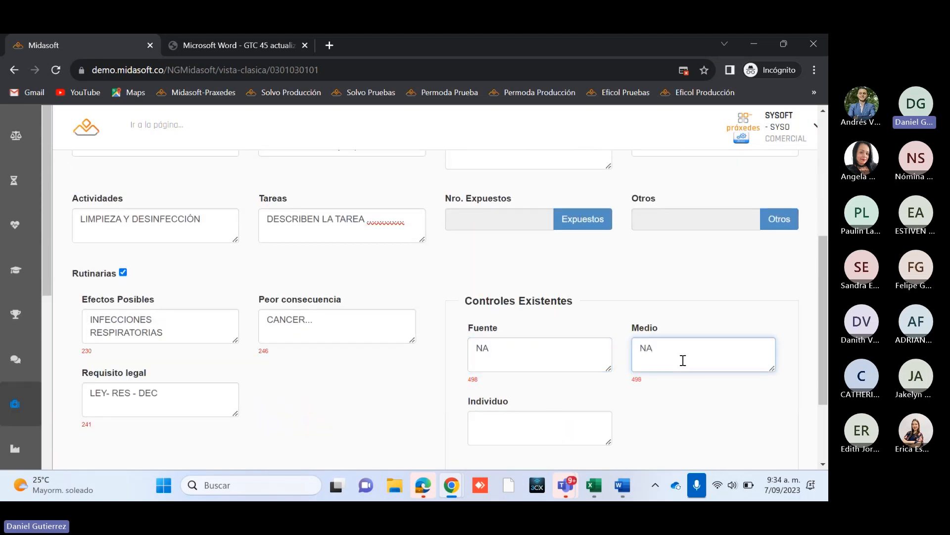
Step: Enter TAPABOCAS DESECHABLE as the Individuo control under Controles Existentes
{"action": "left_click", "coordinate": [509, 428]}
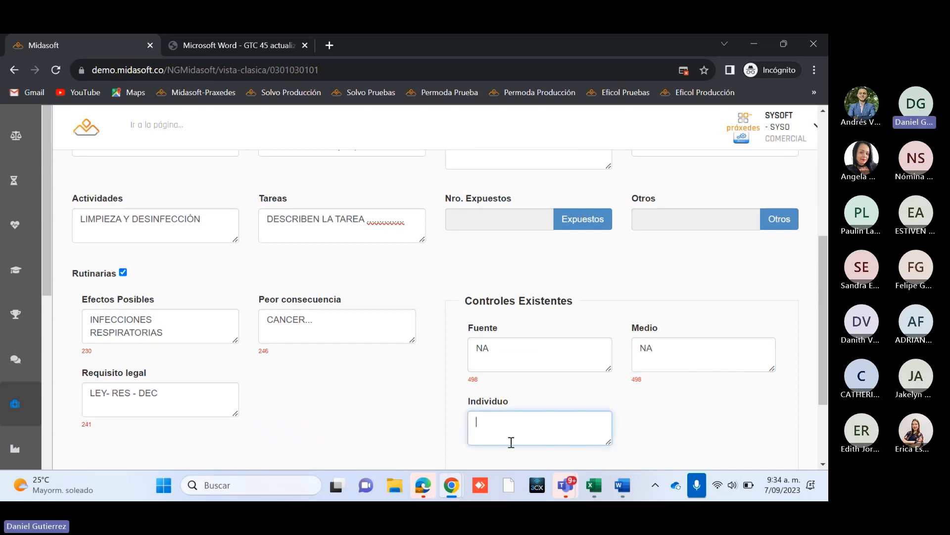
{"action": "scroll", "coordinate": [431, 394], "scroll_direction": "up", "scroll_amount": 3}
{"action": "scroll", "coordinate": [442, 387], "scroll_direction": "down", "scroll_amount": 3}
{"action": "type", "text": "TAPABOCAS DESEC"}
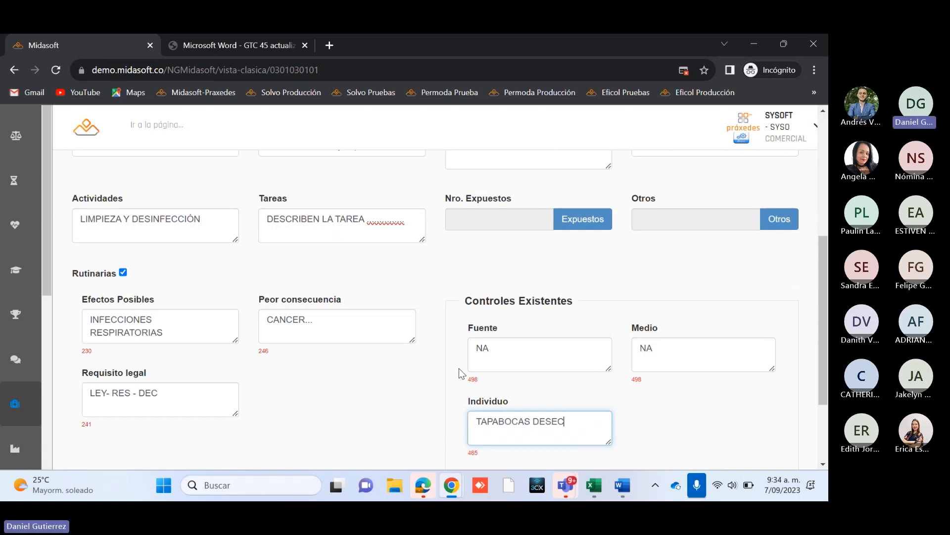
{"action": "type", "text": "HABLE"}
Step: Review the filled-in hazard record from Metodología and Peligro down to Controles Existentes
{"action": "scroll", "coordinate": [488, 335], "scroll_direction": "up", "scroll_amount": 3}
{"action": "scroll", "coordinate": [488, 335], "scroll_direction": "down", "scroll_amount": 3}
{"action": "scroll", "coordinate": [371, 386], "scroll_direction": "down", "scroll_amount": 2}
{"action": "scroll", "coordinate": [369, 381], "scroll_direction": "up", "scroll_amount": 2}
{"action": "scroll", "coordinate": [597, 312], "scroll_direction": "down", "scroll_amount": 1}
{"action": "scroll", "coordinate": [451, 390], "scroll_direction": "up", "scroll_amount": 1}
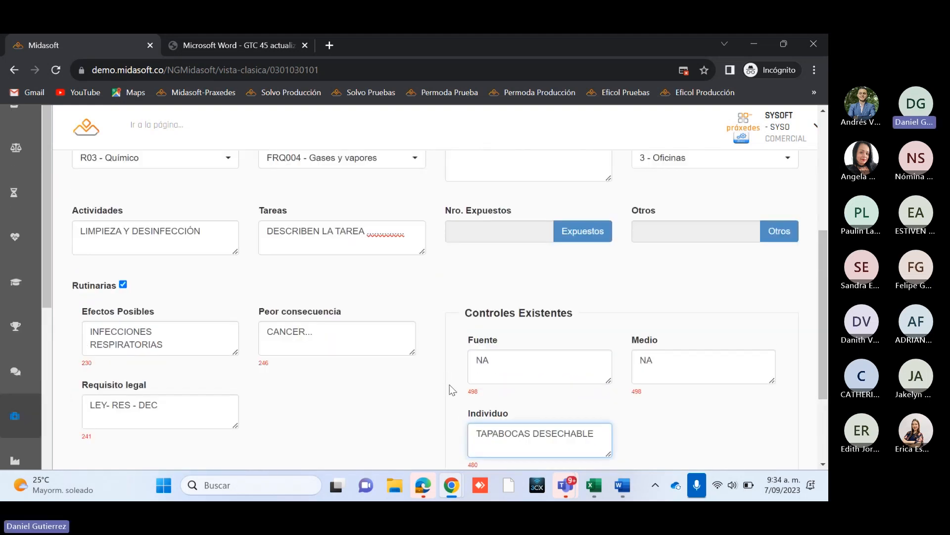
{"action": "scroll", "coordinate": [420, 377], "scroll_direction": "up", "scroll_amount": 2}
{"action": "scroll", "coordinate": [338, 346], "scroll_direction": "down", "scroll_amount": 1}
{"action": "scroll", "coordinate": [596, 408], "scroll_direction": "down", "scroll_amount": 2}
{"action": "scroll", "coordinate": [589, 401], "scroll_direction": "down", "scroll_amount": 3}
{"action": "scroll", "coordinate": [503, 397], "scroll_direction": "up", "scroll_amount": 2}
{"action": "scroll", "coordinate": [359, 349], "scroll_direction": "up", "scroll_amount": 3}
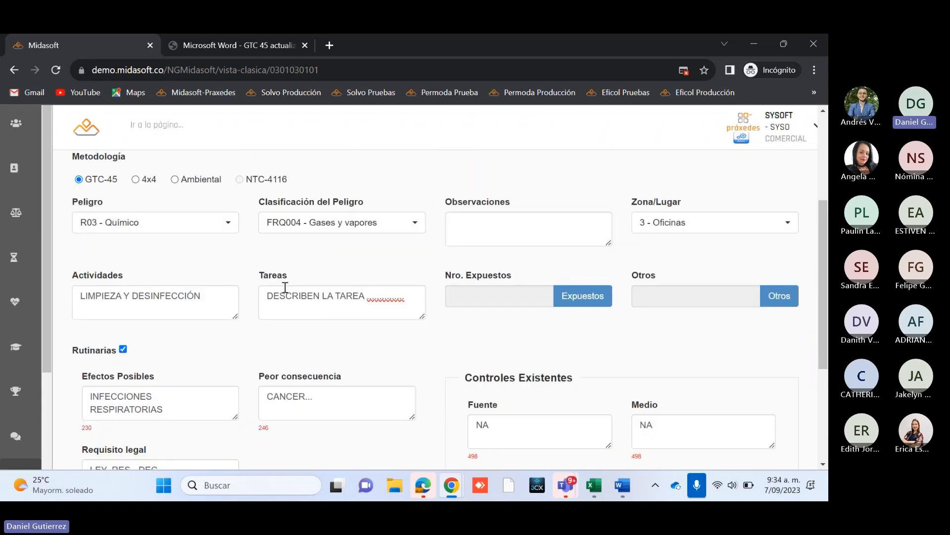
Step: Save the hazard record and close the dialog that follows
{"action": "scroll", "coordinate": [498, 339], "scroll_direction": "down", "scroll_amount": 4}
{"action": "left_click", "coordinate": [405, 387]}
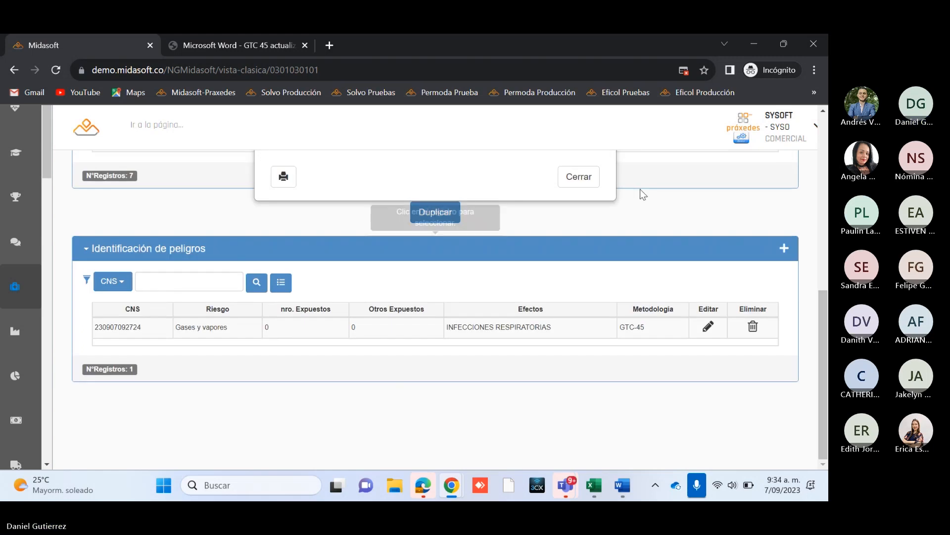
{"action": "left_click", "coordinate": [593, 185]}
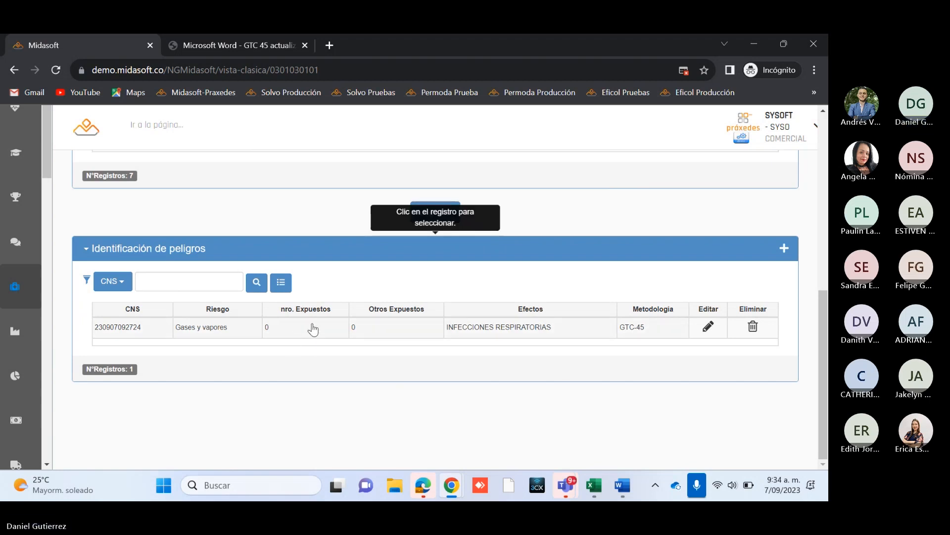
Step: Select the Gases y vapores hazard under Identificación de peligros and start a new Evaluación y valoración del riesgo record for it
{"action": "left_click", "coordinate": [484, 335]}
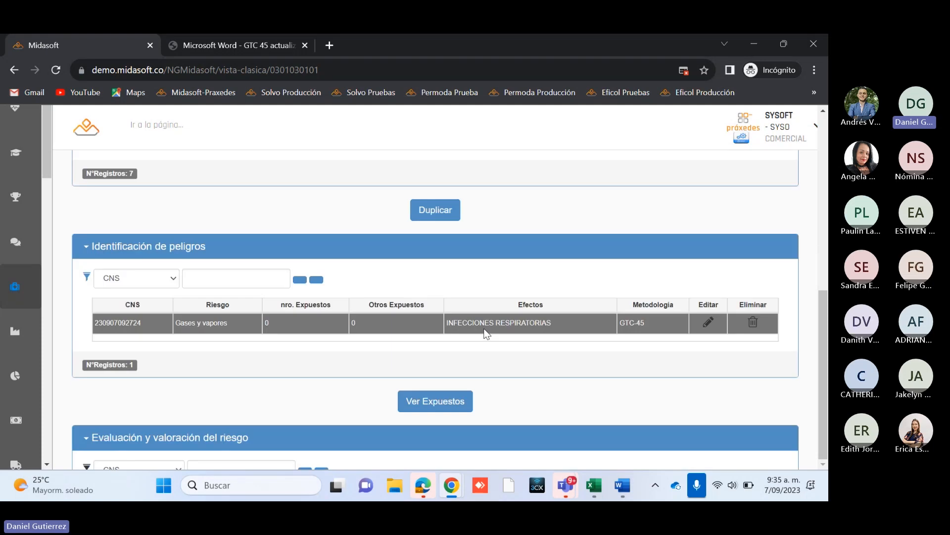
{"action": "left_click_drag", "start_coordinate": [826, 304], "coordinate": [818, 349]}
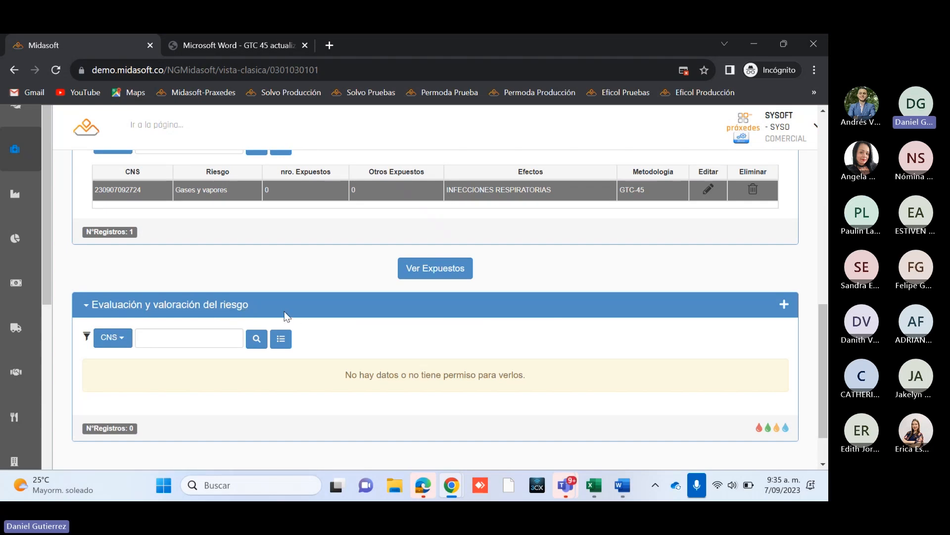
{"action": "left_click", "coordinate": [785, 305]}
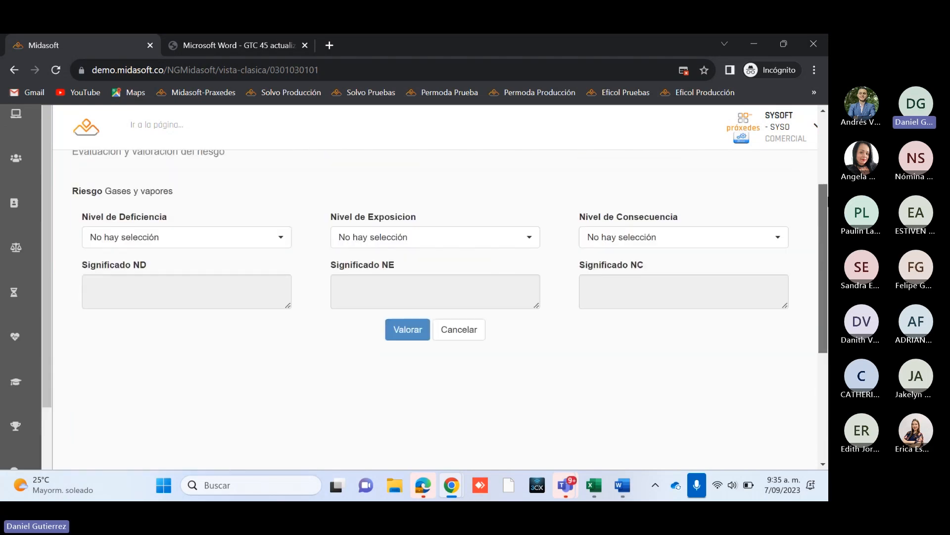
{"action": "left_click_drag", "start_coordinate": [827, 199], "coordinate": [827, 186]}
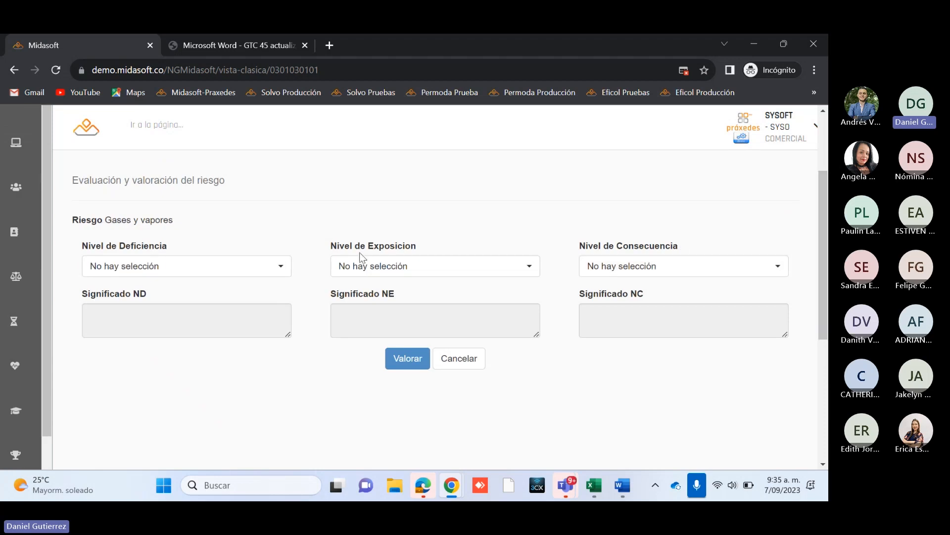
{"action": "scroll", "coordinate": [295, 390], "scroll_direction": "up", "scroll_amount": 1}
{"action": "scroll", "coordinate": [299, 376], "scroll_direction": "down", "scroll_amount": 1}
{"action": "scroll", "coordinate": [300, 373], "scroll_direction": "up", "scroll_amount": 1}
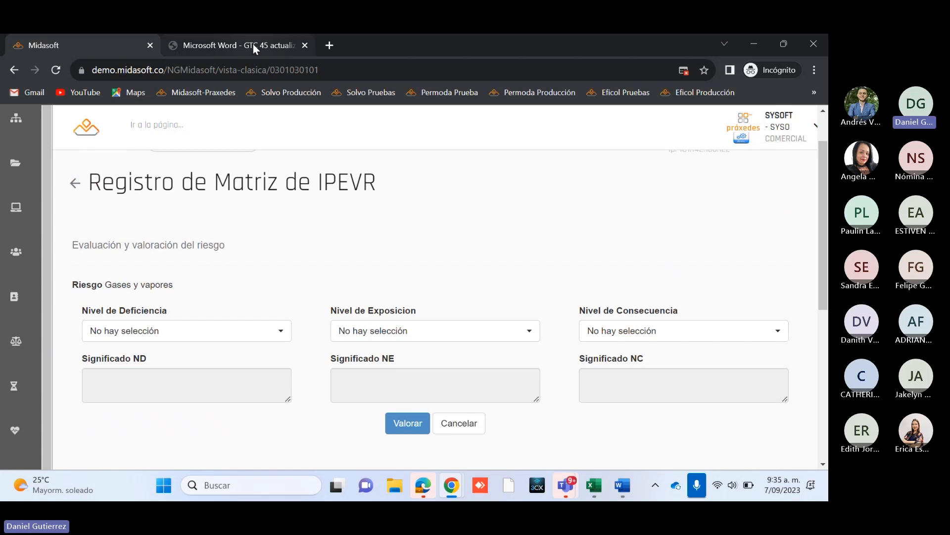
{"action": "mouse_move", "coordinate": [253, 43]}
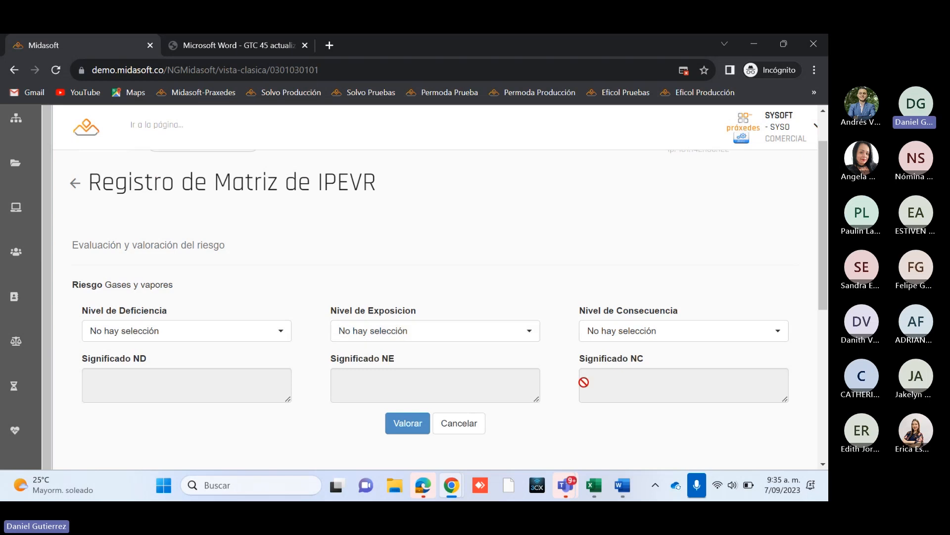
{"action": "scroll", "coordinate": [557, 414], "scroll_direction": "down", "scroll_amount": 1}
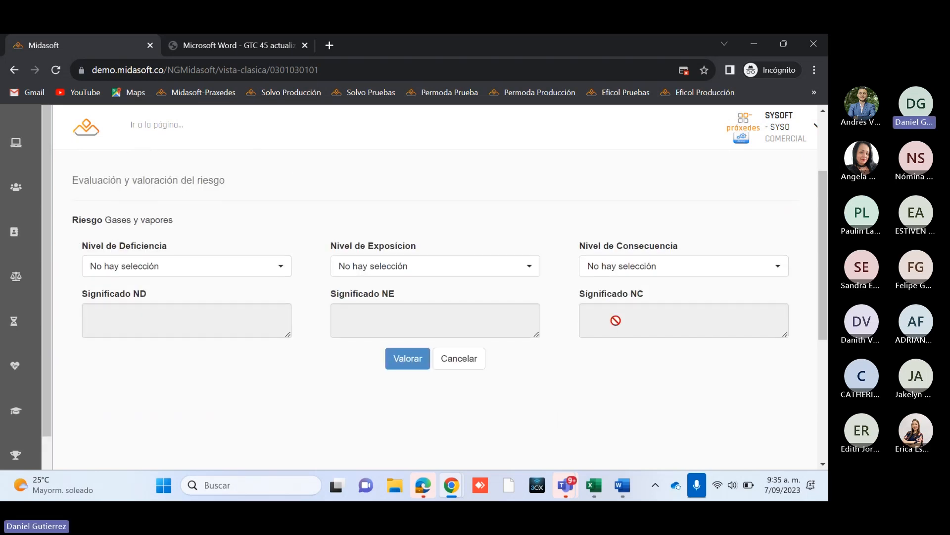
{"action": "scroll", "coordinate": [346, 198], "scroll_direction": "up", "scroll_amount": 1}
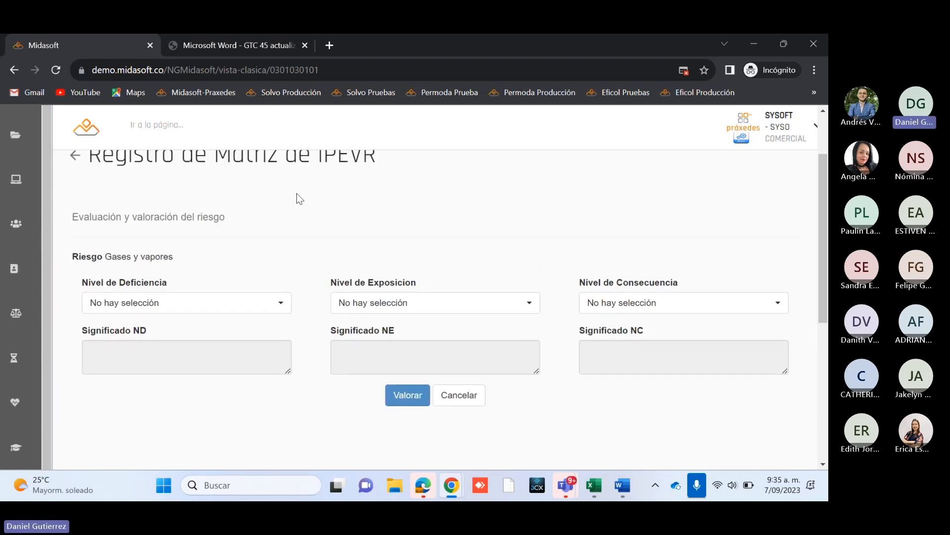
{"action": "scroll", "coordinate": [317, 386], "scroll_direction": "down", "scroll_amount": 2}
{"action": "scroll", "coordinate": [322, 372], "scroll_direction": "up", "scroll_amount": 3}
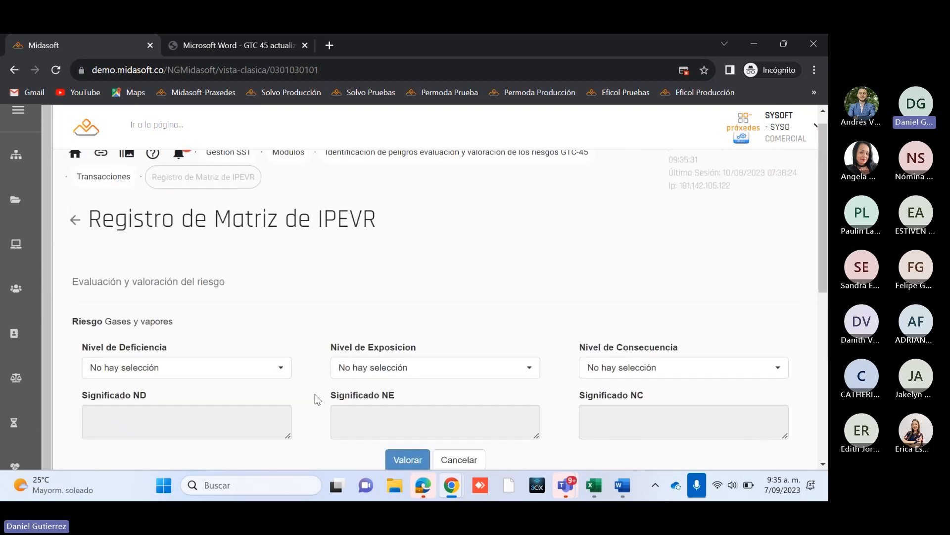
{"action": "scroll", "coordinate": [273, 332], "scroll_direction": "down", "scroll_amount": 1}
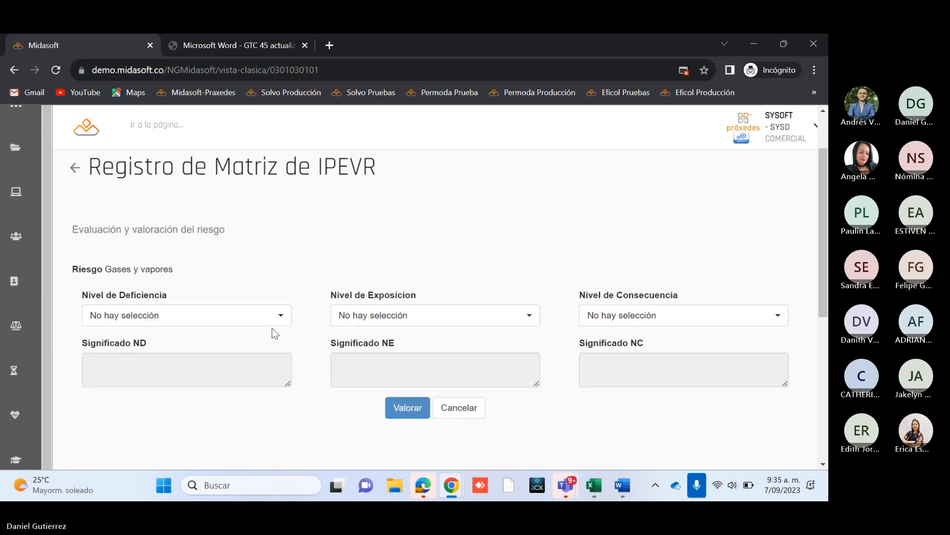
{"action": "scroll", "coordinate": [272, 328], "scroll_direction": "up", "scroll_amount": 1}
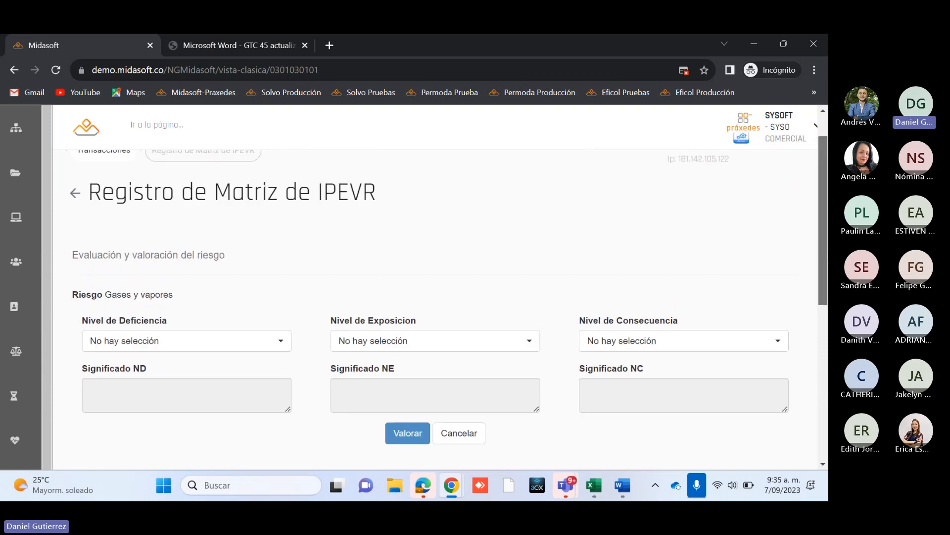
Step: Choose 2 - Medio (M) as the Nivel de Deficiencia and enlarge the Significado ND box to read its full text
{"action": "left_click", "coordinate": [255, 341]}
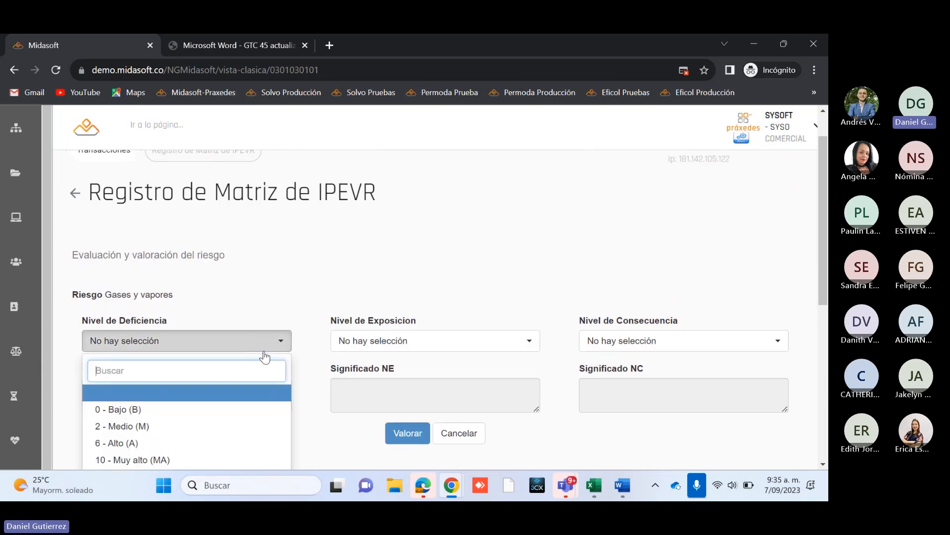
{"action": "scroll", "coordinate": [363, 355], "scroll_direction": "down", "scroll_amount": 2}
{"action": "scroll", "coordinate": [359, 361], "scroll_direction": "up", "scroll_amount": 1}
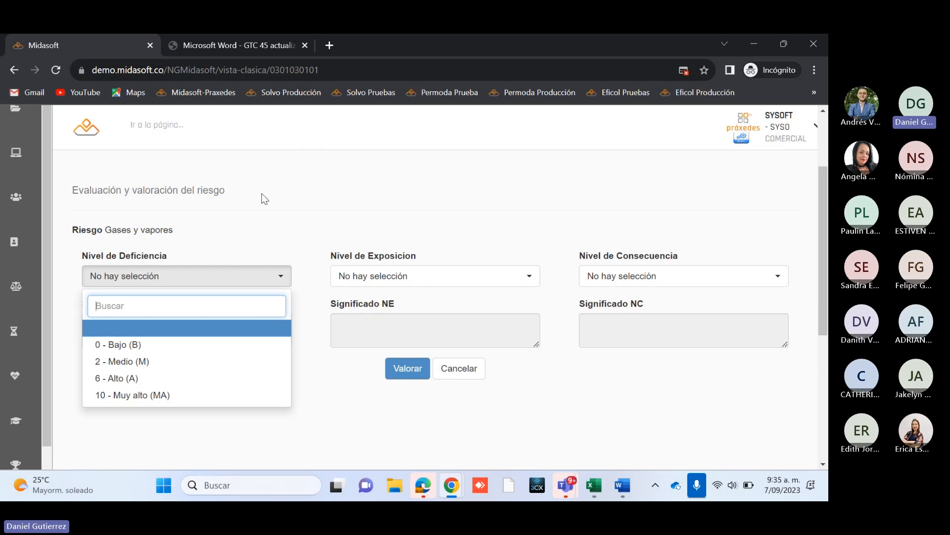
{"action": "left_click", "coordinate": [124, 364]}
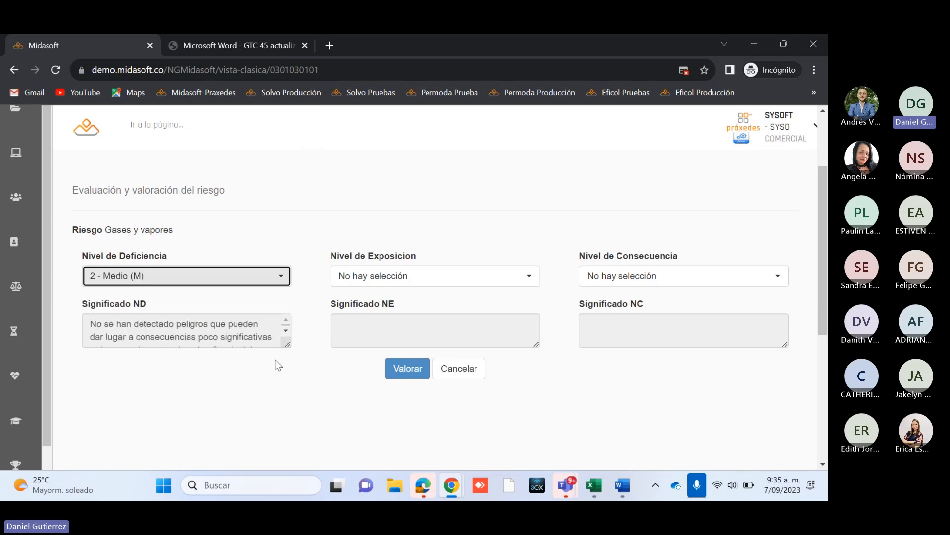
{"action": "left_click_drag", "start_coordinate": [286, 341], "coordinate": [285, 425]}
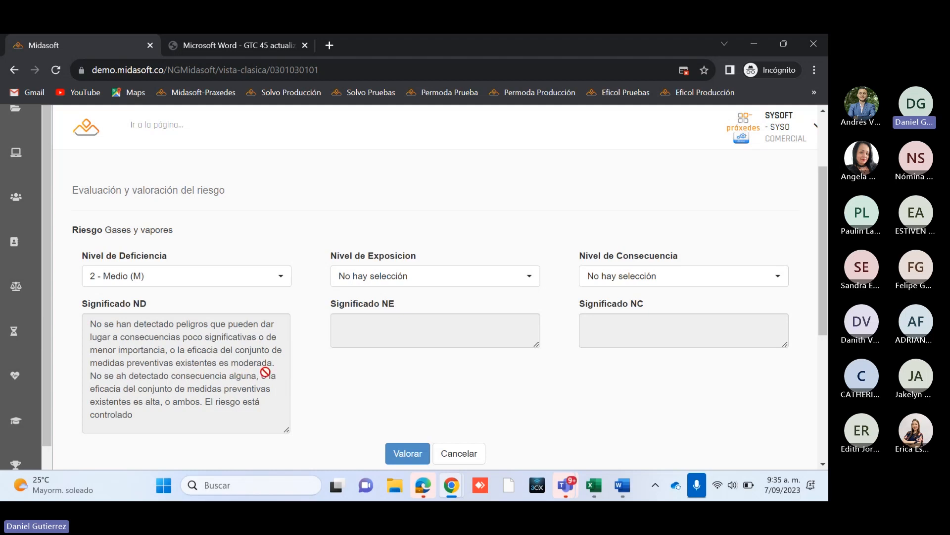
Step: Try 0 - Bajo (B), 6 - Alto (A) and 10 - Muy alto (MA) as the Nivel de Deficiencia to compare their meanings
{"action": "left_click", "coordinate": [235, 276]}
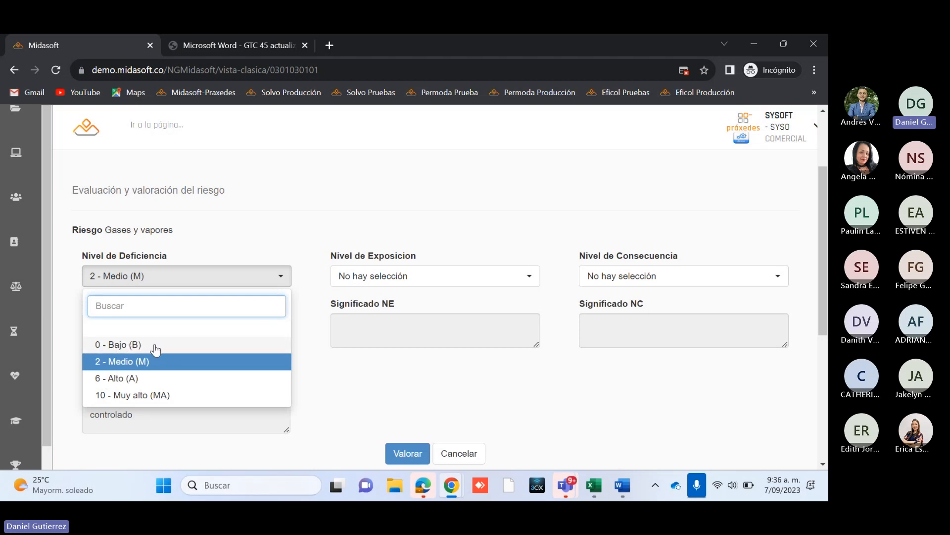
{"action": "scroll", "coordinate": [373, 299], "scroll_direction": "up", "scroll_amount": 2}
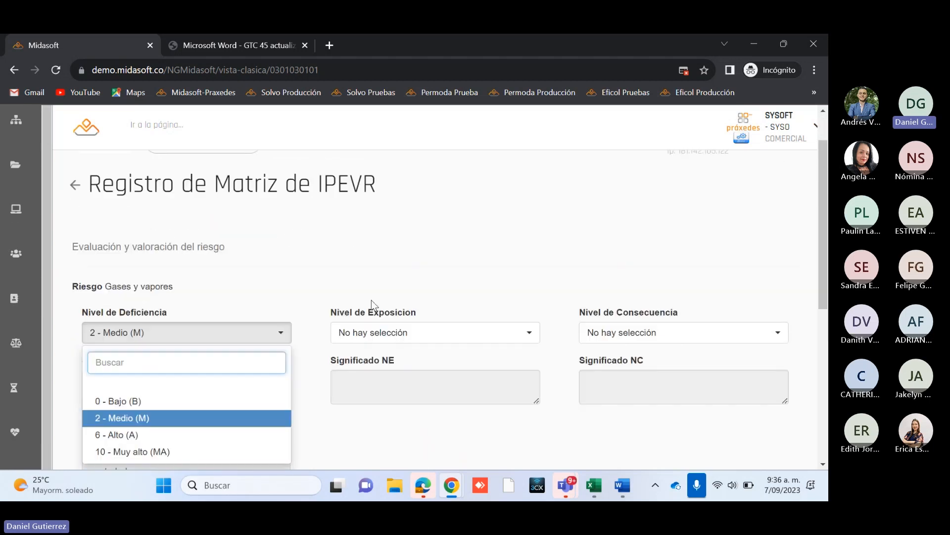
{"action": "scroll", "coordinate": [329, 361], "scroll_direction": "down", "scroll_amount": 3}
{"action": "scroll", "coordinate": [329, 360], "scroll_direction": "down", "scroll_amount": 1}
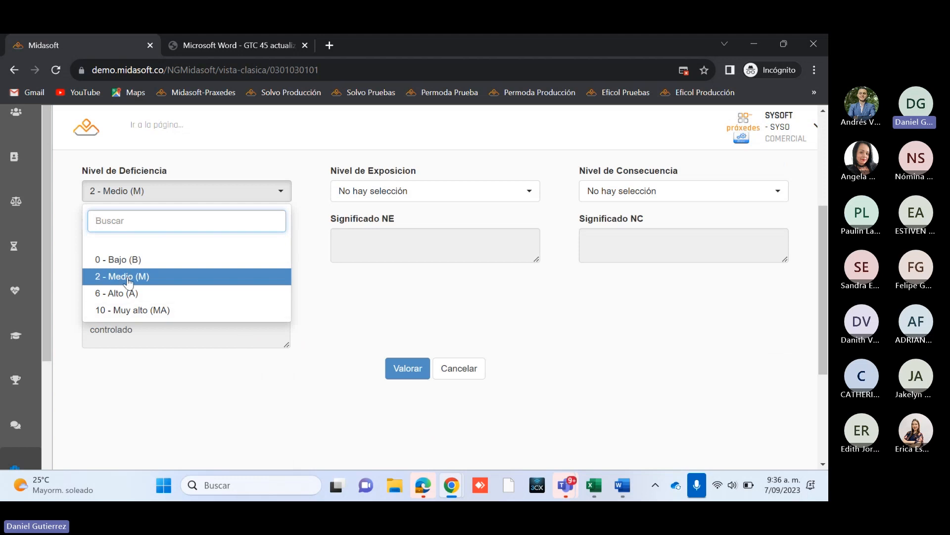
{"action": "left_click", "coordinate": [124, 259]}
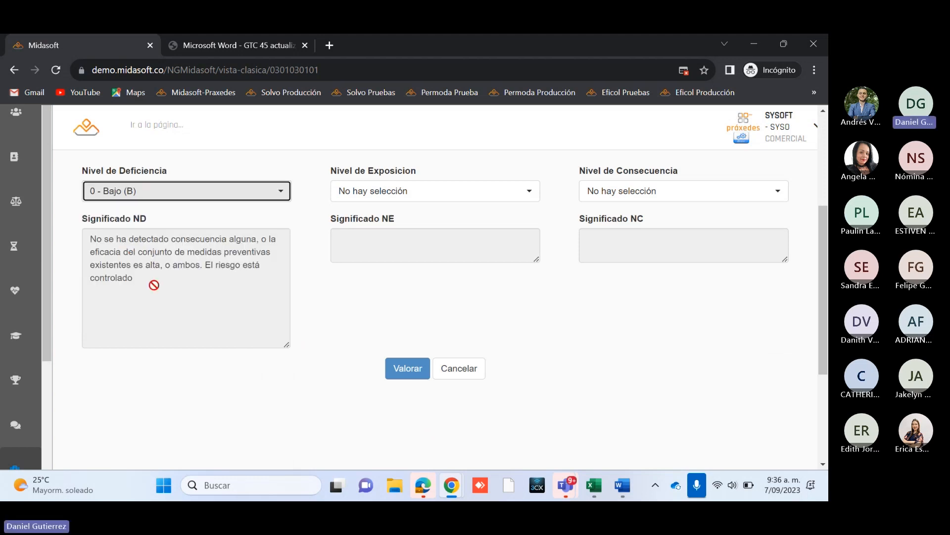
{"action": "left_click", "coordinate": [264, 198]}
{"action": "left_click", "coordinate": [127, 297]}
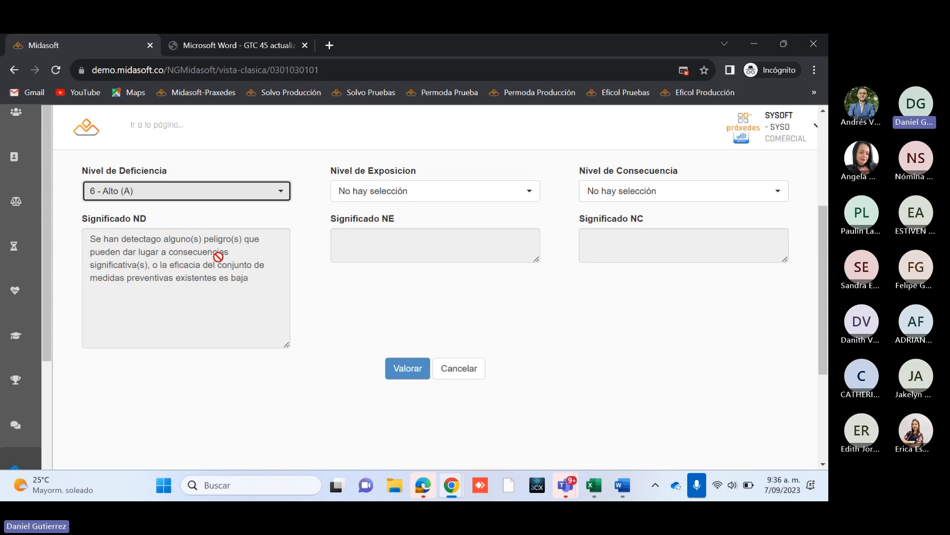
{"action": "left_click", "coordinate": [231, 187]}
{"action": "left_click", "coordinate": [135, 308]}
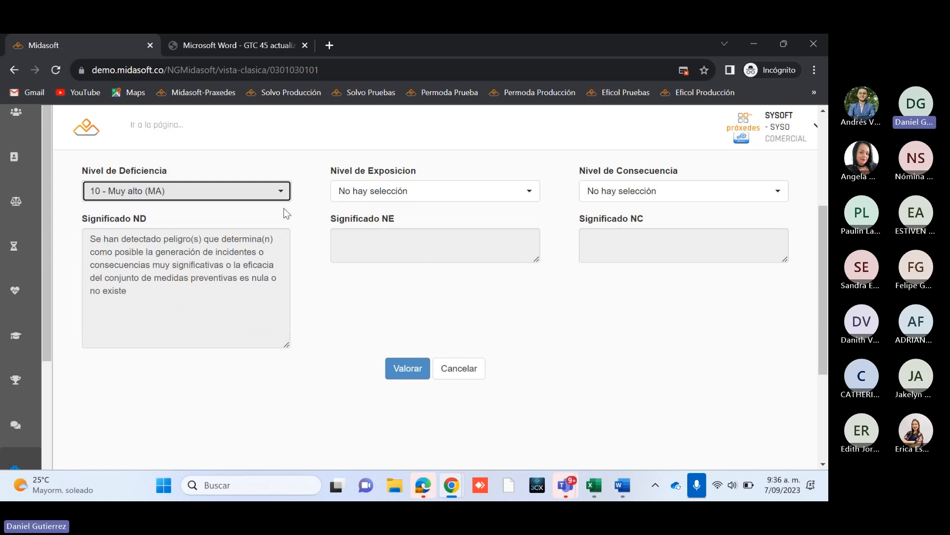
Step: Set the Nivel de Deficiencia to 6 - Alto (A) and shrink the Significado ND box to fit its text
{"action": "scroll", "coordinate": [322, 322], "scroll_direction": "up", "scroll_amount": 3}
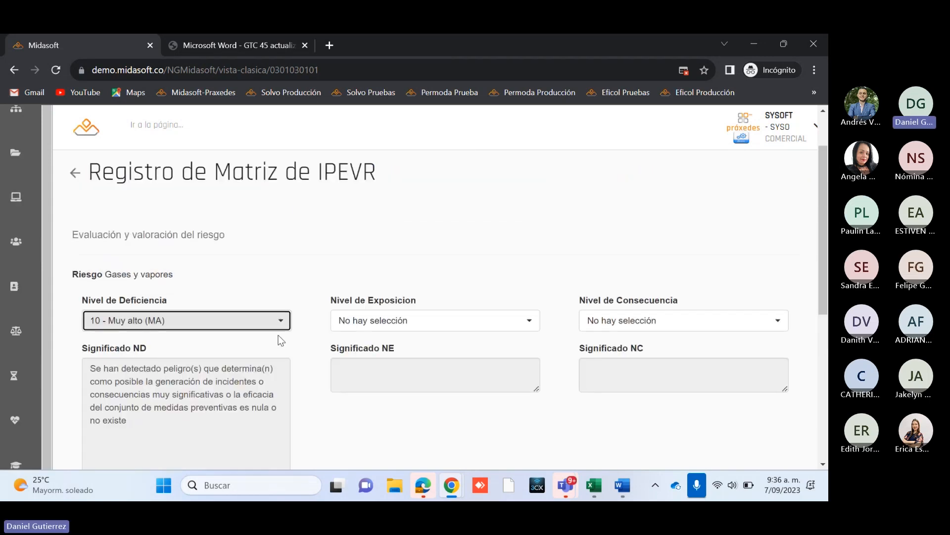
{"action": "scroll", "coordinate": [279, 334], "scroll_direction": "down", "scroll_amount": 1}
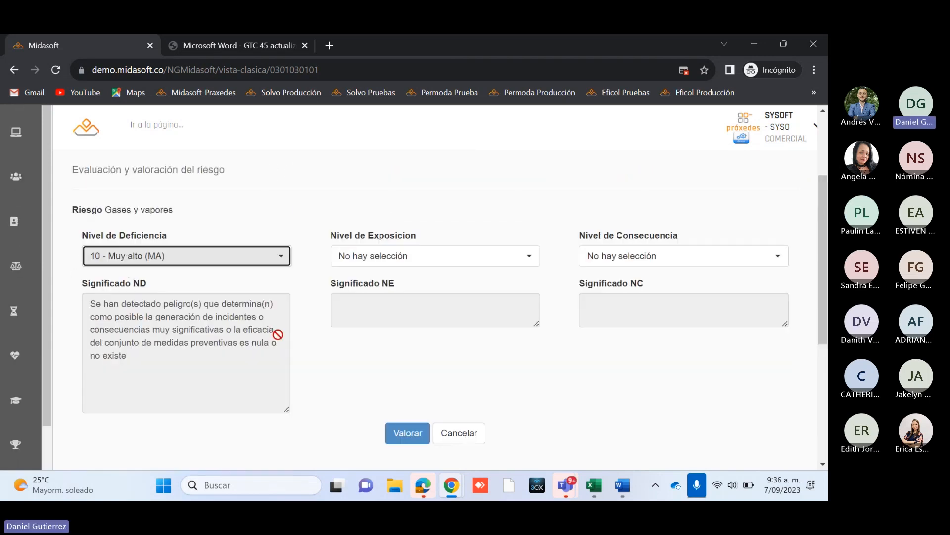
{"action": "left_click", "coordinate": [240, 263]}
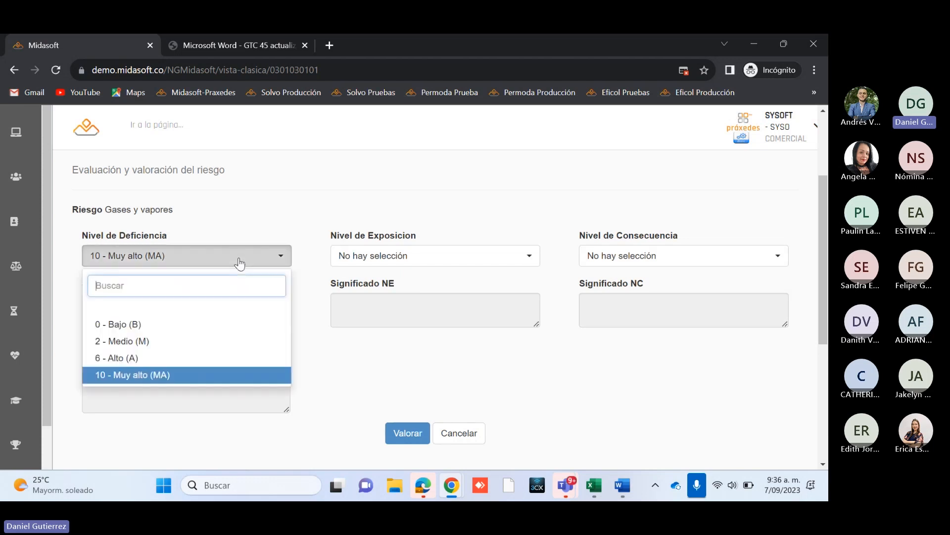
{"action": "left_click", "coordinate": [160, 361]}
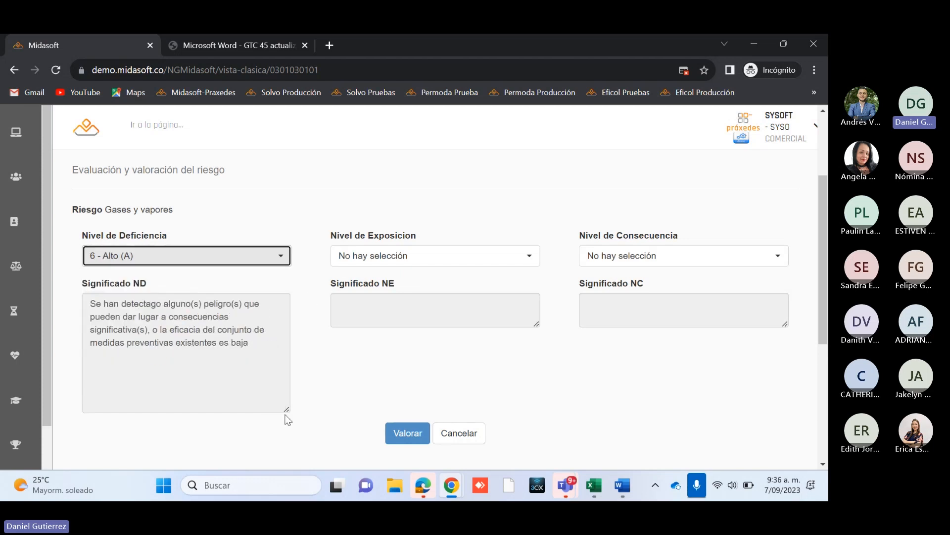
{"action": "left_click_drag", "start_coordinate": [284, 407], "coordinate": [282, 360]}
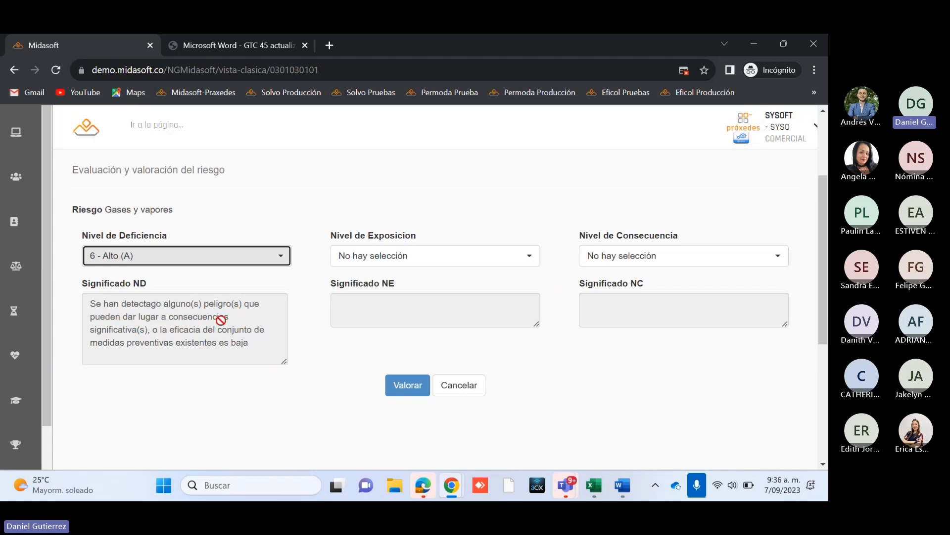
Step: Set the Nivel de Exposicion to 3 - Frecuente (EF) and the Nivel de Consecuencia to 60 - DAÑINO
{"action": "left_click", "coordinate": [443, 264]}
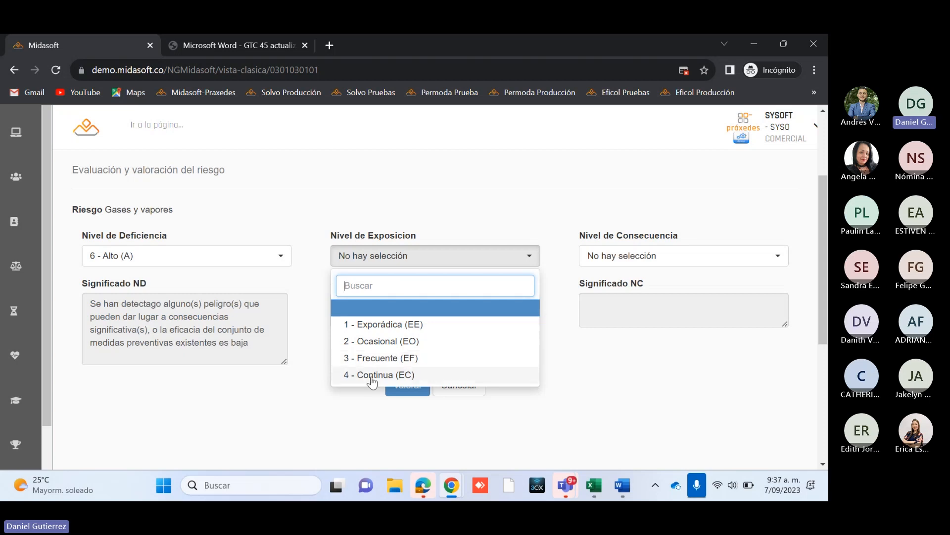
{"action": "left_click", "coordinate": [379, 359]}
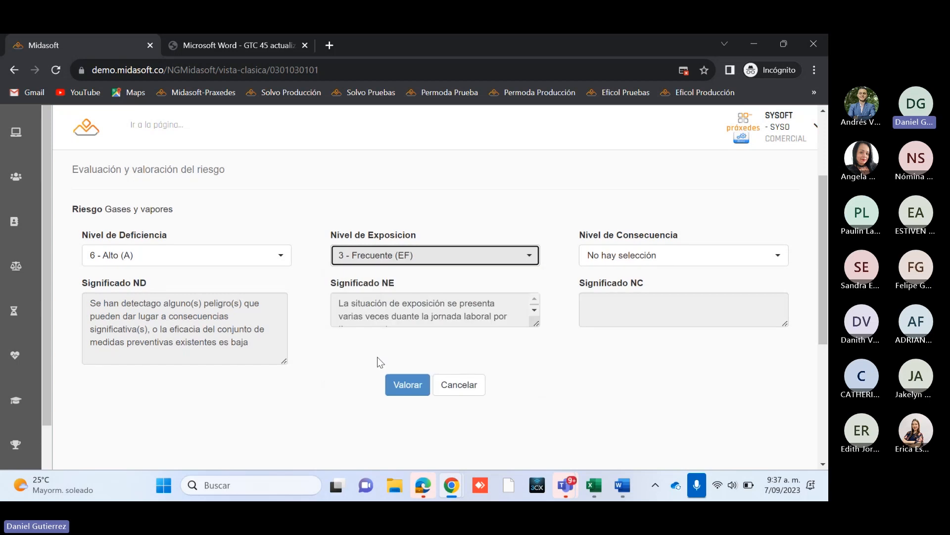
{"action": "left_click", "coordinate": [664, 260]}
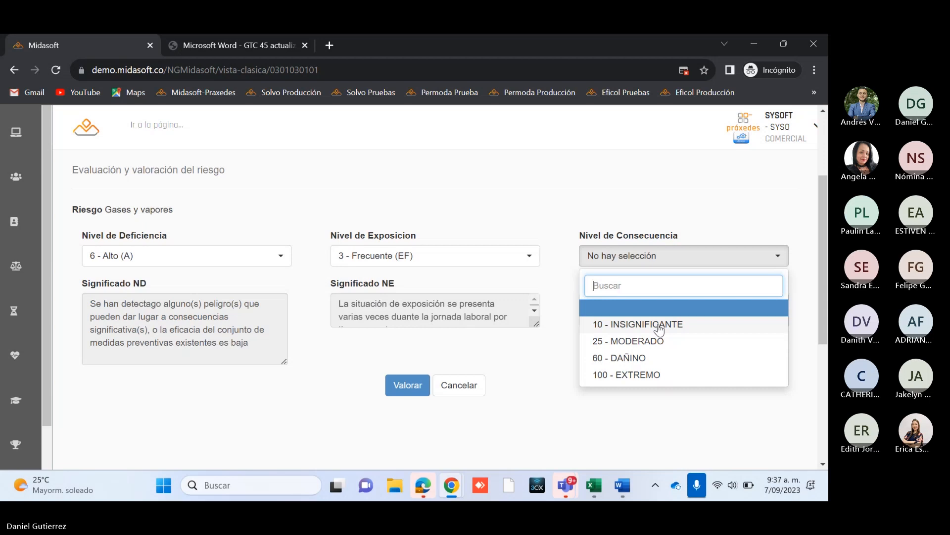
{"action": "left_click", "coordinate": [631, 358]}
{"action": "left_click_drag", "start_coordinate": [782, 324], "coordinate": [781, 342]}
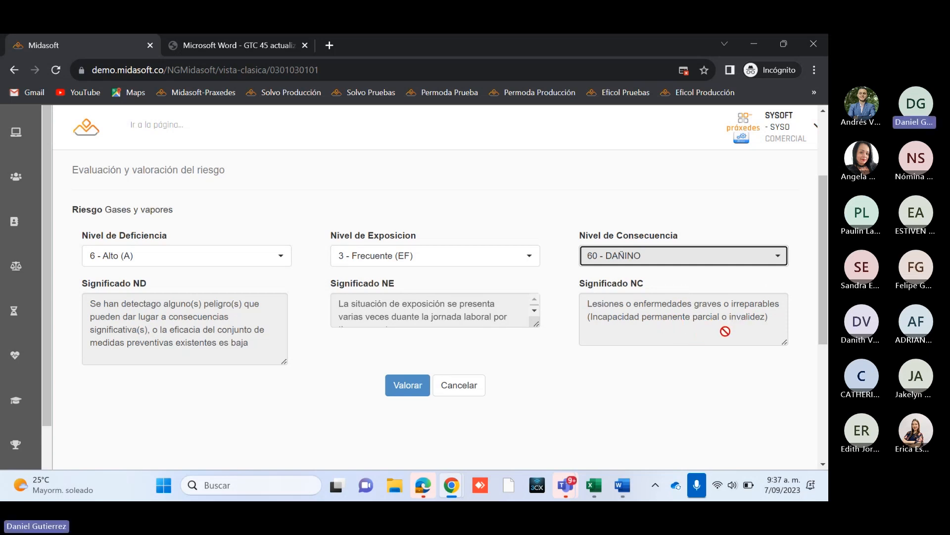
Step: Calculate the valuation of the Gases y vapores risk from the three selected levels
{"action": "scroll", "coordinate": [633, 387], "scroll_direction": "up", "scroll_amount": 1}
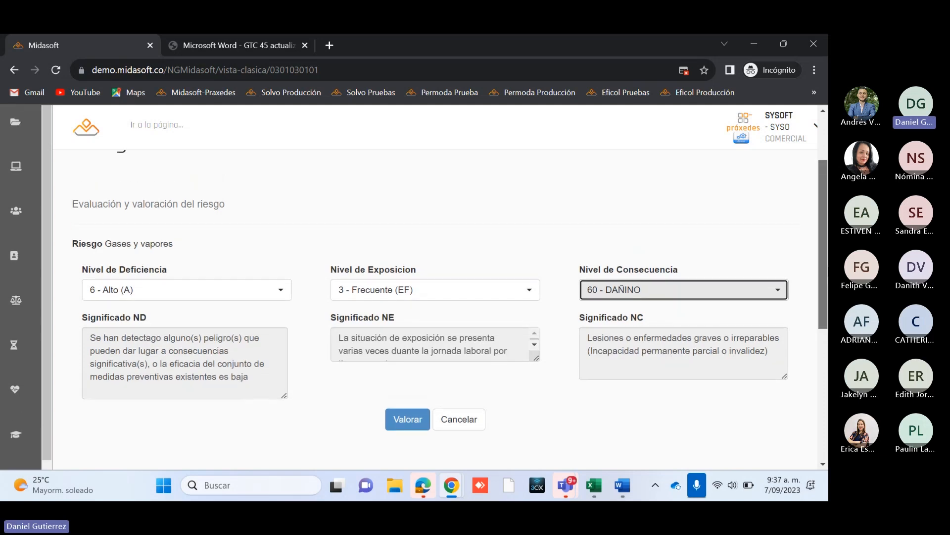
{"action": "scroll", "coordinate": [420, 286], "scroll_direction": "up", "scroll_amount": 2}
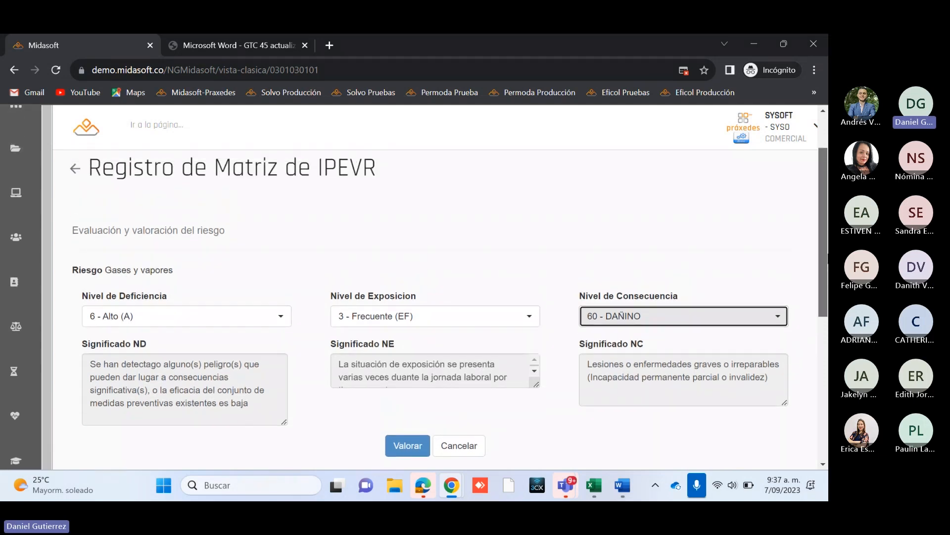
{"action": "scroll", "coordinate": [745, 274], "scroll_direction": "down", "scroll_amount": 1}
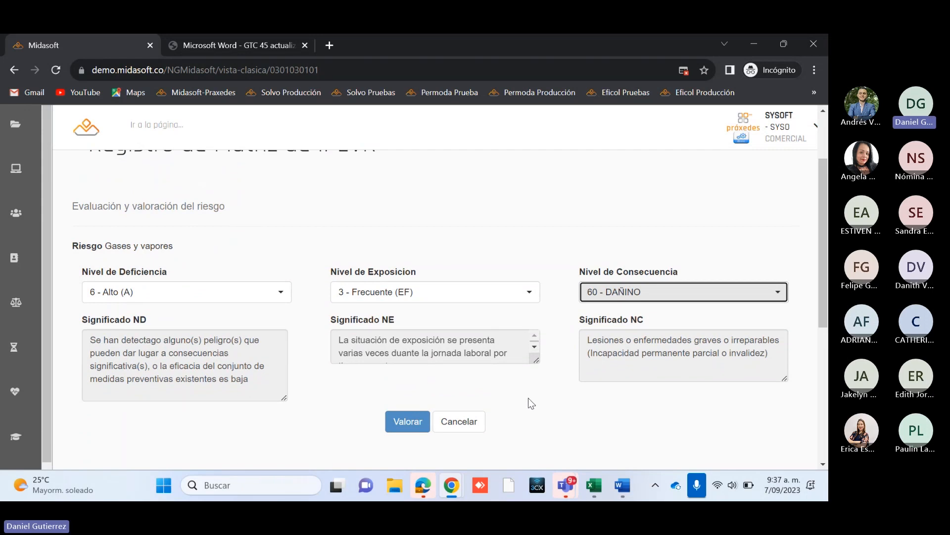
{"action": "left_click", "coordinate": [404, 422]}
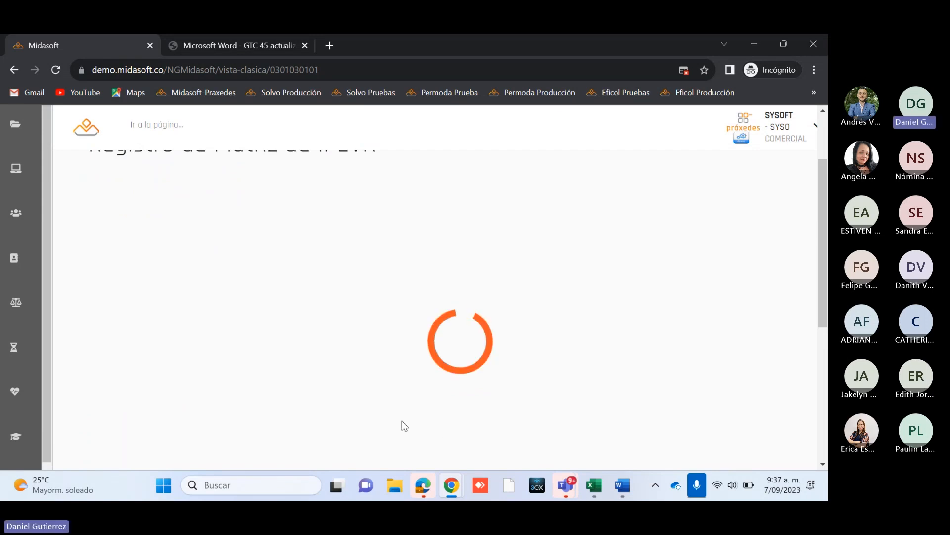
Step: Review the calculated Nivel de Probabilidad with its interpretation, the Recomendaciones and the Aceptabilidad of the risk
{"action": "scroll", "coordinate": [514, 380], "scroll_direction": "down", "scroll_amount": 9}
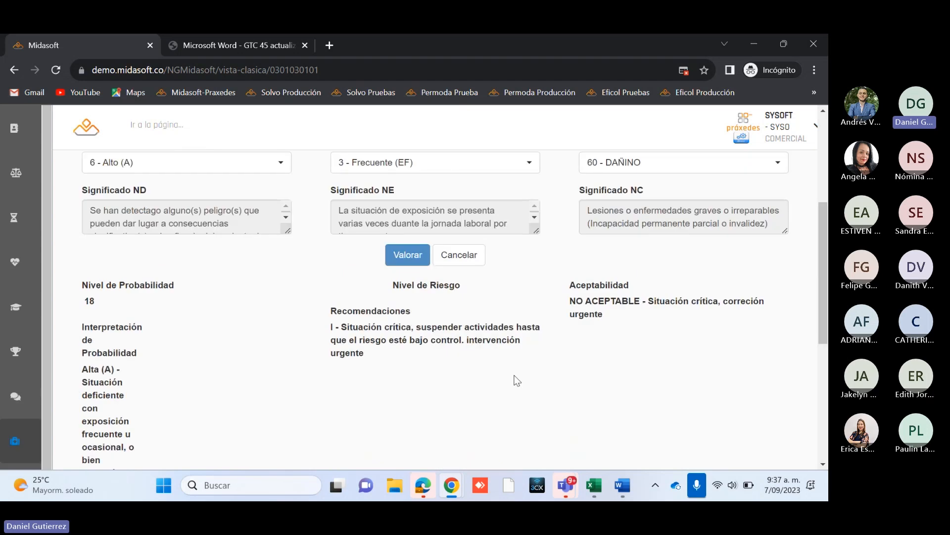
{"action": "scroll", "coordinate": [514, 376], "scroll_direction": "up", "scroll_amount": 5}
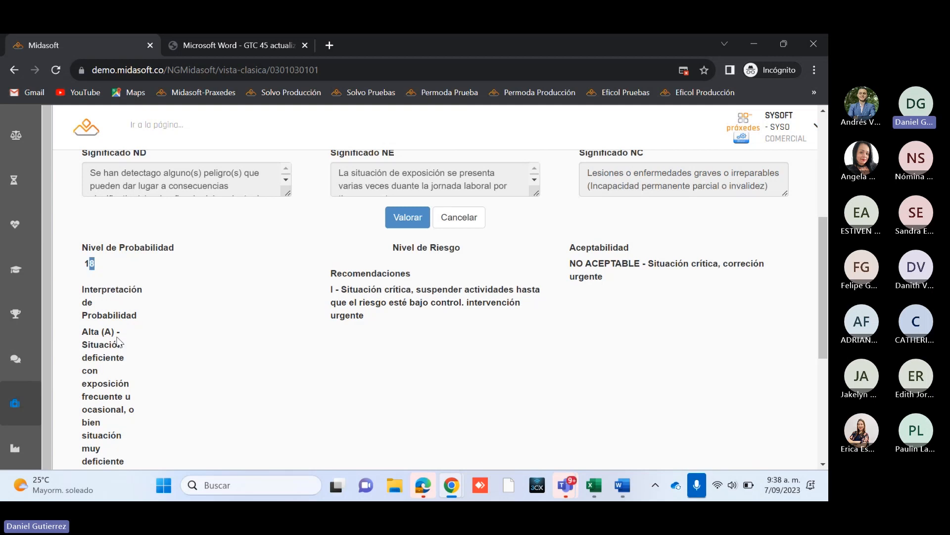
{"action": "left_click_drag", "start_coordinate": [83, 331], "coordinate": [129, 330]}
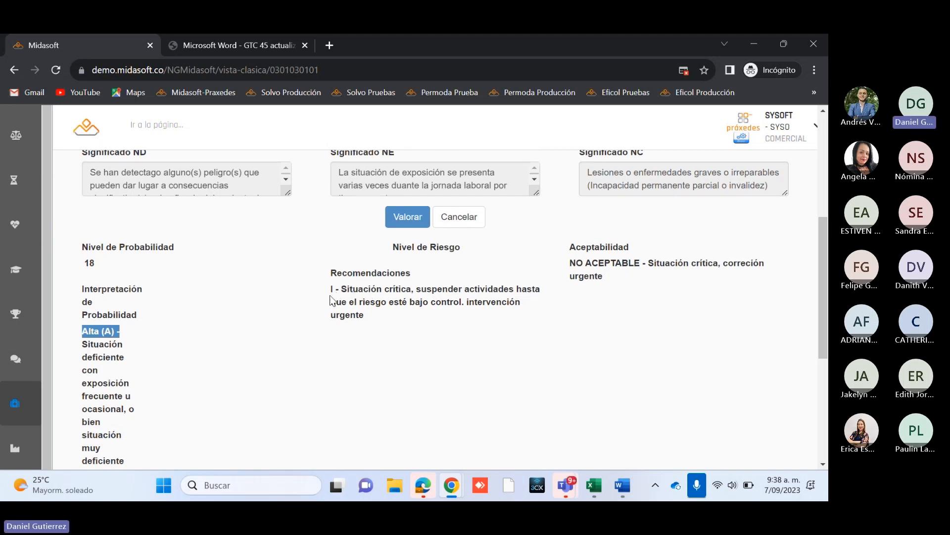
{"action": "left_click_drag", "start_coordinate": [329, 290], "coordinate": [395, 329]}
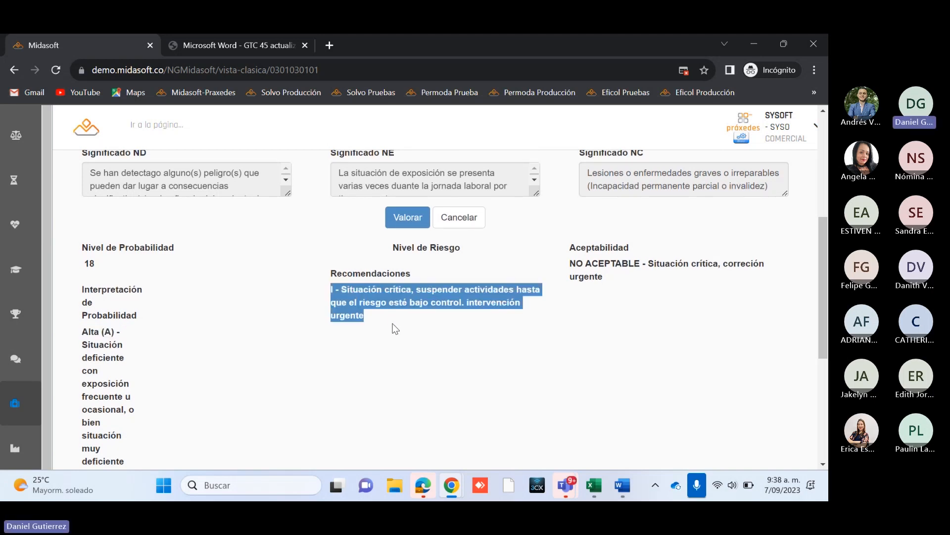
{"action": "left_click", "coordinate": [428, 302]}
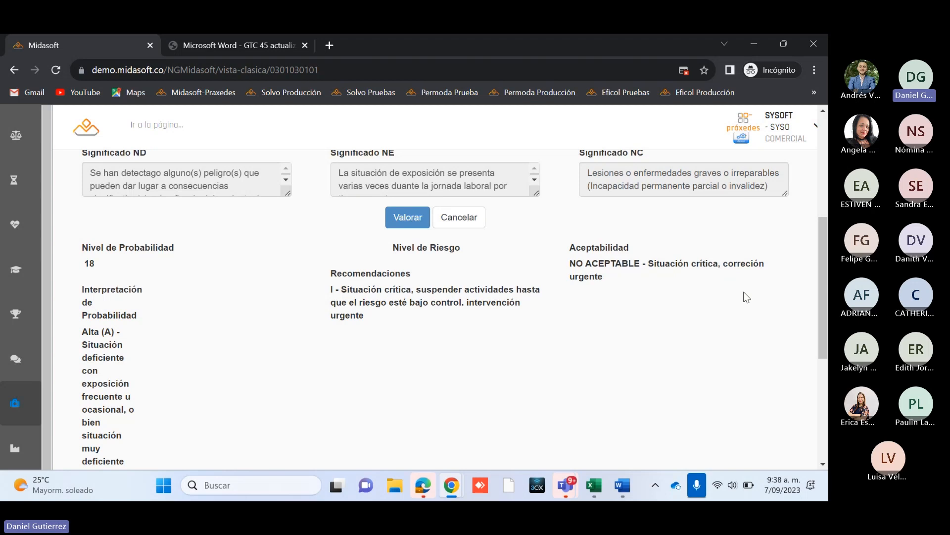
{"action": "left_click_drag", "start_coordinate": [823, 291], "coordinate": [790, 388]}
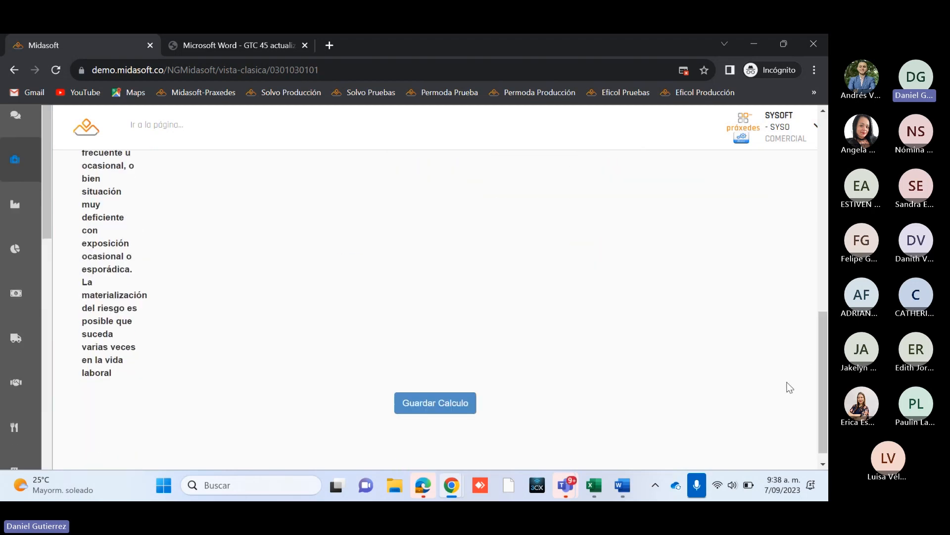
{"action": "scroll", "coordinate": [501, 361], "scroll_direction": "up", "scroll_amount": 5}
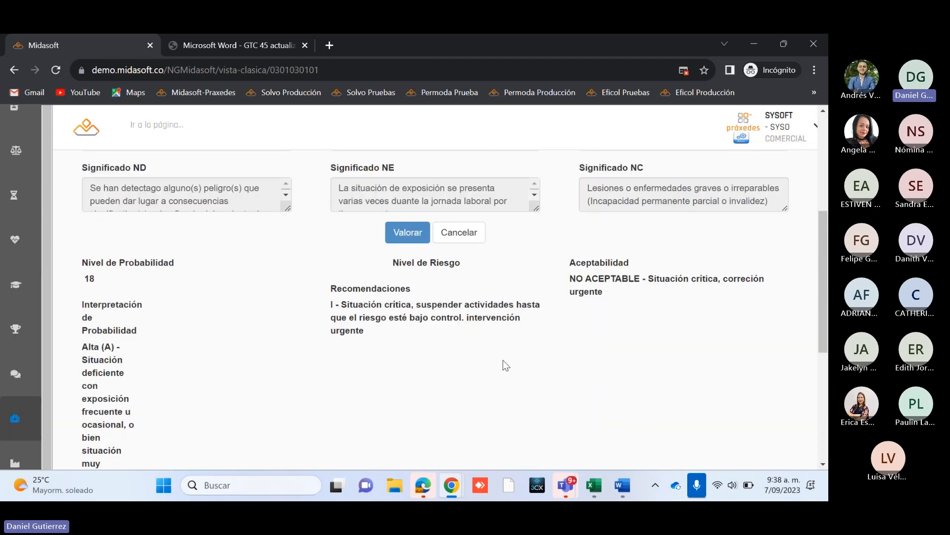
Step: Save the Gases y vapores risk valuation and select its record under Evaluación y valoración del riesgo
{"action": "scroll", "coordinate": [503, 360], "scroll_direction": "down", "scroll_amount": 5}
{"action": "left_click", "coordinate": [430, 405]}
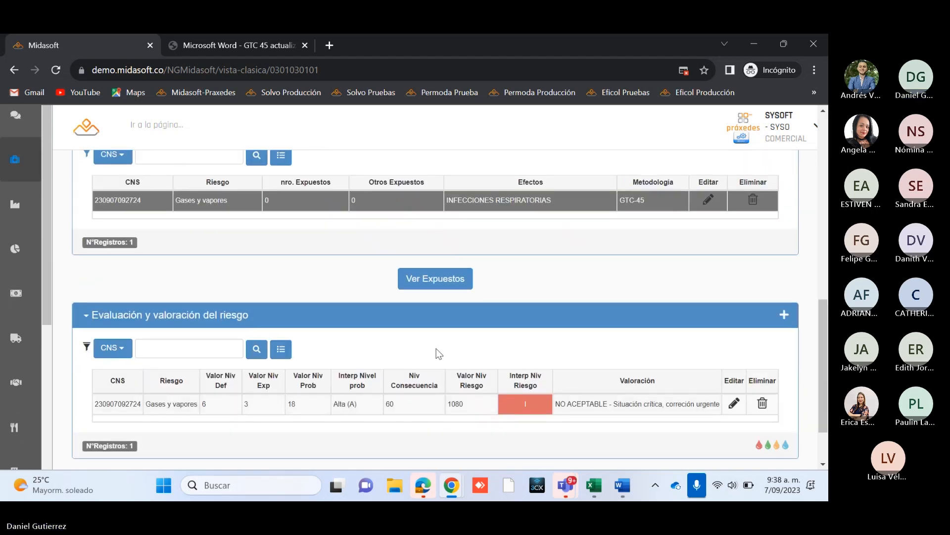
{"action": "scroll", "coordinate": [436, 349], "scroll_direction": "down", "scroll_amount": 1}
{"action": "scroll", "coordinate": [348, 339], "scroll_direction": "up", "scroll_amount": 1}
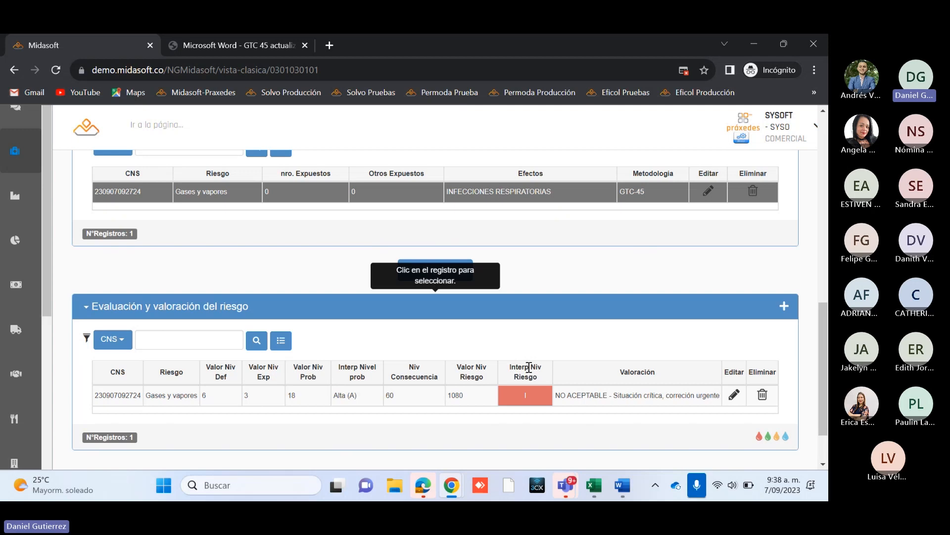
{"action": "left_click", "coordinate": [411, 396]}
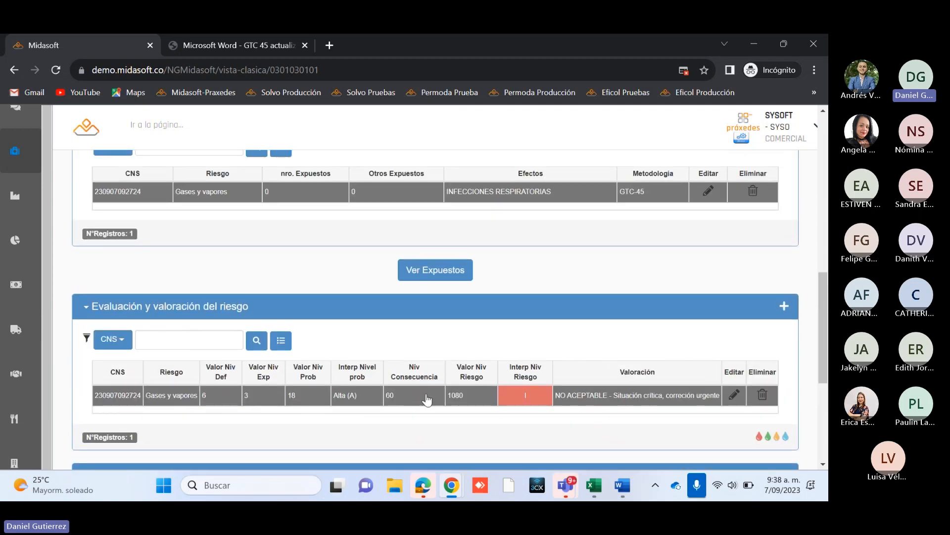
Step: Review the selected matrix, hazard and risk valuation records, and the Medidas de Intervención section
{"action": "scroll", "coordinate": [471, 331], "scroll_direction": "up", "scroll_amount": 4}
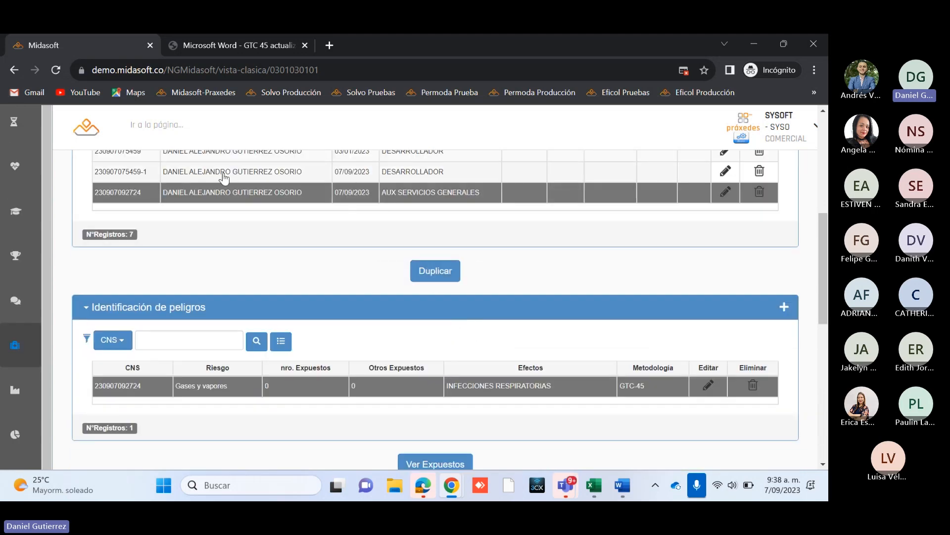
{"action": "scroll", "coordinate": [297, 334], "scroll_direction": "down", "scroll_amount": 1}
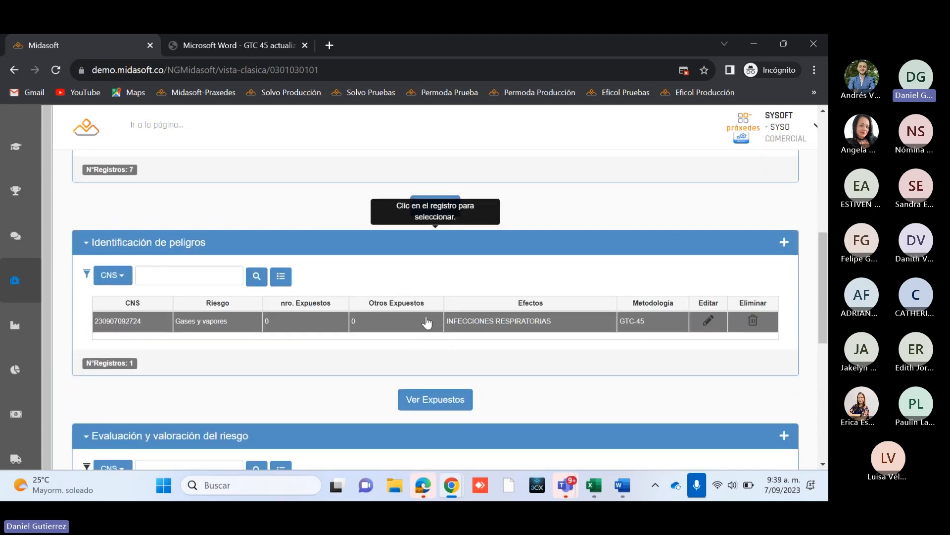
{"action": "scroll", "coordinate": [552, 342], "scroll_direction": "down", "scroll_amount": 4}
{"action": "scroll", "coordinate": [673, 240], "scroll_direction": "down", "scroll_amount": 2}
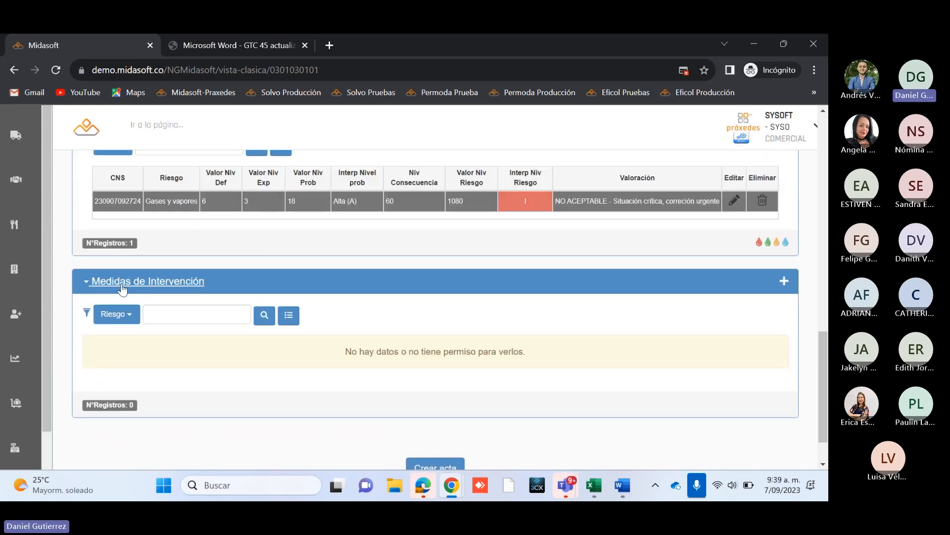
{"action": "scroll", "coordinate": [393, 331], "scroll_direction": "up", "scroll_amount": 1}
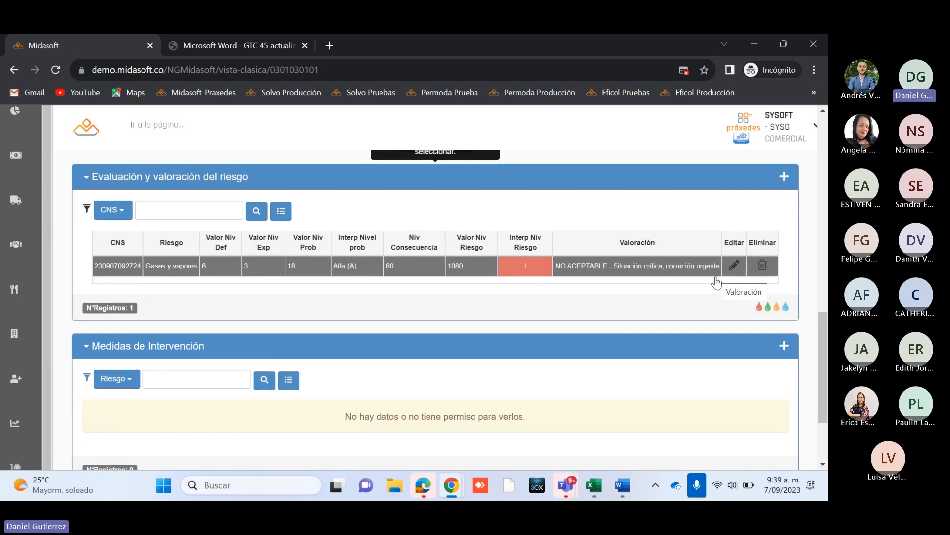
{"action": "scroll", "coordinate": [589, 348], "scroll_direction": "up", "scroll_amount": 3}
{"action": "scroll", "coordinate": [497, 286], "scroll_direction": "down", "scroll_amount": 4}
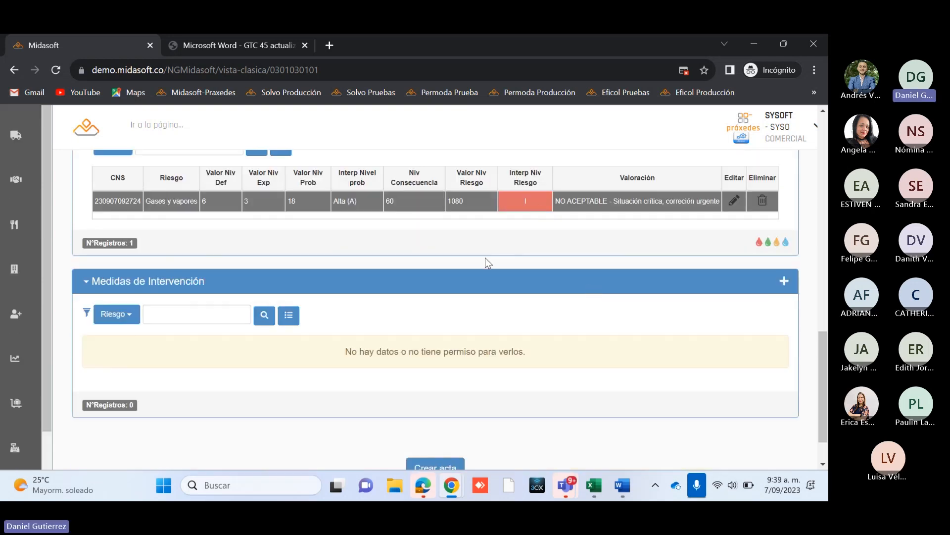
{"action": "scroll", "coordinate": [485, 258], "scroll_direction": "up", "scroll_amount": 1}
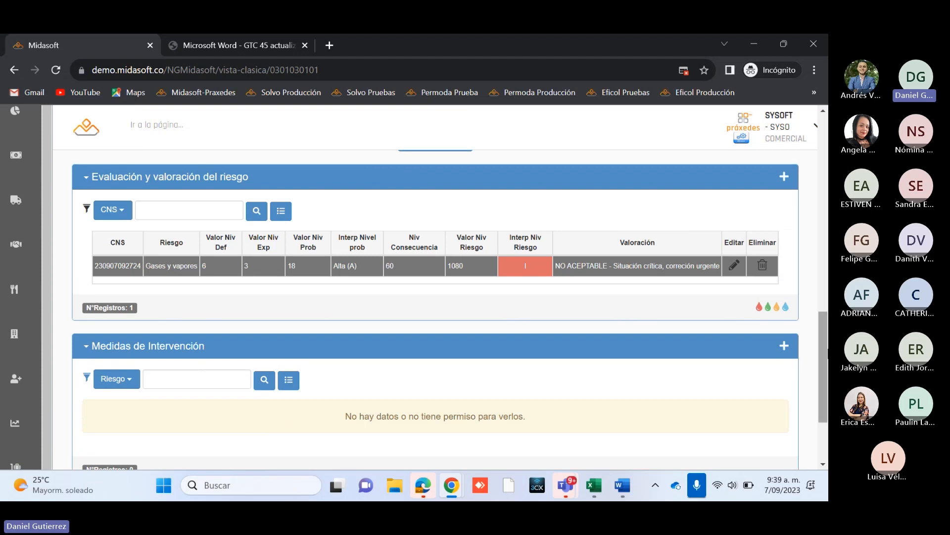
{"action": "scroll", "coordinate": [798, 354], "scroll_direction": "down", "scroll_amount": 1}
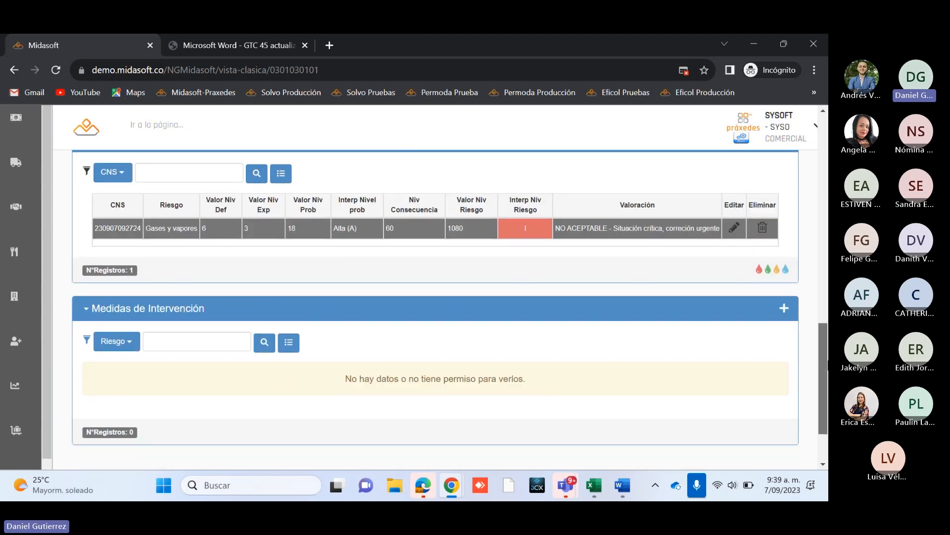
Step: Start a new Medidas de Intervención record and enter NA for Eliminación del peligro
{"action": "left_click", "coordinate": [784, 310]}
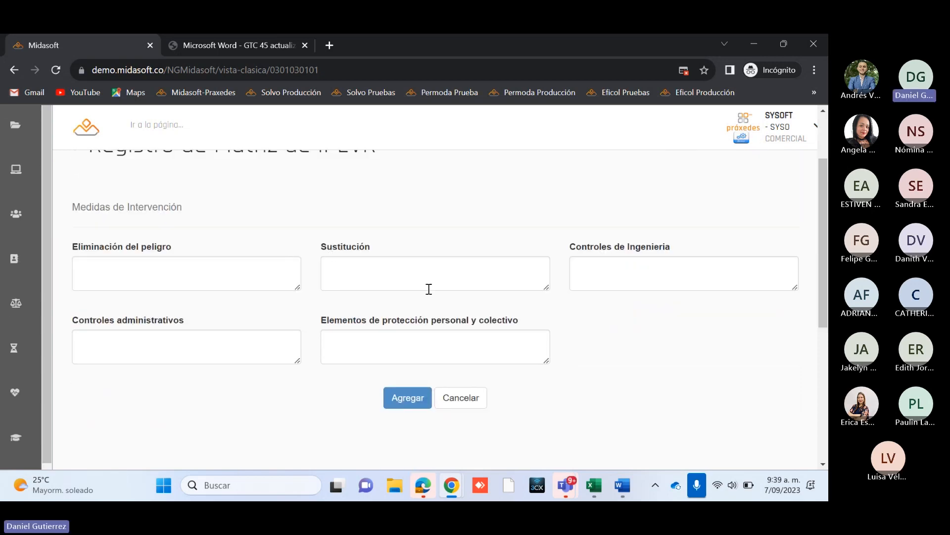
{"action": "scroll", "coordinate": [188, 321], "scroll_direction": "up", "scroll_amount": 1}
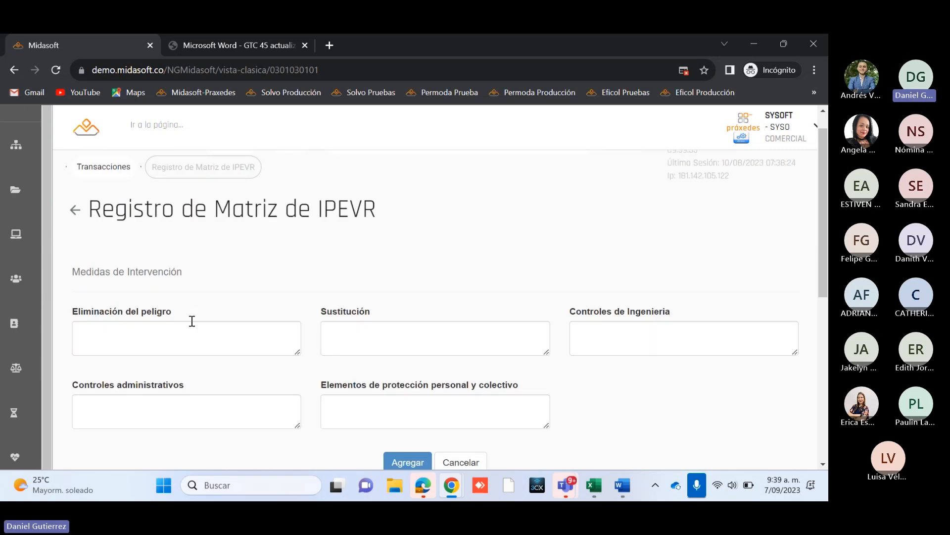
{"action": "scroll", "coordinate": [192, 321], "scroll_direction": "down", "scroll_amount": 1}
{"action": "left_click", "coordinate": [108, 283]}
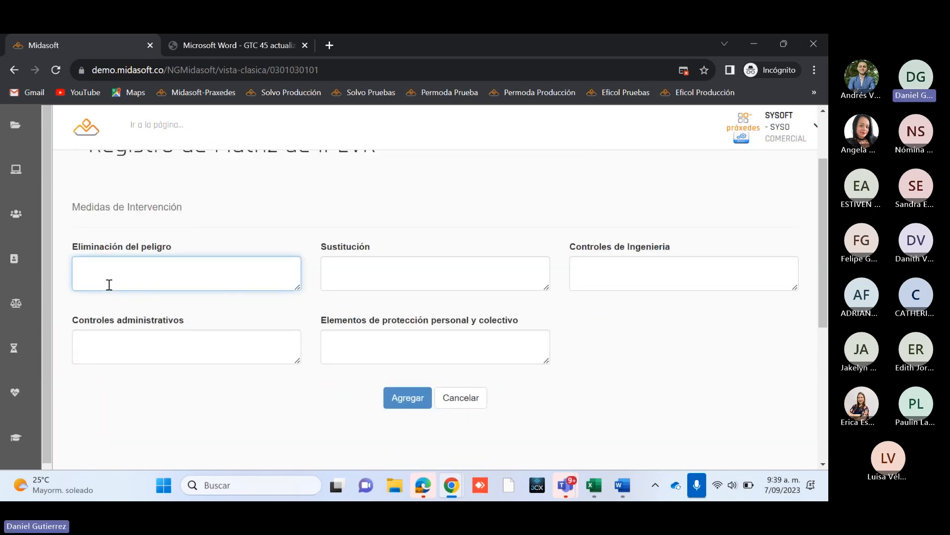
{"action": "type", "text": "NA"}
Step: Enter HIPOCLORITO for Sustitución and NA for Controles de Ingenieria
{"action": "left_click", "coordinate": [375, 270]}
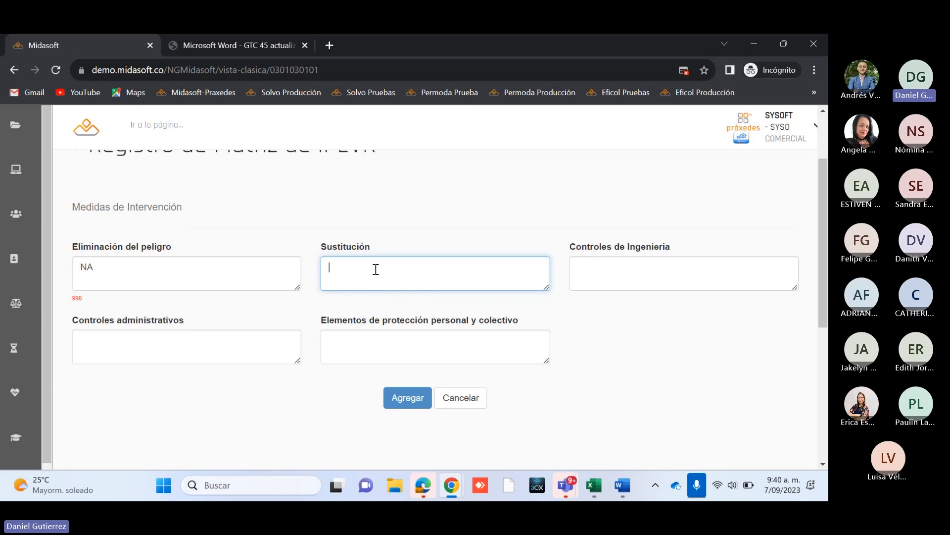
{"action": "type", "text": "HIPOCLORITO"}
{"action": "left_click", "coordinate": [613, 280]}
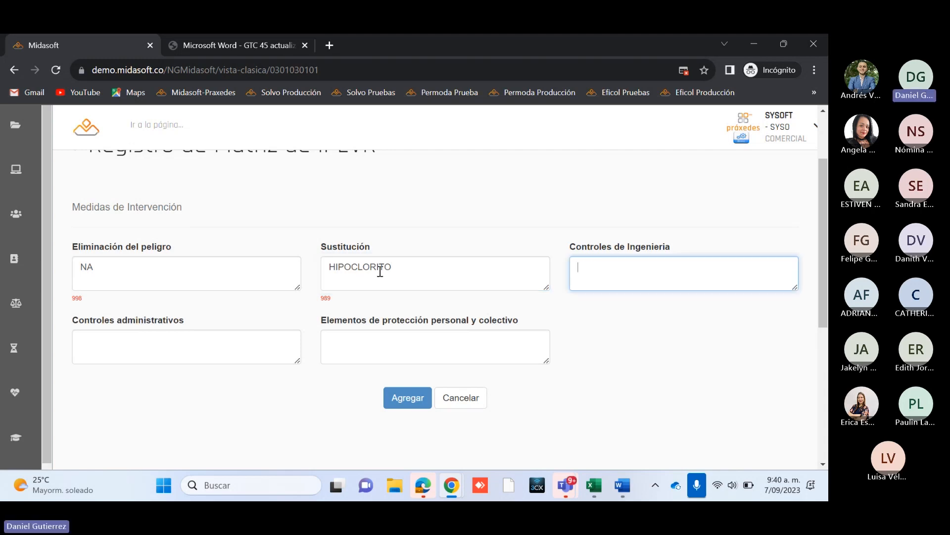
{"action": "left_click_drag", "start_coordinate": [409, 270], "coordinate": [323, 266]}
{"action": "left_click", "coordinate": [649, 344]}
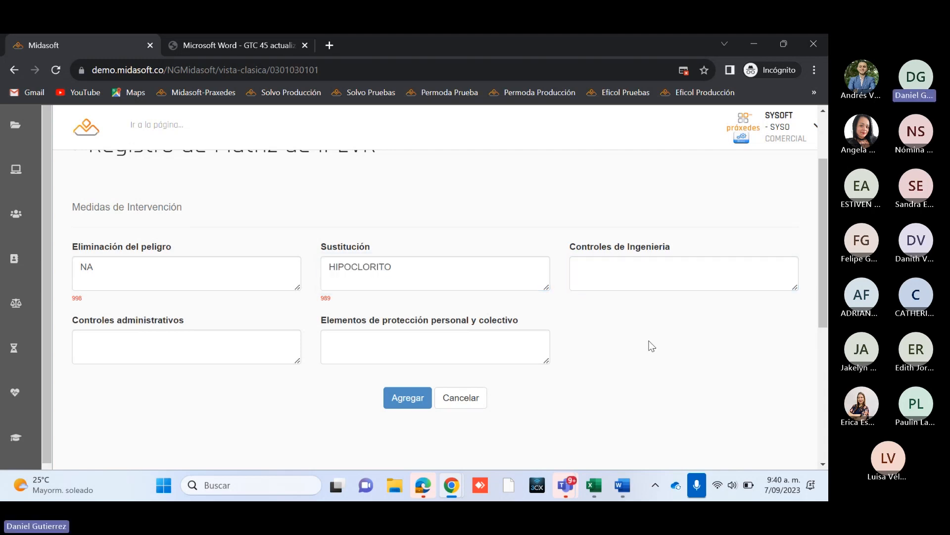
{"action": "left_click", "coordinate": [609, 272]}
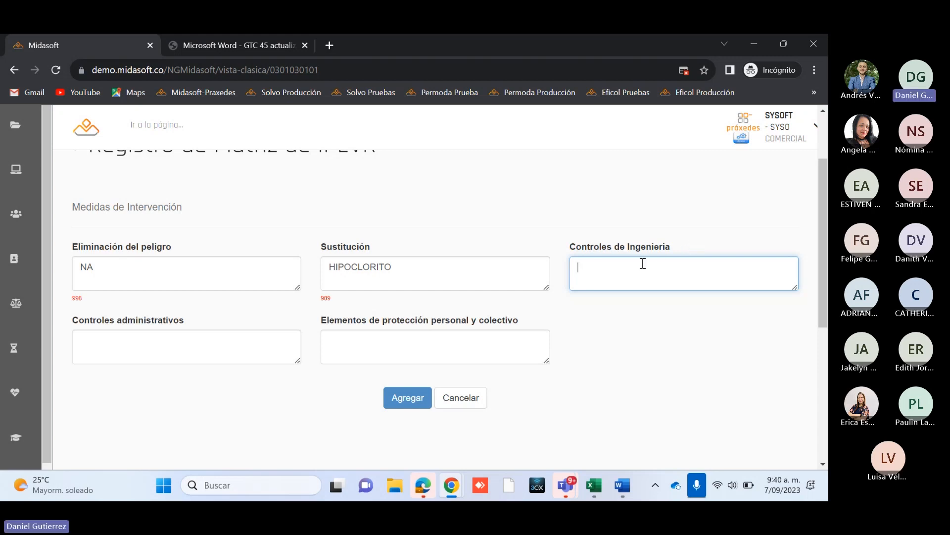
{"action": "type", "text": "NA"}
Step: Enter CAPACITACIONES as the first entry of Controles administrativos
{"action": "left_click", "coordinate": [206, 352]}
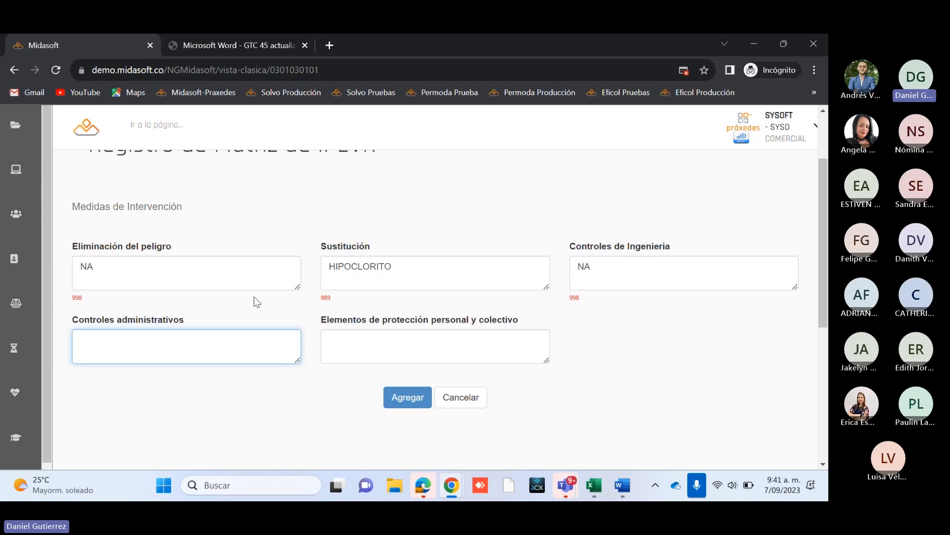
{"action": "scroll", "coordinate": [244, 270], "scroll_direction": "up", "scroll_amount": 1}
{"action": "scroll", "coordinate": [244, 271], "scroll_direction": "down", "scroll_amount": 1}
{"action": "scroll", "coordinate": [244, 272], "scroll_direction": "up", "scroll_amount": 1}
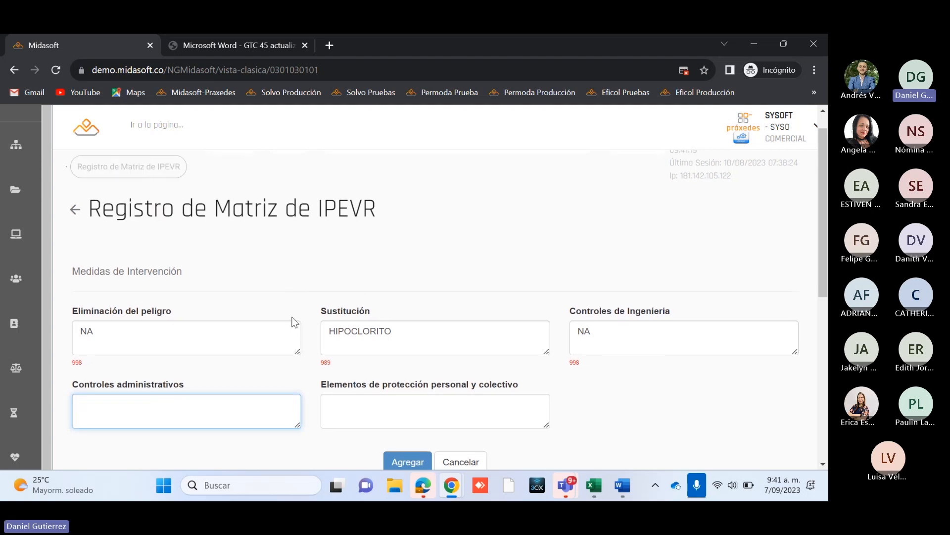
{"action": "scroll", "coordinate": [290, 321], "scroll_direction": "down", "scroll_amount": 1}
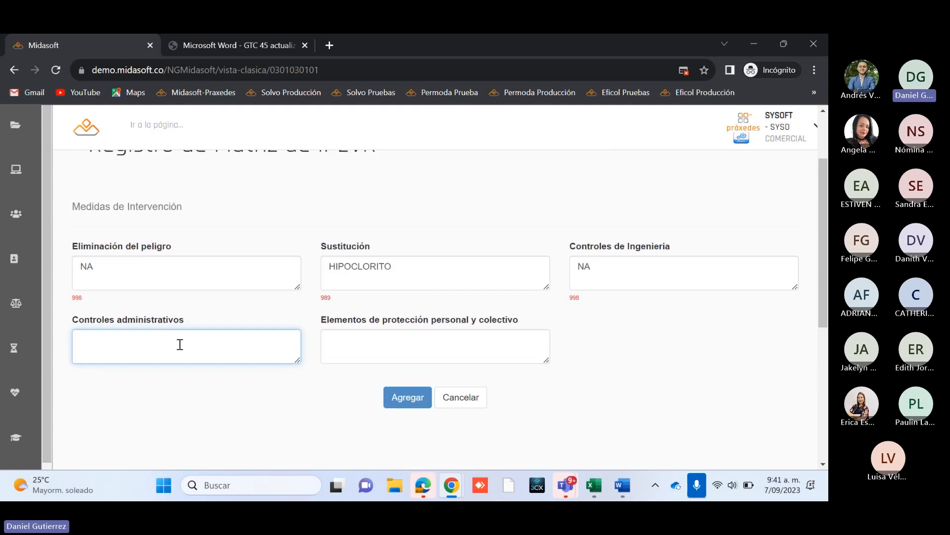
{"action": "type", "text": "CAPACITACIONES"}
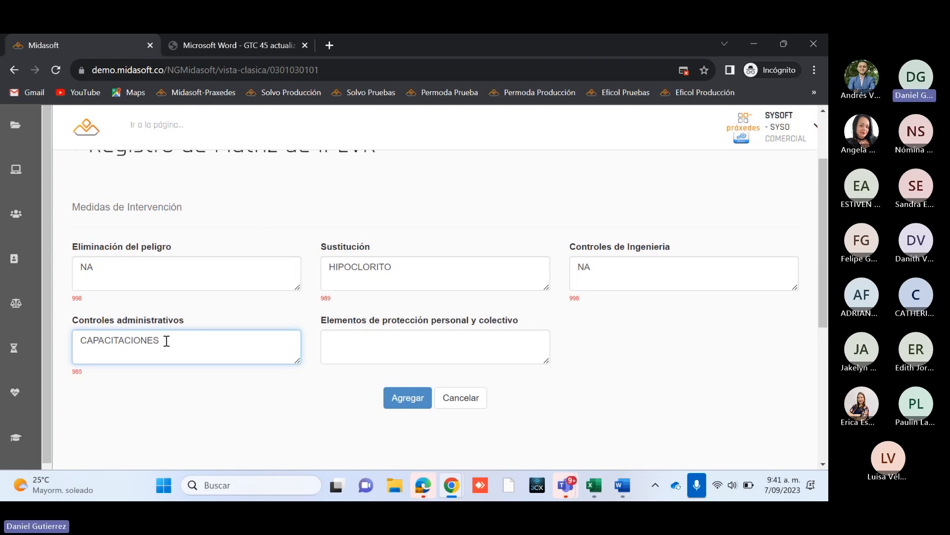
Step: Add the lines CAMBIO EN LAS FUENCIONES and PROCESOS to Controles administrativos and enlarge its box to show all lines
{"action": "type", "text": "AMBIO EN LAS FUENCIONES"}
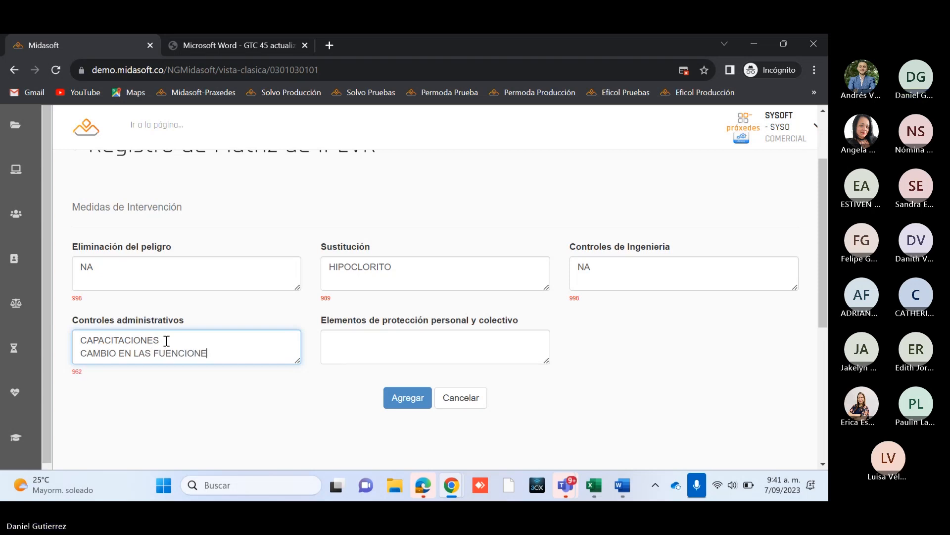
{"action": "key", "text": "Return"}
{"action": "type", "text": "P"}
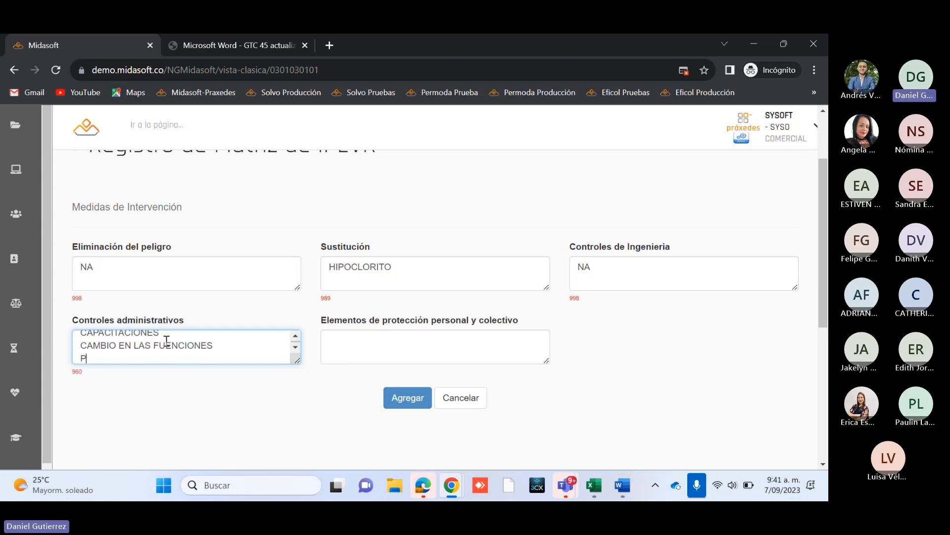
{"action": "type", "text": "ROCESOS"}
{"action": "left_click_drag", "start_coordinate": [297, 361], "coordinate": [295, 387]}
{"action": "left_click", "coordinate": [273, 416]}
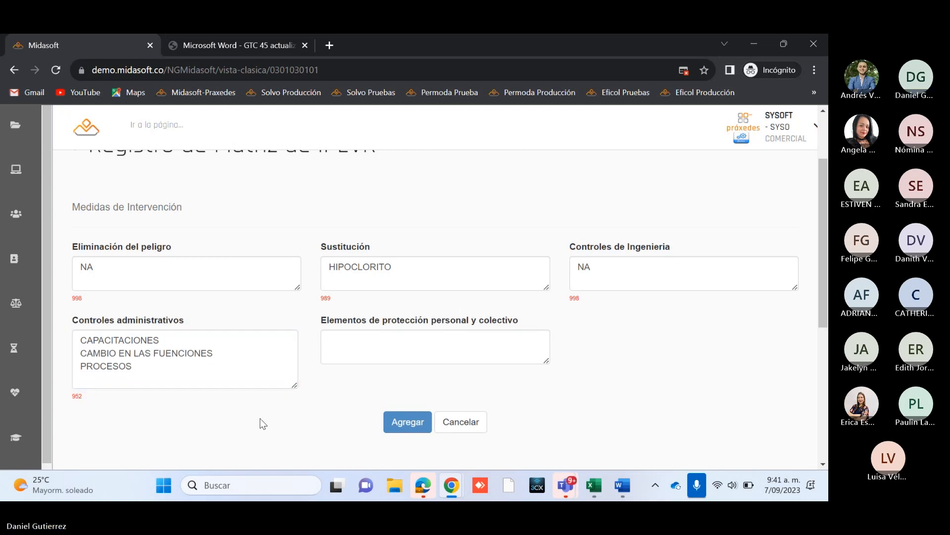
Step: Enlarge the Elementos de protección personal y colectivo box and enter RESPIRADOR - MASCARILLA CON DOBLE FILTRO
{"action": "left_click", "coordinate": [411, 338]}
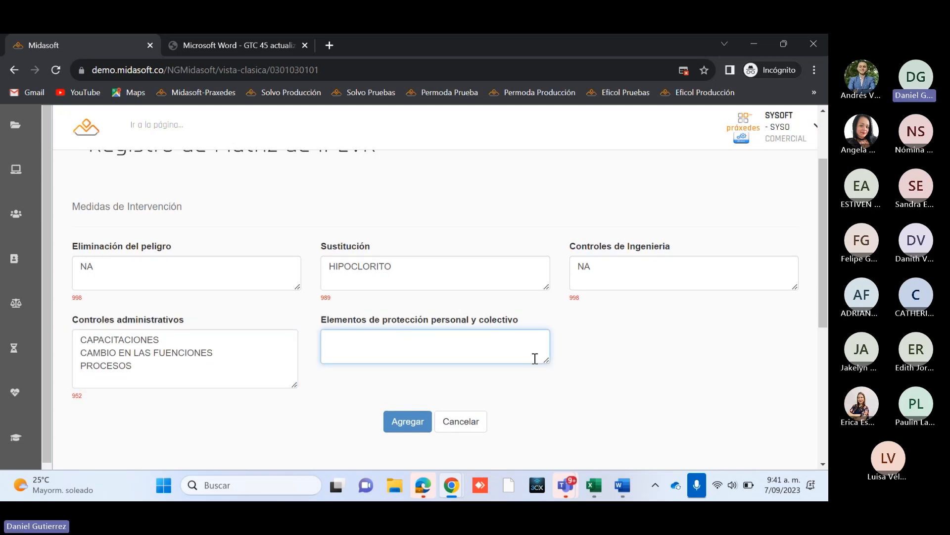
{"action": "left_click_drag", "start_coordinate": [545, 362], "coordinate": [543, 383]}
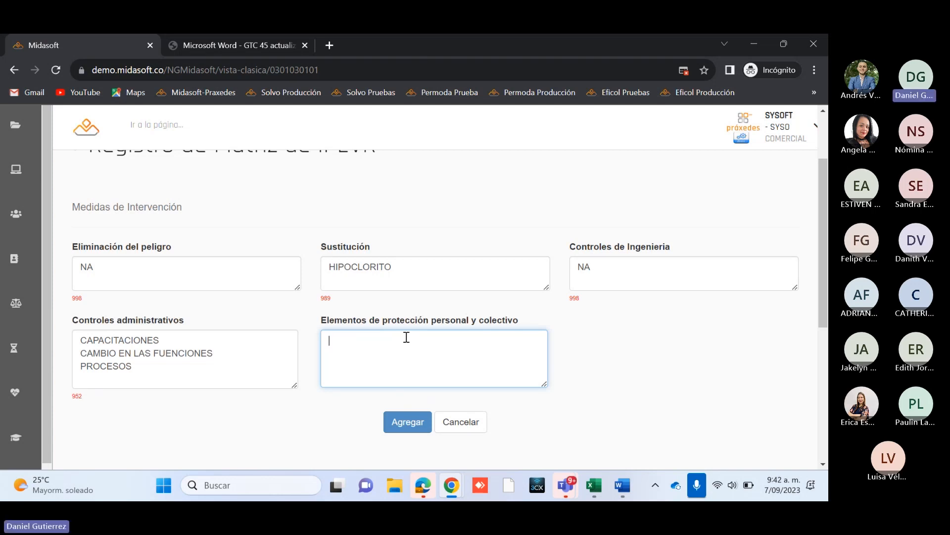
{"action": "type", "text": "MAS"}
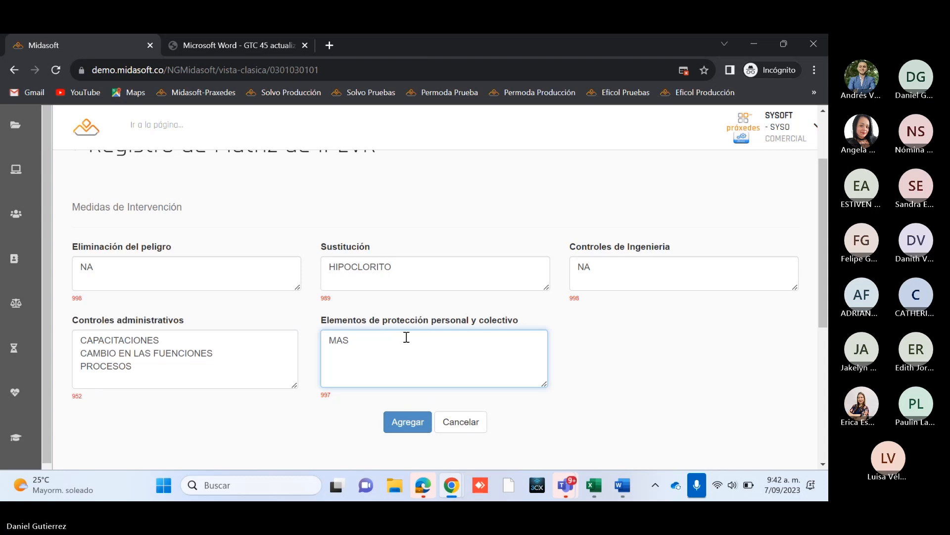
{"action": "key", "text": "BackSpace"}
{"action": "key", "text": "BackSpace"}
{"action": "key", "text": "BackSpace"}
{"action": "type", "text": "RES"}
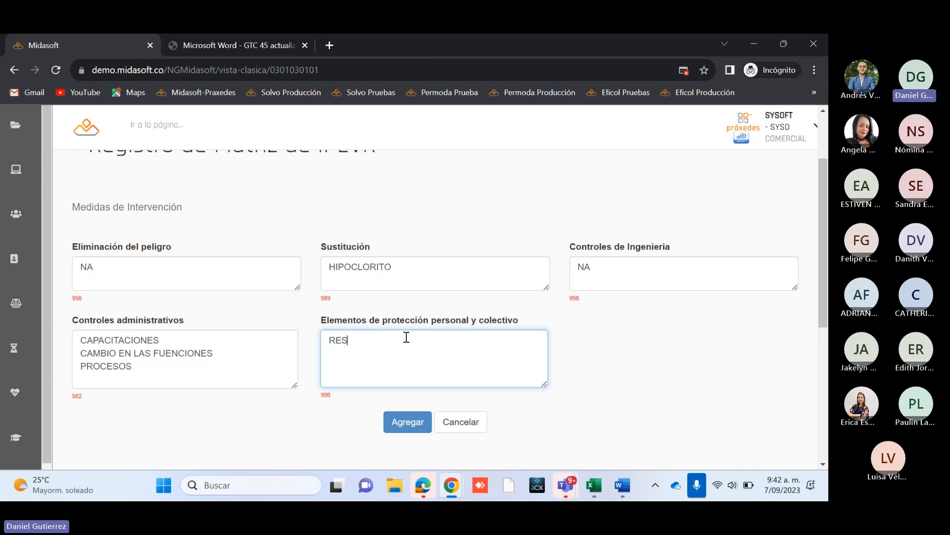
{"action": "type", "text": "ÍRADOR"}
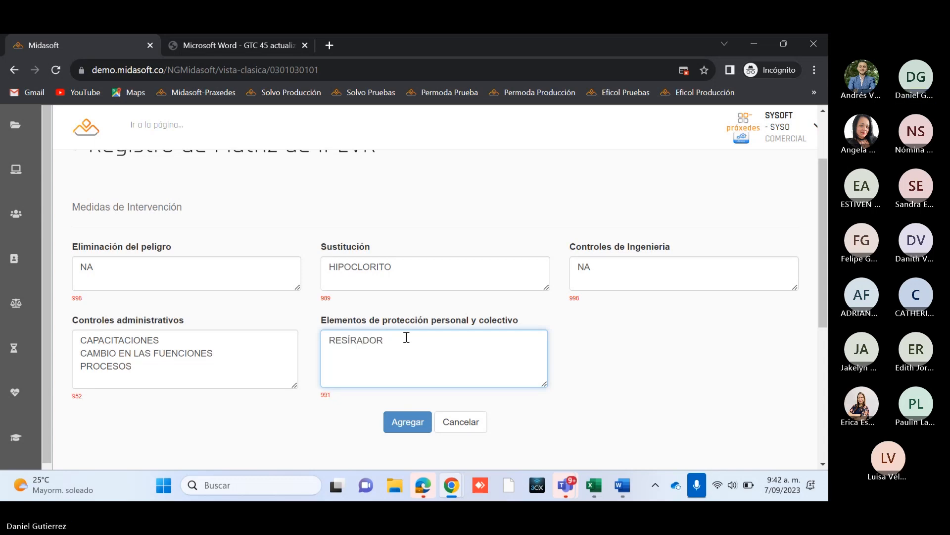
{"action": "key", "text": "BackSpace"}
{"action": "key", "text": "BackSpace"}
{"action": "key", "text": "BackSpace"}
{"action": "key", "text": "BackSpace"}
{"action": "key", "text": "BackSpace"}
{"action": "key", "text": "BackSpace"}
{"action": "type", "text": "P"}
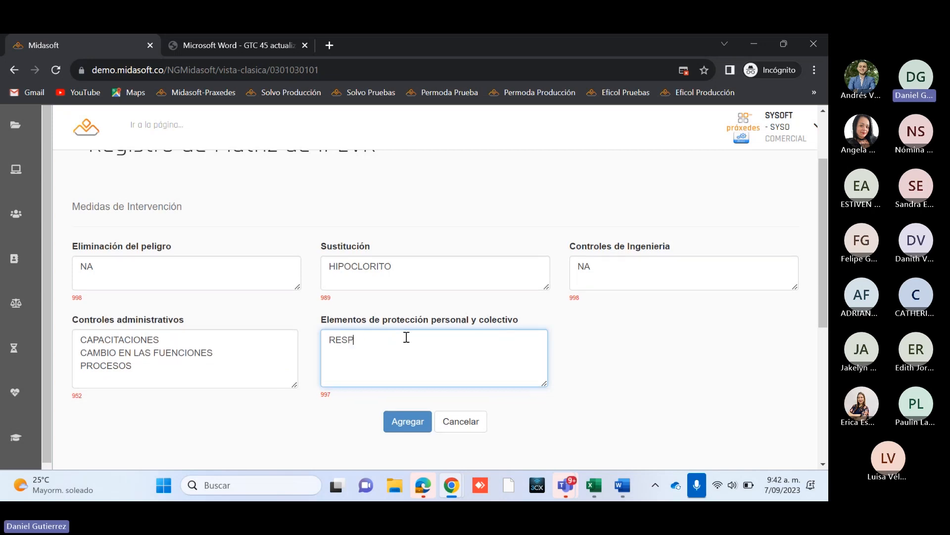
{"action": "type", "text": "IRAD"}
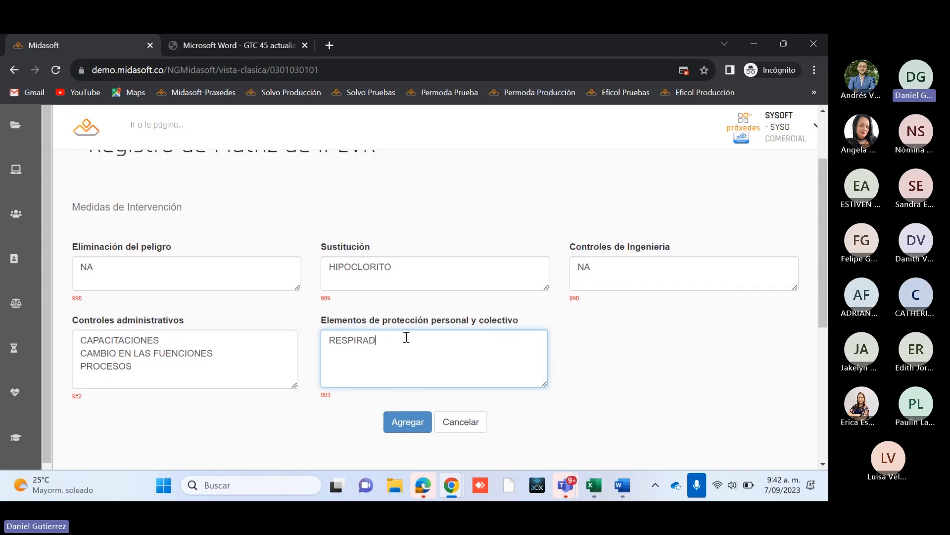
{"action": "type", "text": "OR - MASCARILLA CON DOBLE FILTRO"}
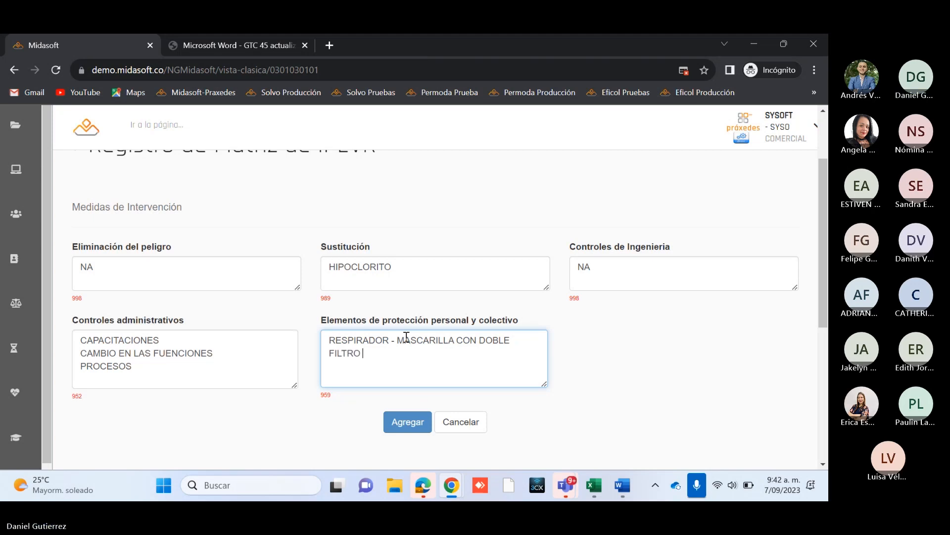
Step: Add GUANTES on its own line in Elementos de protección personal y colectivo, followed by a new empty line
{"action": "key", "text": "Return"}
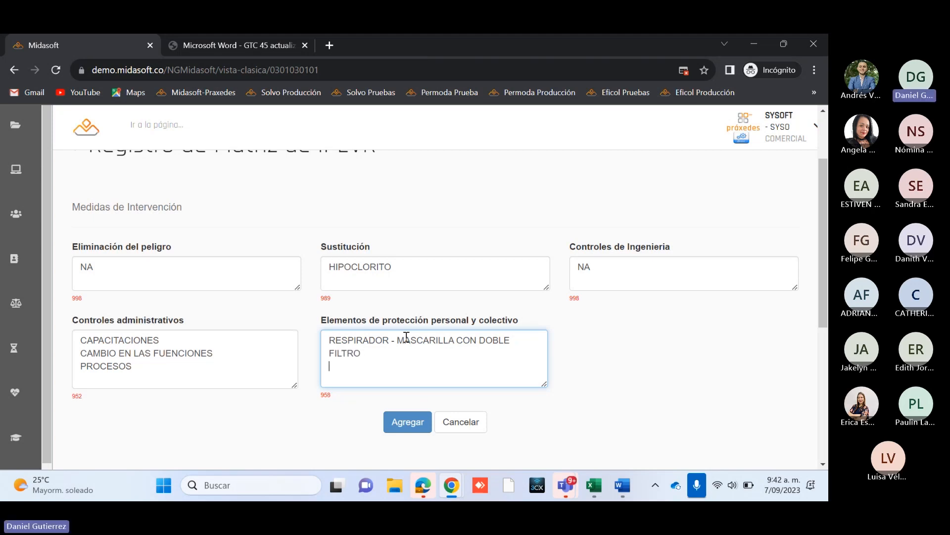
{"action": "type", "text": "AGUANT"}
{"action": "key", "text": "BackSpace"}
{"action": "key", "text": "BackSpace"}
{"action": "key", "text": "BackSpace"}
{"action": "key", "text": "BackSpace"}
{"action": "key", "text": "BackSpace"}
{"action": "key", "text": "BackSpace"}
{"action": "key", "text": "BackSpace"}
{"action": "key", "text": "BackSpace"}
{"action": "type", "text": "GUANTES"}
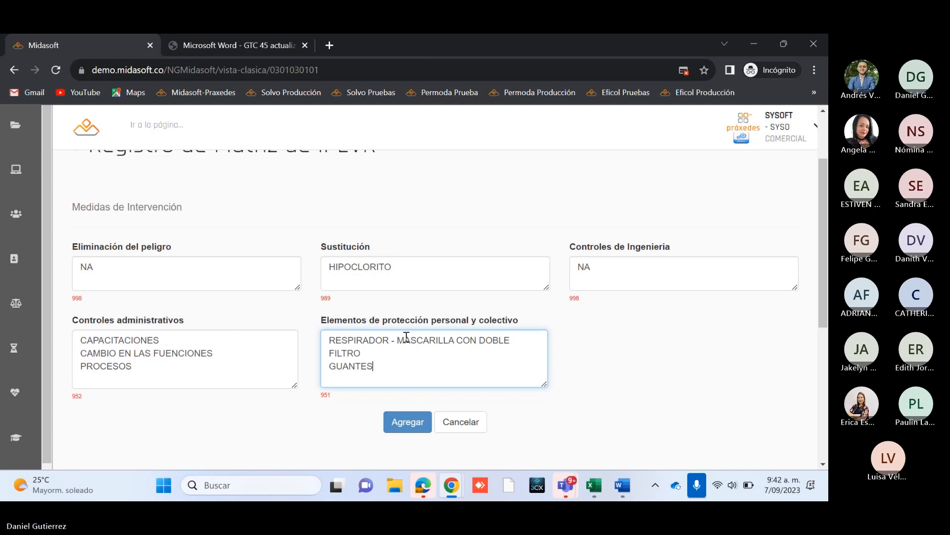
{"action": "key", "text": "Return"}
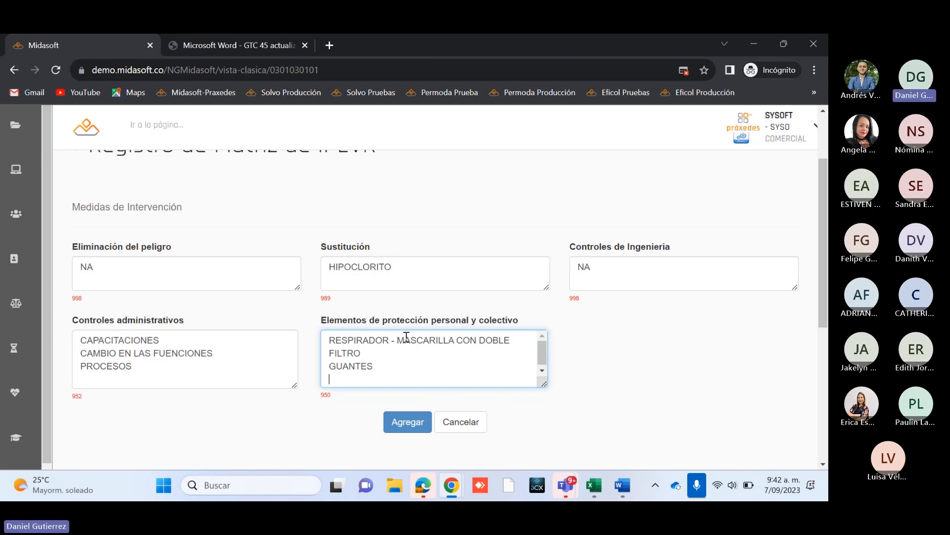
Step: Add BOTAS to Elementos de protección personal y colectivo and save the intervention measures record
{"action": "type", "text": "BOTAS"}
{"action": "left_click", "coordinate": [402, 422]}
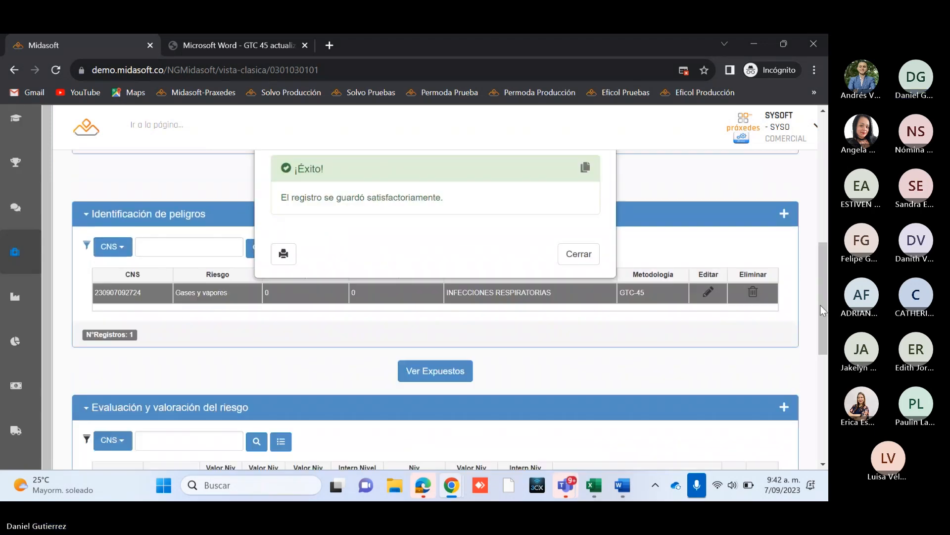
{"action": "left_click", "coordinate": [577, 253]}
Step: Review the AUX SERVICIOS GENERALES matrix record, its Gases y vapores hazard, risk valuation and intervention measures
{"action": "scroll", "coordinate": [825, 378], "scroll_direction": "down", "scroll_amount": 5}
{"action": "scroll", "coordinate": [825, 378], "scroll_direction": "down", "scroll_amount": 2}
{"action": "scroll", "coordinate": [826, 379], "scroll_direction": "up", "scroll_amount": 2}
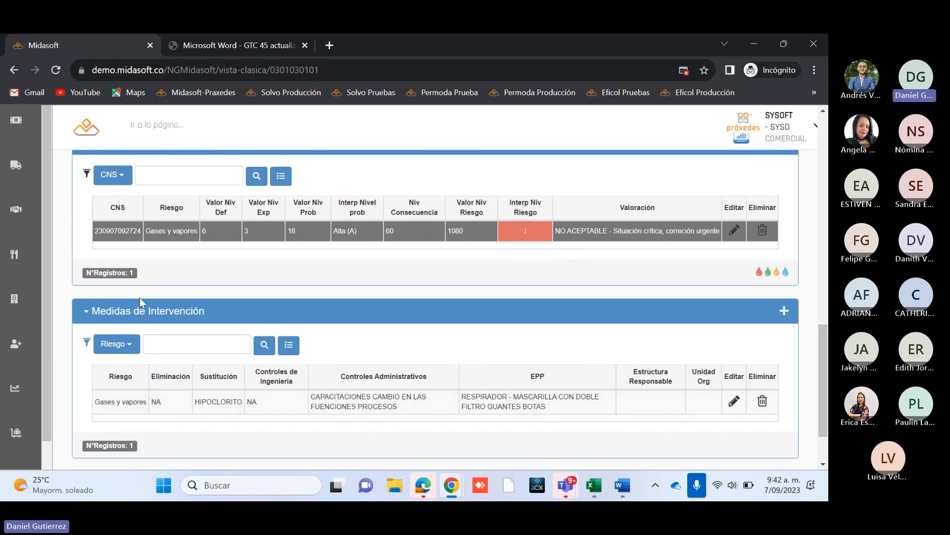
{"action": "scroll", "coordinate": [791, 450], "scroll_direction": "up", "scroll_amount": 3}
{"action": "scroll", "coordinate": [791, 449], "scroll_direction": "up", "scroll_amount": 8}
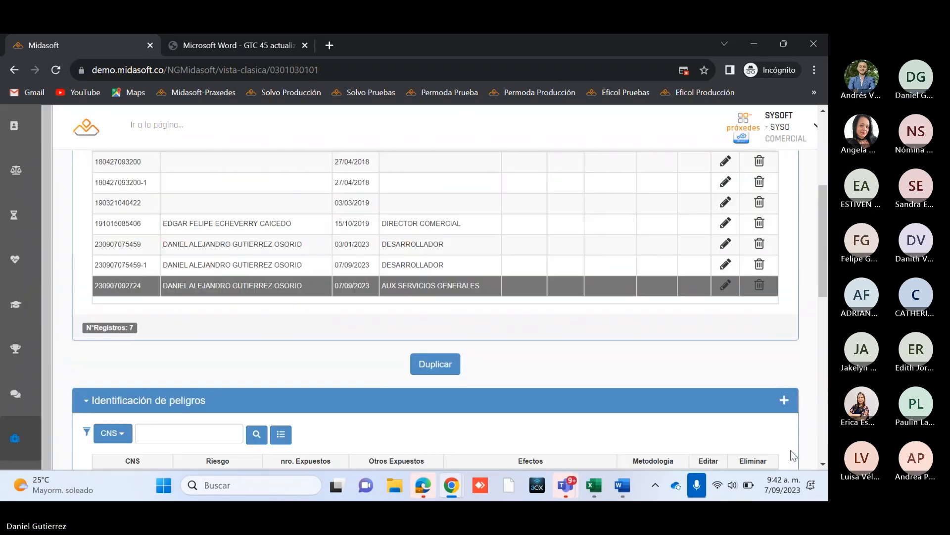
{"action": "scroll", "coordinate": [609, 418], "scroll_direction": "down", "scroll_amount": 1}
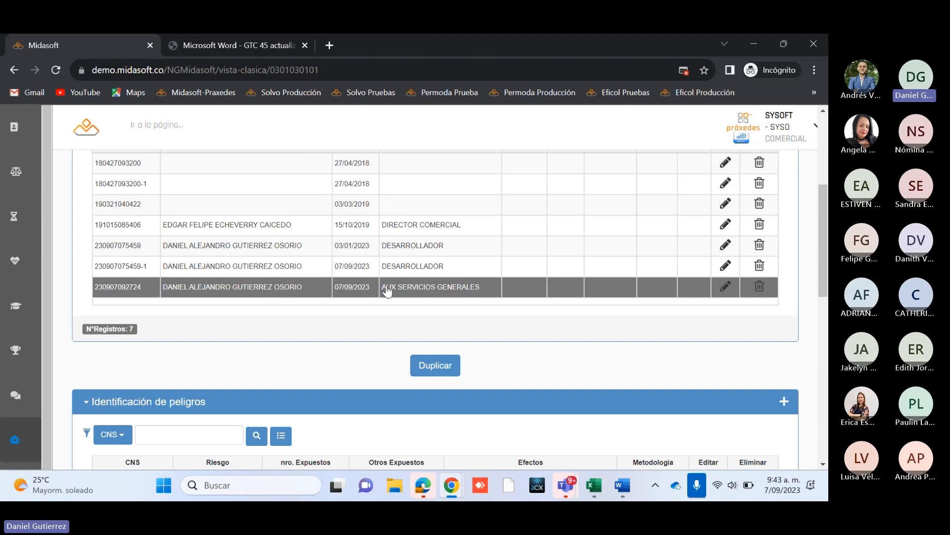
{"action": "scroll", "coordinate": [391, 292], "scroll_direction": "down", "scroll_amount": 3}
{"action": "scroll", "coordinate": [792, 371], "scroll_direction": "up", "scroll_amount": 1}
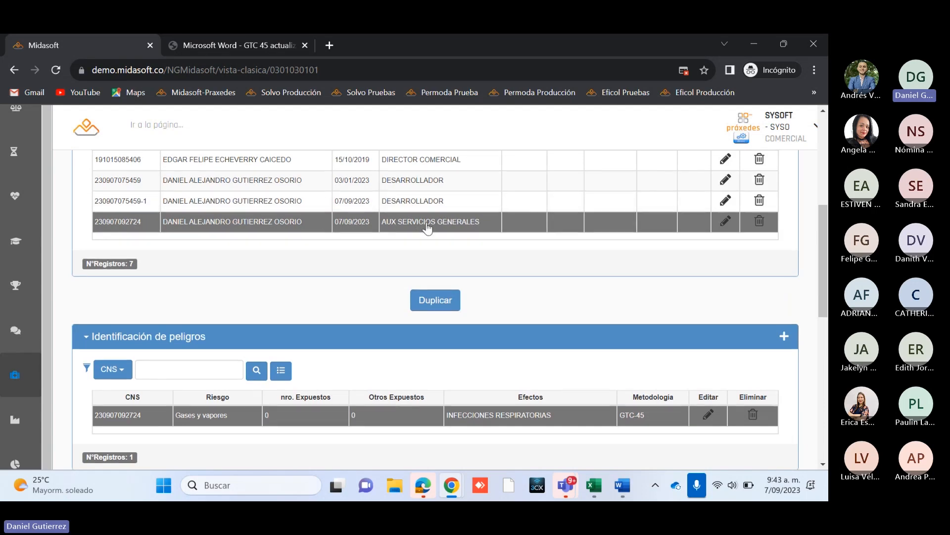
{"action": "scroll", "coordinate": [491, 229], "scroll_direction": "down", "scroll_amount": 1}
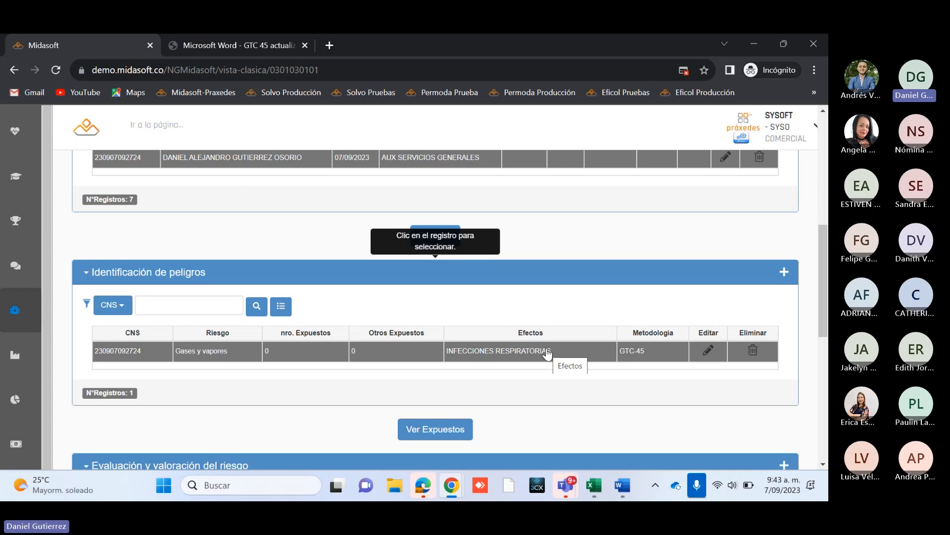
{"action": "scroll", "coordinate": [495, 362], "scroll_direction": "down", "scroll_amount": 4}
{"action": "scroll", "coordinate": [495, 365], "scroll_direction": "up", "scroll_amount": 1}
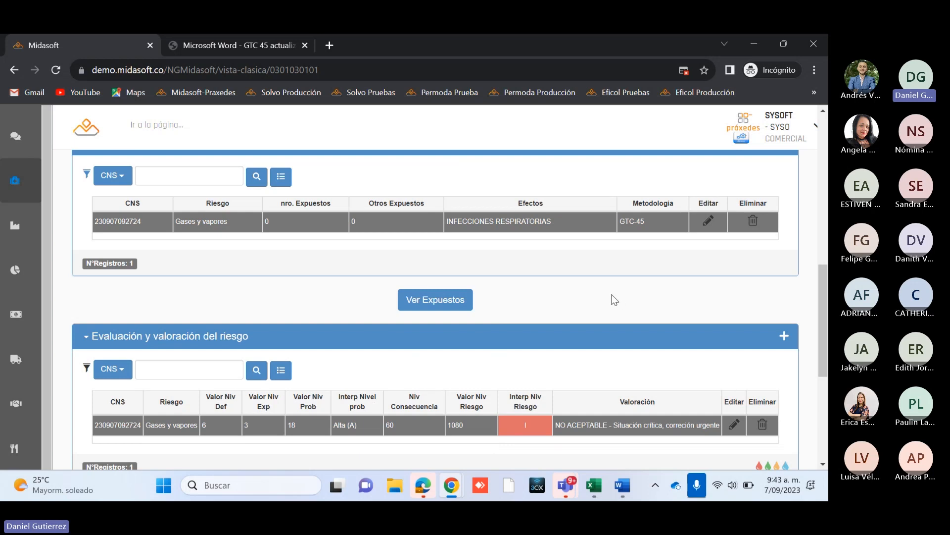
{"action": "scroll", "coordinate": [614, 299], "scroll_direction": "down", "scroll_amount": 5}
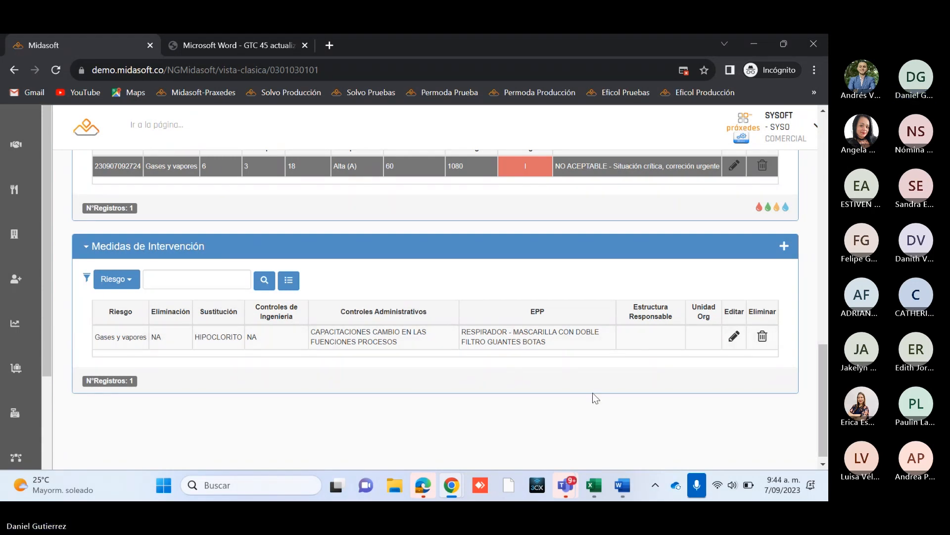
Step: Examine how the matrix, Identificación de peligros, Evaluación y valoración del riesgo and Medidas de Intervención records relate to each other
{"action": "scroll", "coordinate": [592, 393], "scroll_direction": "up", "scroll_amount": 2}
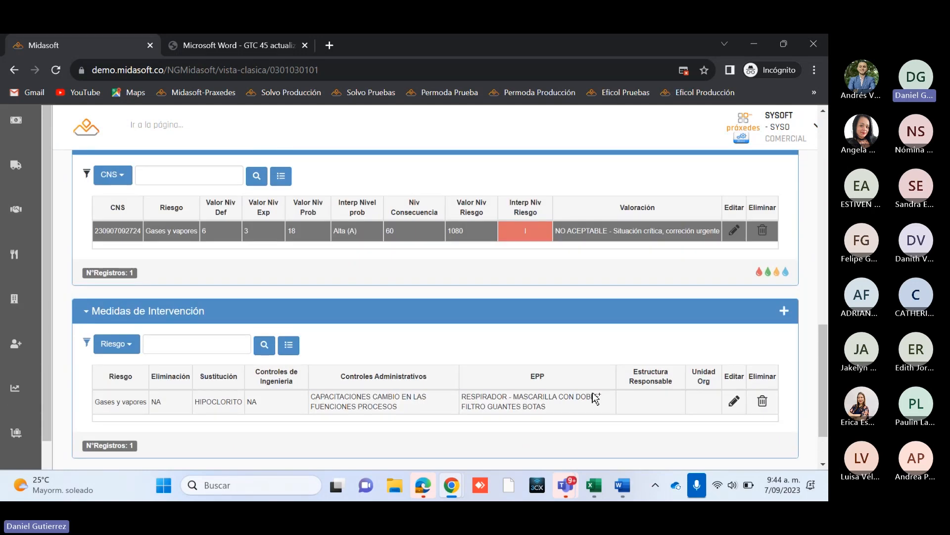
{"action": "scroll", "coordinate": [594, 396], "scroll_direction": "up", "scroll_amount": 6}
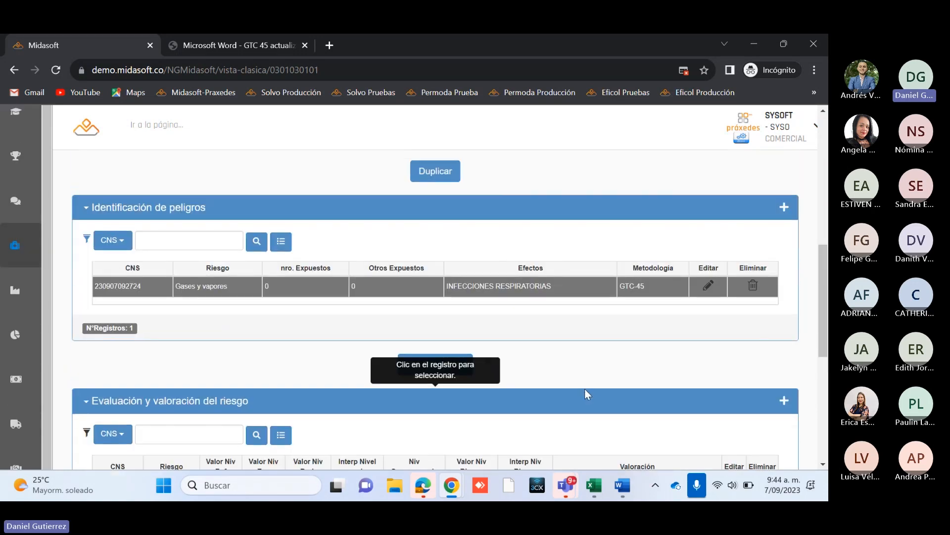
{"action": "scroll", "coordinate": [584, 388], "scroll_direction": "up", "scroll_amount": 3}
{"action": "scroll", "coordinate": [582, 388], "scroll_direction": "down", "scroll_amount": 6}
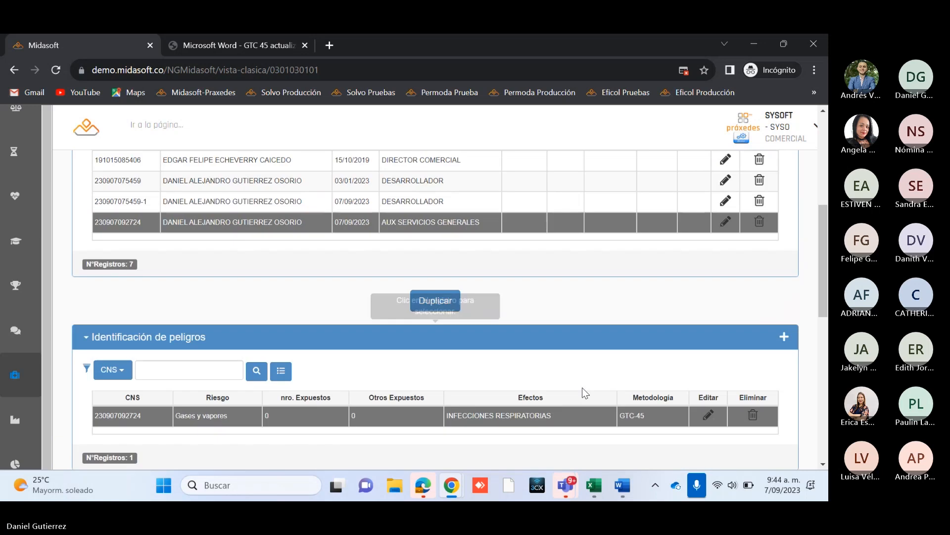
{"action": "scroll", "coordinate": [582, 387], "scroll_direction": "down", "scroll_amount": 4}
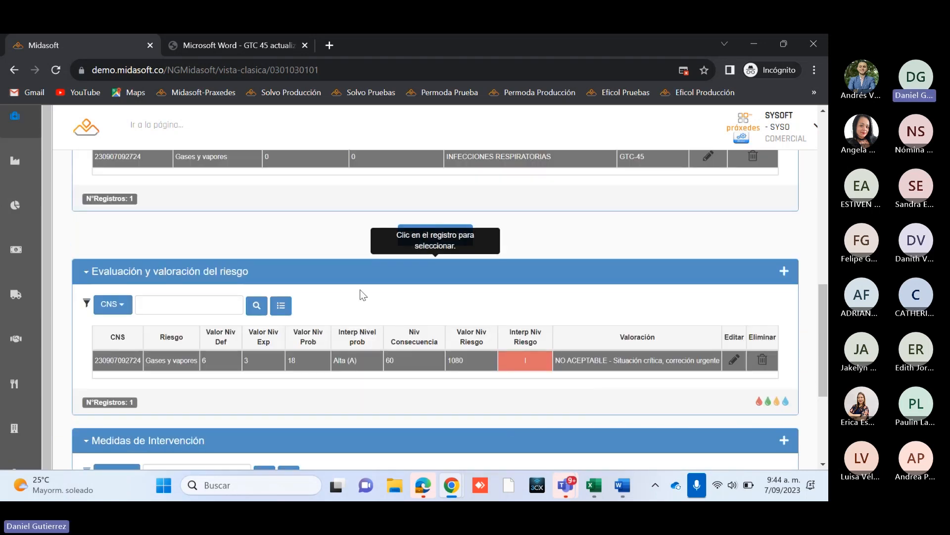
{"action": "left_click_drag", "start_coordinate": [827, 345], "coordinate": [823, 262]}
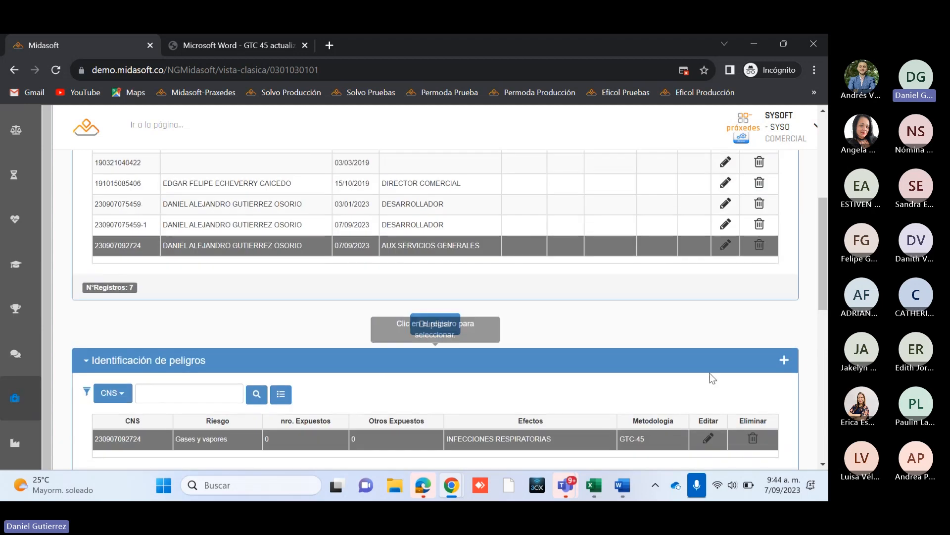
{"action": "scroll", "coordinate": [634, 366], "scroll_direction": "down", "scroll_amount": 1}
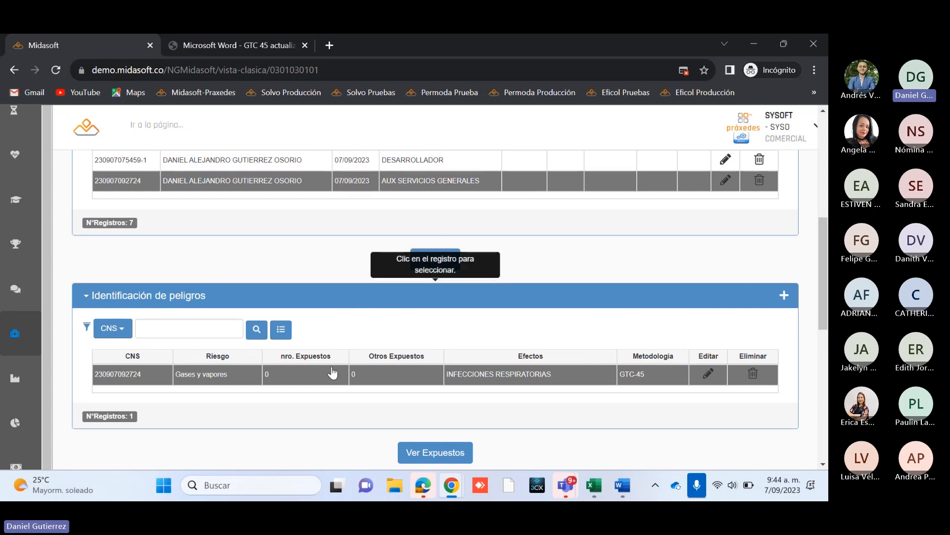
{"action": "scroll", "coordinate": [376, 344], "scroll_direction": "down", "scroll_amount": 1}
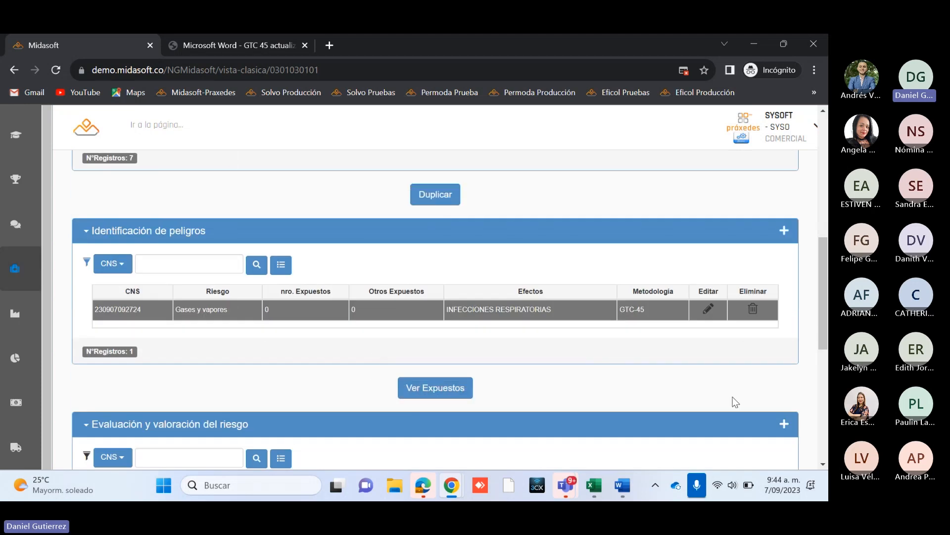
{"action": "scroll", "coordinate": [734, 397], "scroll_direction": "down", "scroll_amount": 2}
{"action": "scroll", "coordinate": [486, 394], "scroll_direction": "down", "scroll_amount": 1}
{"action": "scroll", "coordinate": [486, 394], "scroll_direction": "down", "scroll_amount": 3}
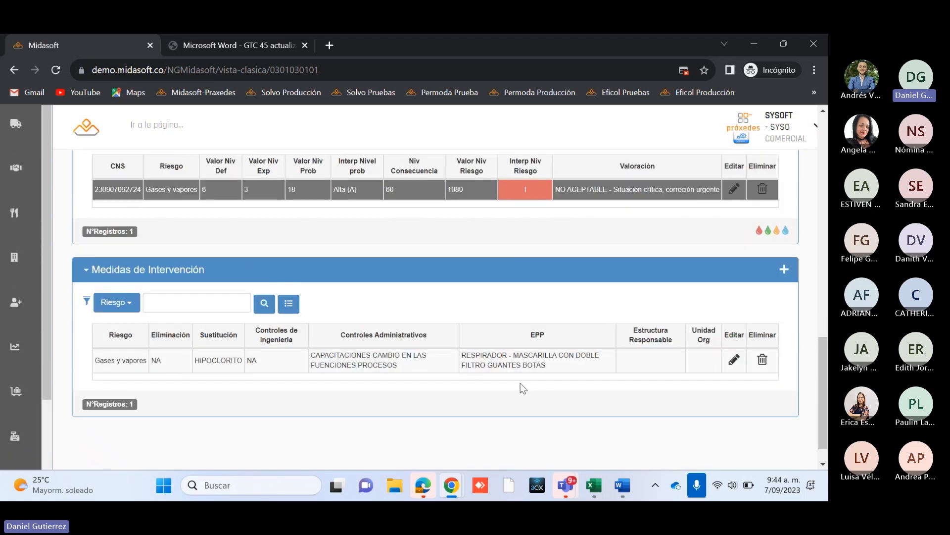
Step: Go over the matrix list, the selected matrix's hazard and its linked valuation and measures once more, ending at its CNS
{"action": "scroll", "coordinate": [667, 409], "scroll_direction": "up", "scroll_amount": 4}
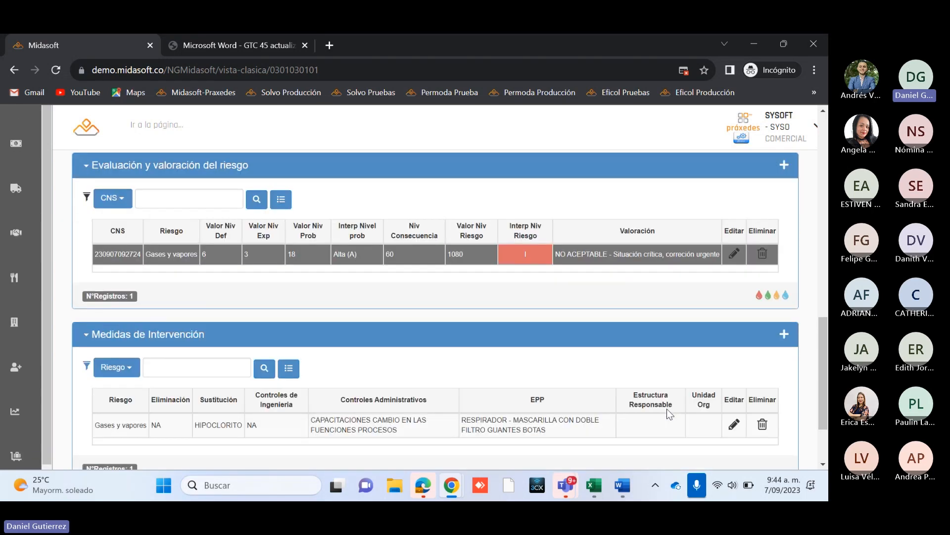
{"action": "scroll", "coordinate": [667, 408], "scroll_direction": "up", "scroll_amount": 3}
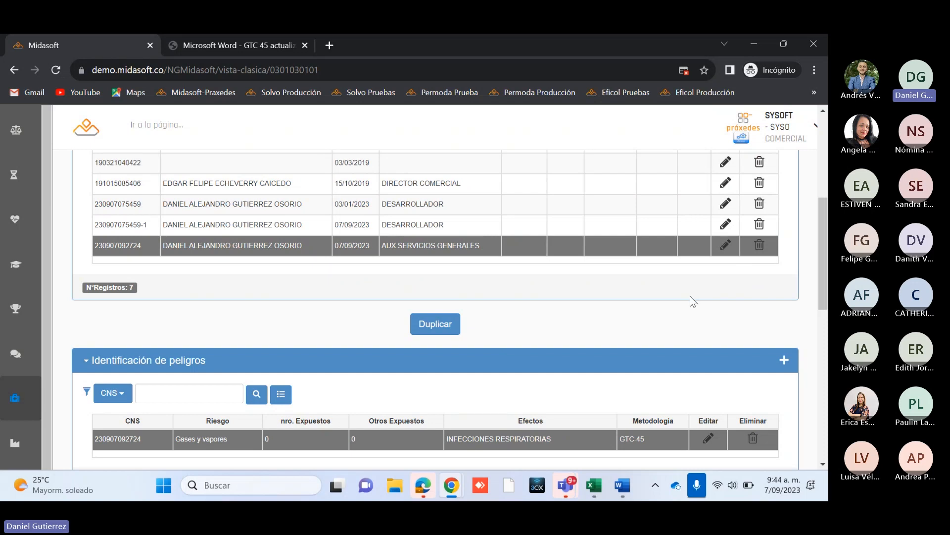
{"action": "scroll", "coordinate": [709, 298], "scroll_direction": "down", "scroll_amount": 1}
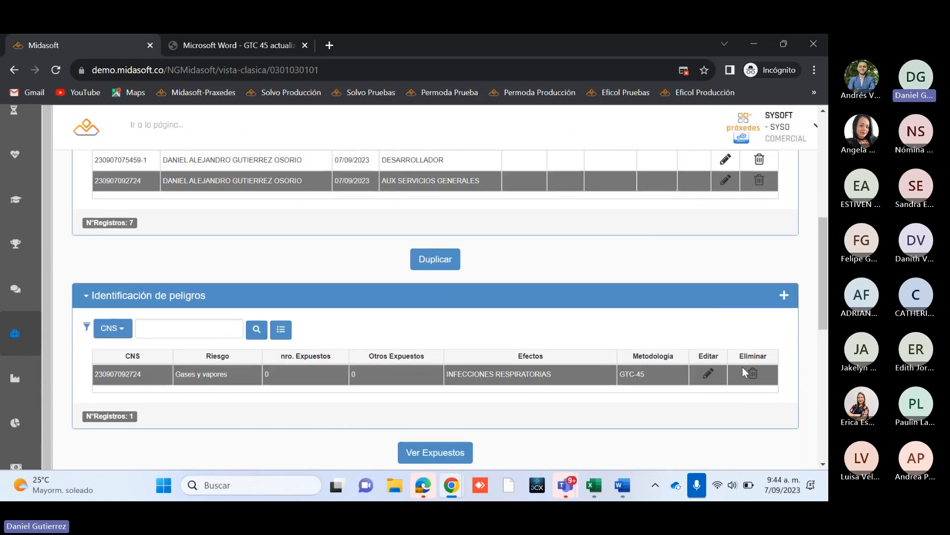
{"action": "scroll", "coordinate": [742, 372], "scroll_direction": "down", "scroll_amount": 1}
{"action": "scroll", "coordinate": [743, 372], "scroll_direction": "up", "scroll_amount": 1}
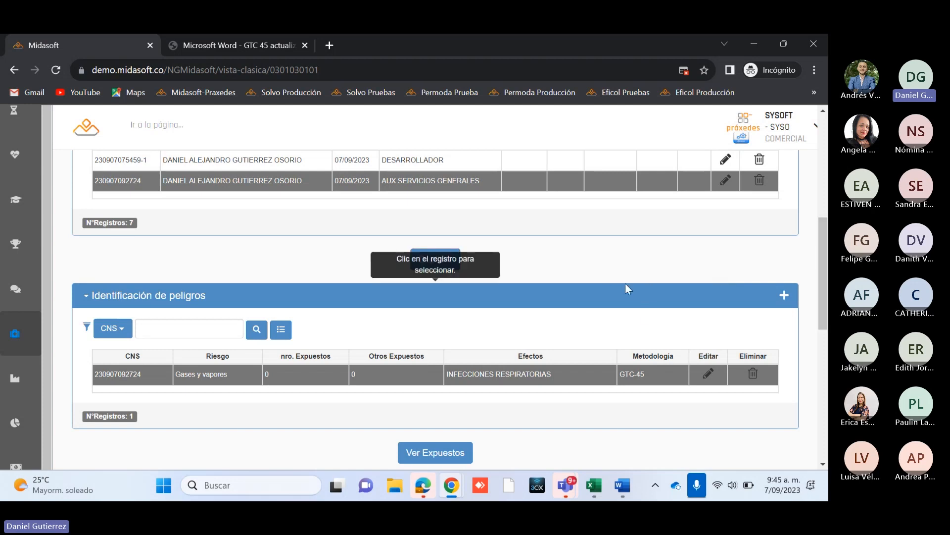
{"action": "scroll", "coordinate": [625, 288], "scroll_direction": "down", "scroll_amount": 2}
{"action": "scroll", "coordinate": [625, 288], "scroll_direction": "up", "scroll_amount": 2}
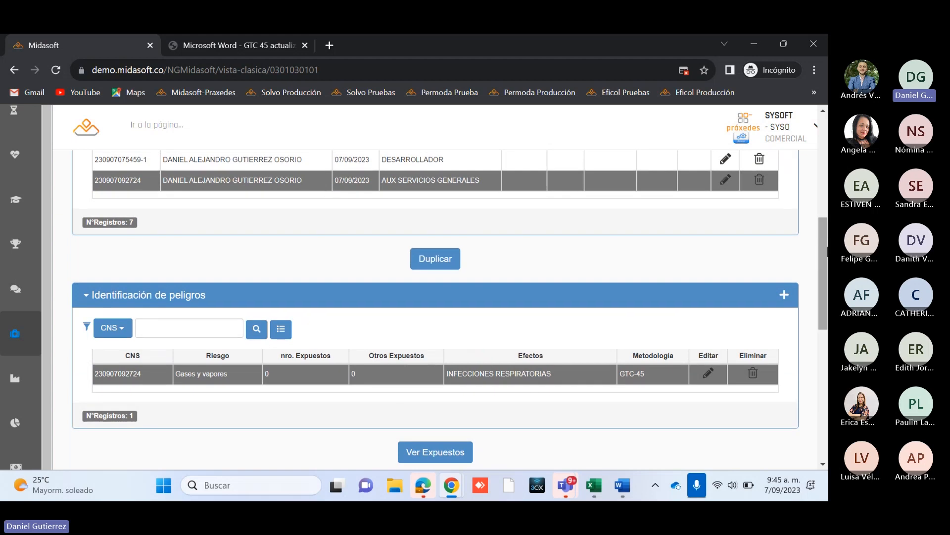
{"action": "scroll", "coordinate": [625, 283], "scroll_direction": "up", "scroll_amount": 6}
{"action": "scroll", "coordinate": [822, 177], "scroll_direction": "down", "scroll_amount": 2}
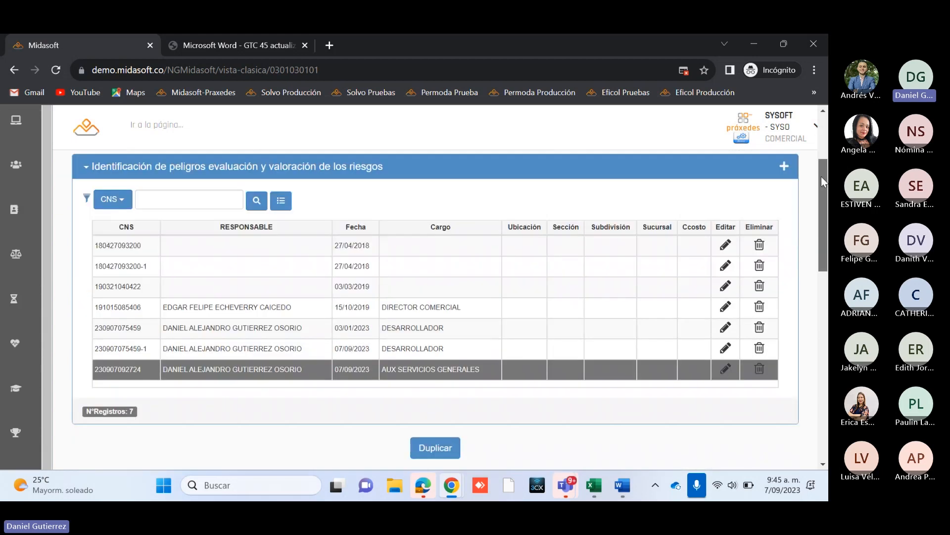
{"action": "scroll", "coordinate": [488, 385], "scroll_direction": "down", "scroll_amount": 3}
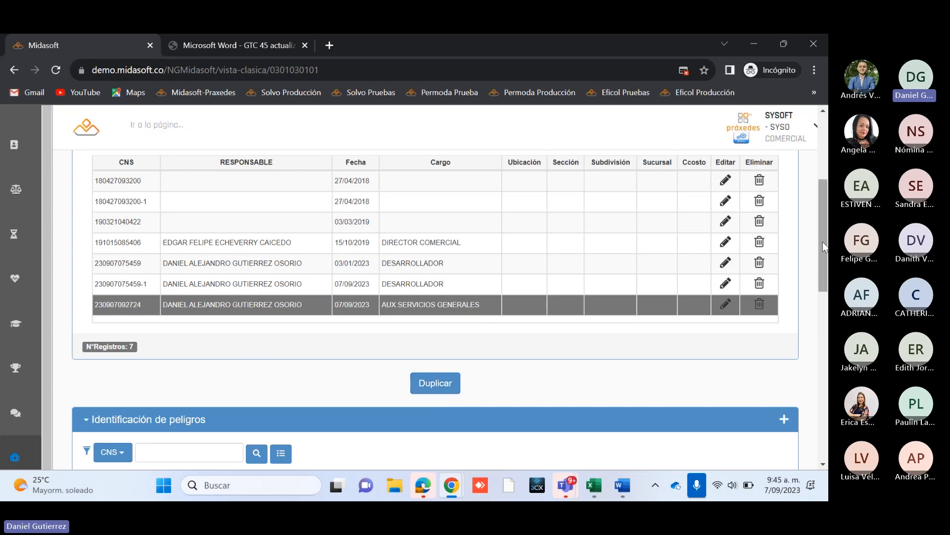
{"action": "scroll", "coordinate": [662, 376], "scroll_direction": "down", "scroll_amount": 3}
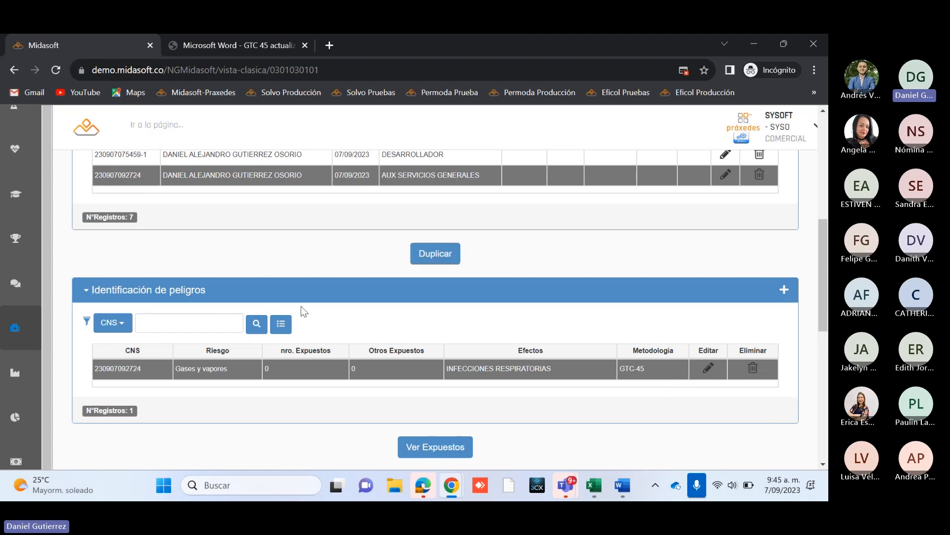
{"action": "scroll", "coordinate": [339, 215], "scroll_direction": "down", "scroll_amount": 1}
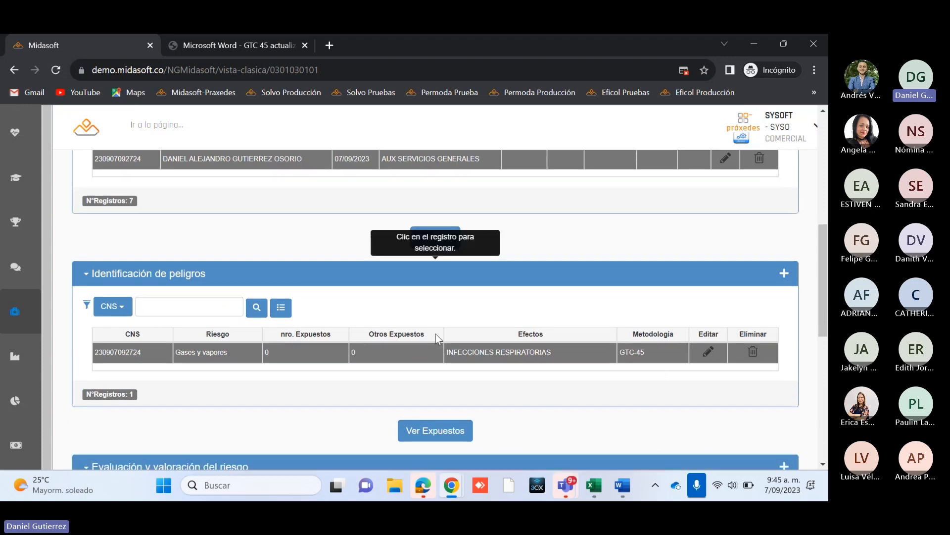
{"action": "scroll", "coordinate": [219, 298], "scroll_direction": "up", "scroll_amount": 1}
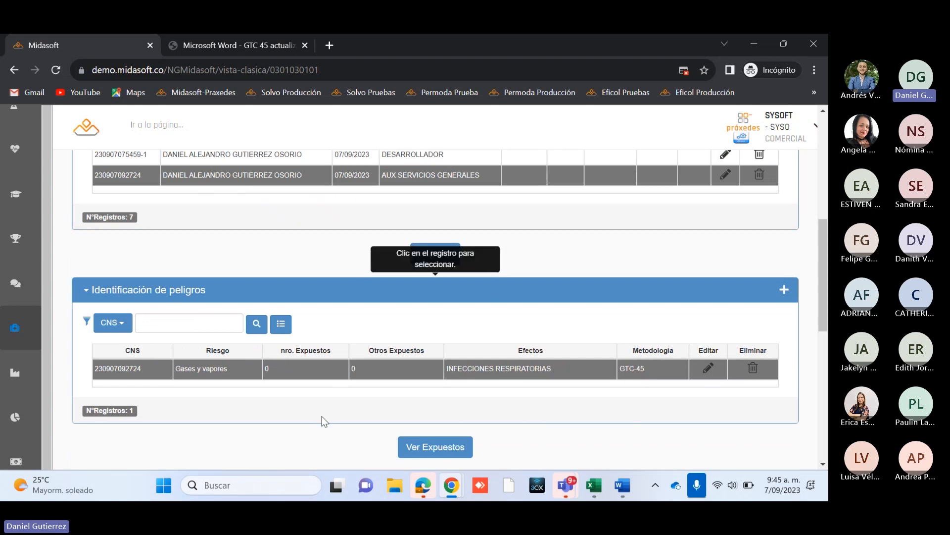
{"action": "scroll", "coordinate": [322, 417], "scroll_direction": "down", "scroll_amount": 2}
{"action": "scroll", "coordinate": [322, 418], "scroll_direction": "down", "scroll_amount": 2}
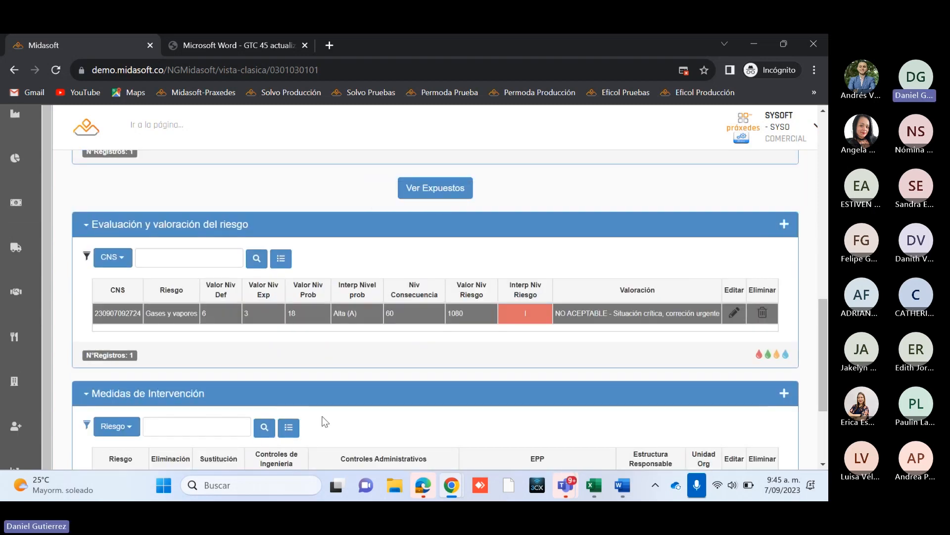
{"action": "scroll", "coordinate": [323, 420], "scroll_direction": "down", "scroll_amount": 2}
{"action": "scroll", "coordinate": [323, 421], "scroll_direction": "up", "scroll_amount": 3}
{"action": "scroll", "coordinate": [323, 418], "scroll_direction": "up", "scroll_amount": 6}
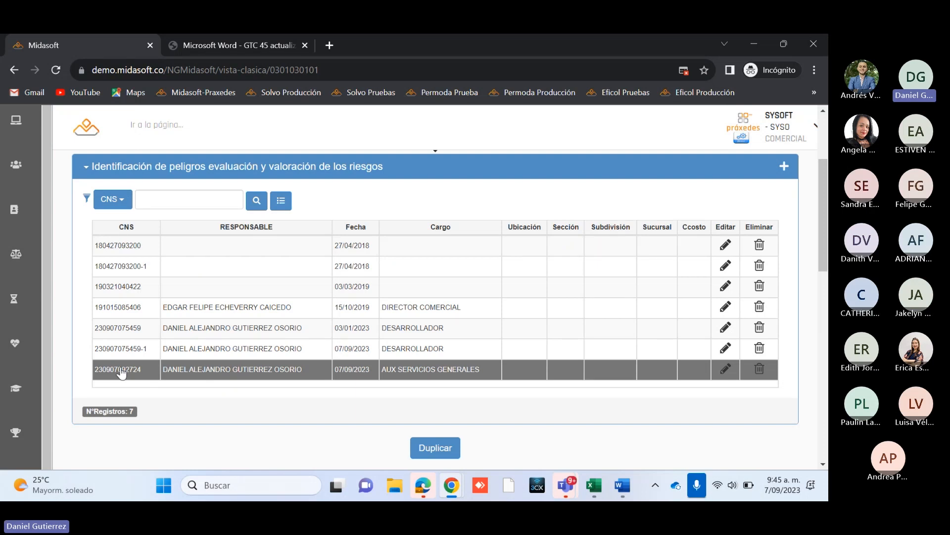
Step: Open the Matríz de IPEVR report of the Identificación de peligros evaluación y valoración de los riesgos GTC-45 module
{"action": "scroll", "coordinate": [161, 337], "scroll_direction": "up", "scroll_amount": 3}
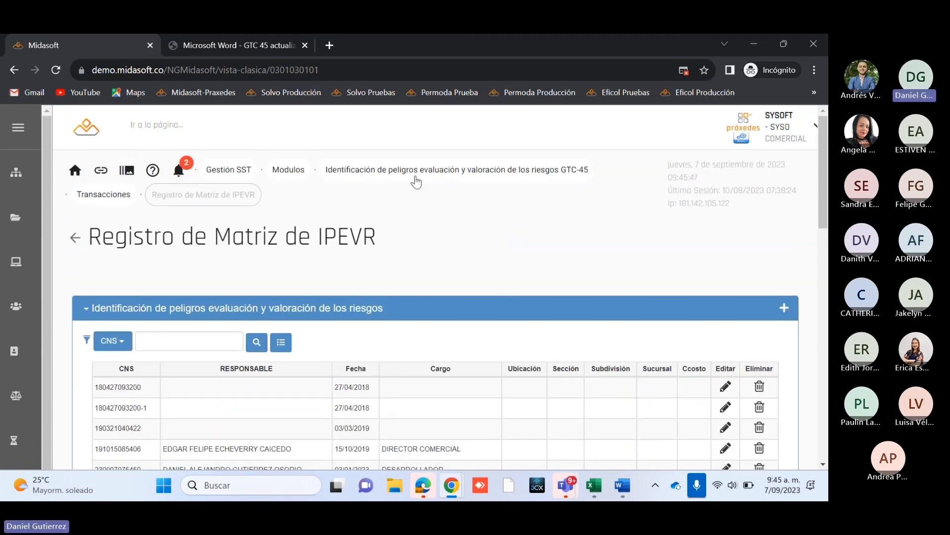
{"action": "left_click", "coordinate": [289, 170]}
{"action": "left_click", "coordinate": [431, 378]}
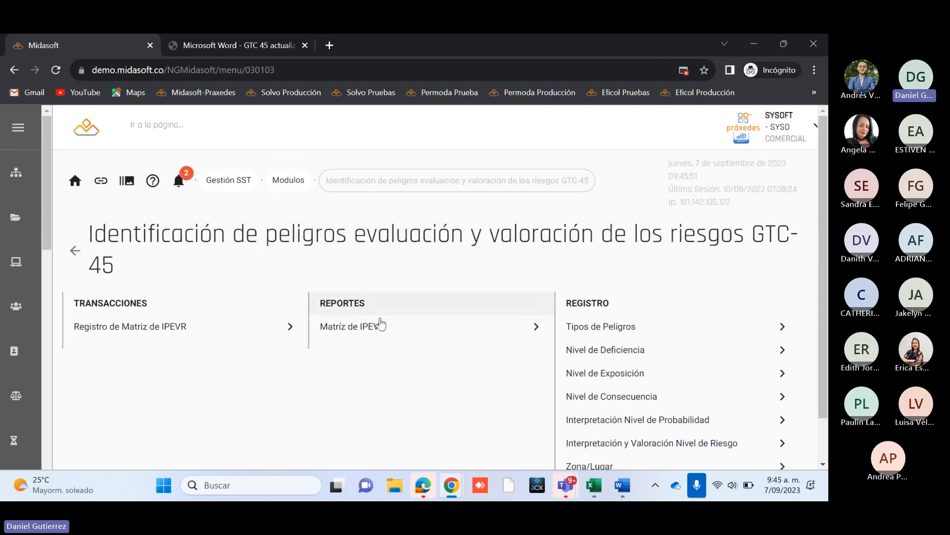
{"action": "left_click", "coordinate": [343, 334]}
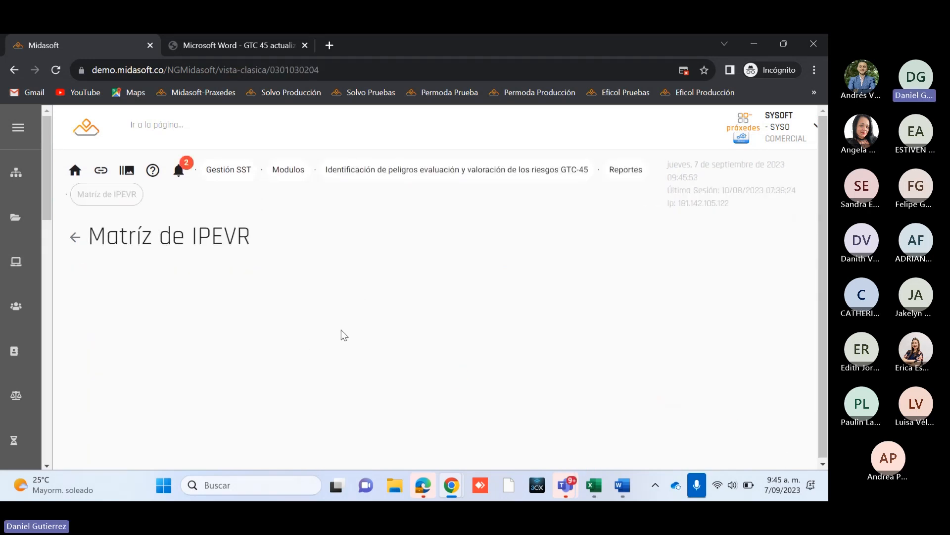
{"action": "scroll", "coordinate": [278, 297], "scroll_direction": "down", "scroll_amount": 1}
{"action": "left_click", "coordinate": [260, 258]}
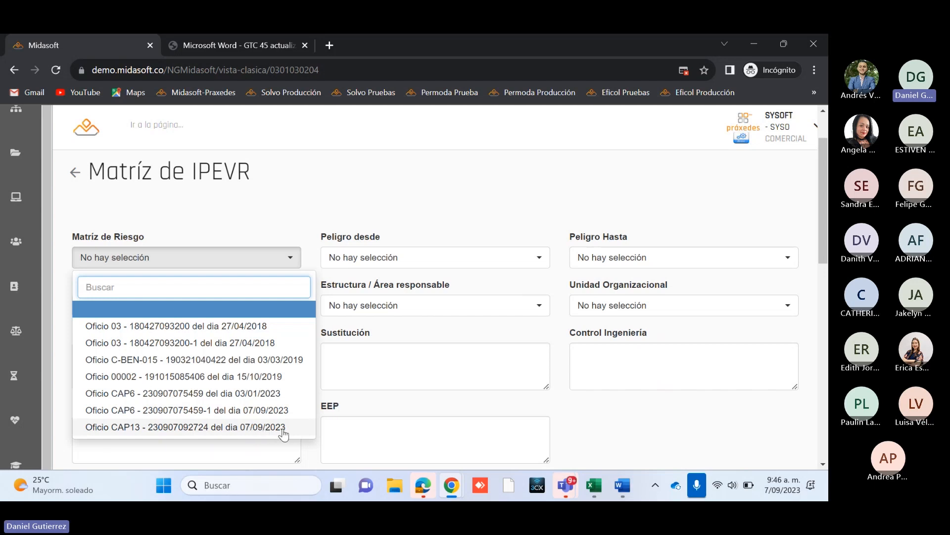
{"action": "key", "text": "ctrl+v"}
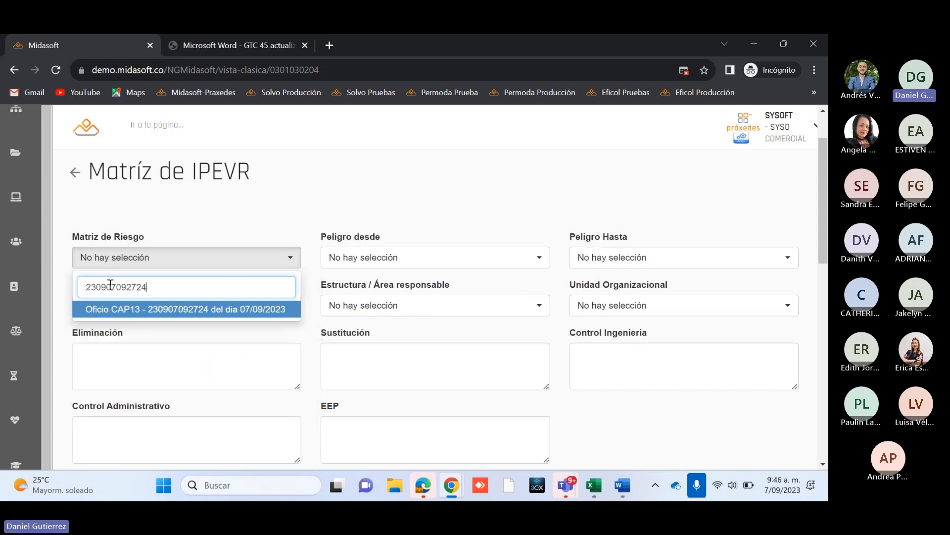
{"action": "left_click", "coordinate": [131, 309]}
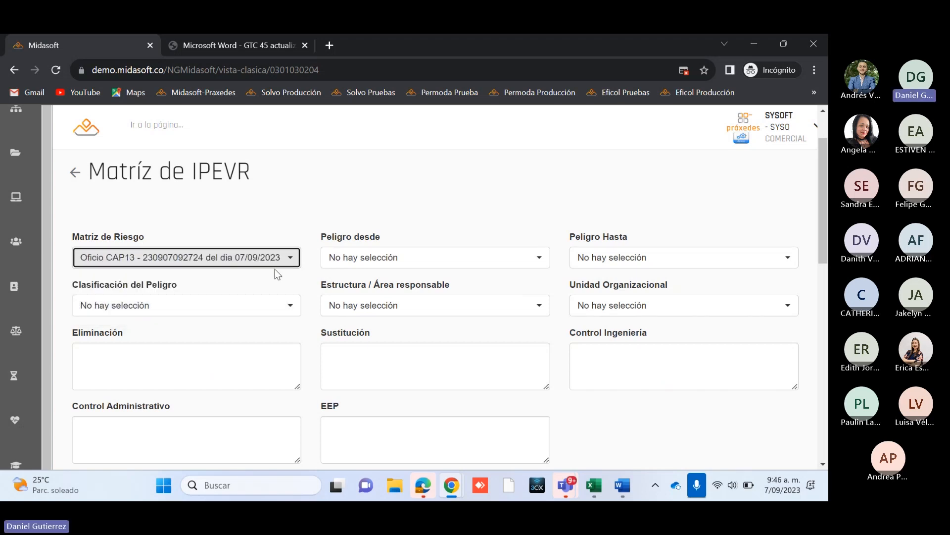
{"action": "left_click", "coordinate": [367, 255]}
{"action": "left_click", "coordinate": [390, 326]}
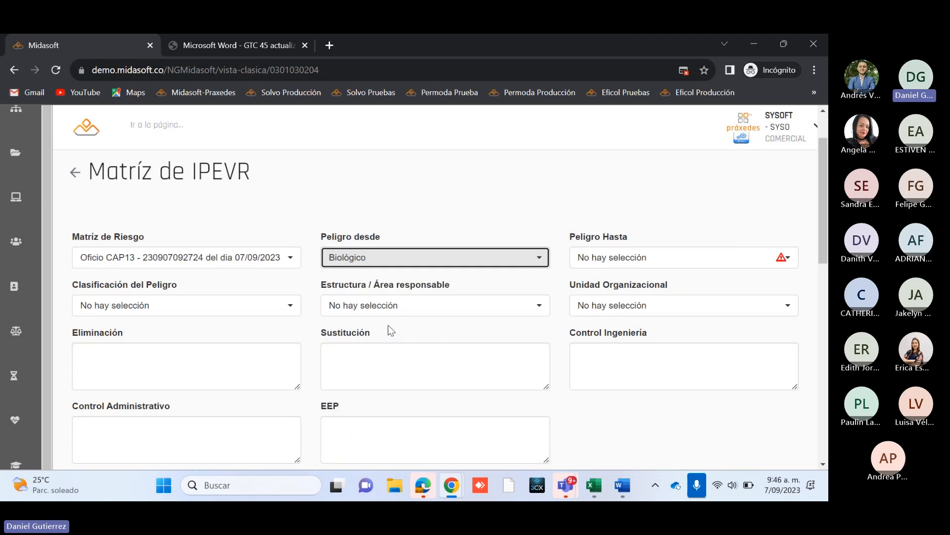
Step: Set Peligro Hasta to Criticidad and the classifier's Compañía Desde to CM-PRAXEDES MIDASOFT GROUP SAS
{"action": "left_click", "coordinate": [638, 259]}
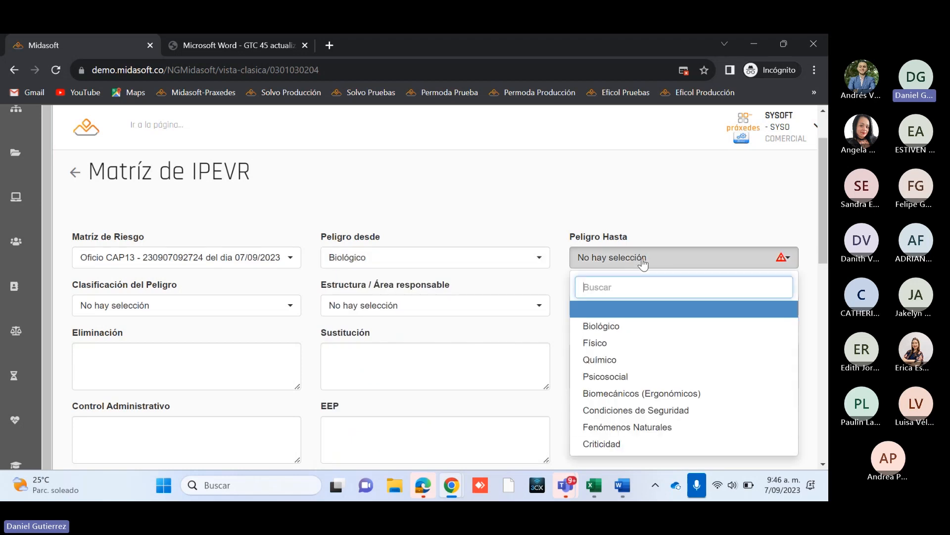
{"action": "left_click", "coordinate": [608, 445]}
{"action": "scroll", "coordinate": [606, 442], "scroll_direction": "down", "scroll_amount": 5}
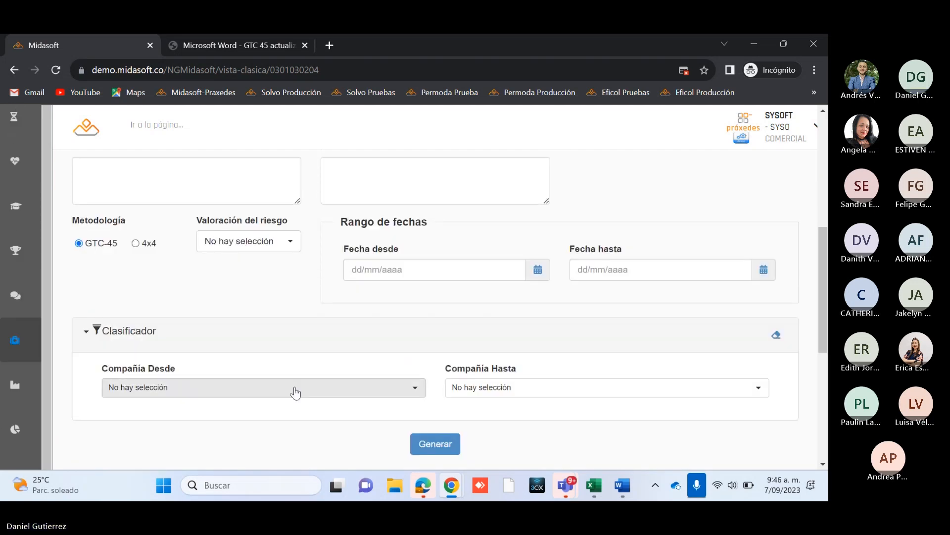
{"action": "left_click", "coordinate": [295, 387]}
{"action": "scroll", "coordinate": [676, 327], "scroll_direction": "down", "scroll_amount": 5}
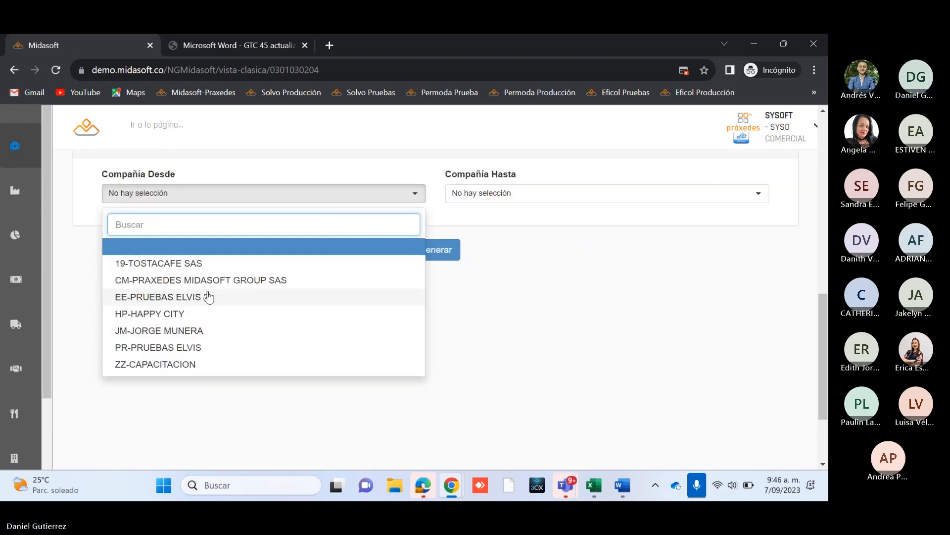
{"action": "left_click", "coordinate": [244, 278]}
{"action": "scroll", "coordinate": [573, 329], "scroll_direction": "up", "scroll_amount": 7}
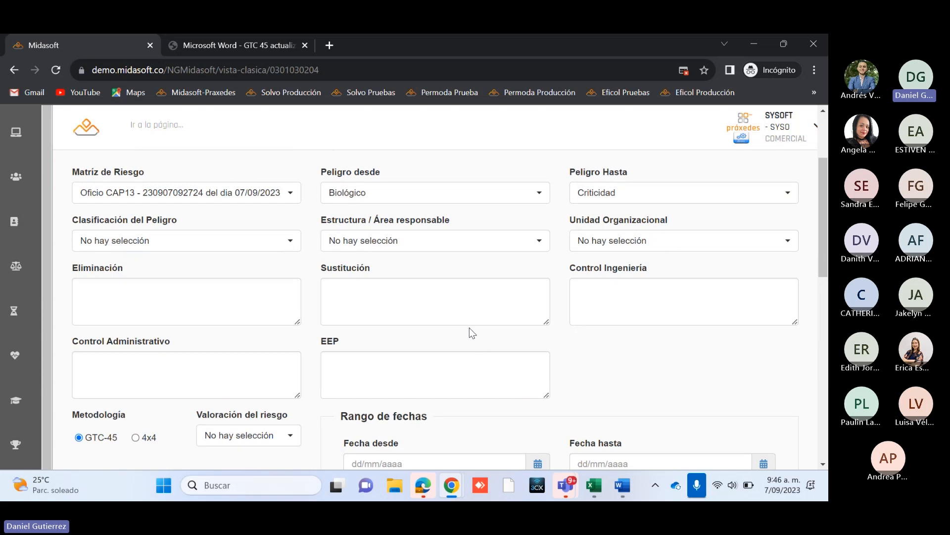
Step: Check the Valoración del riesgo options without choosing one and generate the Matríz de IPEVR report
{"action": "scroll", "coordinate": [468, 326], "scroll_direction": "down", "scroll_amount": 4}
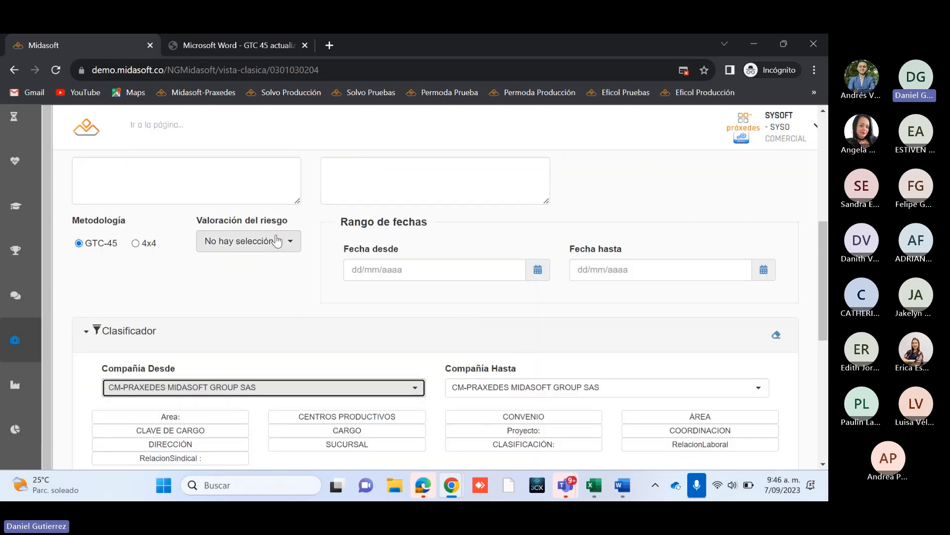
{"action": "left_click", "coordinate": [289, 250]}
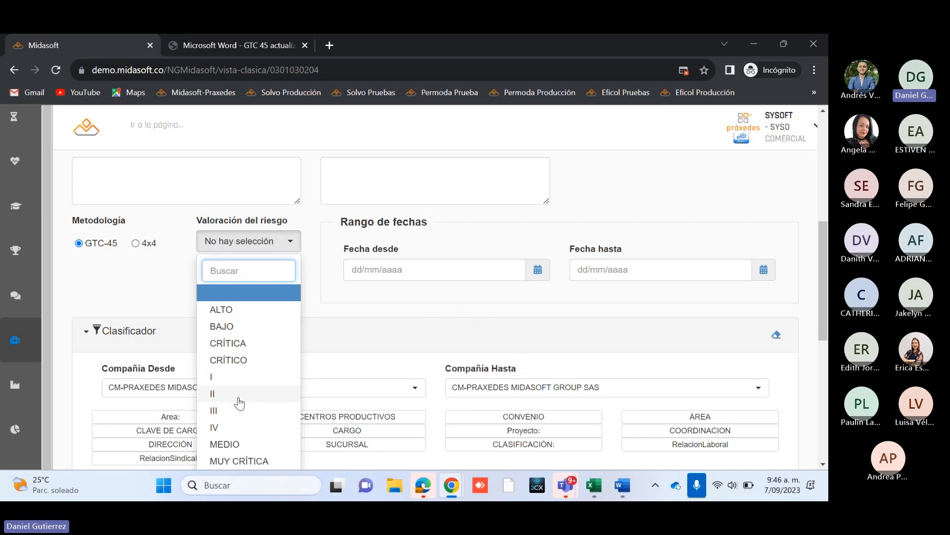
{"action": "left_click", "coordinate": [254, 240]}
{"action": "scroll", "coordinate": [441, 322], "scroll_direction": "up", "scroll_amount": 3}
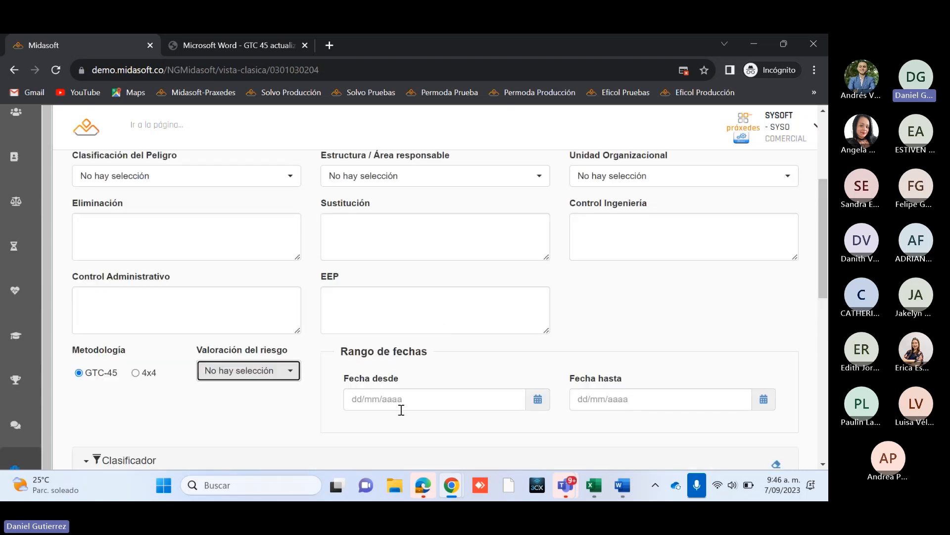
{"action": "scroll", "coordinate": [315, 240], "scroll_direction": "up", "scroll_amount": 1}
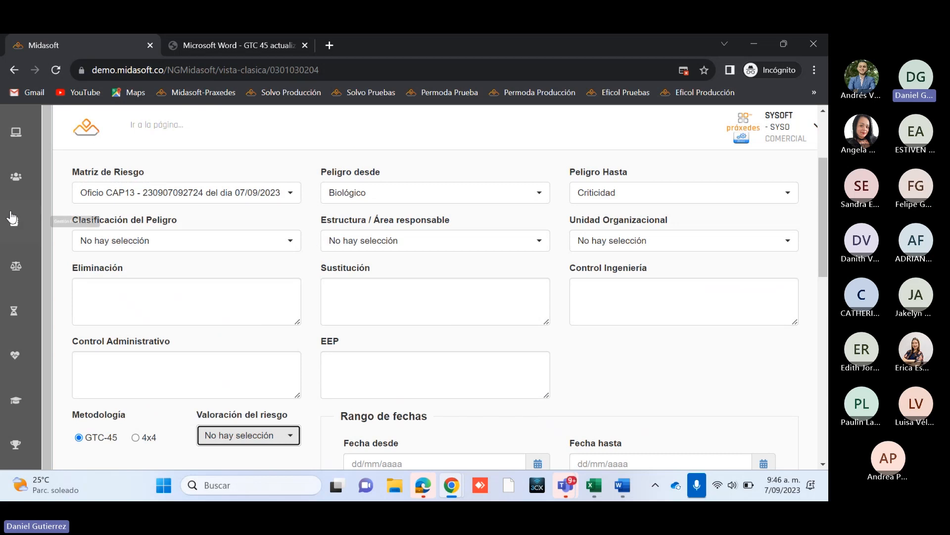
{"action": "scroll", "coordinate": [643, 340], "scroll_direction": "down", "scroll_amount": 3}
{"action": "scroll", "coordinate": [635, 340], "scroll_direction": "down", "scroll_amount": 4}
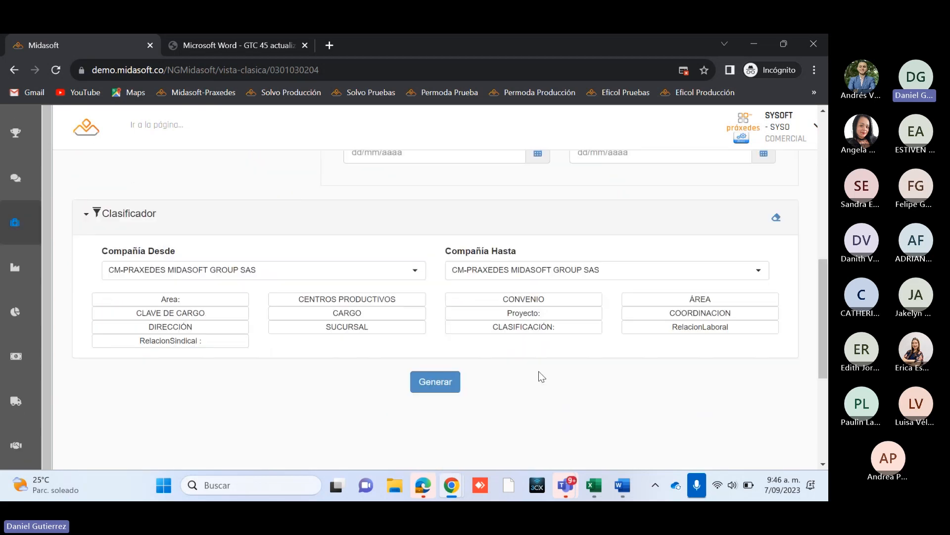
{"action": "left_click", "coordinate": [426, 376]}
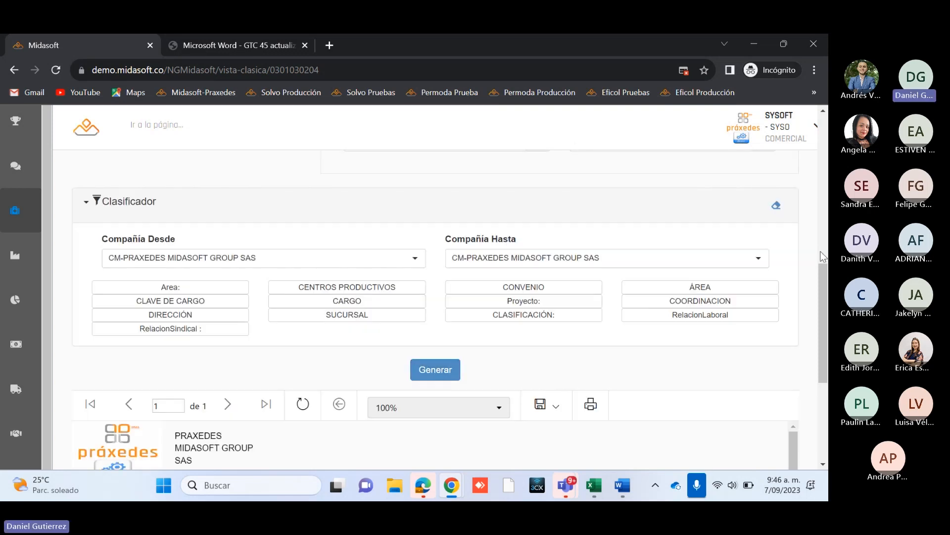
Step: Examine the generated report from the signature lines through Estructura Administrativa, Peligro, exposure and task columns to Controles Existentes
{"action": "left_click_drag", "start_coordinate": [825, 334], "coordinate": [825, 411]}
{"action": "scroll", "coordinate": [382, 279], "scroll_direction": "down", "scroll_amount": 2}
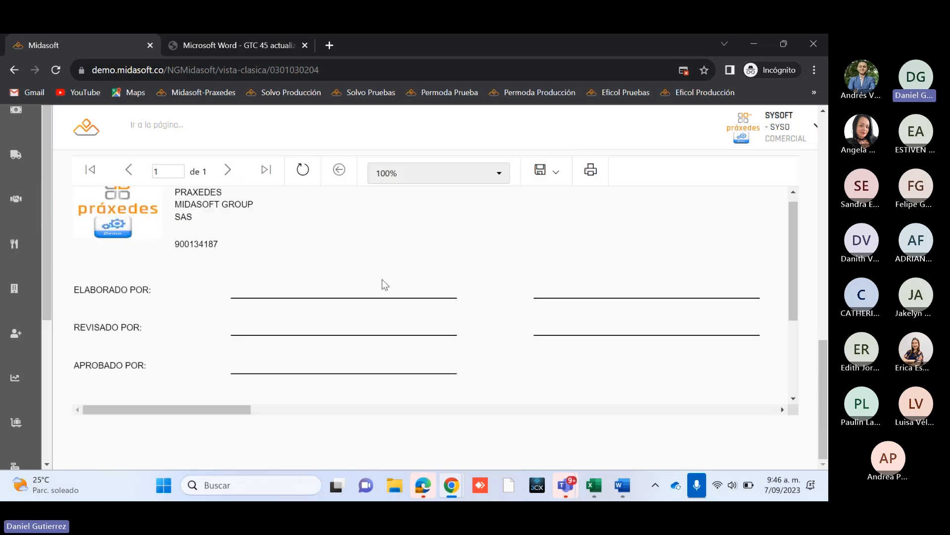
{"action": "scroll", "coordinate": [382, 280], "scroll_direction": "down", "scroll_amount": 2}
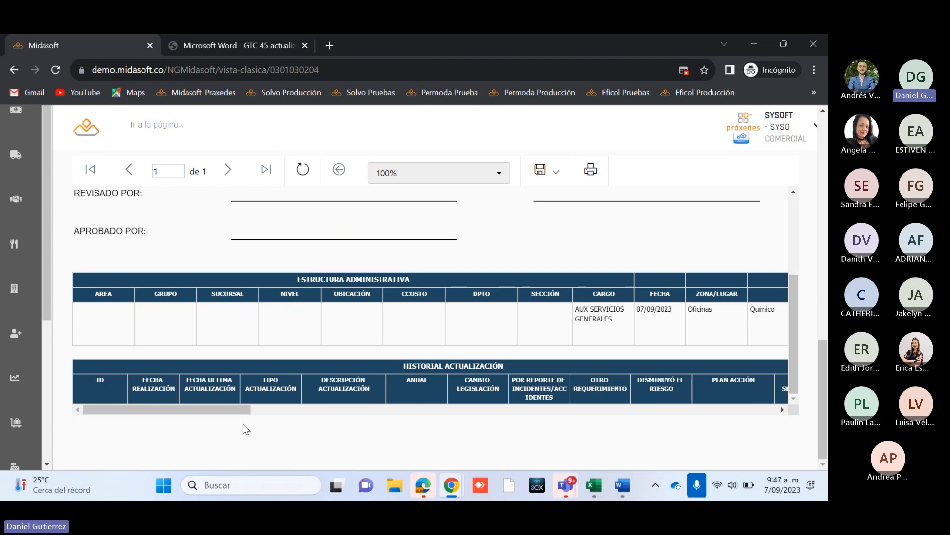
{"action": "left_click_drag", "start_coordinate": [211, 415], "coordinate": [258, 410]}
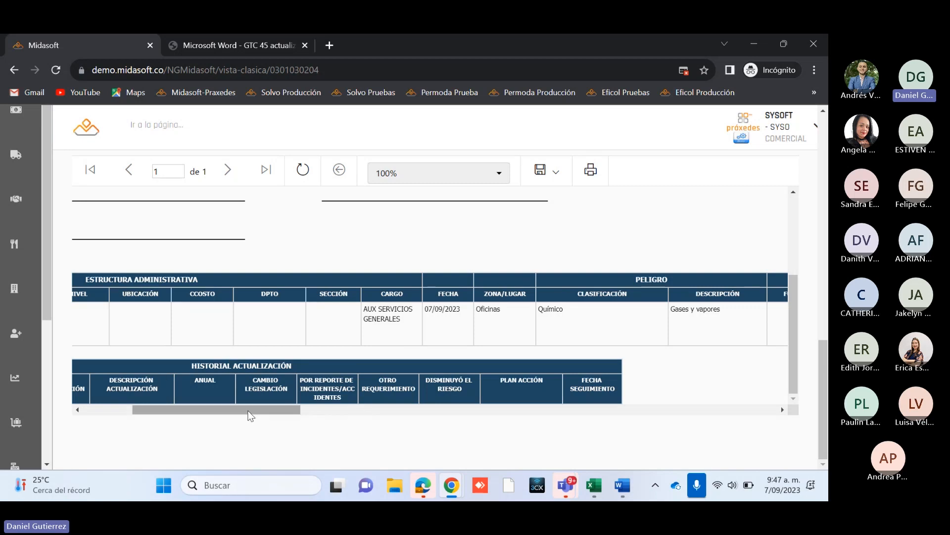
{"action": "left_click_drag", "start_coordinate": [261, 409], "coordinate": [301, 415]}
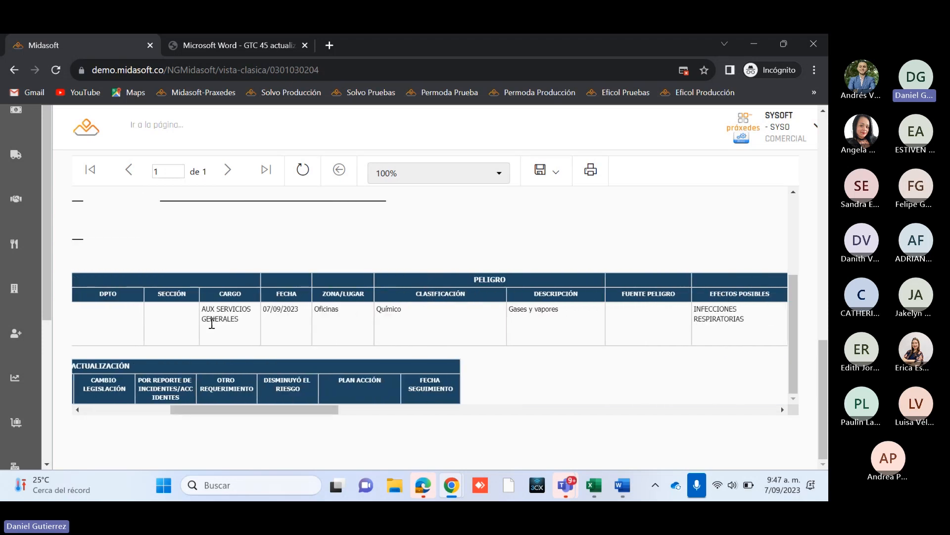
{"action": "left_click_drag", "start_coordinate": [228, 410], "coordinate": [267, 409]}
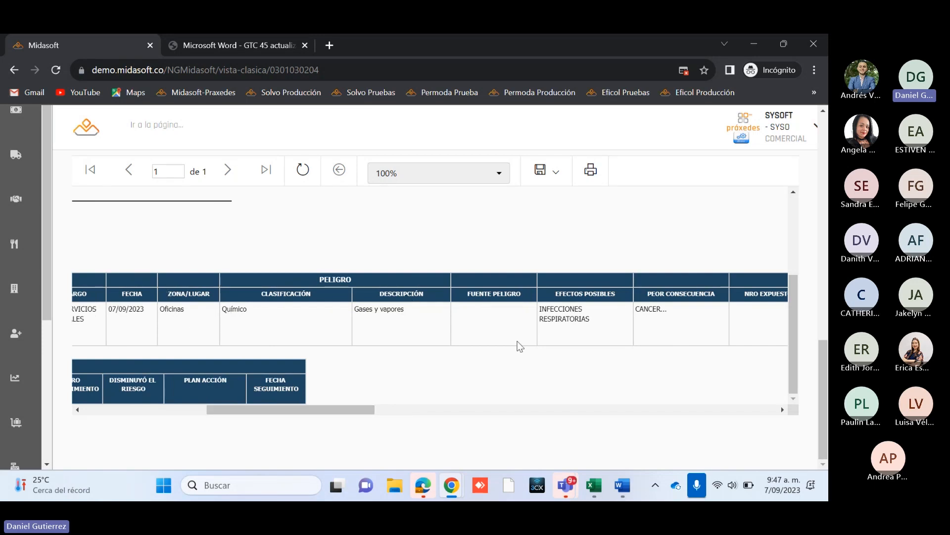
{"action": "left_click_drag", "start_coordinate": [339, 410], "coordinate": [447, 414]}
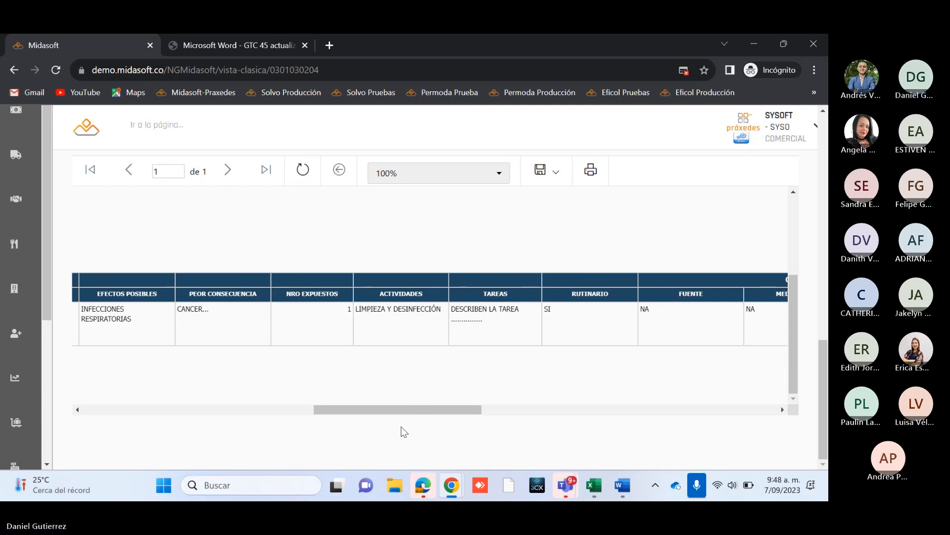
{"action": "left_click_drag", "start_coordinate": [400, 411], "coordinate": [510, 410]}
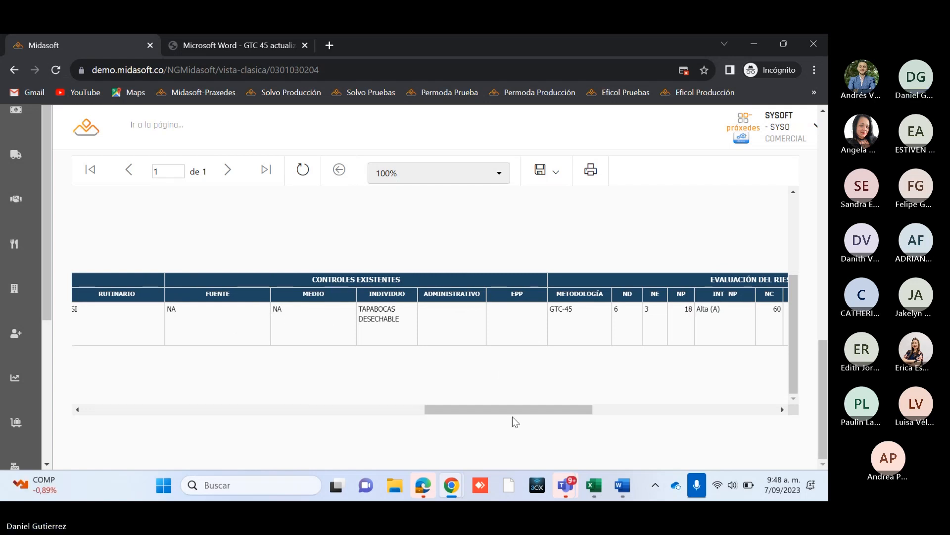
Step: Examine the report's Evaluación del Riesgo and Medidas de Intervención columns, comparing them with Controles Existentes, and return to the first columns
{"action": "left_click_drag", "start_coordinate": [512, 410], "coordinate": [568, 411]}
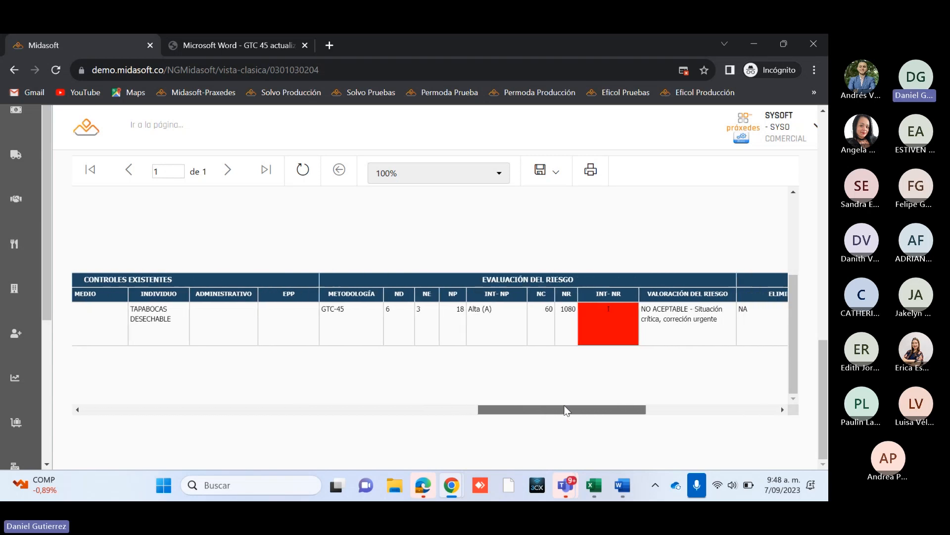
{"action": "left_click_drag", "start_coordinate": [324, 309], "coordinate": [588, 324]}
{"action": "left_click", "coordinate": [586, 319]}
{"action": "mouse_move", "coordinate": [565, 416]}
{"action": "left_mouse_down"}
{"action": "mouse_move", "coordinate": [706, 412]}
{"action": "mouse_move", "coordinate": [385, 411]}
{"action": "mouse_move", "coordinate": [311, 398]}
{"action": "mouse_move", "coordinate": [559, 415]}
{"action": "left_mouse_up"}
{"action": "left_click_drag", "start_coordinate": [227, 294], "coordinate": [297, 300]}
{"action": "double_click", "coordinate": [318, 296]}
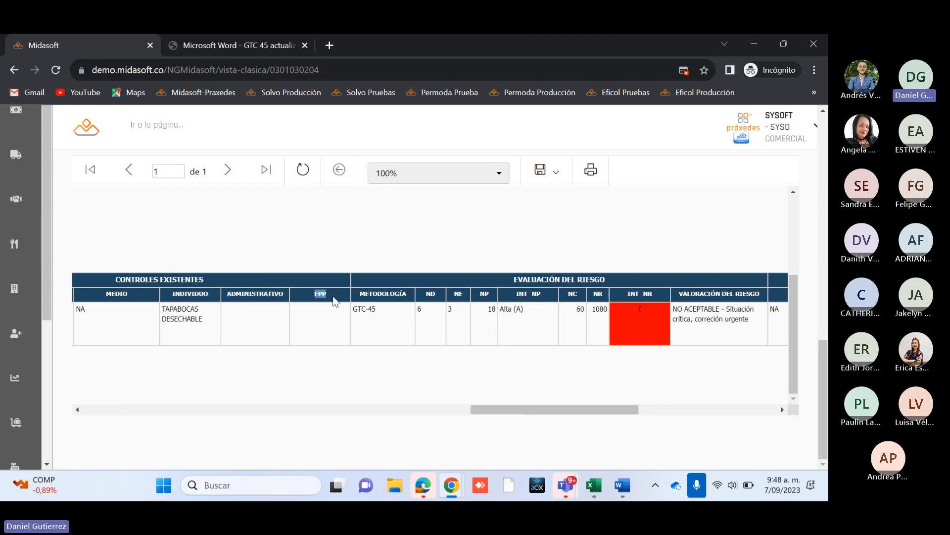
{"action": "left_click_drag", "start_coordinate": [546, 409], "coordinate": [686, 411]}
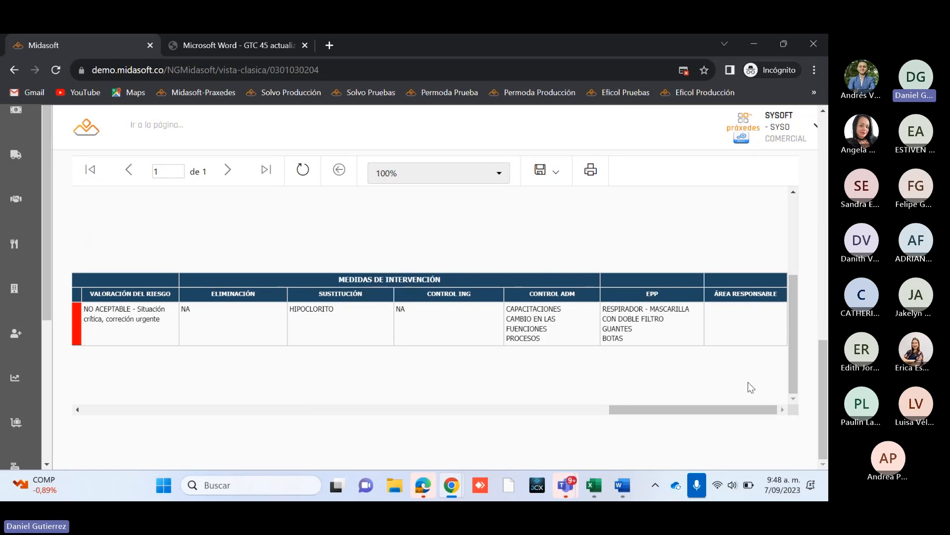
{"action": "left_click_drag", "start_coordinate": [732, 413], "coordinate": [571, 412]}
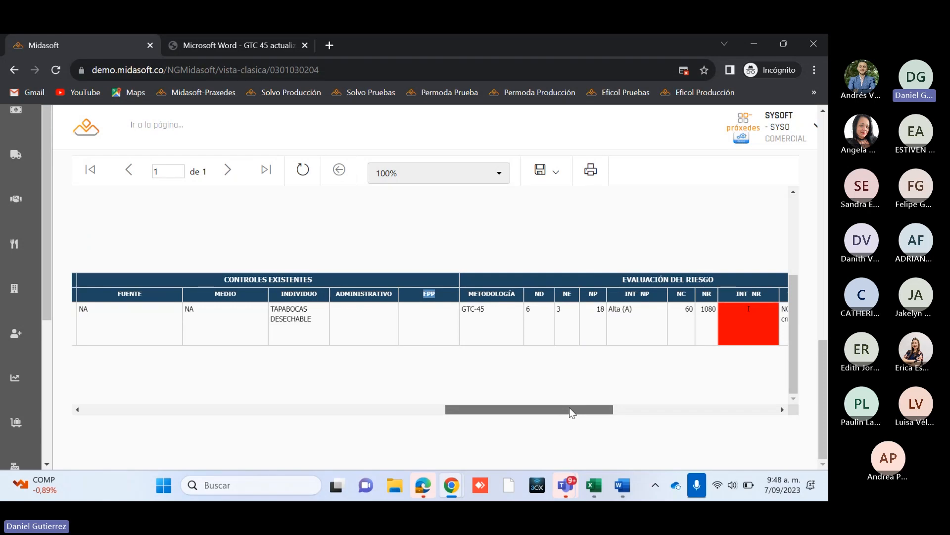
{"action": "left_click_drag", "start_coordinate": [571, 412], "coordinate": [652, 414]}
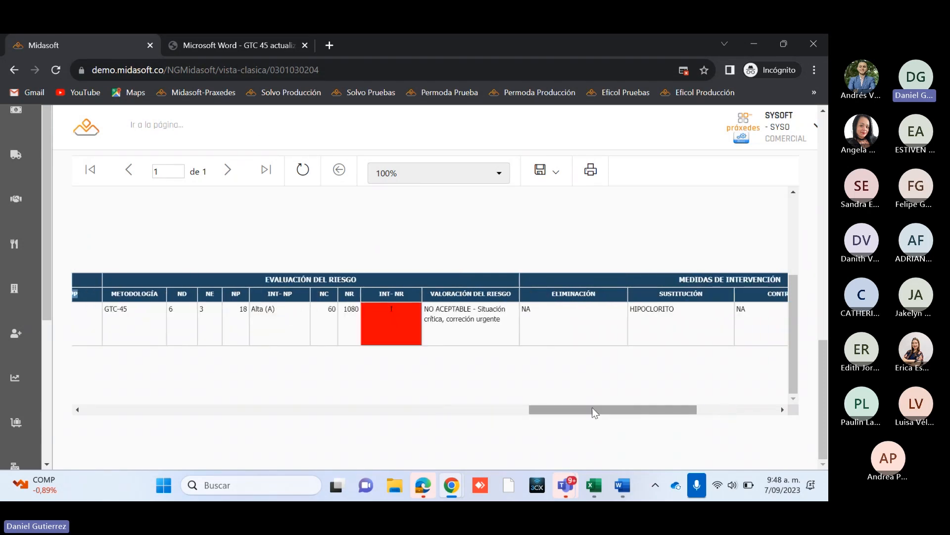
{"action": "left_click_drag", "start_coordinate": [592, 408], "coordinate": [546, 407]}
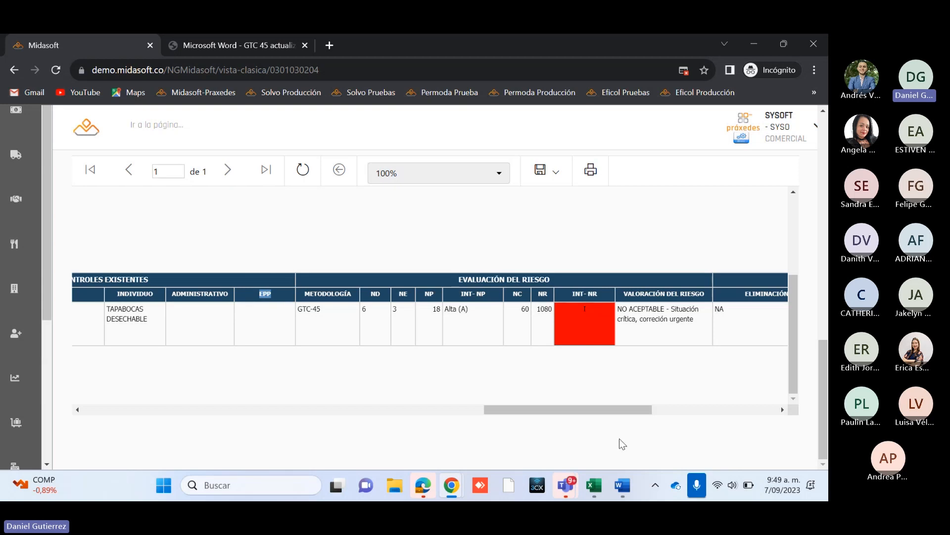
{"action": "left_click_drag", "start_coordinate": [625, 410], "coordinate": [199, 406]}
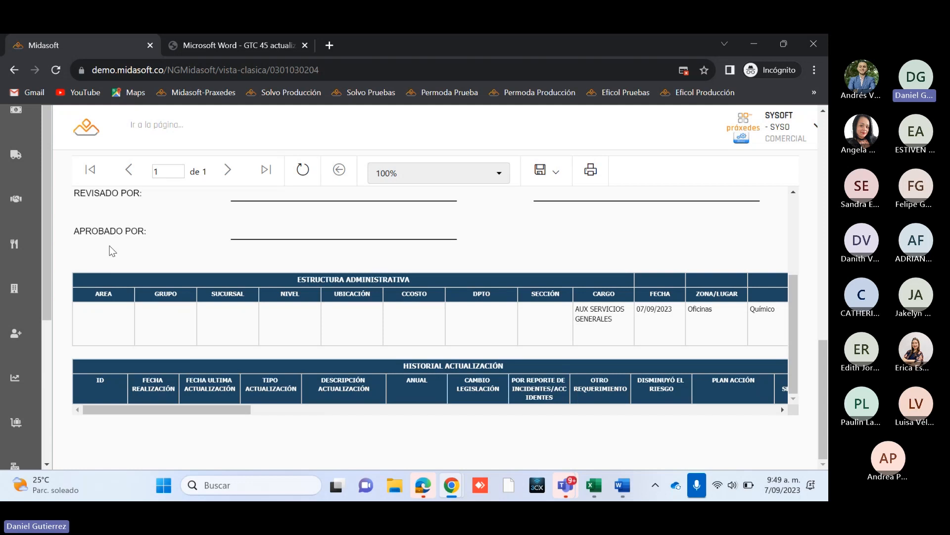
Step: Look at the report's available export formats without exporting it
{"action": "scroll", "coordinate": [299, 256], "scroll_direction": "up", "scroll_amount": 3}
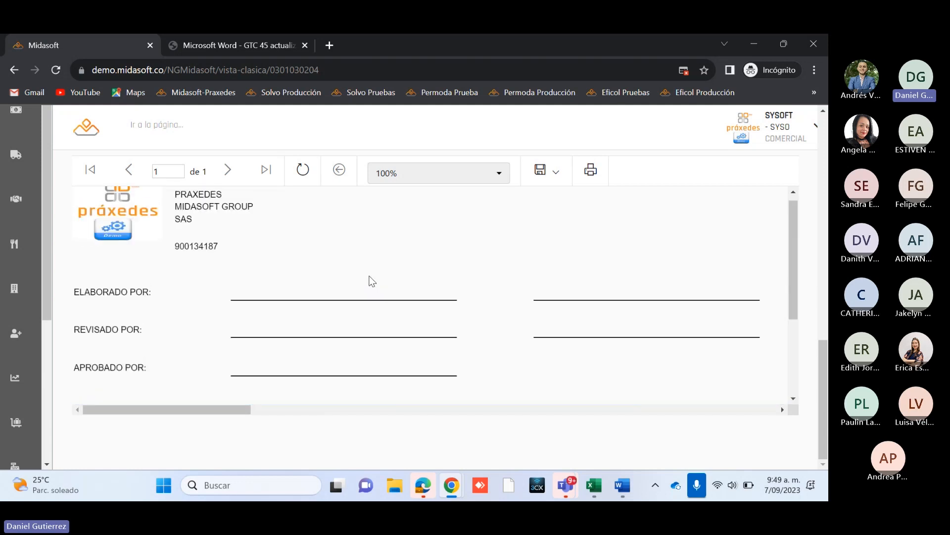
{"action": "scroll", "coordinate": [779, 380], "scroll_direction": "up", "scroll_amount": 3}
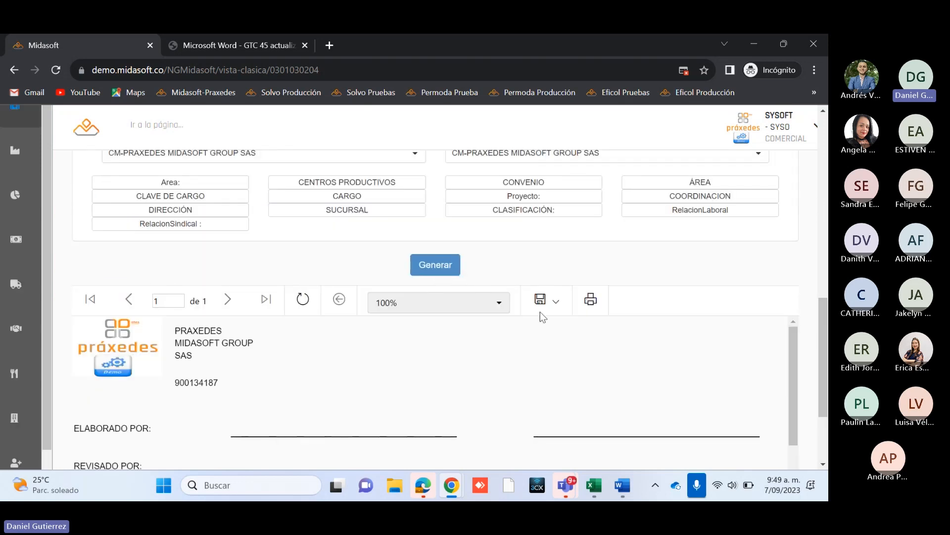
{"action": "left_click", "coordinate": [559, 309]}
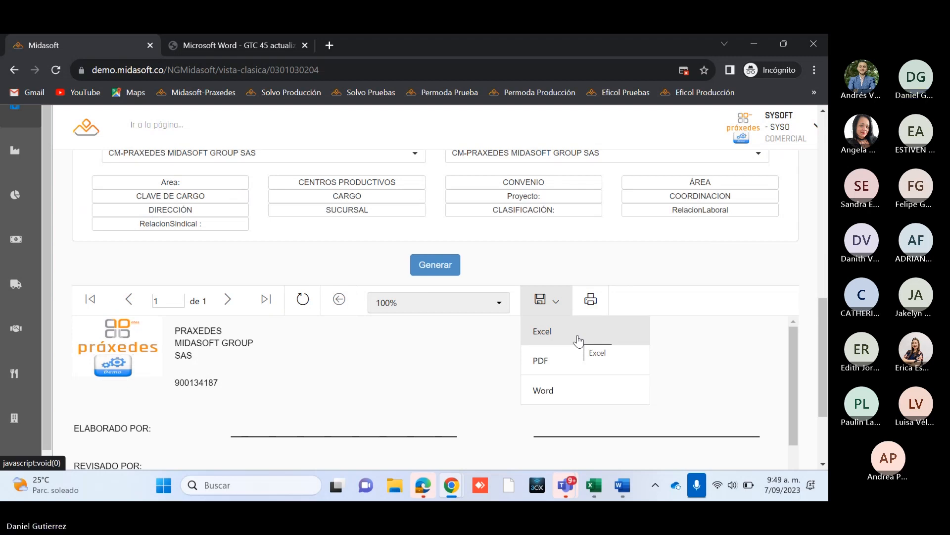
{"action": "left_click", "coordinate": [706, 259]}
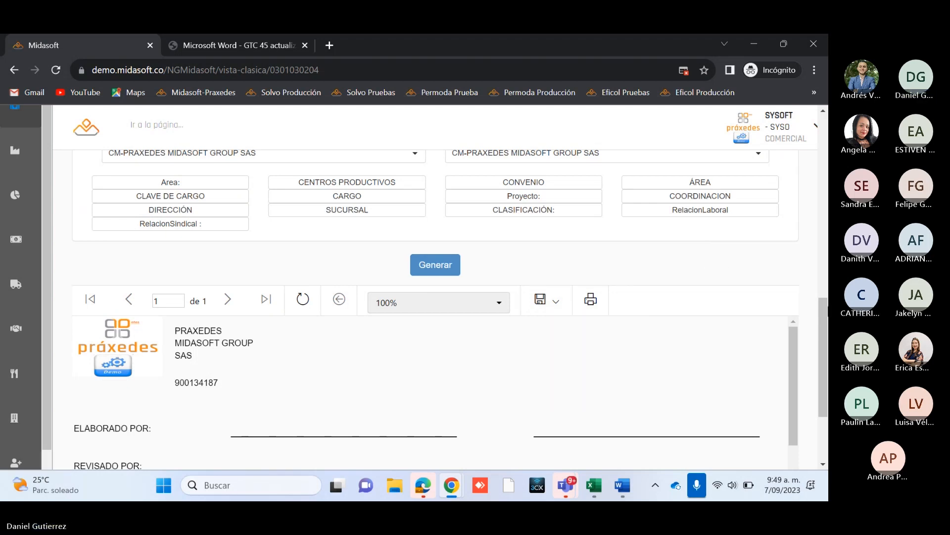
Step: Review the report's Historial Actualización and Peligro columns again, ending back at the report's filter criteria
{"action": "left_click_drag", "start_coordinate": [824, 350], "coordinate": [824, 399]}
{"action": "scroll", "coordinate": [446, 299], "scroll_direction": "down", "scroll_amount": 3}
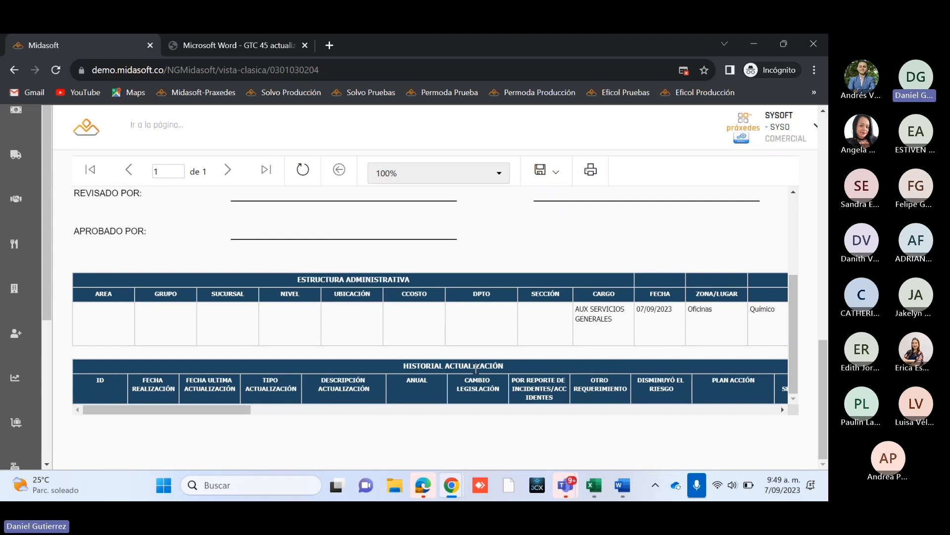
{"action": "left_click_drag", "start_coordinate": [207, 409], "coordinate": [207, 435]}
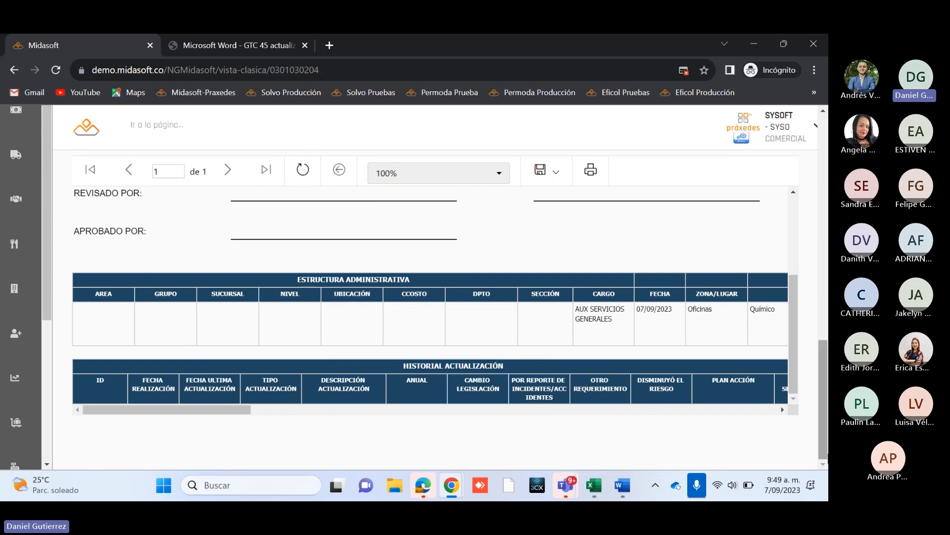
{"action": "left_click_drag", "start_coordinate": [213, 411], "coordinate": [305, 417]}
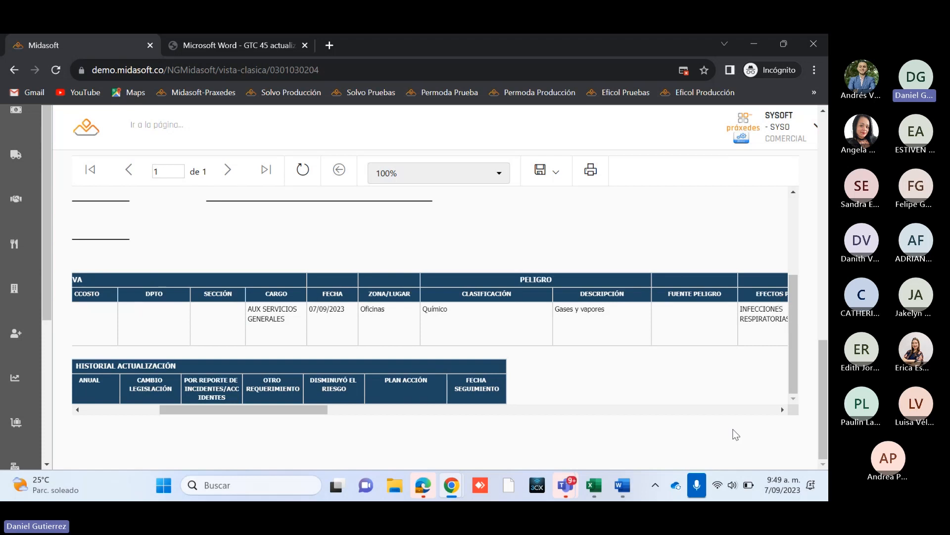
{"action": "scroll", "coordinate": [823, 394], "scroll_direction": "up", "scroll_amount": 1}
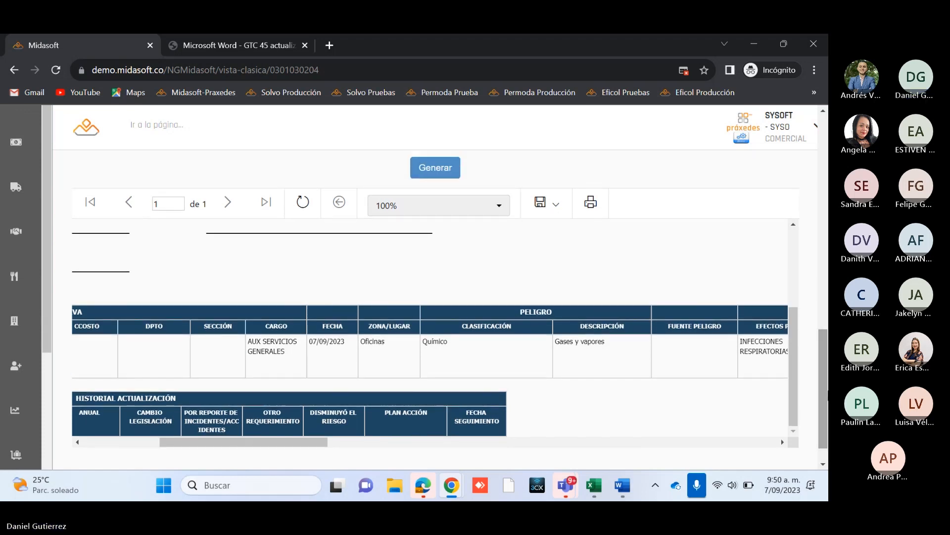
{"action": "scroll", "coordinate": [823, 393], "scroll_direction": "up", "scroll_amount": 3}
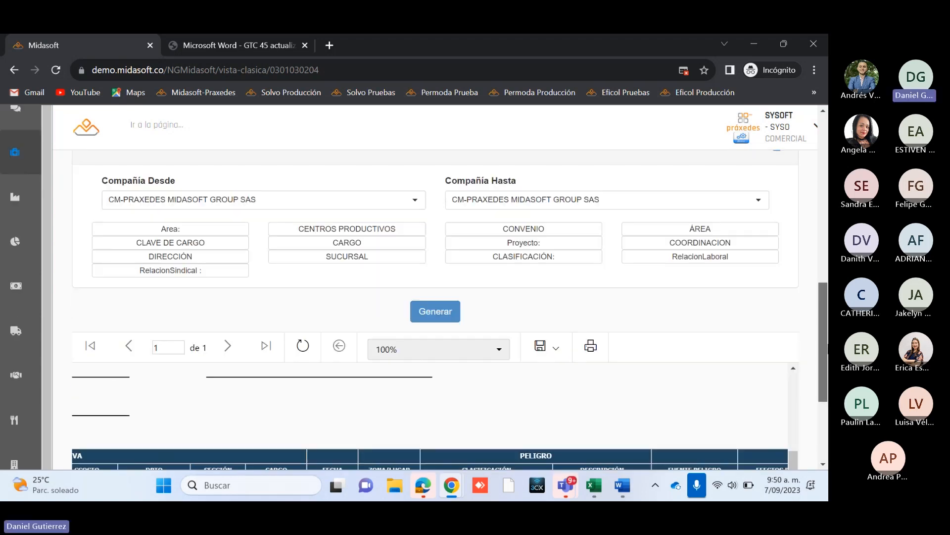
{"action": "scroll", "coordinate": [398, 378], "scroll_direction": "up", "scroll_amount": 2}
{"action": "scroll", "coordinate": [399, 377], "scroll_direction": "down", "scroll_amount": 5}
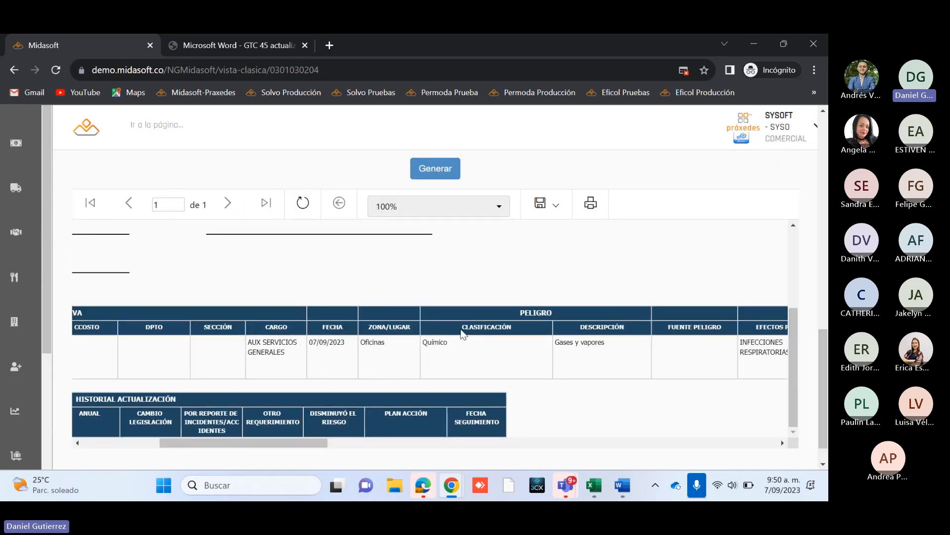
{"action": "scroll", "coordinate": [824, 297], "scroll_direction": "up", "scroll_amount": 8}
{"action": "scroll", "coordinate": [435, 297], "scroll_direction": "up", "scroll_amount": 4}
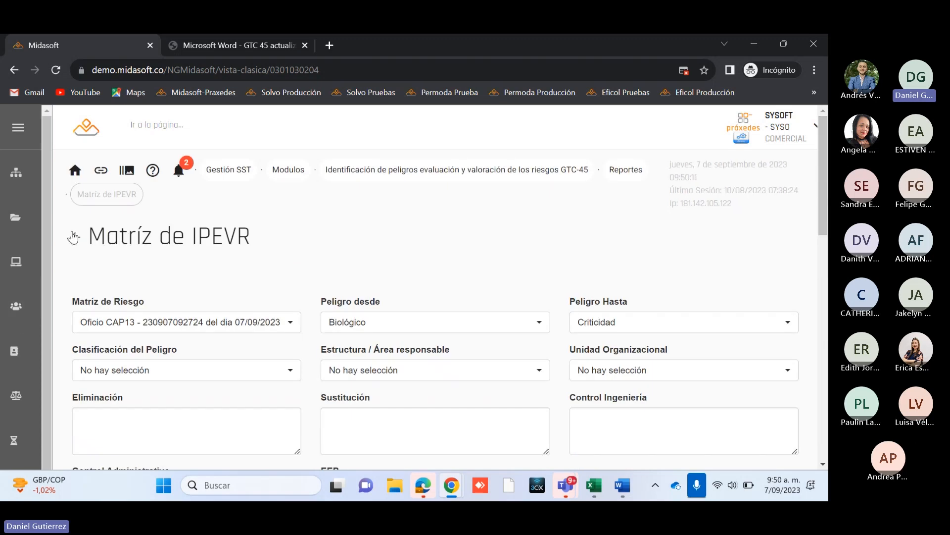
Step: Return from the report to Registro de Matriz de IPEVR and select the 07/09/2023 matrix for AUX SERVICIOS GENERALES
{"action": "left_click", "coordinate": [419, 170]}
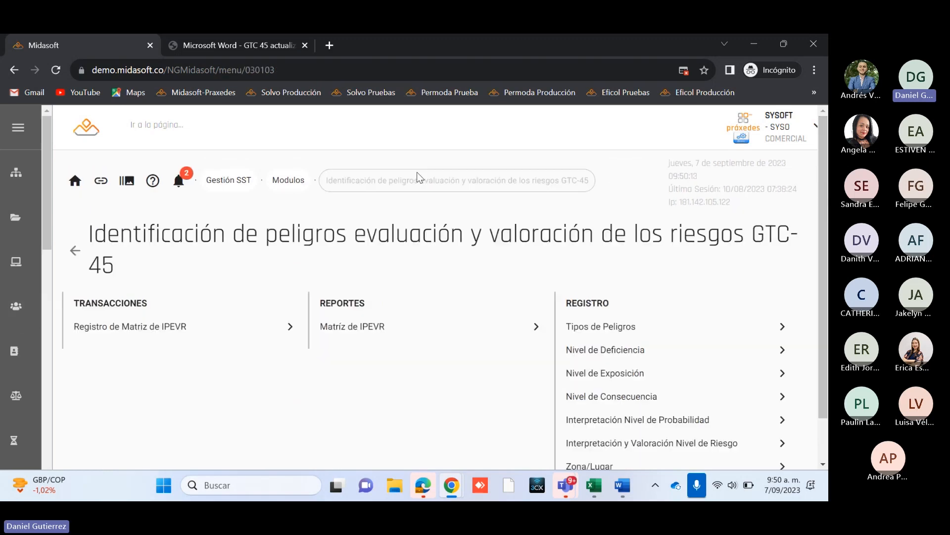
{"action": "left_click", "coordinate": [131, 325]}
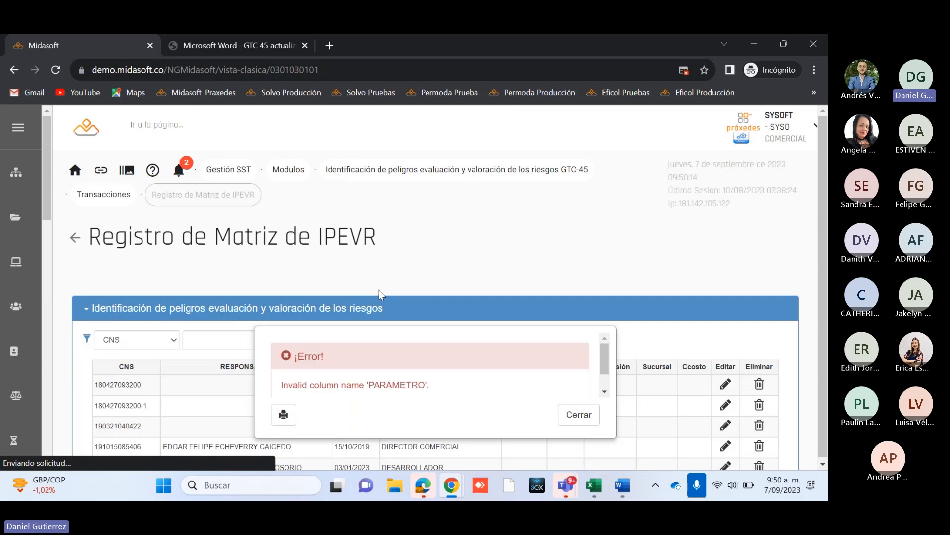
{"action": "scroll", "coordinate": [569, 347], "scroll_direction": "down", "scroll_amount": 3}
{"action": "left_click", "coordinate": [577, 364]}
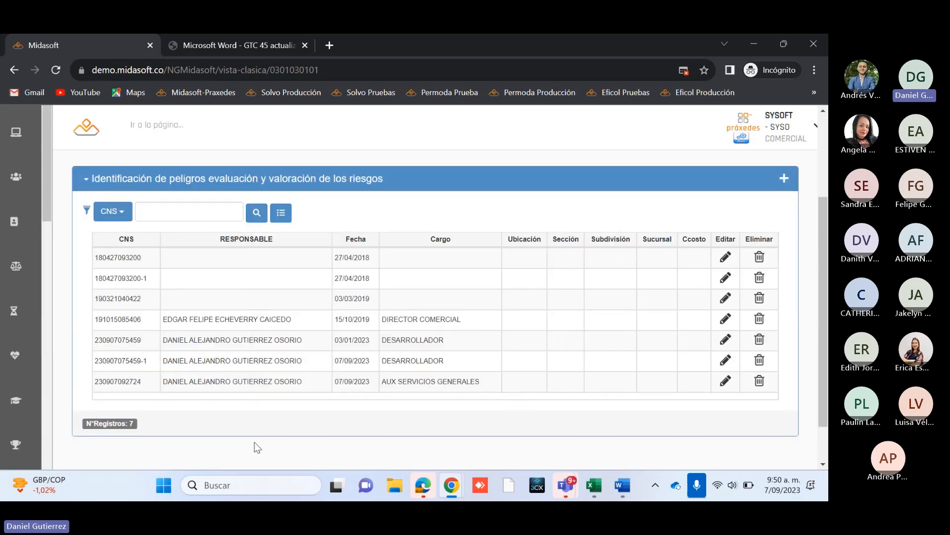
{"action": "scroll", "coordinate": [257, 447], "scroll_direction": "down", "scroll_amount": 1}
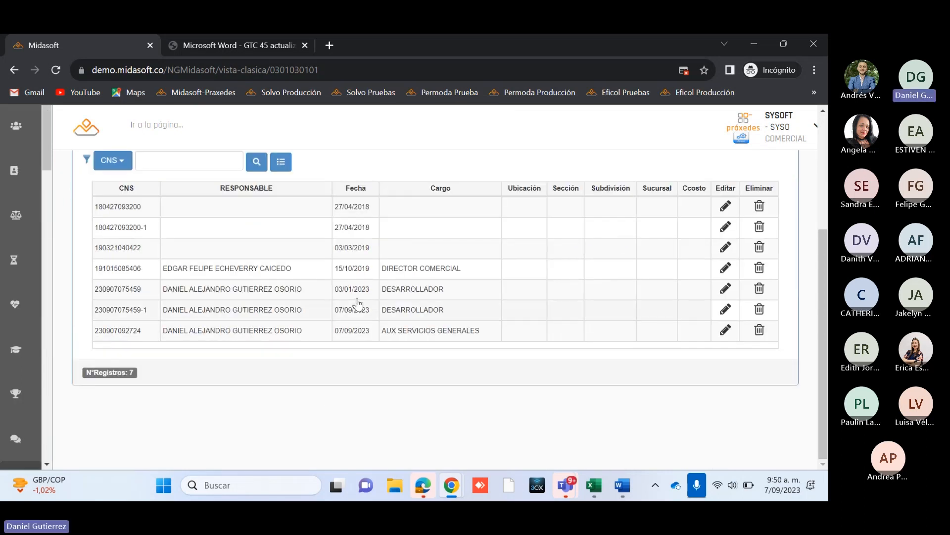
{"action": "left_click", "coordinate": [459, 332]}
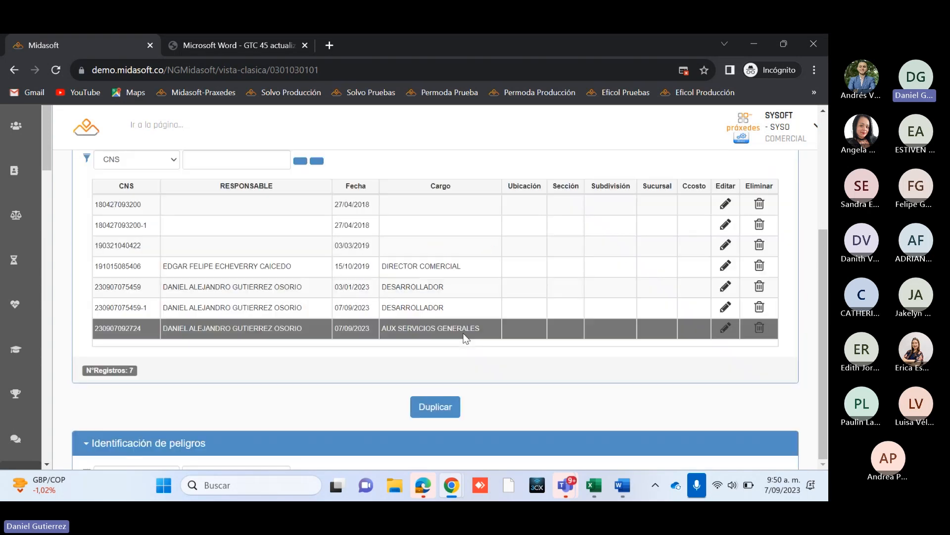
Step: Start duplicating the selected AUX SERVICIOS GENERALES matrix and set its Fecha de actualización to 07/09/2023
{"action": "left_click_drag", "start_coordinate": [827, 285], "coordinate": [827, 242]}
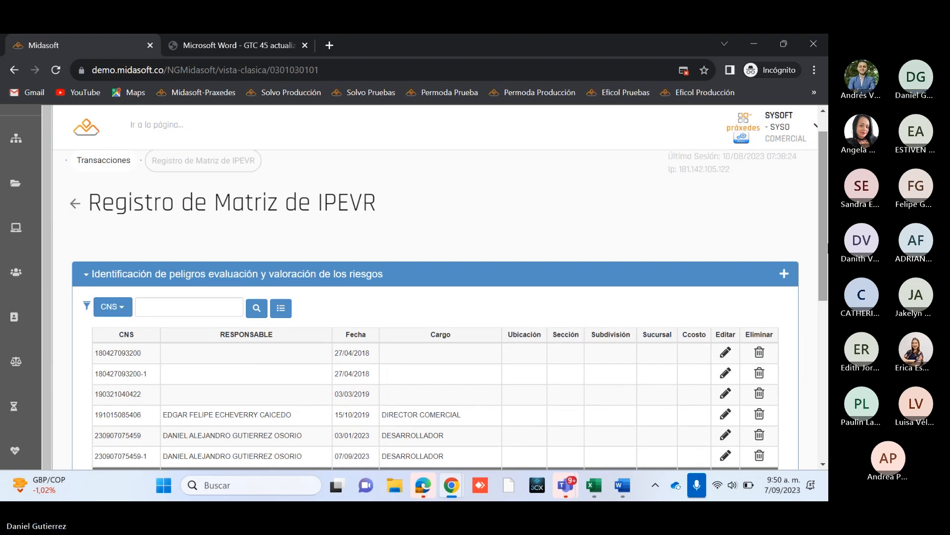
{"action": "scroll", "coordinate": [821, 256], "scroll_direction": "down", "scroll_amount": 1}
{"action": "scroll", "coordinate": [821, 256], "scroll_direction": "down", "scroll_amount": 3}
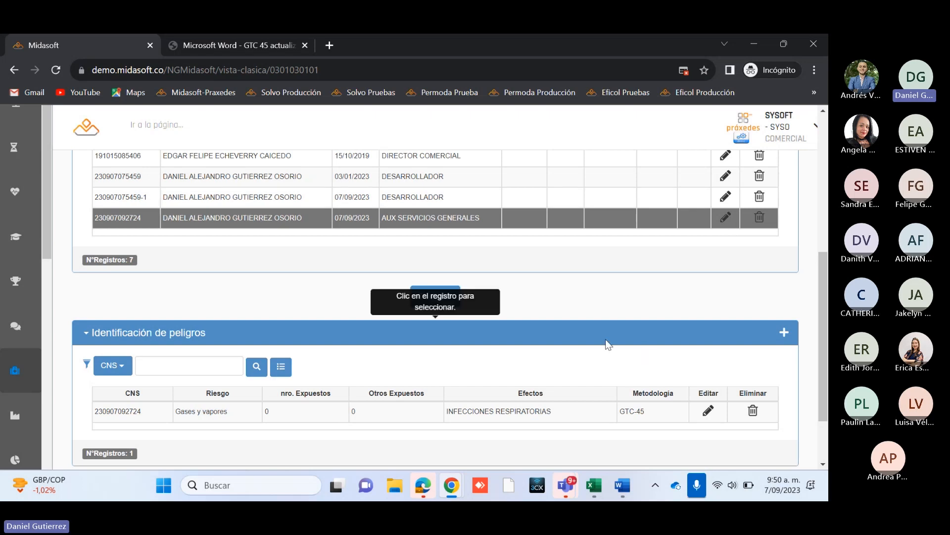
{"action": "scroll", "coordinate": [614, 347], "scroll_direction": "up", "scroll_amount": 3}
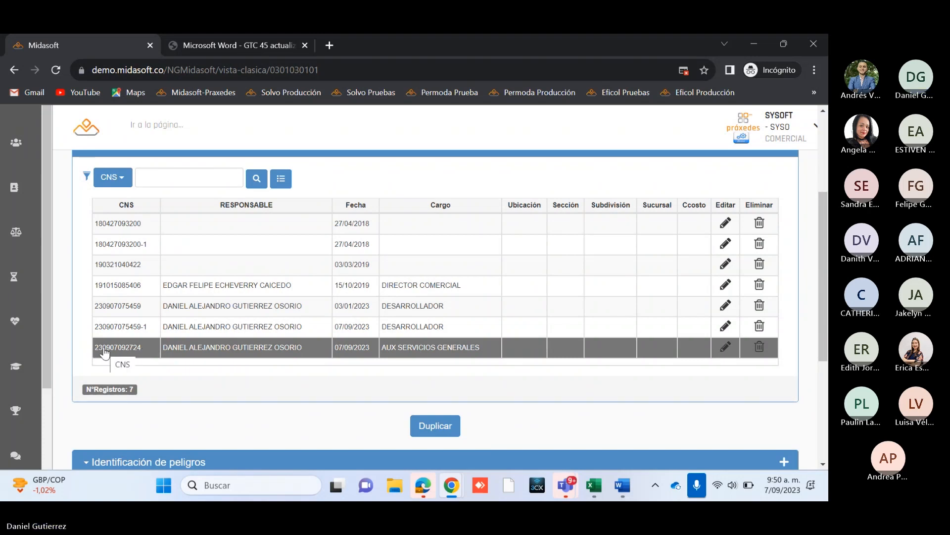
{"action": "scroll", "coordinate": [291, 352], "scroll_direction": "down", "scroll_amount": 1}
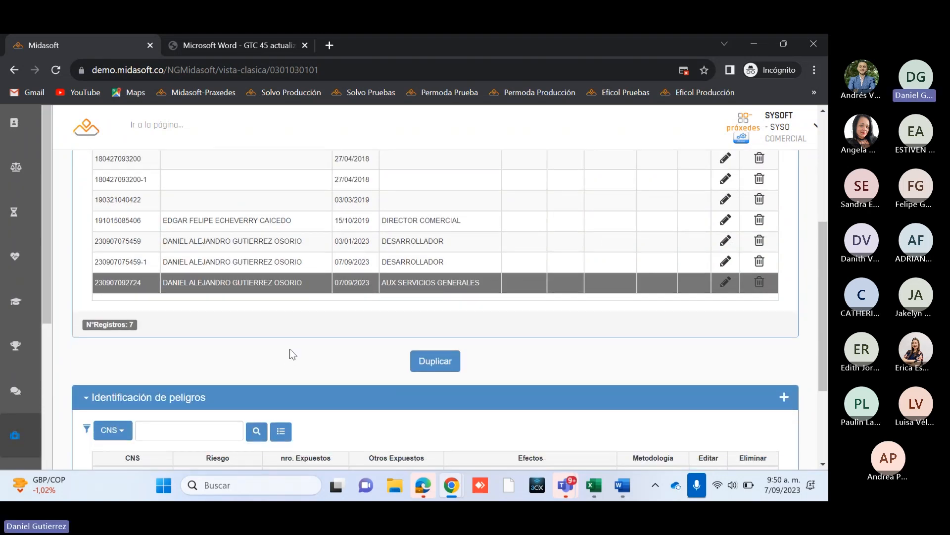
{"action": "scroll", "coordinate": [287, 357], "scroll_direction": "up", "scroll_amount": 1}
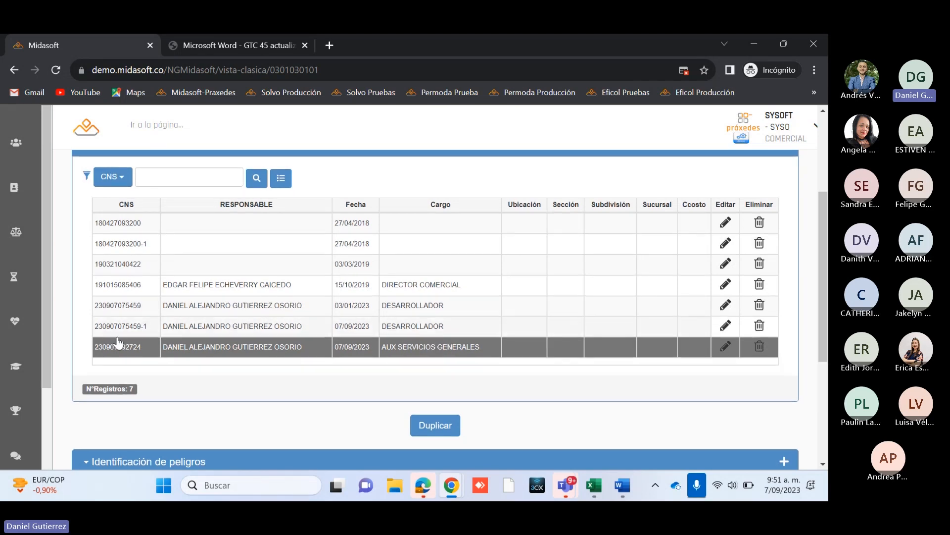
{"action": "left_click", "coordinate": [447, 426]}
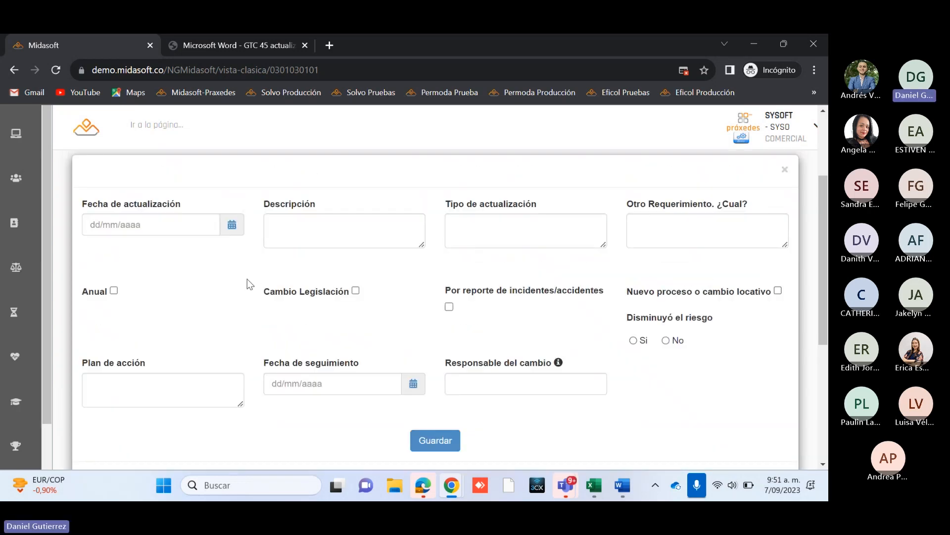
{"action": "scroll", "coordinate": [247, 280], "scroll_direction": "up", "scroll_amount": 1}
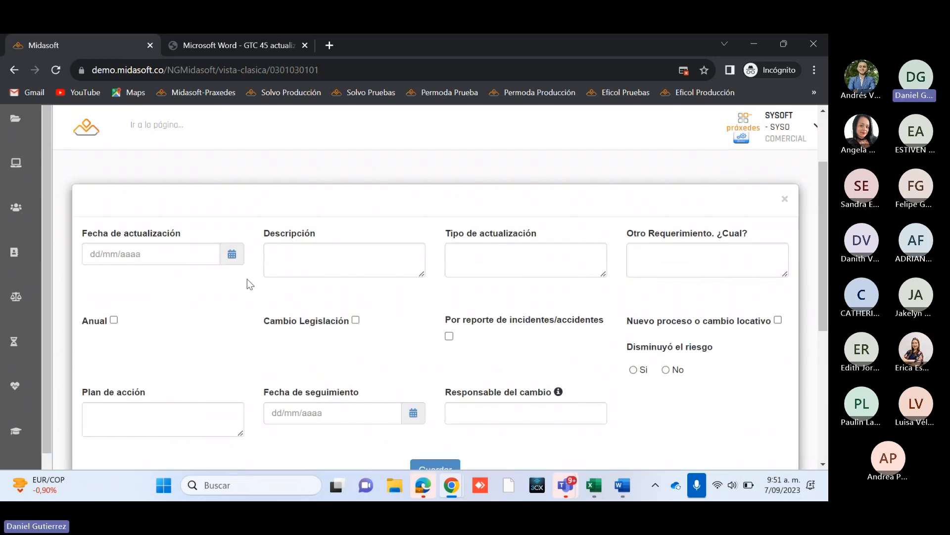
{"action": "left_click", "coordinate": [233, 255]}
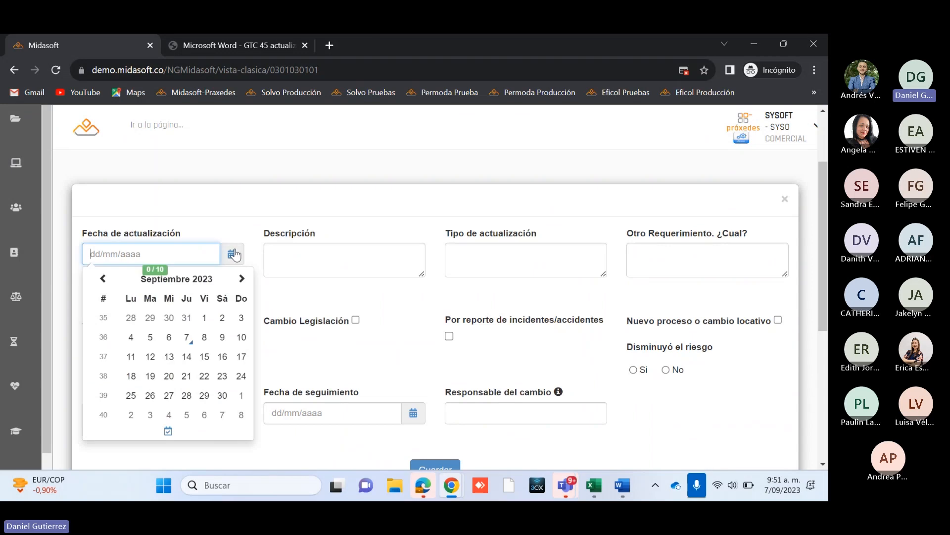
{"action": "left_click", "coordinate": [188, 337]}
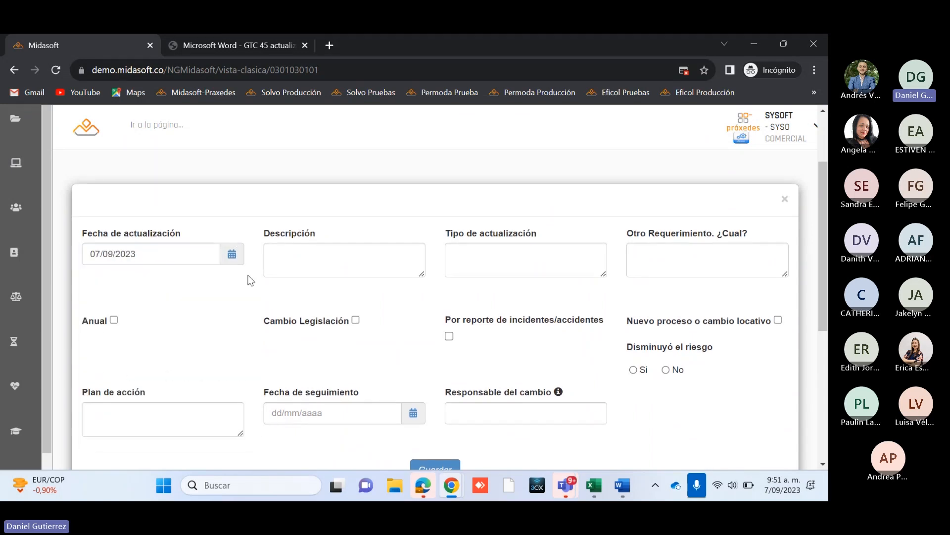
Step: Enter the description POR CAMBIO LOCATIVO, mark Nuevo proceso o cambio locativo, and set Tipo de actualización to GENERAL
{"action": "left_click", "coordinate": [295, 257]}
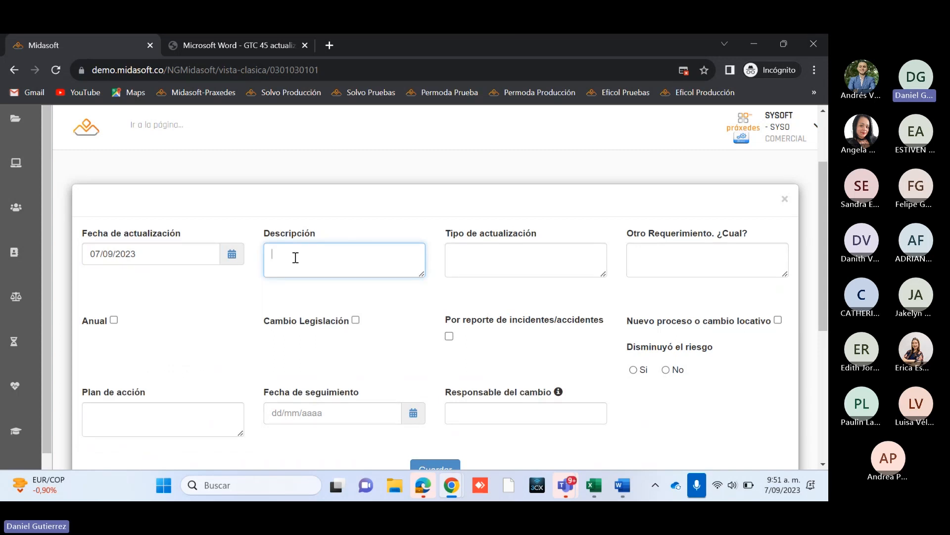
{"action": "type", "text": "POR CAMBIO LOCATIVO LA"}
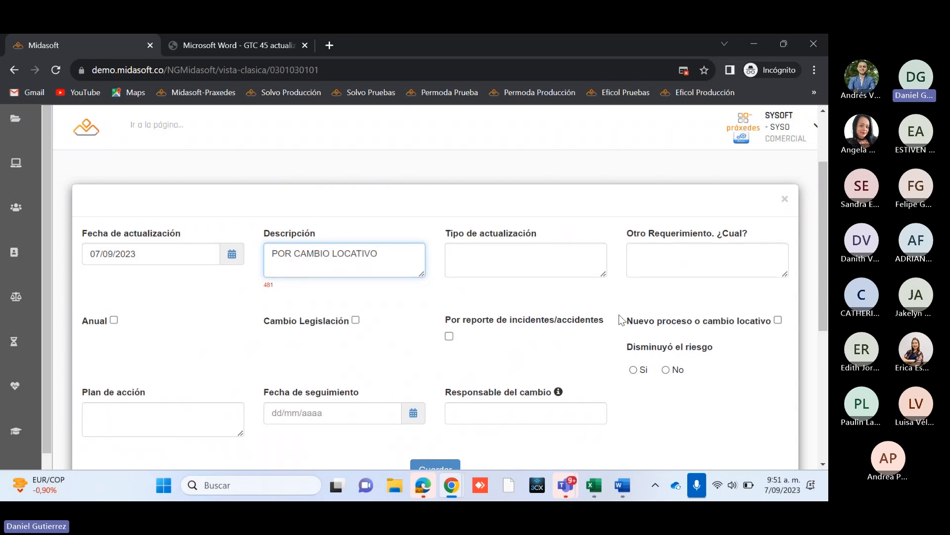
{"action": "left_click", "coordinate": [778, 320]}
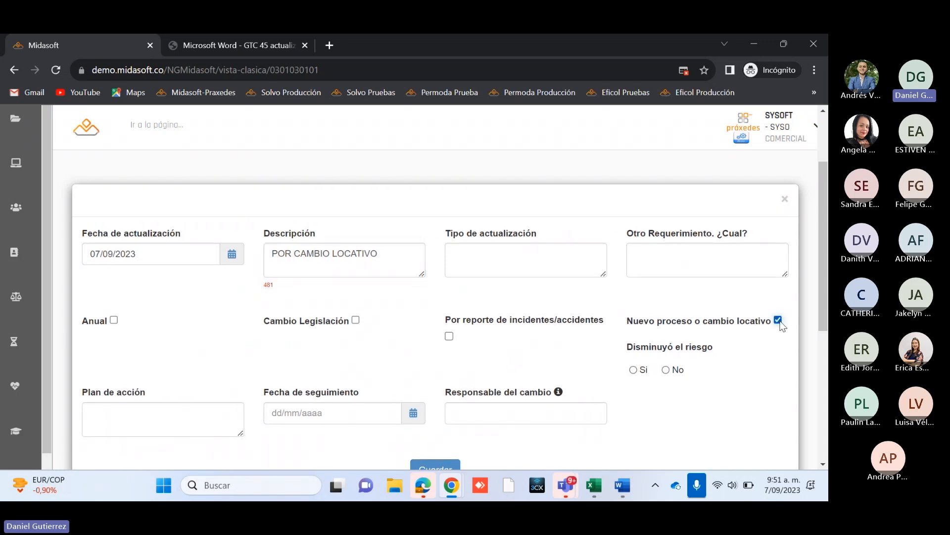
{"action": "left_click", "coordinate": [524, 253]}
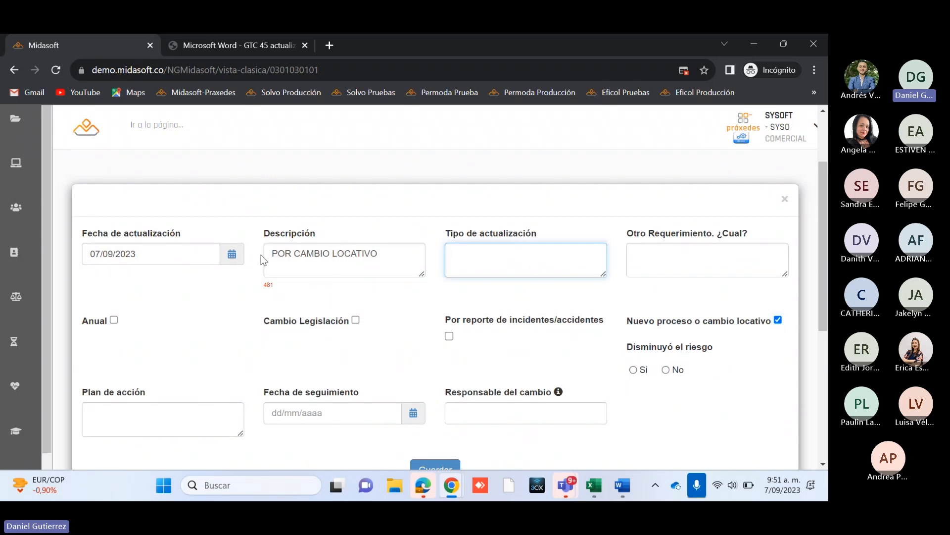
{"action": "type", "text": "GENERAL"}
Step: Enter MODIFICACIÓN RIESGO QUIMICO as the update's Plan de acción
{"action": "scroll", "coordinate": [287, 330], "scroll_direction": "down", "scroll_amount": 2}
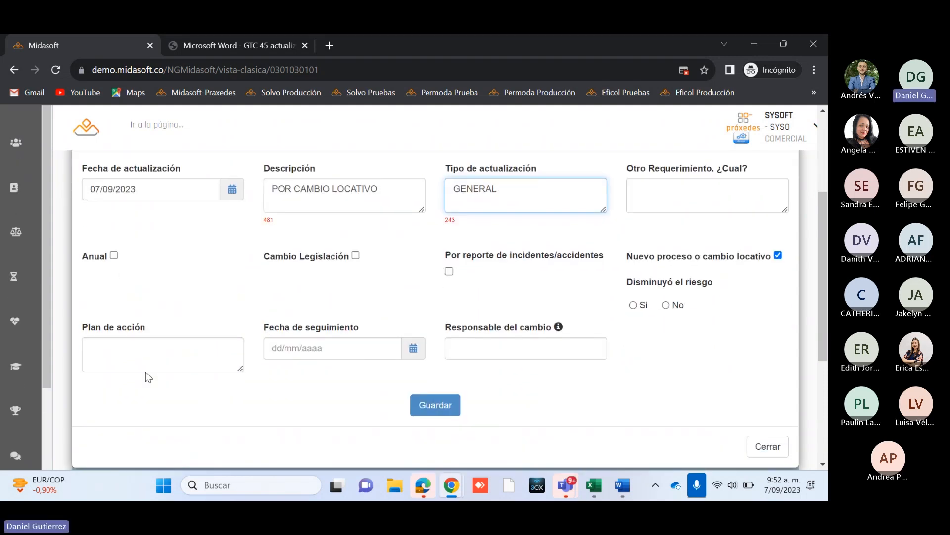
{"action": "left_click", "coordinate": [144, 358]}
{"action": "scroll", "coordinate": [142, 364], "scroll_direction": "up", "scroll_amount": 2}
{"action": "scroll", "coordinate": [142, 364], "scroll_direction": "down", "scroll_amount": 2}
{"action": "scroll", "coordinate": [285, 252], "scroll_direction": "up", "scroll_amount": 2}
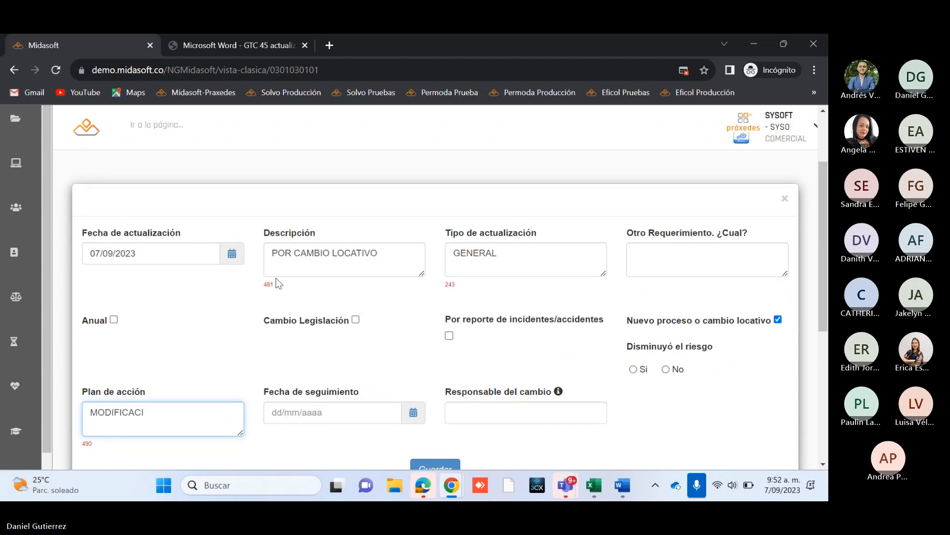
{"action": "type", "text": "ÓN "}
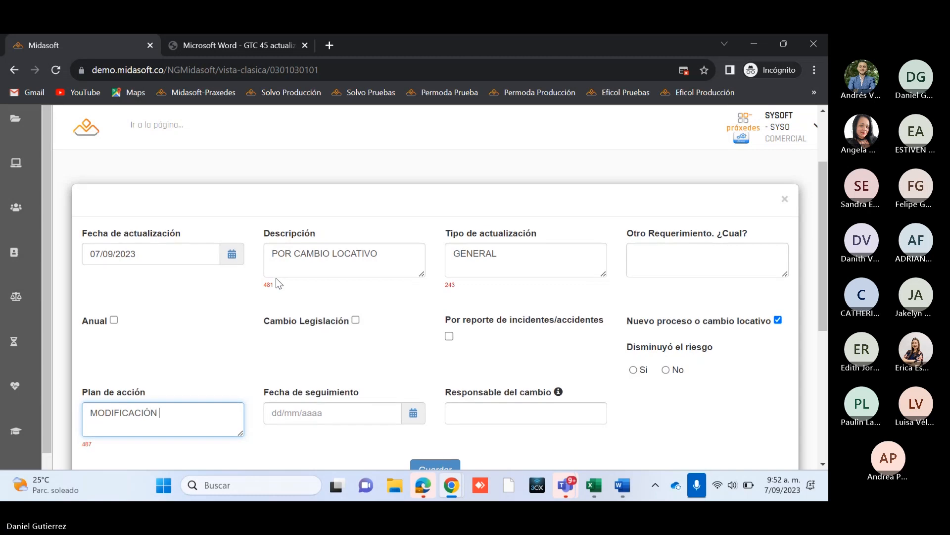
{"action": "type", "text": "RIESGO QUIMICO"}
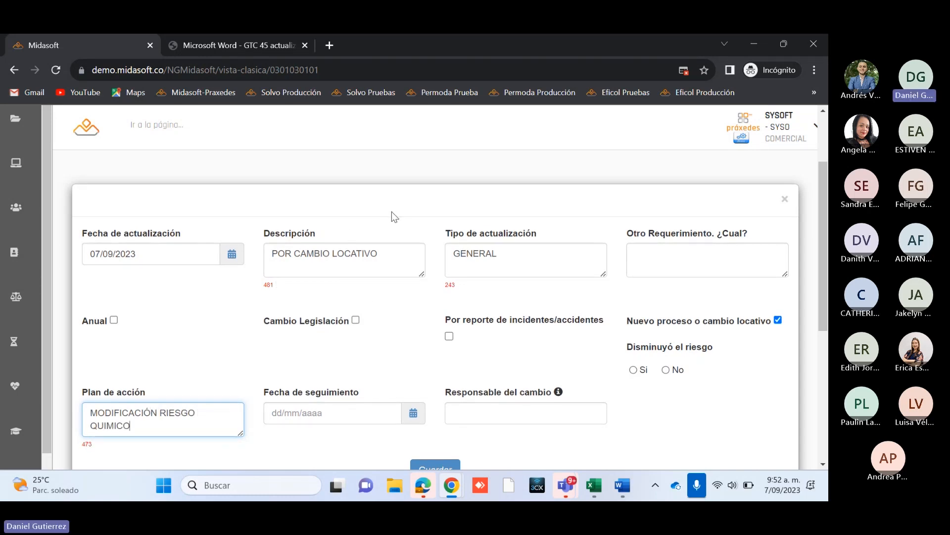
Step: Set Disminuyó el riesgo to Si and Fecha de seguimiento to 14/09/2023, and choose the employee as Responsable del cambio
{"action": "scroll", "coordinate": [391, 212], "scroll_direction": "down", "scroll_amount": 1}
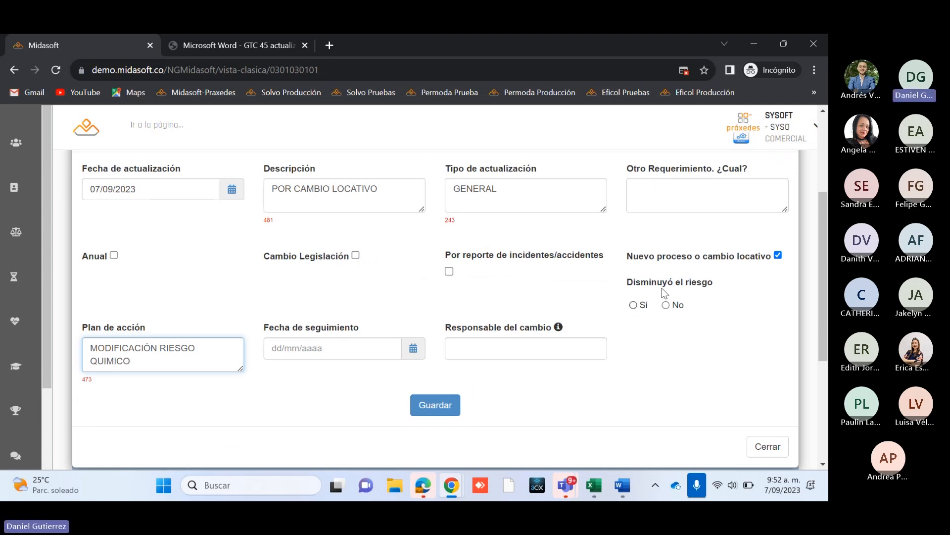
{"action": "left_click", "coordinate": [636, 306]}
{"action": "left_click", "coordinate": [413, 348]}
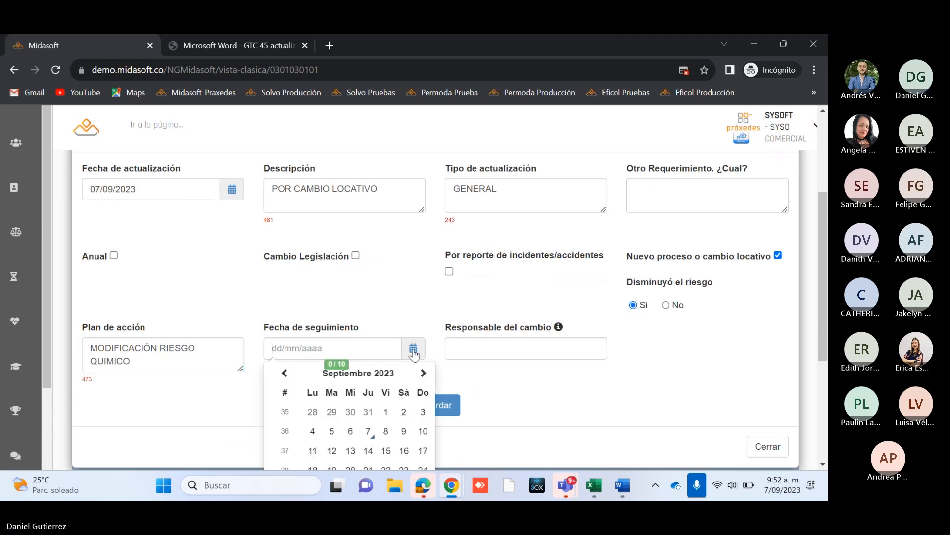
{"action": "left_click", "coordinate": [370, 451]}
{"action": "left_click", "coordinate": [496, 348]}
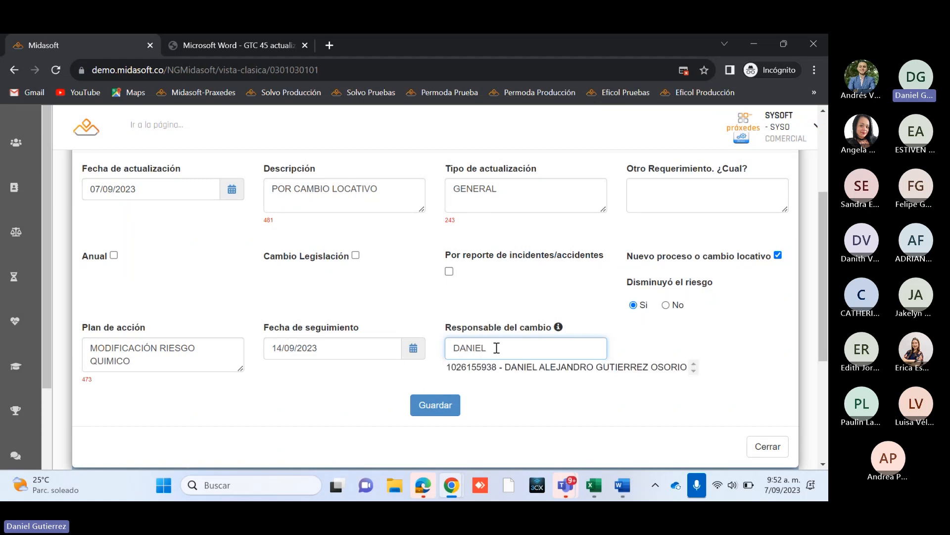
{"action": "left_click", "coordinate": [490, 368]}
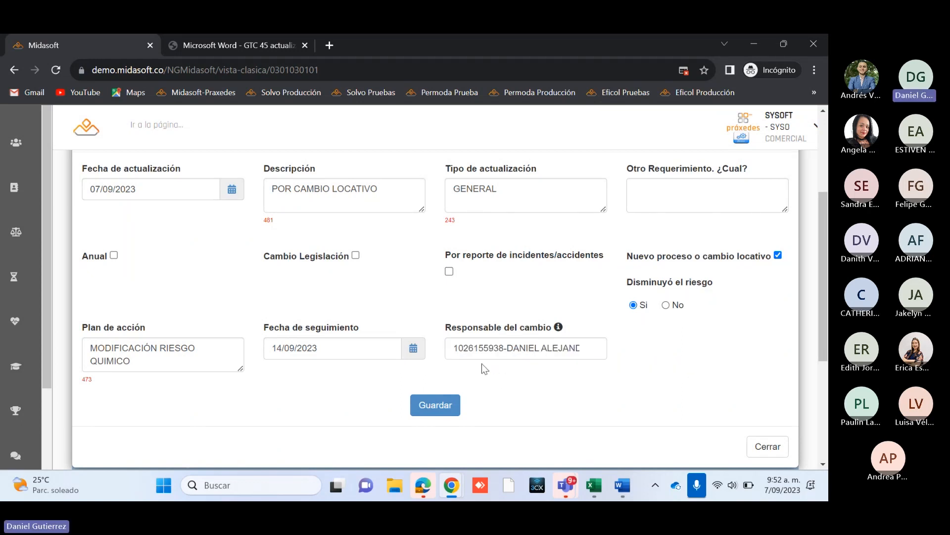
Step: Save the update details to create the duplicate matrix and dismiss the resulting message
{"action": "scroll", "coordinate": [725, 377], "scroll_direction": "down", "scroll_amount": 3}
{"action": "scroll", "coordinate": [530, 359], "scroll_direction": "up", "scroll_amount": 5}
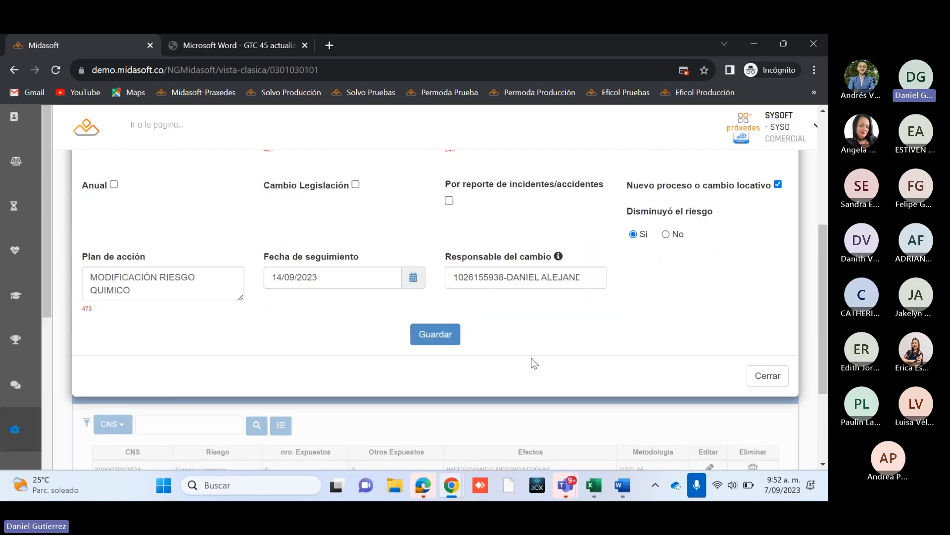
{"action": "scroll", "coordinate": [540, 297], "scroll_direction": "down", "scroll_amount": 5}
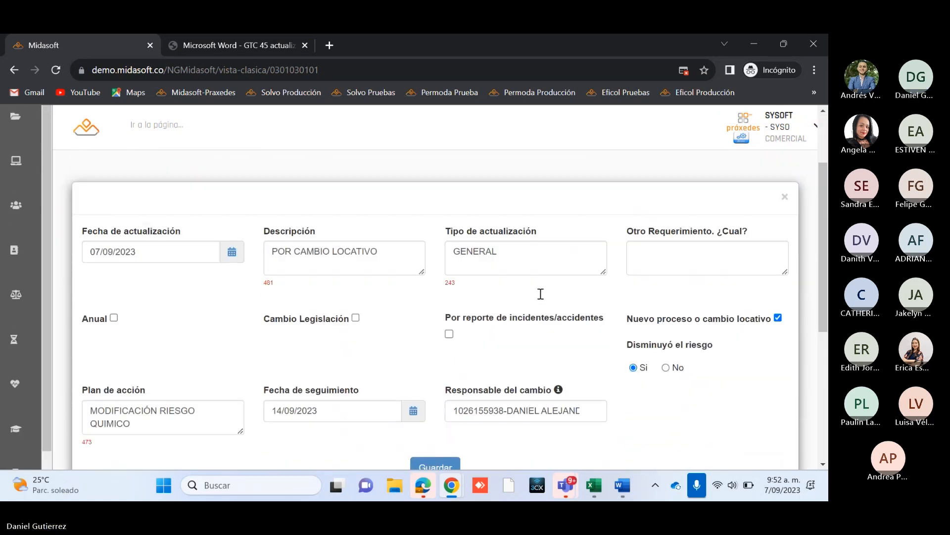
{"action": "left_click", "coordinate": [439, 311]}
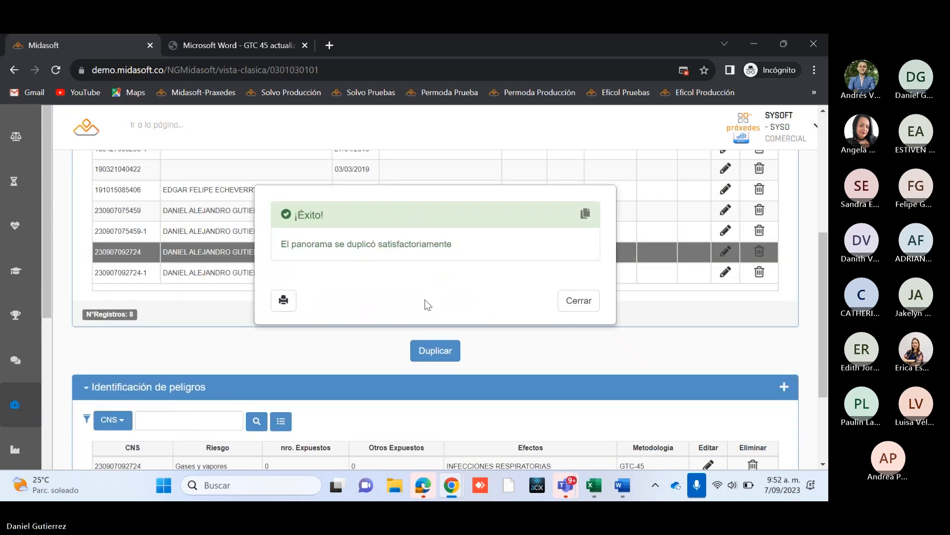
{"action": "left_click", "coordinate": [586, 302]}
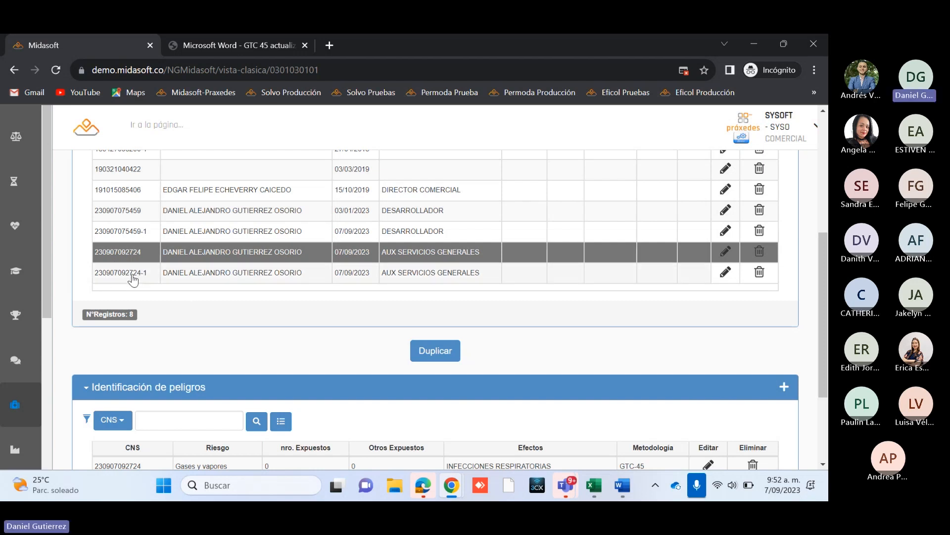
Step: Select the duplicated matrix and its Gases y vapores hazard, and open the hazard's risk valuation for editing
{"action": "left_click", "coordinate": [261, 275]}
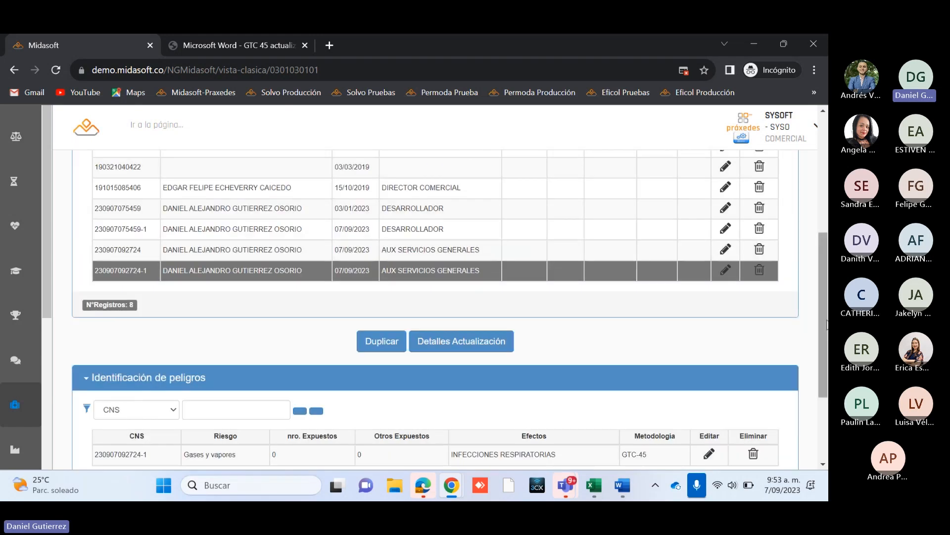
{"action": "scroll", "coordinate": [670, 328], "scroll_direction": "down", "scroll_amount": 3}
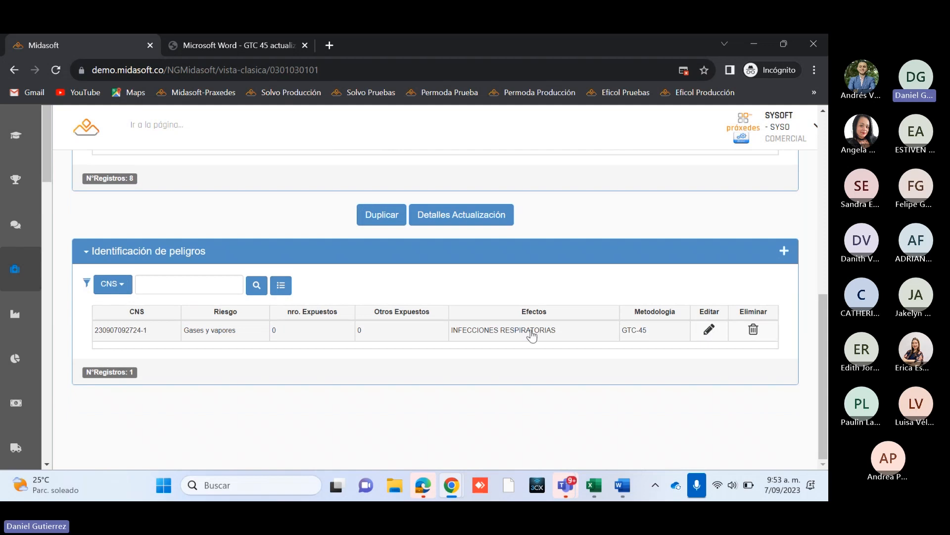
{"action": "left_click", "coordinate": [552, 330]}
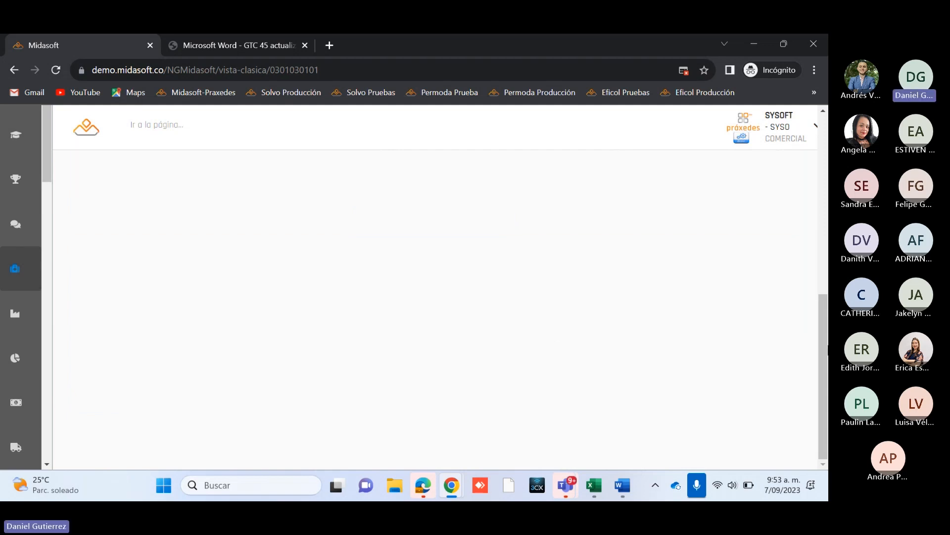
{"action": "scroll", "coordinate": [571, 399], "scroll_direction": "down", "scroll_amount": 5}
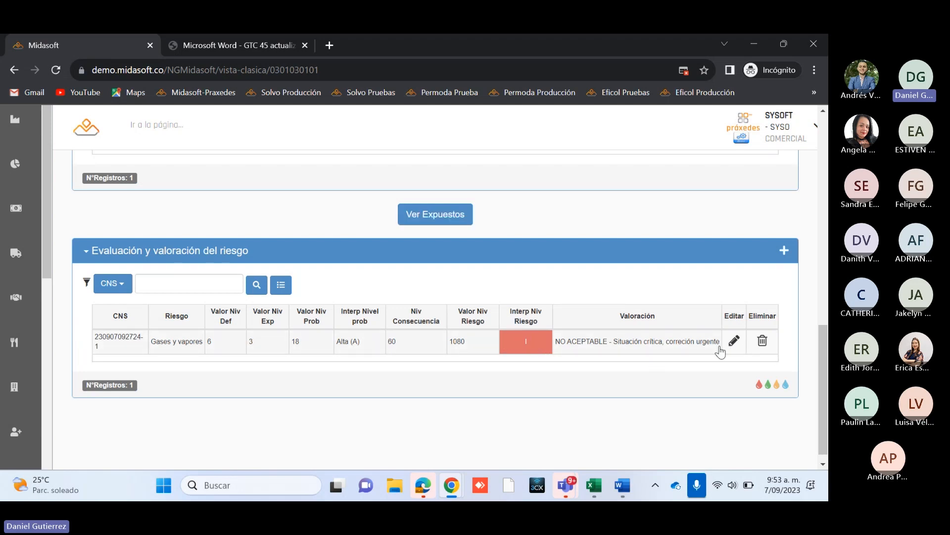
{"action": "left_click", "coordinate": [735, 341]}
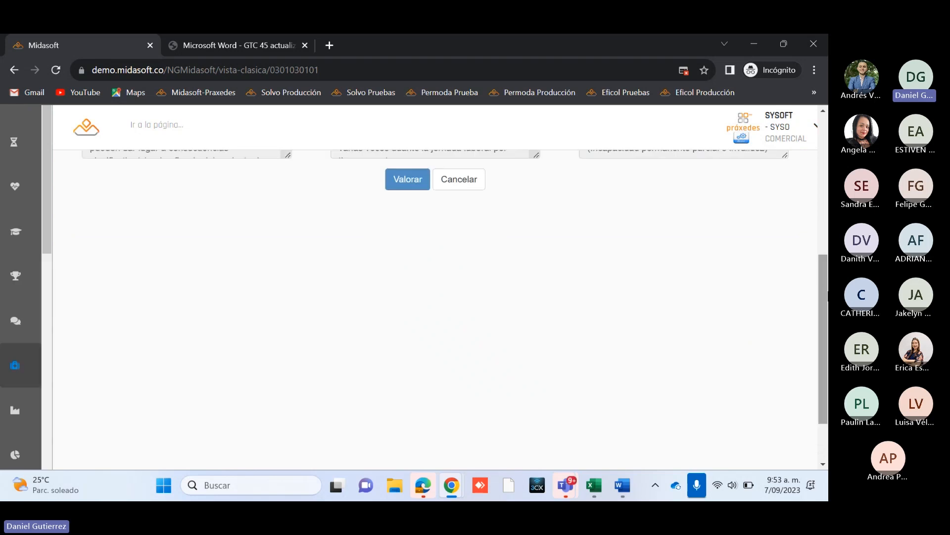
Step: Set the Gases y vapores risk to Nivel de Deficiencia 2 - Medio (M), Exposicion 2 - Ocasional (EO) and Consecuencia 25 - MODERADO
{"action": "left_click_drag", "start_coordinate": [825, 279], "coordinate": [825, 187]}
{"action": "left_click", "coordinate": [169, 290]}
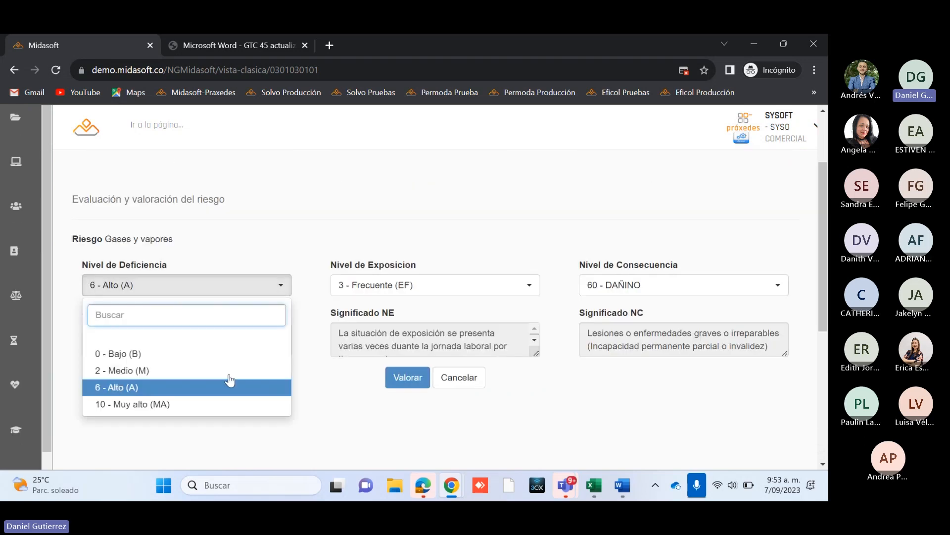
{"action": "left_click", "coordinate": [133, 371]}
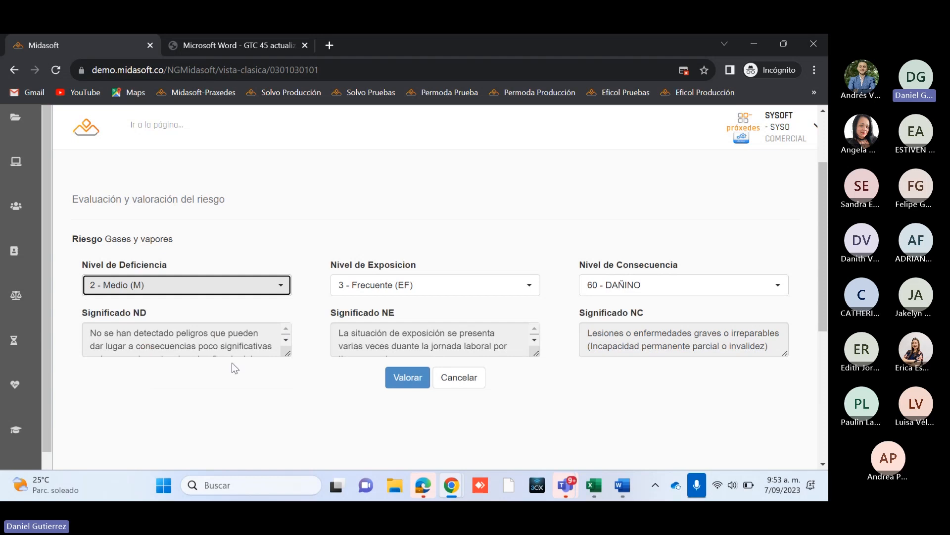
{"action": "left_click", "coordinate": [395, 285]}
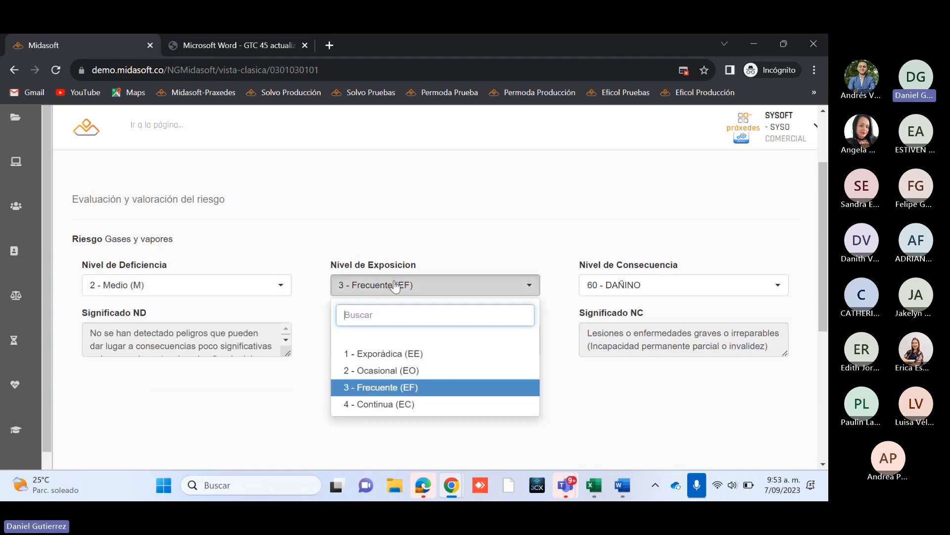
{"action": "left_click", "coordinate": [374, 371]}
{"action": "left_click", "coordinate": [680, 293]}
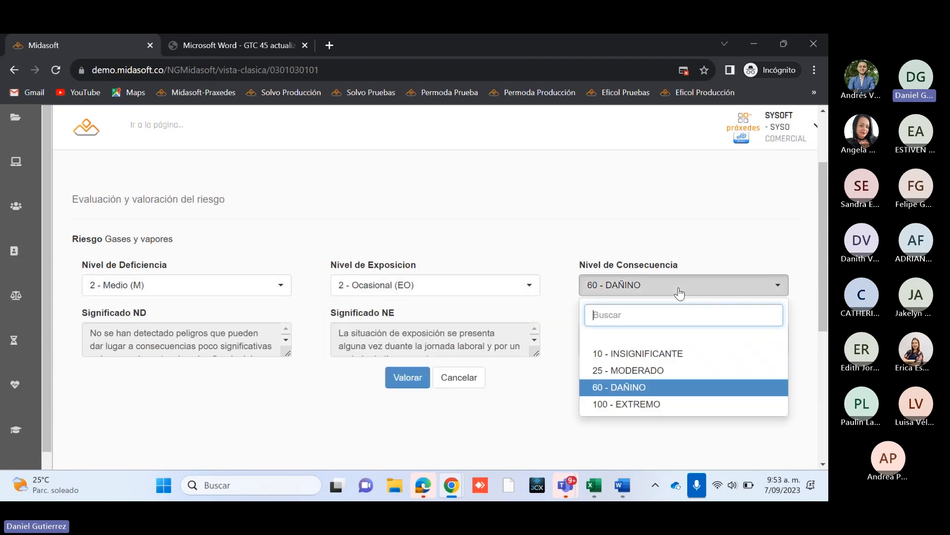
{"action": "left_click", "coordinate": [636, 373]}
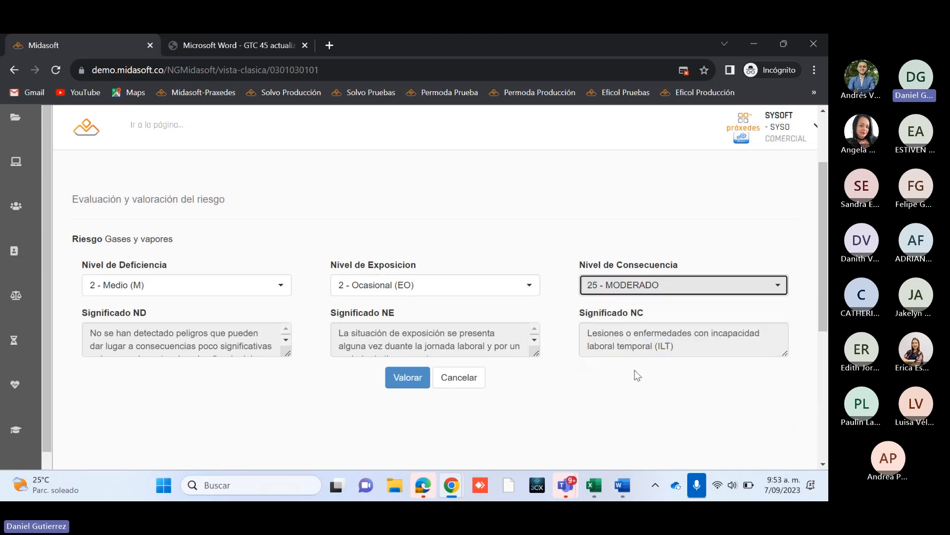
Step: Calculate the new risk valuation, save it to the duplicated matrix and close the resulting message
{"action": "left_click", "coordinate": [405, 378]}
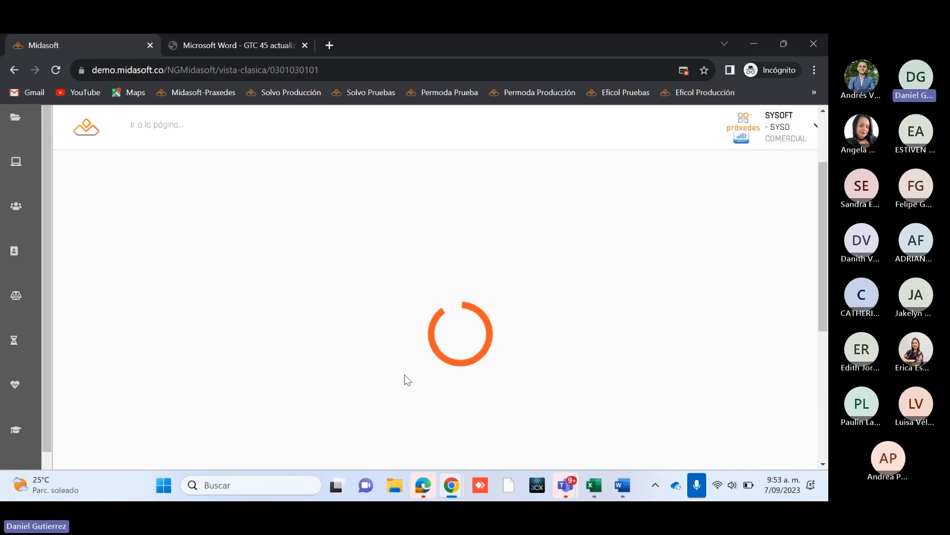
{"action": "scroll", "coordinate": [471, 414], "scroll_direction": "down", "scroll_amount": 10}
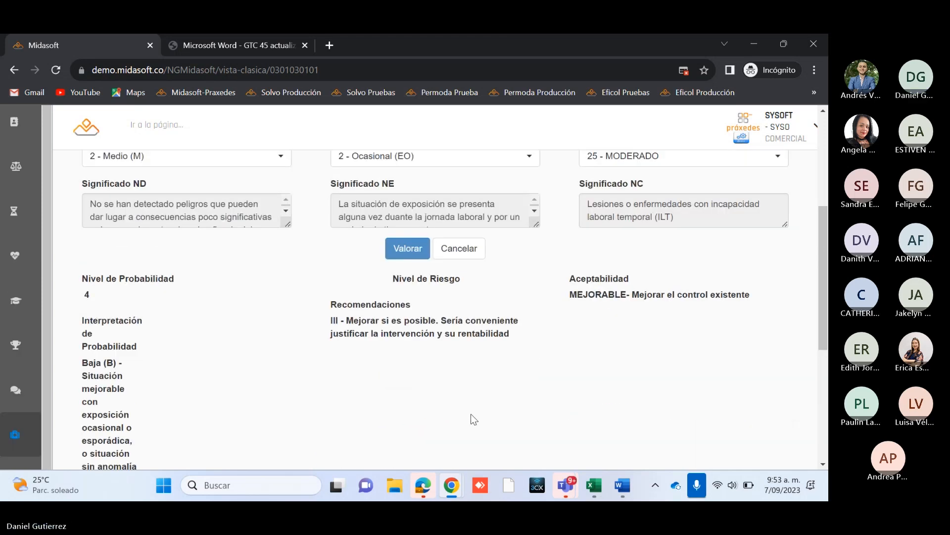
{"action": "left_click", "coordinate": [436, 406]}
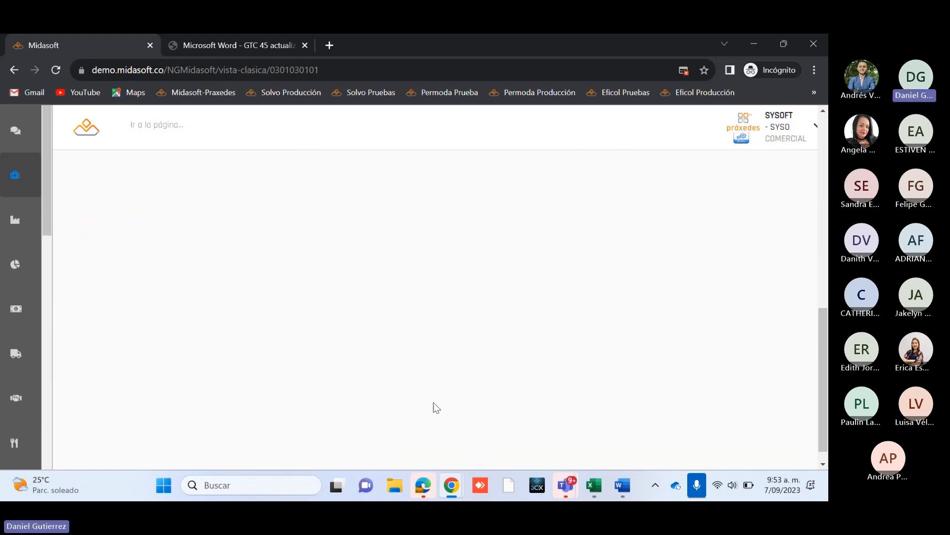
{"action": "scroll", "coordinate": [434, 402], "scroll_direction": "down", "scroll_amount": 2}
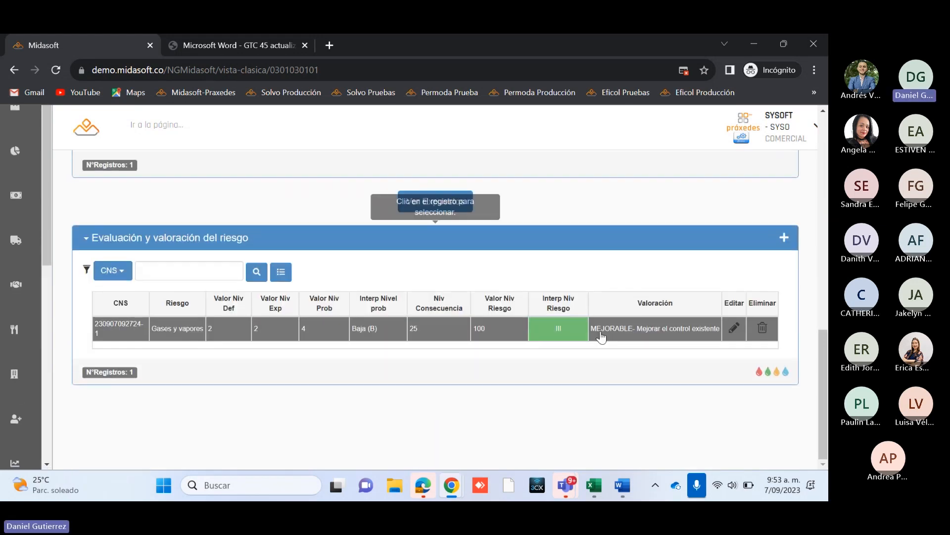
{"action": "scroll", "coordinate": [545, 340], "scroll_direction": "up", "scroll_amount": 2}
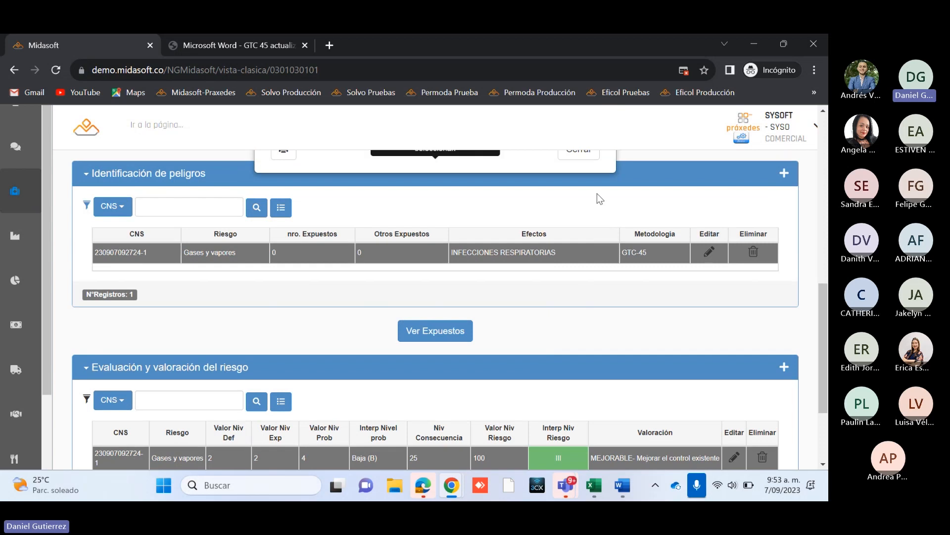
{"action": "scroll", "coordinate": [597, 194], "scroll_direction": "up", "scroll_amount": 3}
{"action": "left_click", "coordinate": [578, 287]}
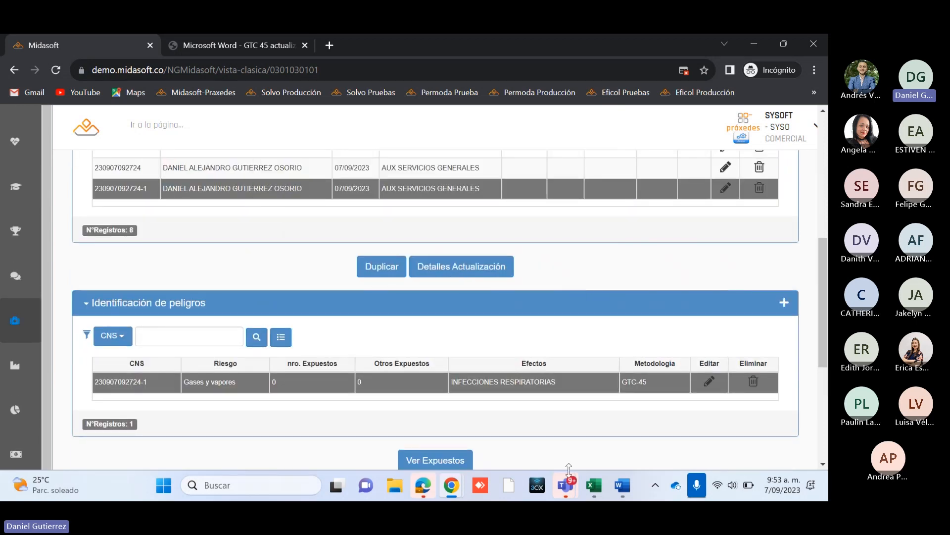
Step: Review the duplicated matrix's record, its identified hazard and the updated Evaluación y valoración del riesgo entry
{"action": "scroll", "coordinate": [551, 377], "scroll_direction": "down", "scroll_amount": 5}
{"action": "scroll", "coordinate": [549, 373], "scroll_direction": "up", "scroll_amount": 8}
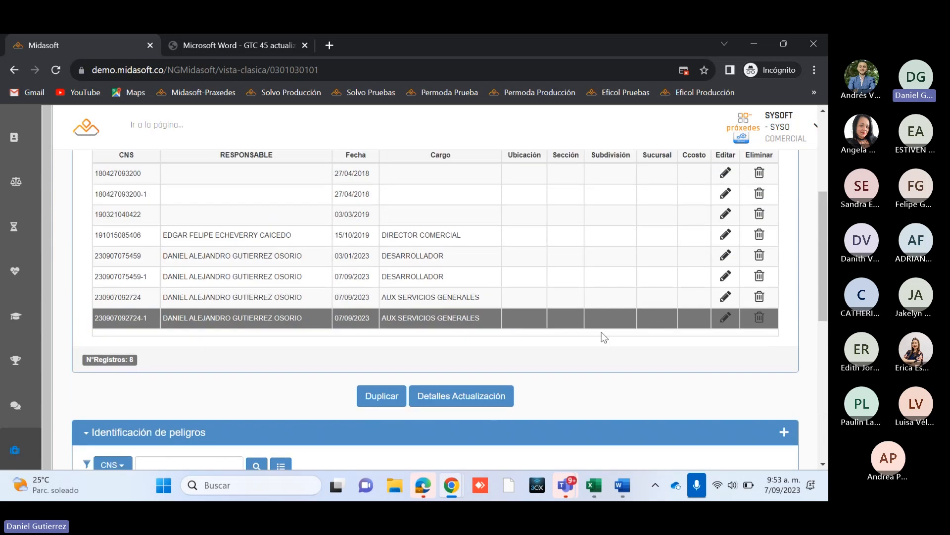
{"action": "scroll", "coordinate": [602, 341], "scroll_direction": "down", "scroll_amount": 2}
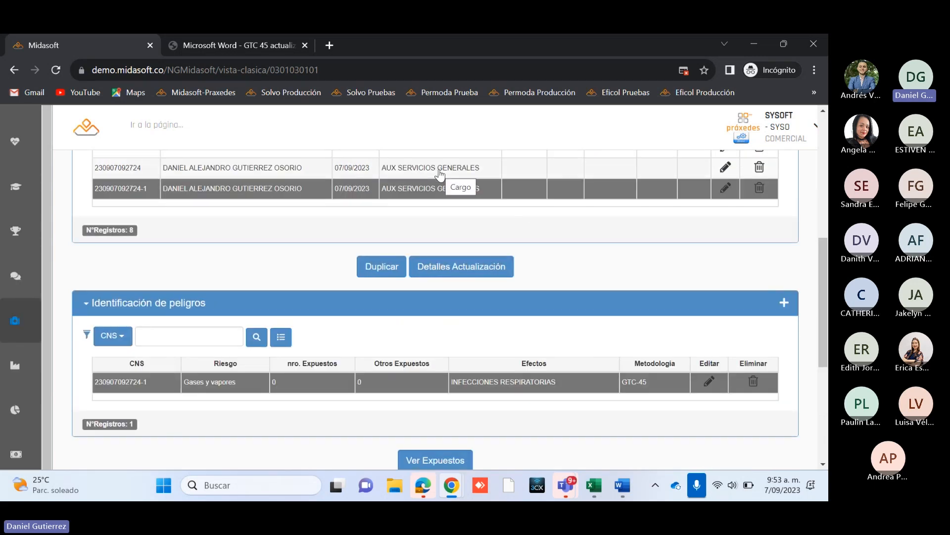
{"action": "scroll", "coordinate": [440, 174], "scroll_direction": "down", "scroll_amount": 4}
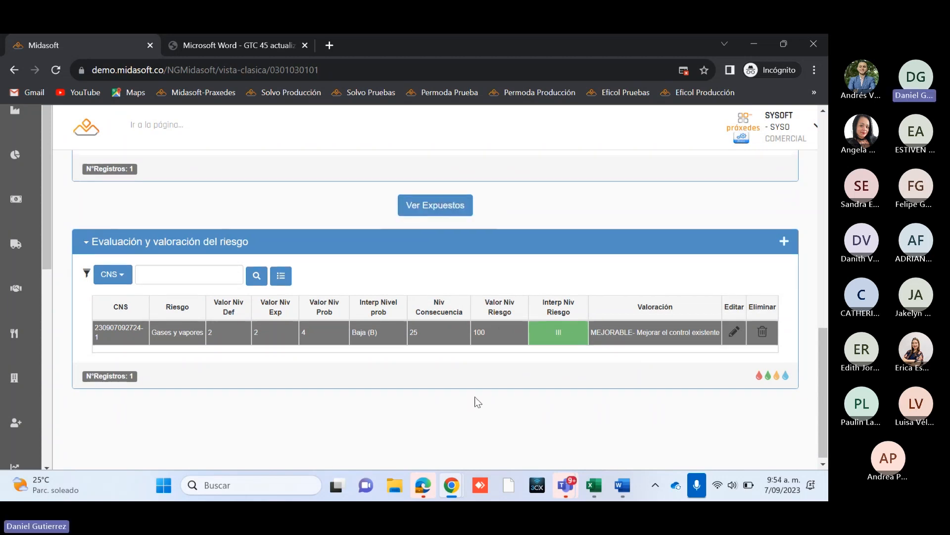
{"action": "scroll", "coordinate": [474, 397], "scroll_direction": "up", "scroll_amount": 4}
{"action": "scroll", "coordinate": [501, 430], "scroll_direction": "down", "scroll_amount": 3}
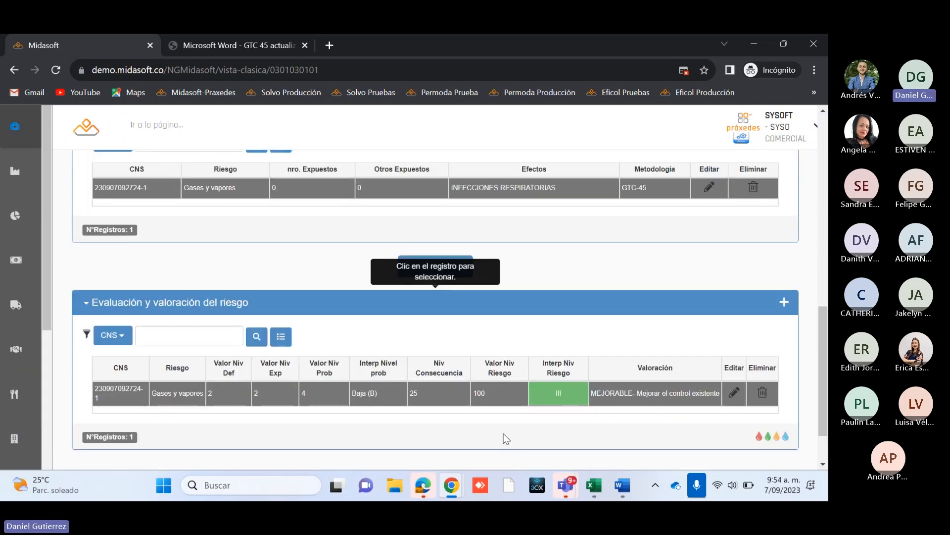
{"action": "scroll", "coordinate": [503, 434], "scroll_direction": "up", "scroll_amount": 6}
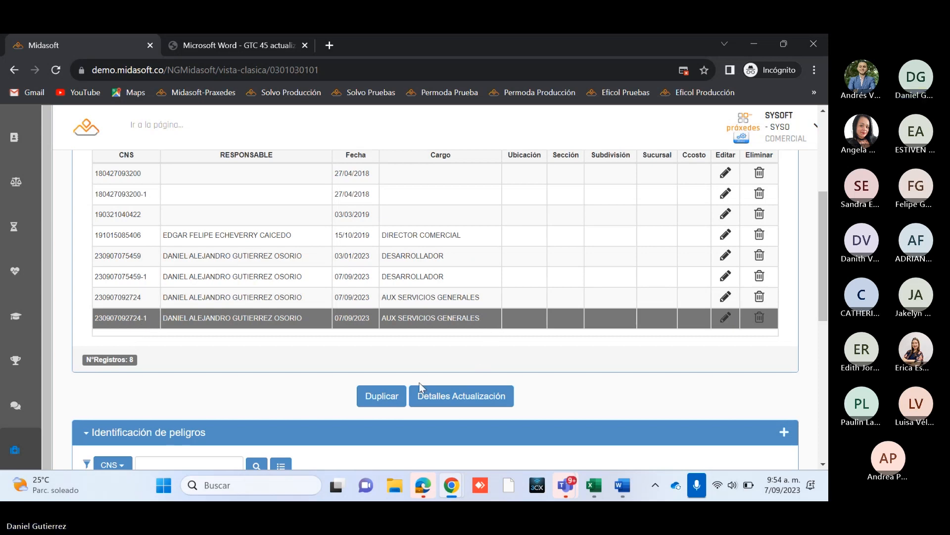
{"action": "scroll", "coordinate": [419, 382], "scroll_direction": "down", "scroll_amount": 1}
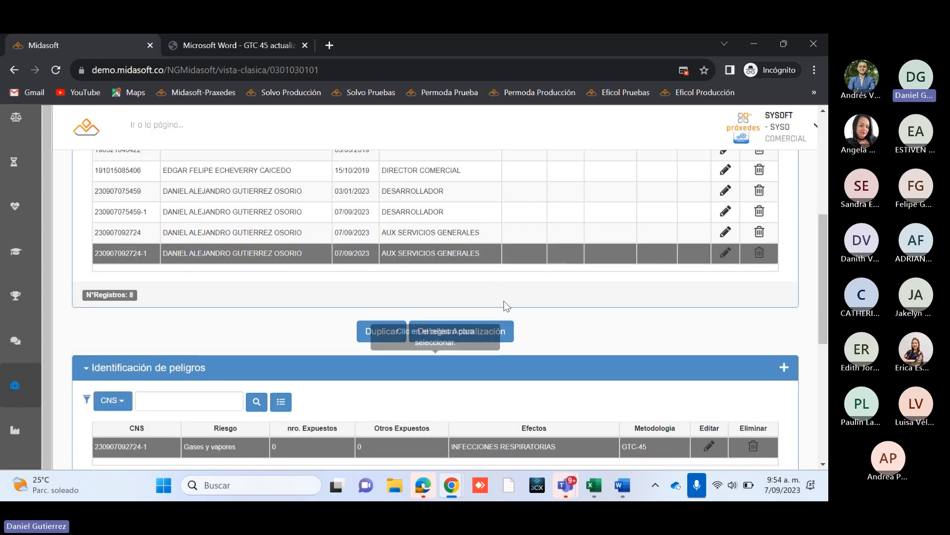
Step: Return to the GTC-45 risk identification module and open its Matriz de IPEVR report
{"action": "scroll", "coordinate": [826, 318], "scroll_direction": "up", "scroll_amount": 5}
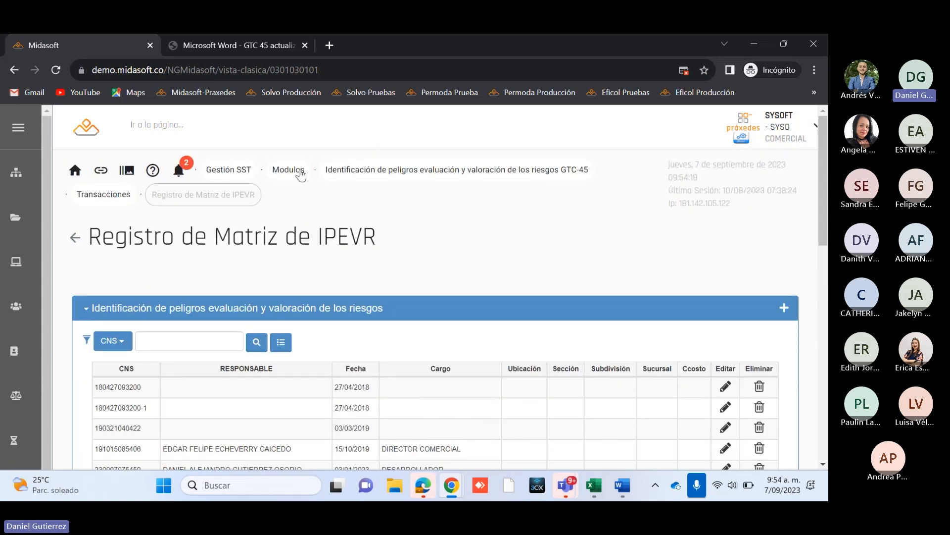
{"action": "left_click", "coordinate": [300, 173]}
{"action": "left_click", "coordinate": [418, 401]}
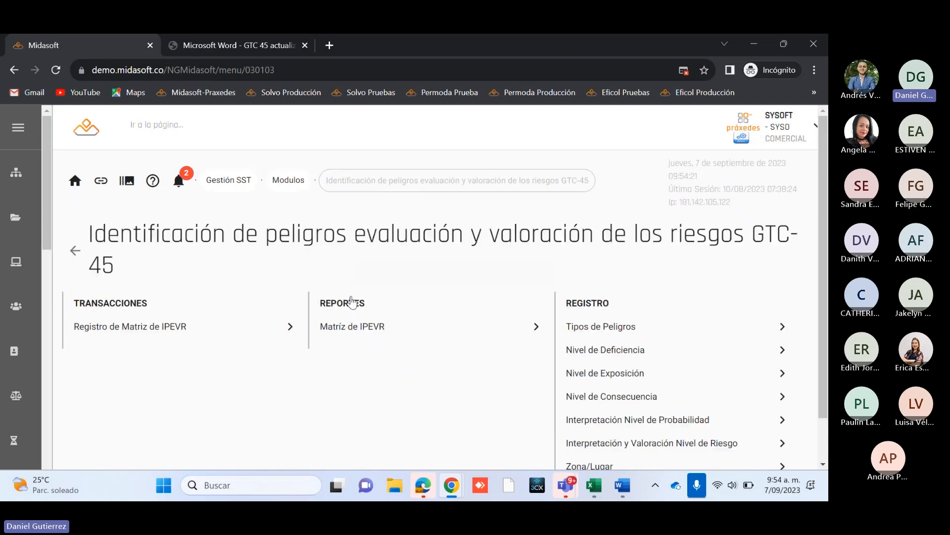
{"action": "left_click", "coordinate": [369, 331]}
{"action": "scroll", "coordinate": [350, 316], "scroll_direction": "down", "scroll_amount": 2}
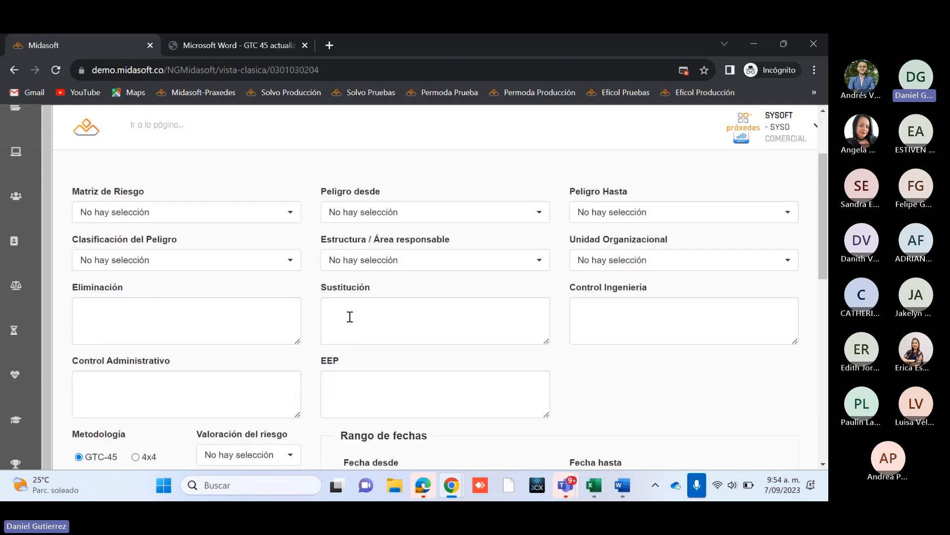
{"action": "left_click", "coordinate": [213, 192]}
{"action": "key", "text": "ctrl+v"}
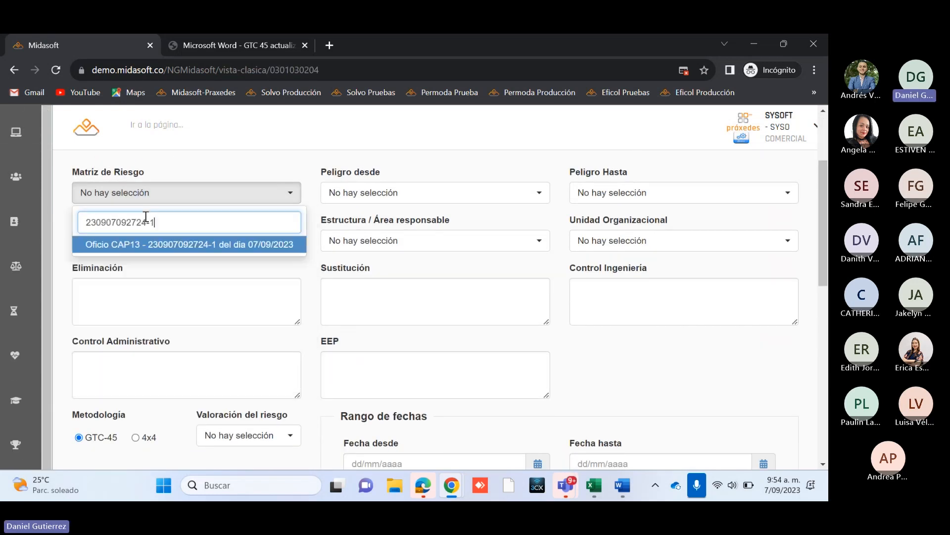
{"action": "left_click", "coordinate": [227, 252]}
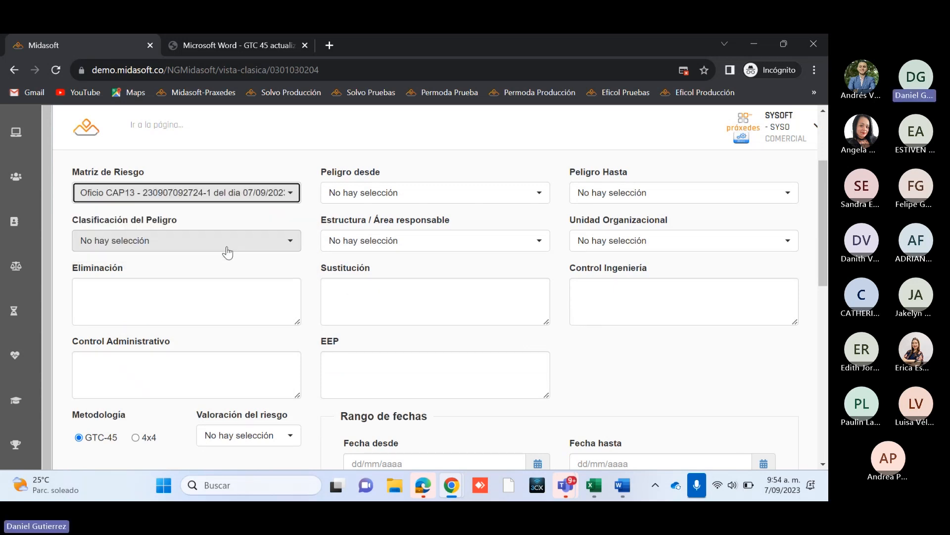
{"action": "left_click", "coordinate": [350, 197]}
{"action": "left_click", "coordinate": [361, 258]}
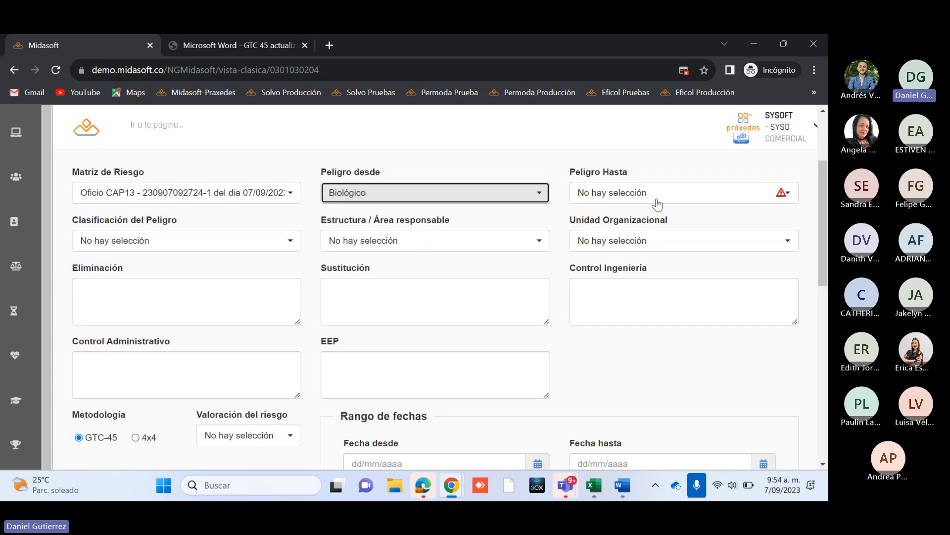
{"action": "left_click", "coordinate": [658, 203]}
{"action": "left_click", "coordinate": [602, 379]}
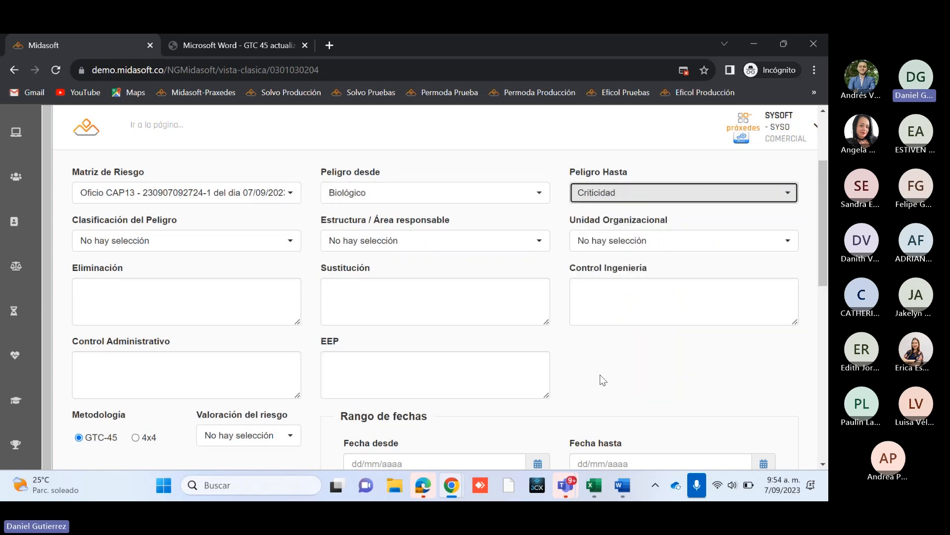
Step: Set the company range to CM-PRAXEDES MIDASOFT GROUP SAS and generate the IPEVR matrix report
{"action": "scroll", "coordinate": [582, 376], "scroll_direction": "down", "scroll_amount": 5}
{"action": "left_click", "coordinate": [263, 322]}
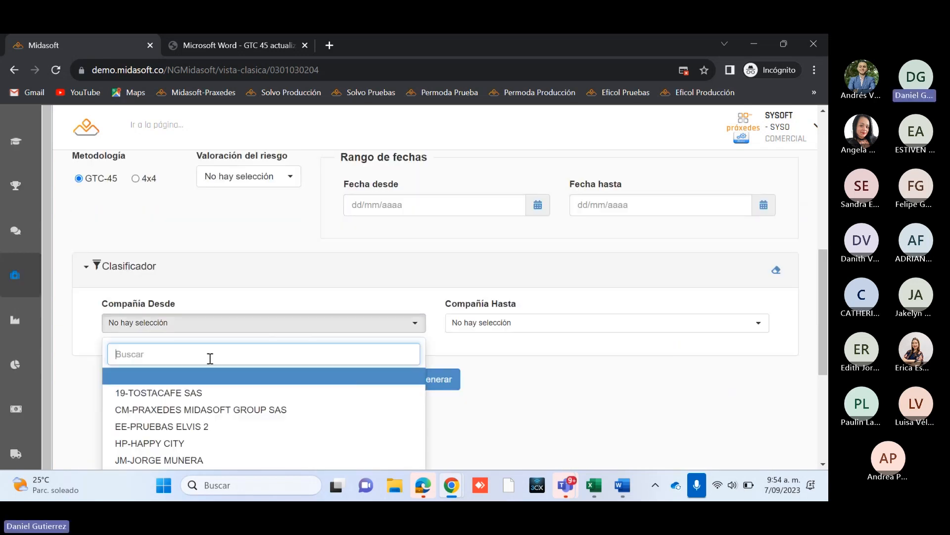
{"action": "left_click", "coordinate": [171, 410]}
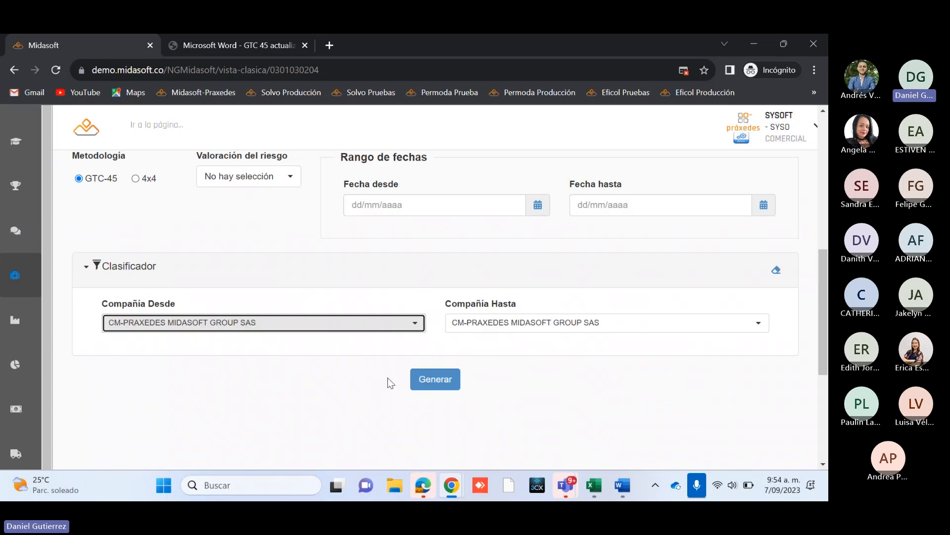
{"action": "left_click", "coordinate": [435, 435]}
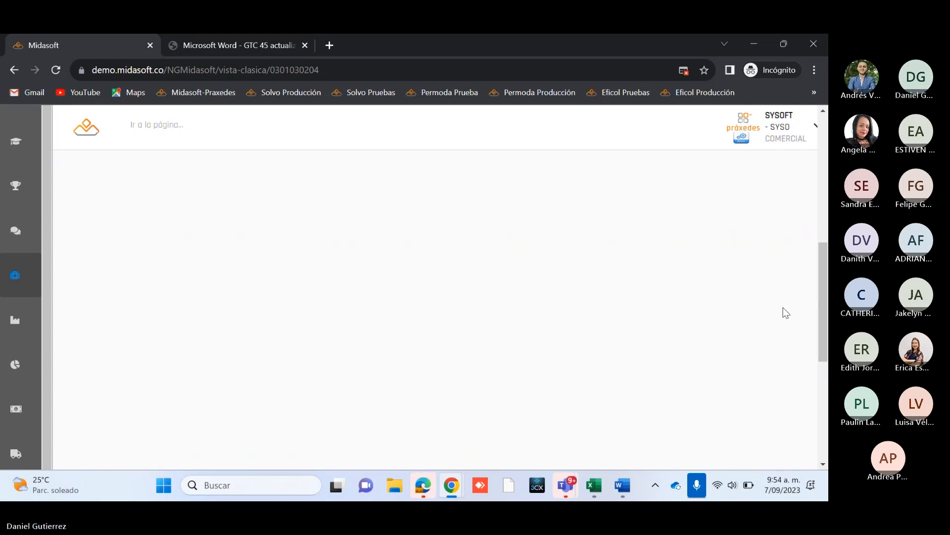
Step: Examine the report's Historial Actualización table and the Evaluación del riesgo columns of the duplicated matrix
{"action": "scroll", "coordinate": [639, 308], "scroll_direction": "down", "scroll_amount": 3}
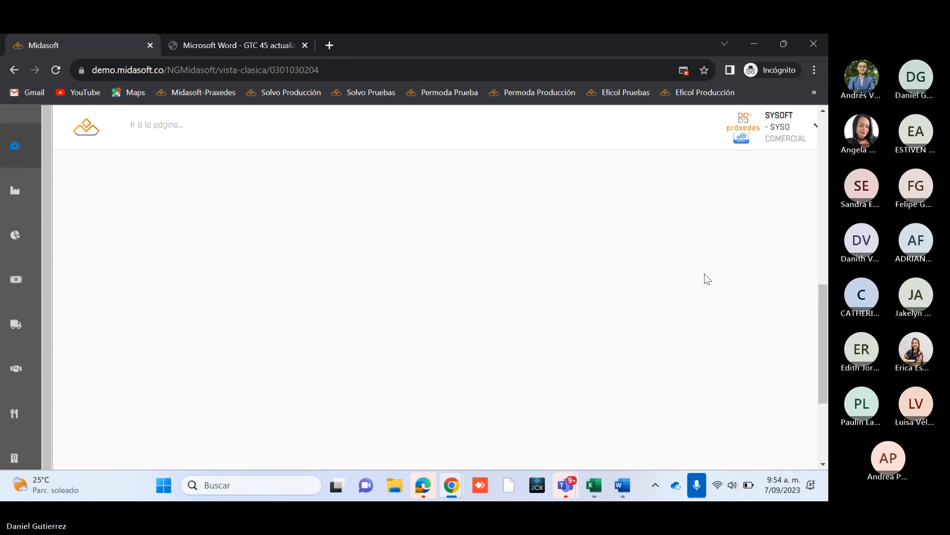
{"action": "scroll", "coordinate": [698, 277], "scroll_direction": "down", "scroll_amount": 7}
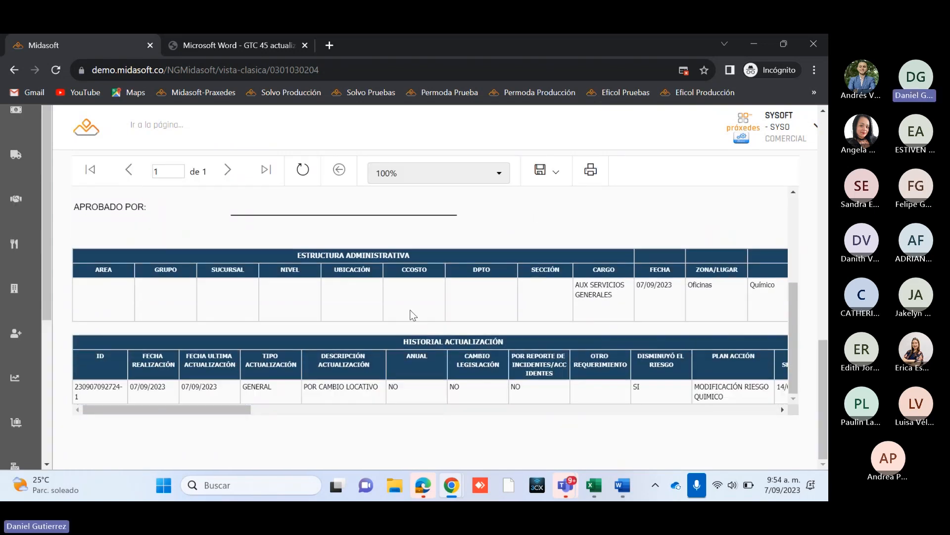
{"action": "scroll", "coordinate": [412, 343], "scroll_direction": "up", "scroll_amount": 3}
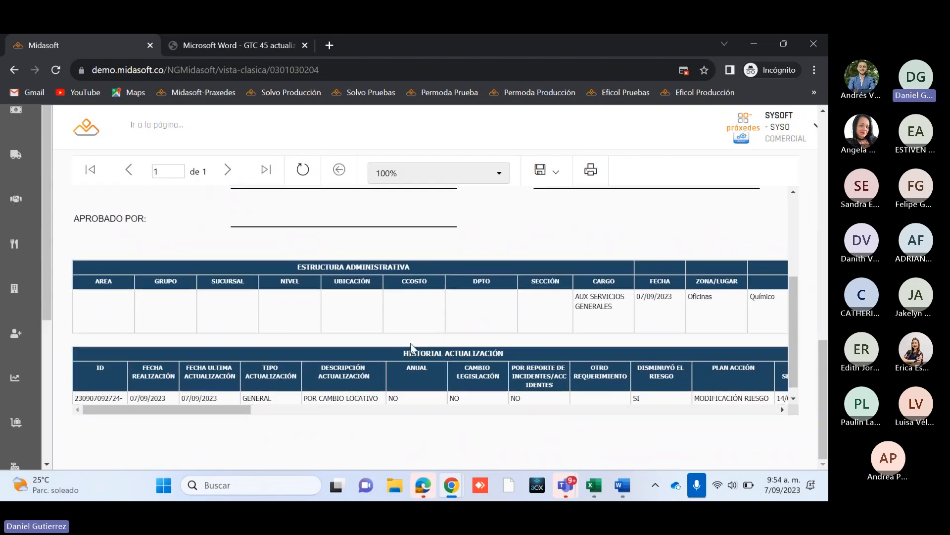
{"action": "scroll", "coordinate": [408, 340], "scroll_direction": "down", "scroll_amount": 3}
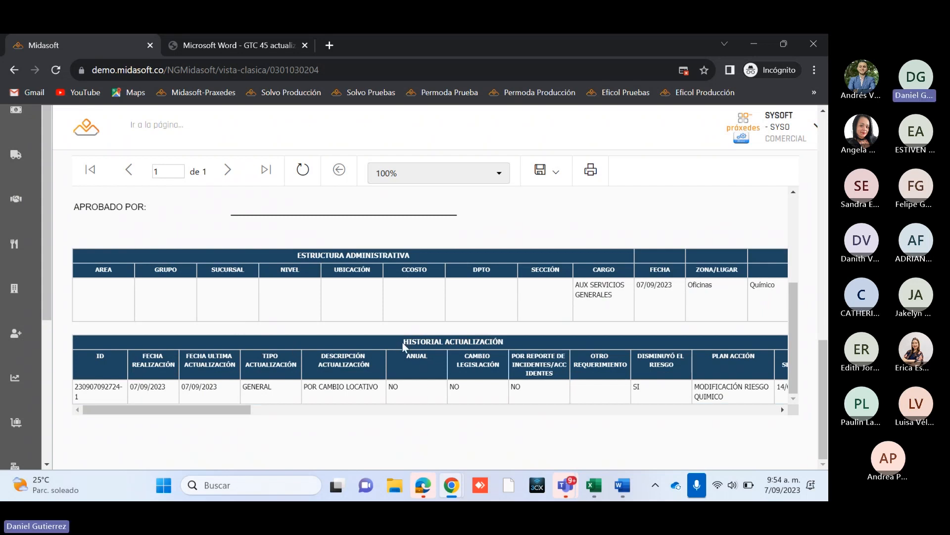
{"action": "left_click_drag", "start_coordinate": [401, 345], "coordinate": [517, 348]}
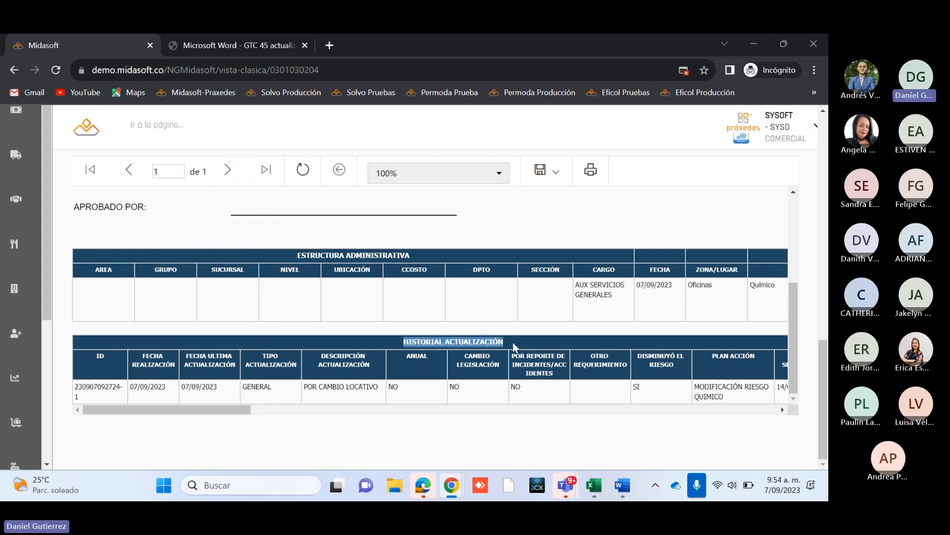
{"action": "left_click", "coordinate": [134, 387]}
{"action": "left_click_drag", "start_coordinate": [231, 410], "coordinate": [292, 410]}
{"action": "triple_click", "coordinate": [203, 389]}
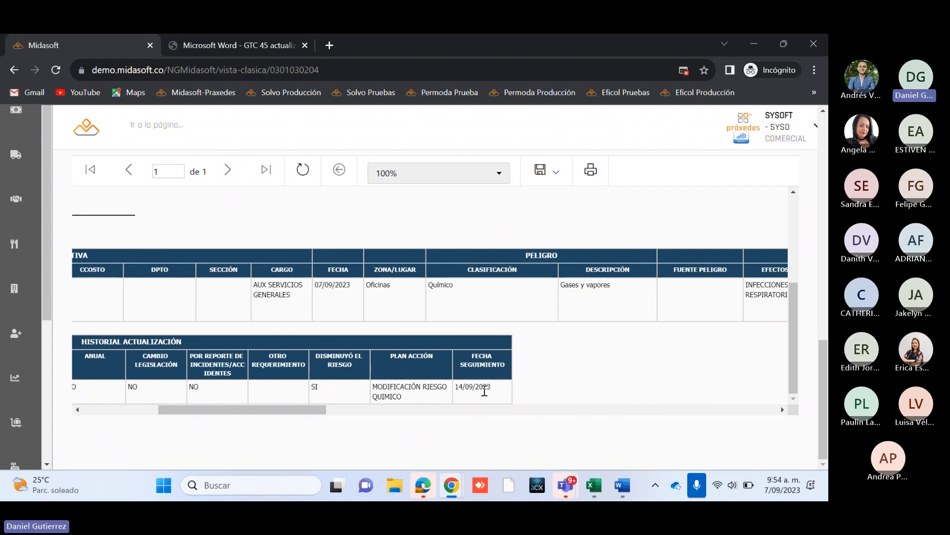
{"action": "left_click_drag", "start_coordinate": [286, 411], "coordinate": [634, 433]}
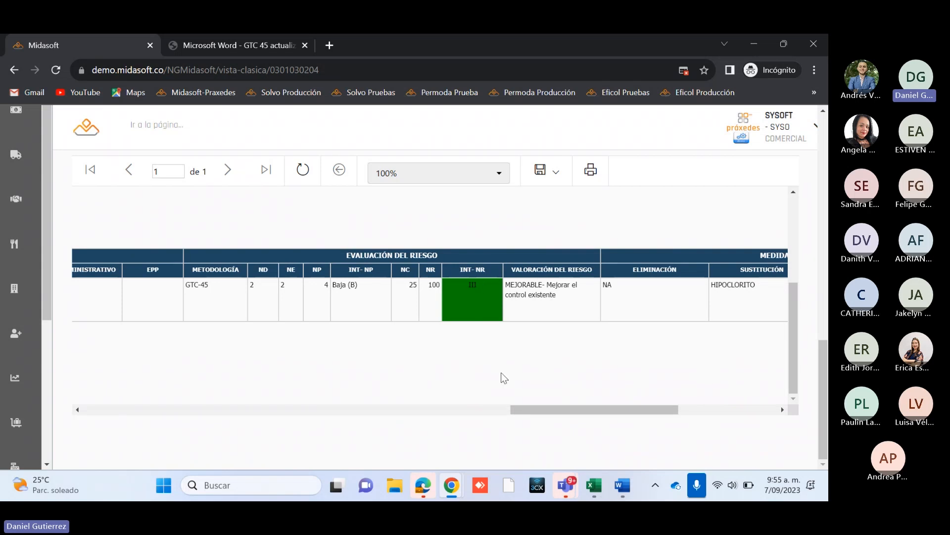
{"action": "scroll", "coordinate": [557, 427], "scroll_direction": "up", "scroll_amount": 10}
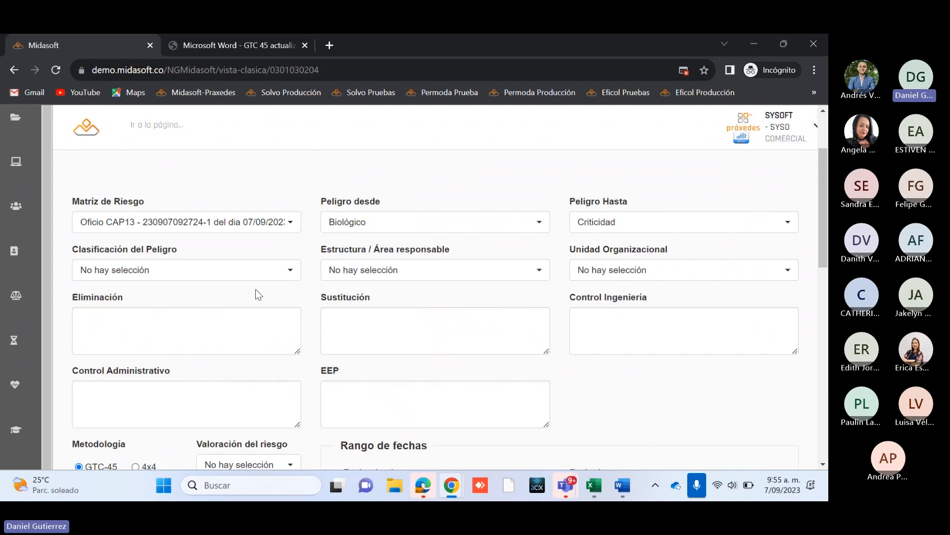
Step: Leave the Matriz de IPEVR report and return to the GTC-45 risk identification module's overview of transactions, reports and registers
{"action": "scroll", "coordinate": [255, 290], "scroll_direction": "up", "scroll_amount": 3}
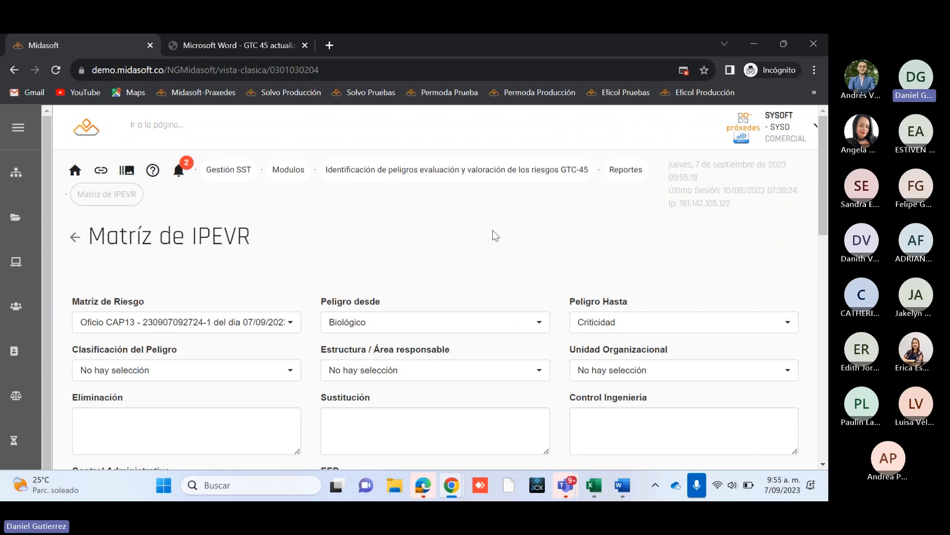
{"action": "left_click", "coordinate": [399, 175]}
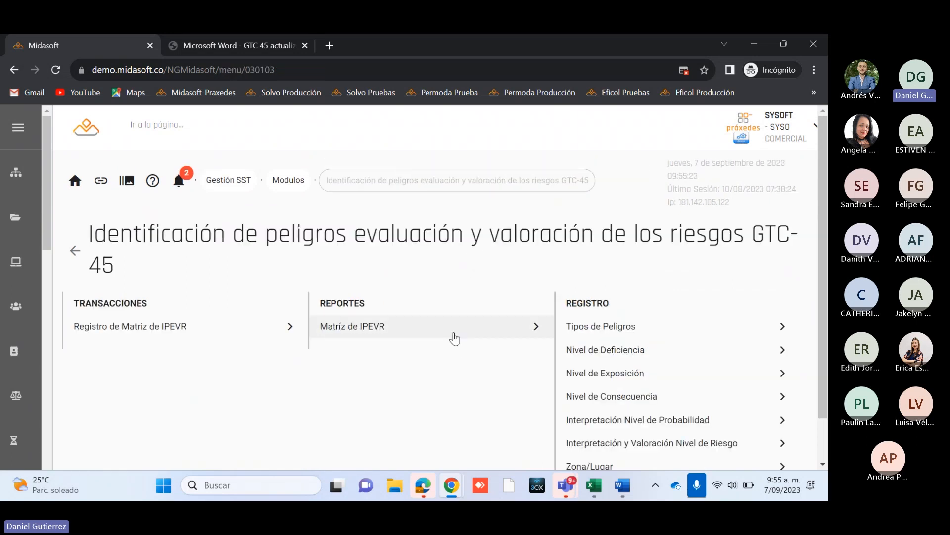
{"action": "scroll", "coordinate": [466, 357], "scroll_direction": "down", "scroll_amount": 1}
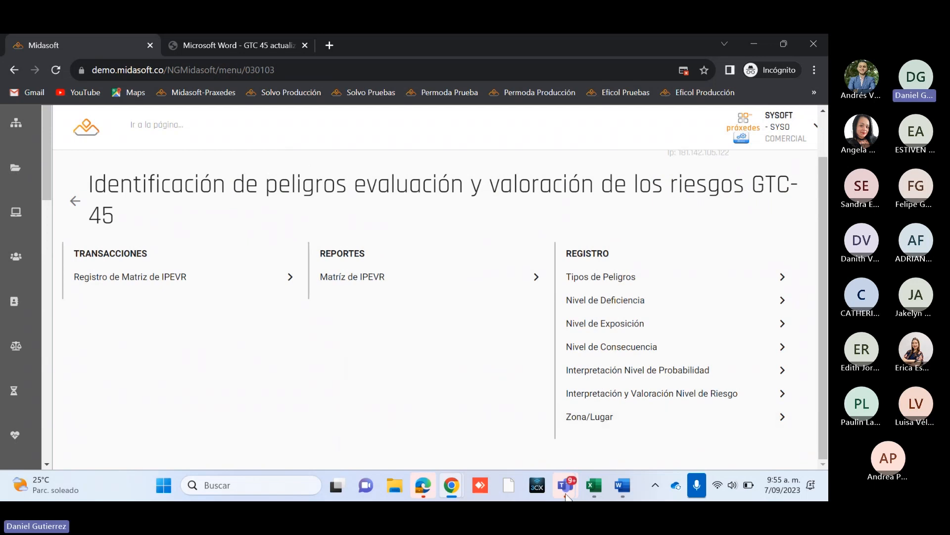
Step: Switch to the Microsoft Teams window of the Midasoft SST - Matriz de peligros webinar and mute the microphone
{"action": "mouse_move", "coordinate": [566, 488]}
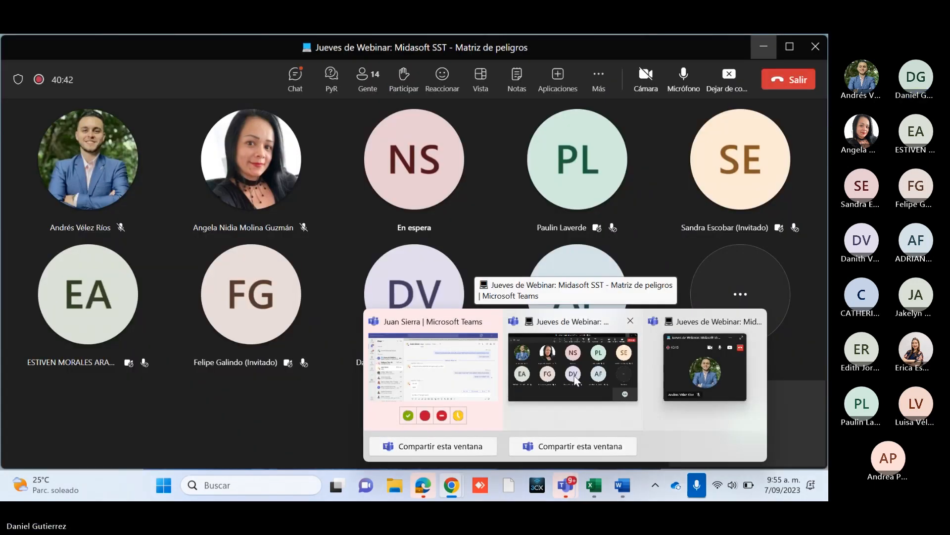
{"action": "left_click", "coordinate": [574, 379]}
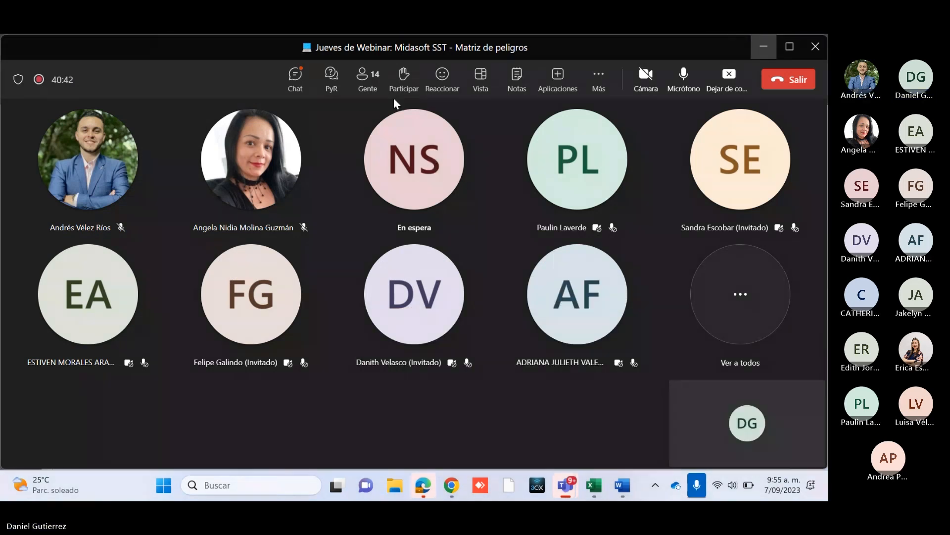
{"action": "left_click", "coordinate": [683, 77]}
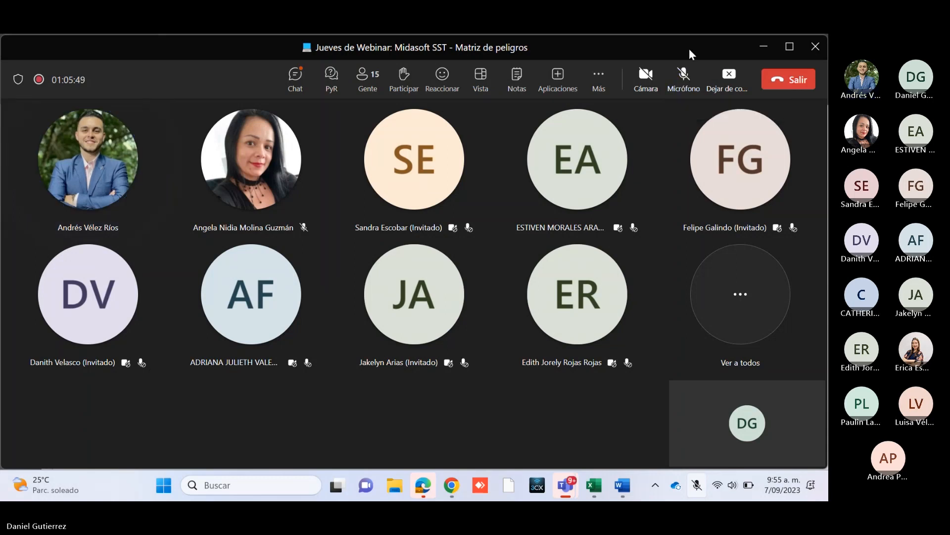
Step: Unmute the microphone to speak in the webinar, and mute it again after speaking
{"action": "left_click", "coordinate": [683, 87]}
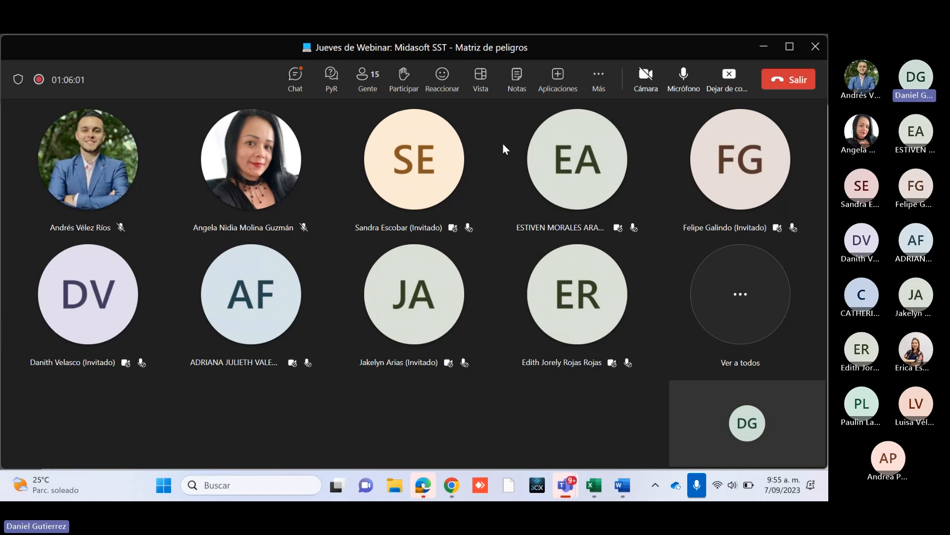
{"action": "left_click", "coordinate": [550, 132]}
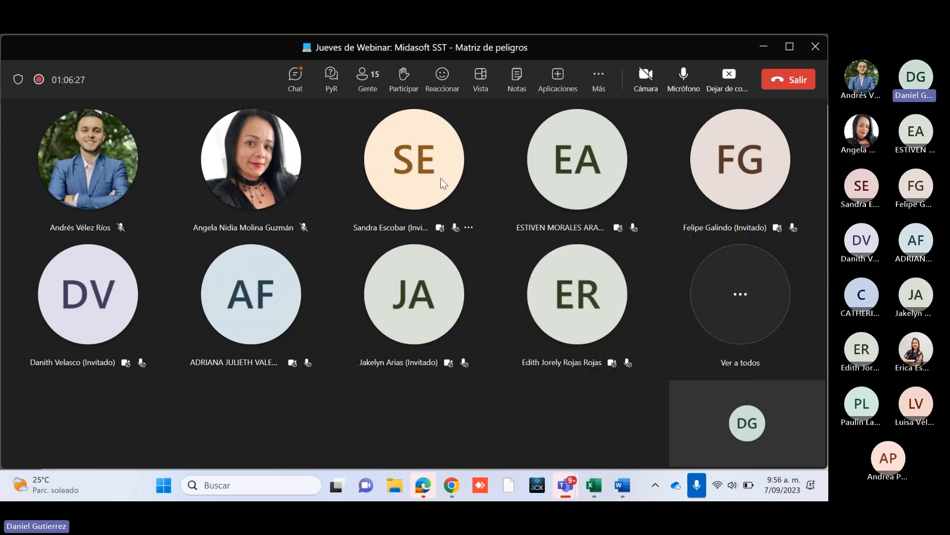
{"action": "mouse_move", "coordinate": [442, 153]}
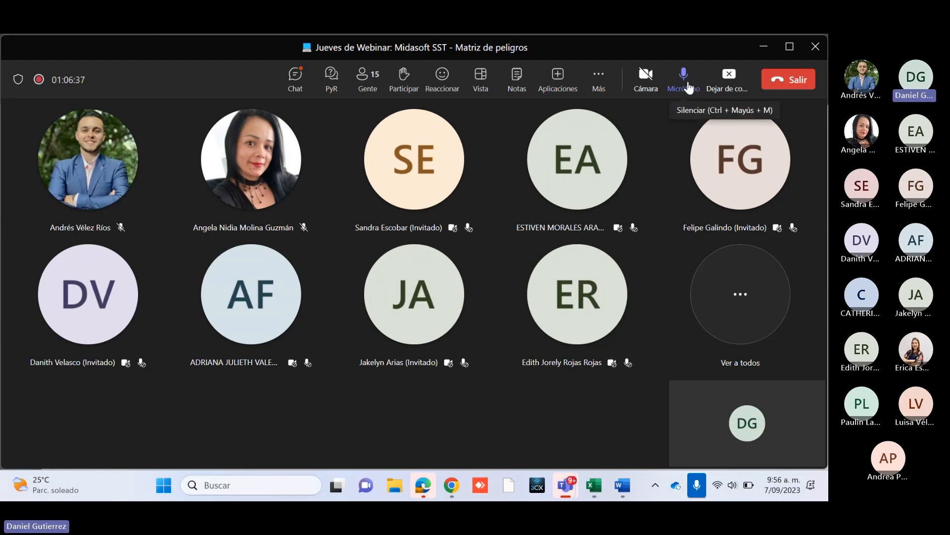
{"action": "left_click", "coordinate": [686, 78]}
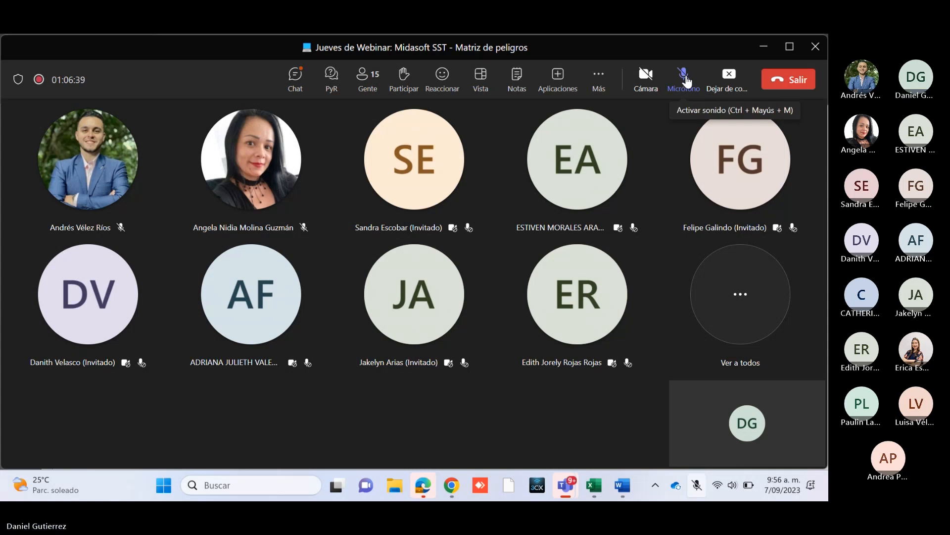